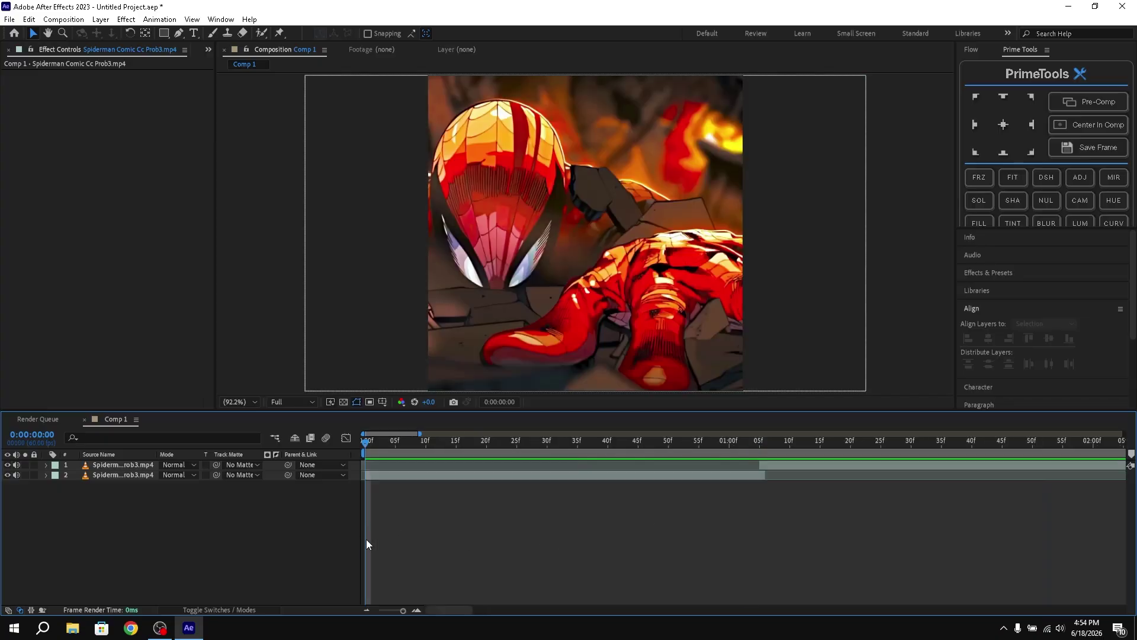
Step: Create a new adjustment layer above both Spiderman clips
{"action": "right_click", "coordinate": [254, 543]}
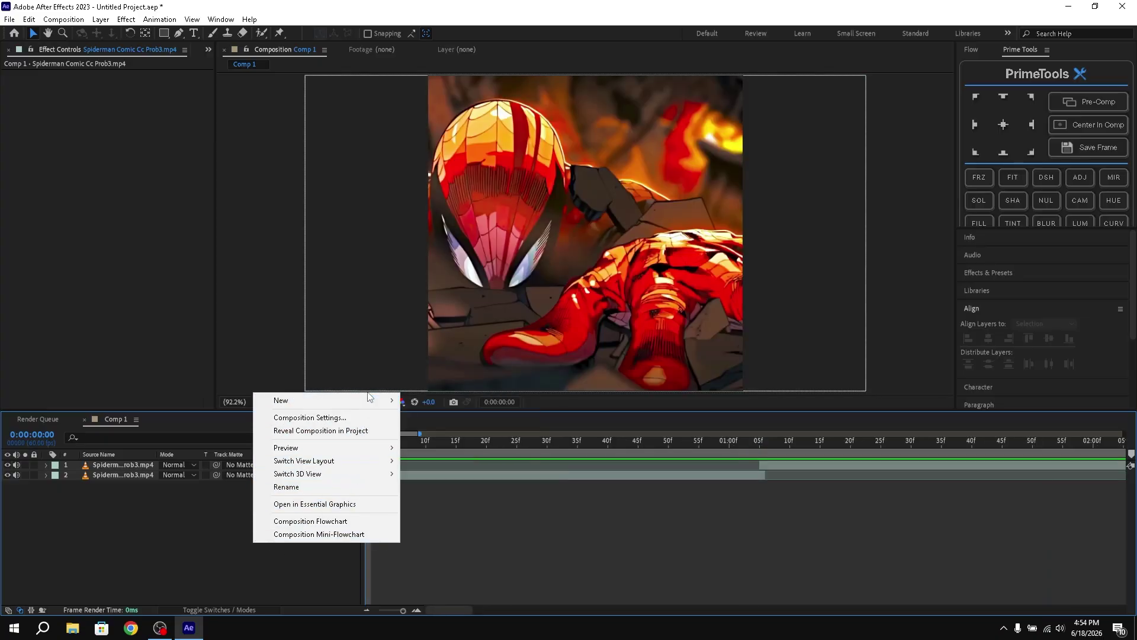
{"action": "mouse_move", "coordinate": [384, 400]}
{"action": "left_click", "coordinate": [443, 495]}
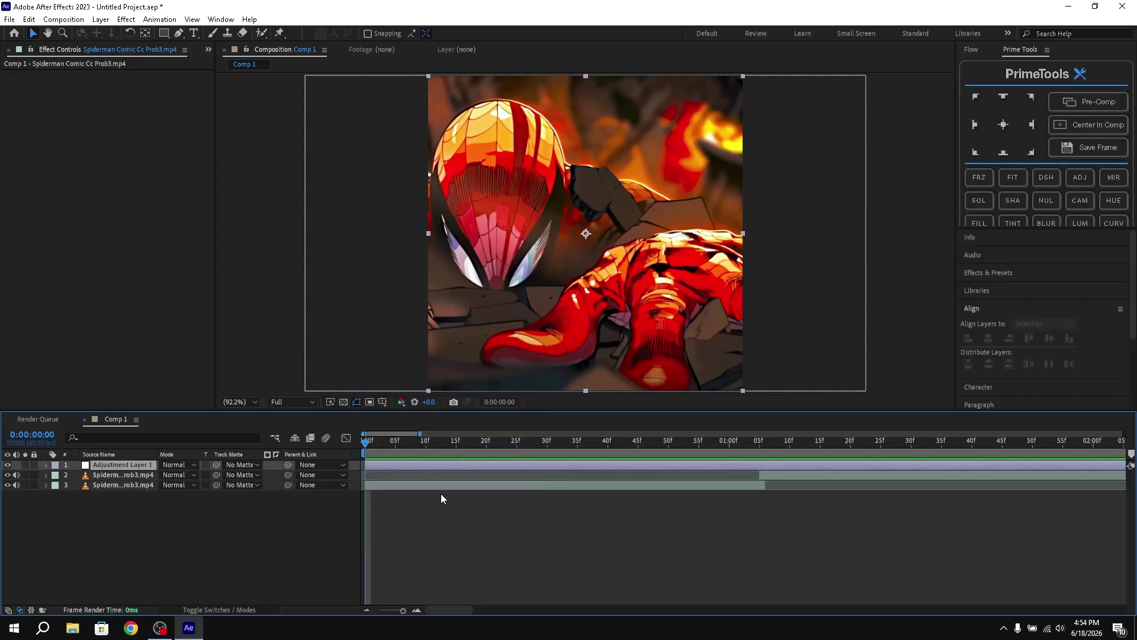
{"action": "left_click", "coordinate": [177, 530]}
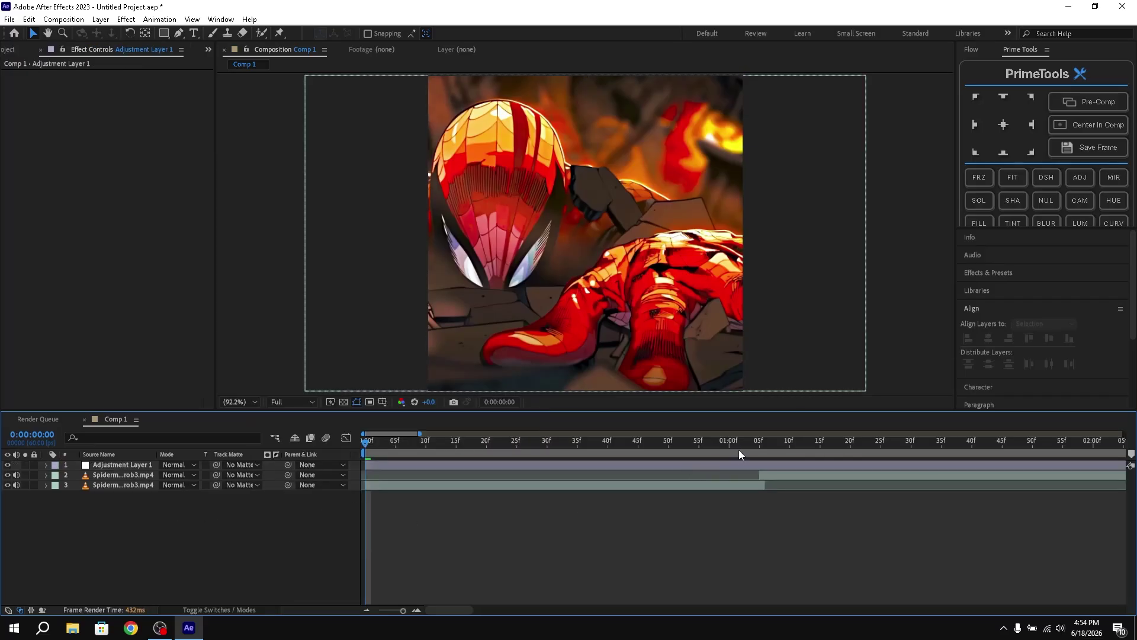
Step: Split the adjustment layer at 0:00:01:05, where the second clip starts, and delete the part after the cut
{"action": "left_click_drag", "start_coordinate": [738, 450], "coordinate": [762, 443]}
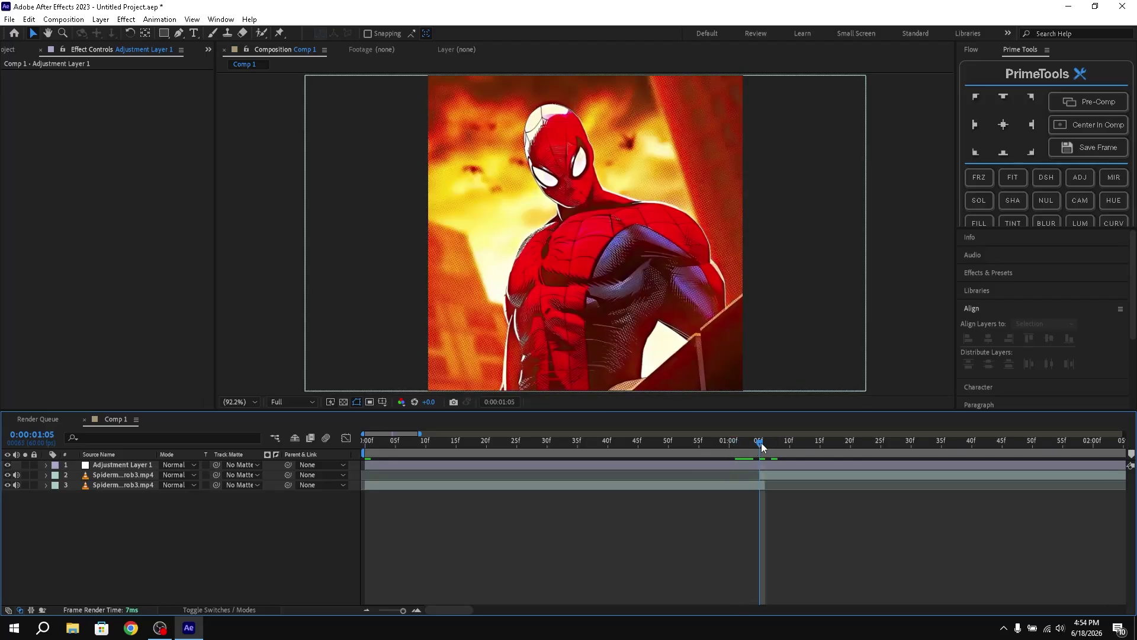
{"action": "left_click", "coordinate": [742, 465]}
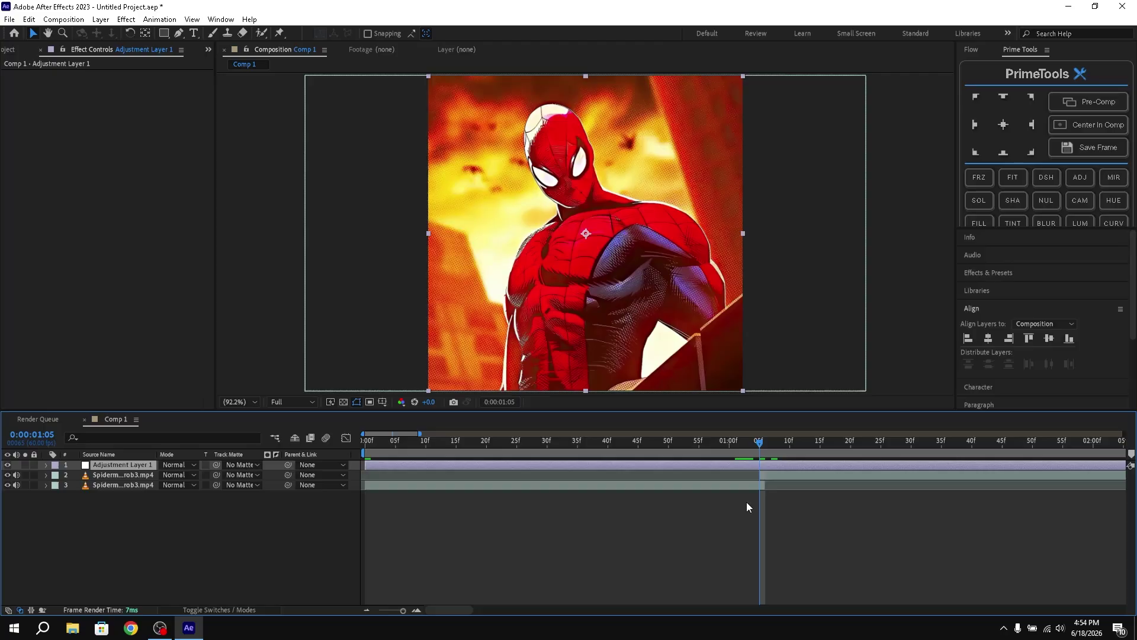
{"action": "key", "text": "ctrl+shift+d"}
{"action": "key", "text": "Page_Up"}
{"action": "key", "text": "Page_Up"}
{"action": "key", "text": "Page_Up"}
{"action": "key", "text": "Page_Up"}
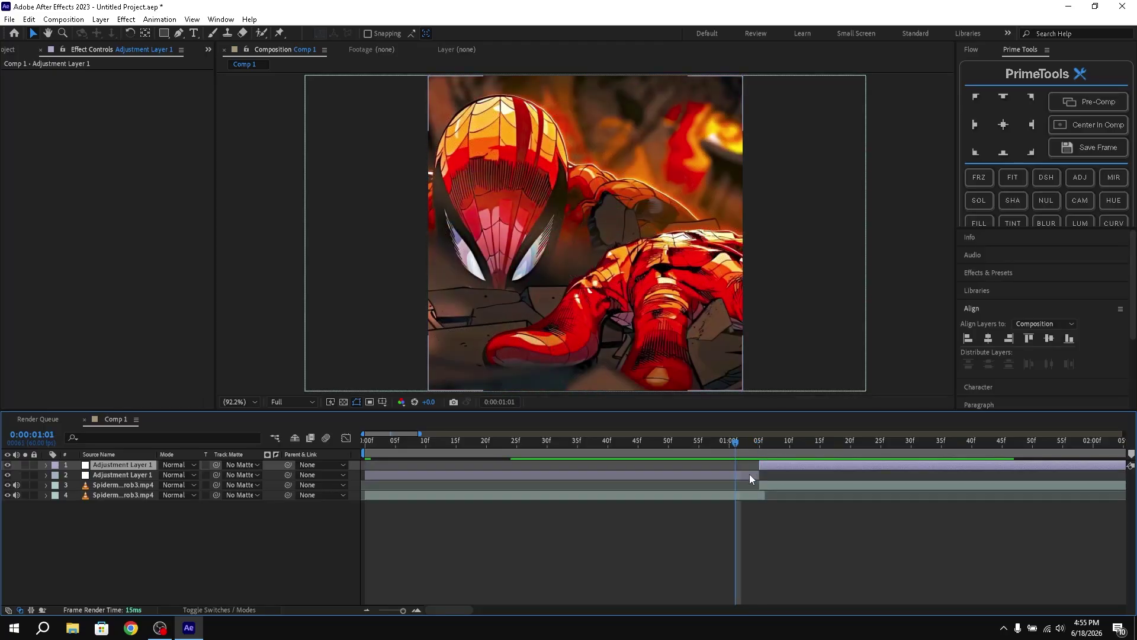
{"action": "left_click", "coordinate": [780, 467]}
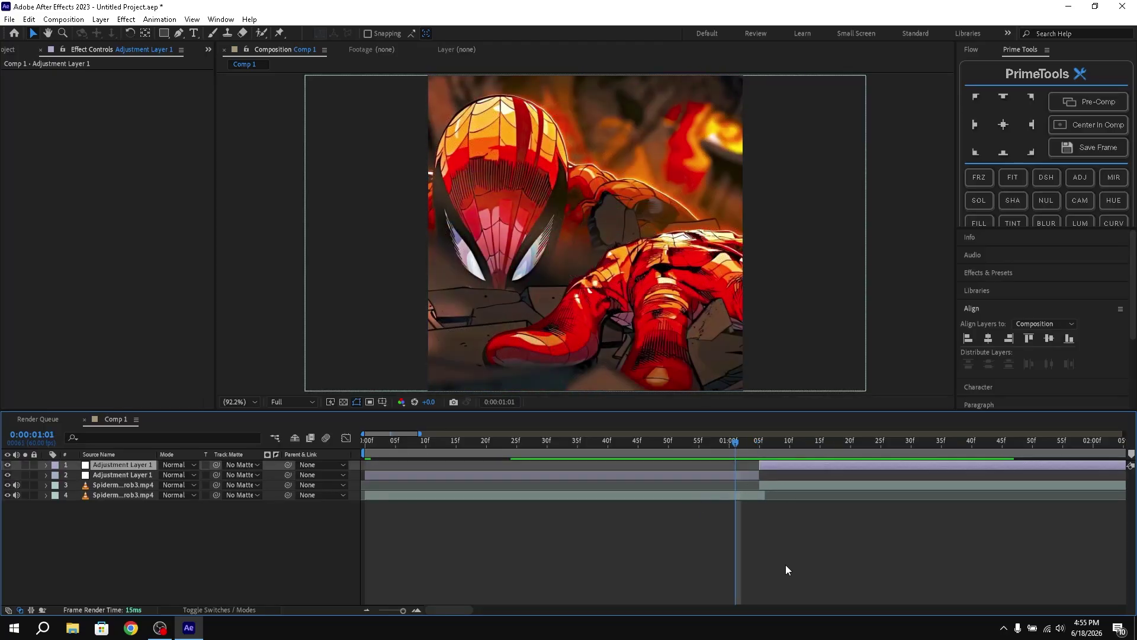
{"action": "key", "text": "Delete"}
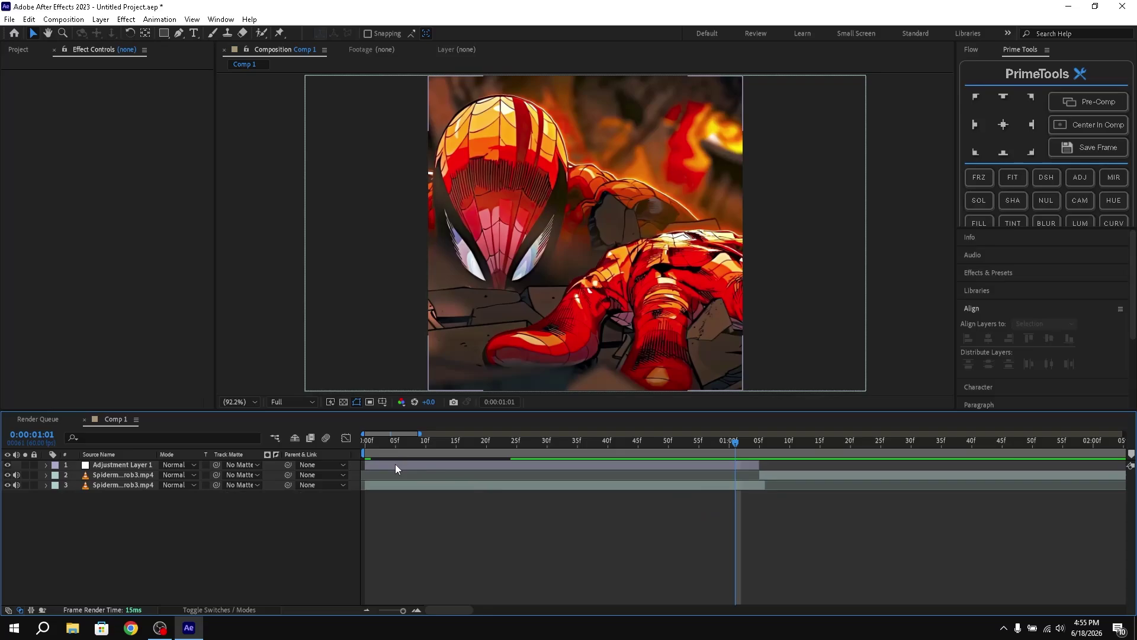
Step: Move the adjustment layer between the two clips and extend its out point to the end of the lower clip
{"action": "left_click", "coordinate": [396, 464]}
{"action": "left_click_drag", "start_coordinate": [115, 464], "coordinate": [113, 481]}
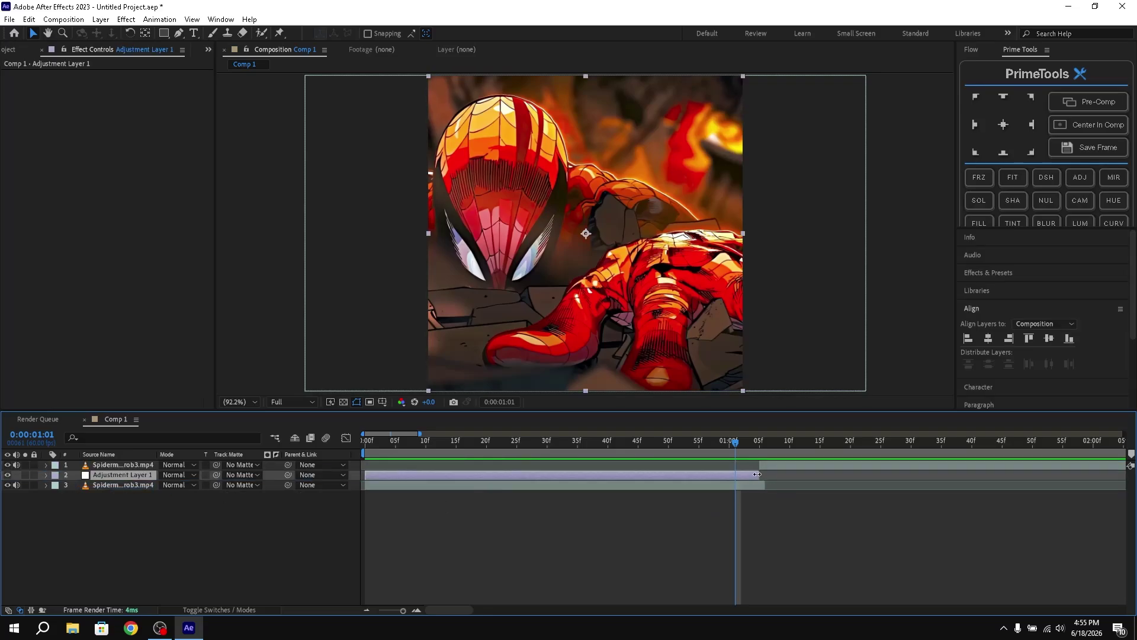
{"action": "left_click_drag", "start_coordinate": [759, 474], "coordinate": [741, 442]}
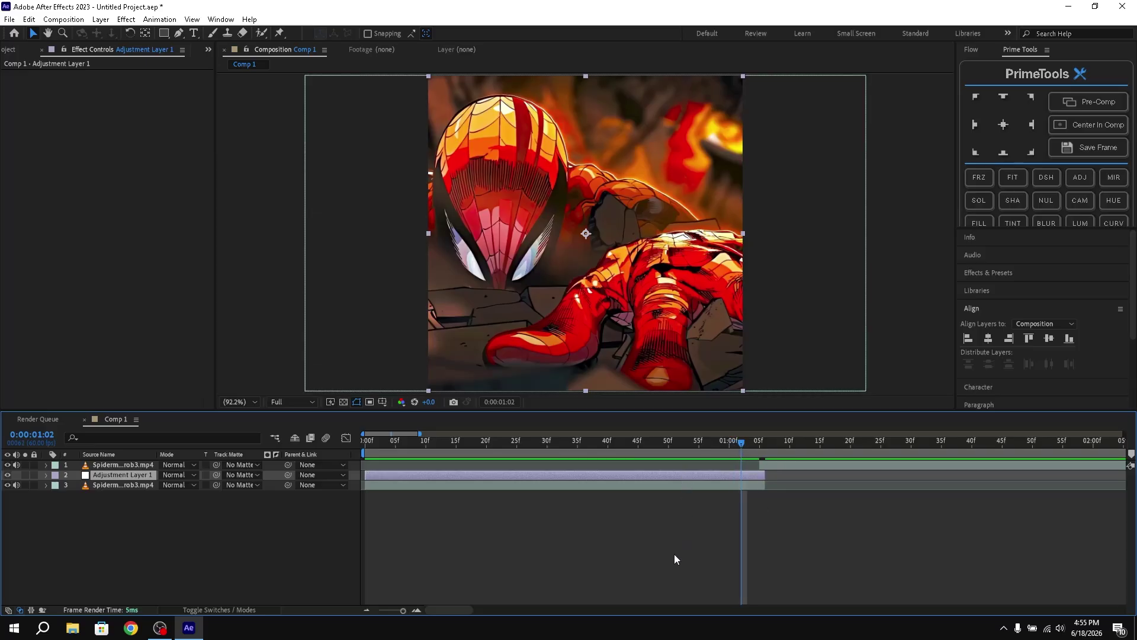
Step: Apply the Transform effect to the adjustment layer
{"action": "key", "text": "ctrl+space"}
{"action": "type", "text": "trans"}
{"action": "key", "text": "Return"}
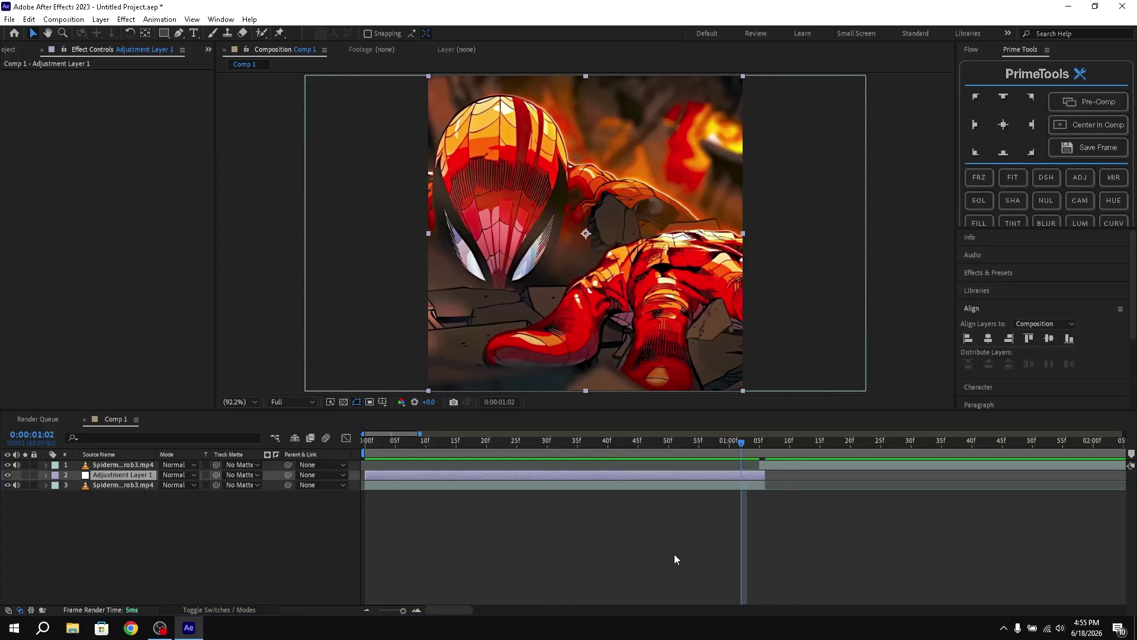
{"action": "left_click", "coordinate": [661, 474]}
Step: Set a starting Scale keyframe for the Transform effect at 0:00:00:46 and reveal it in the timeline
{"action": "left_click_drag", "start_coordinate": [749, 438], "coordinate": [644, 454]}
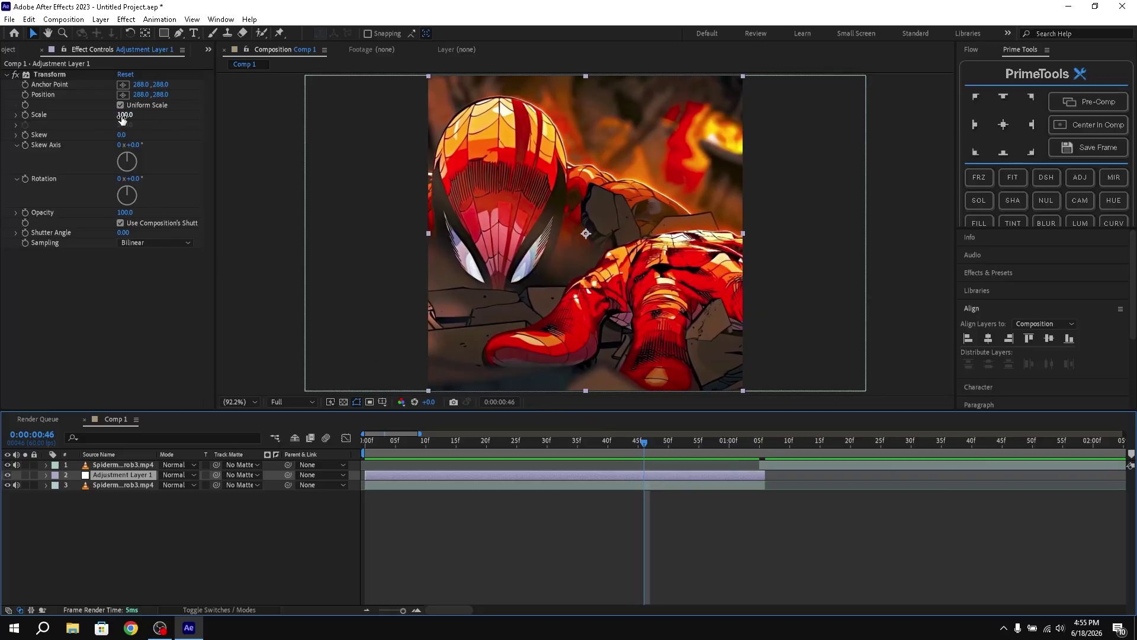
{"action": "left_click", "coordinate": [23, 114]}
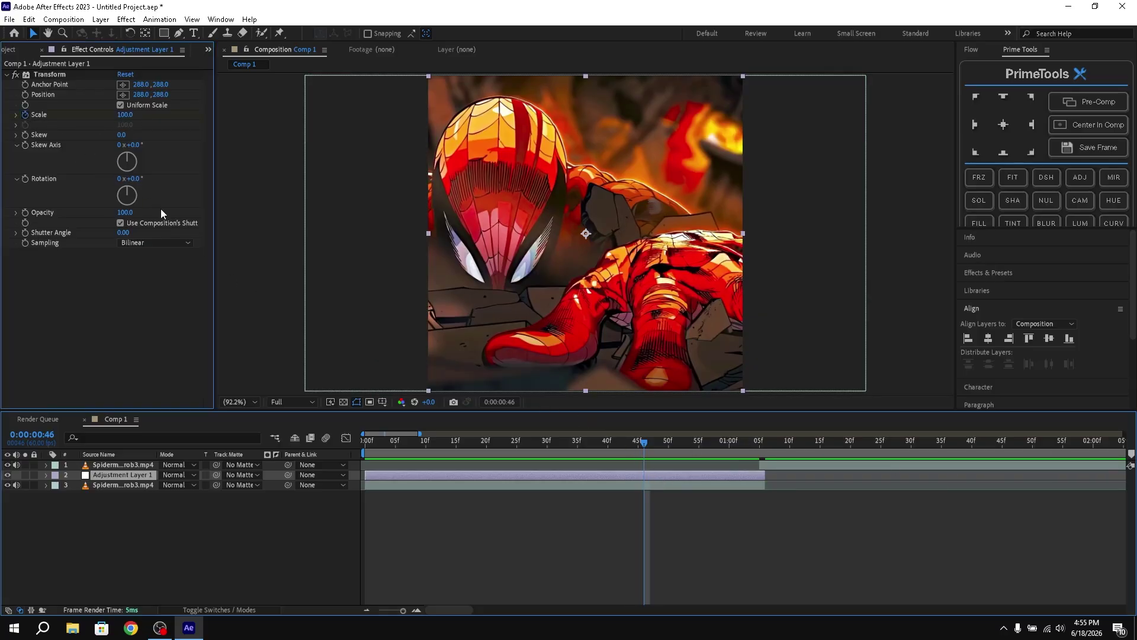
{"action": "left_click", "coordinate": [649, 474]}
{"action": "key", "text": "u"}
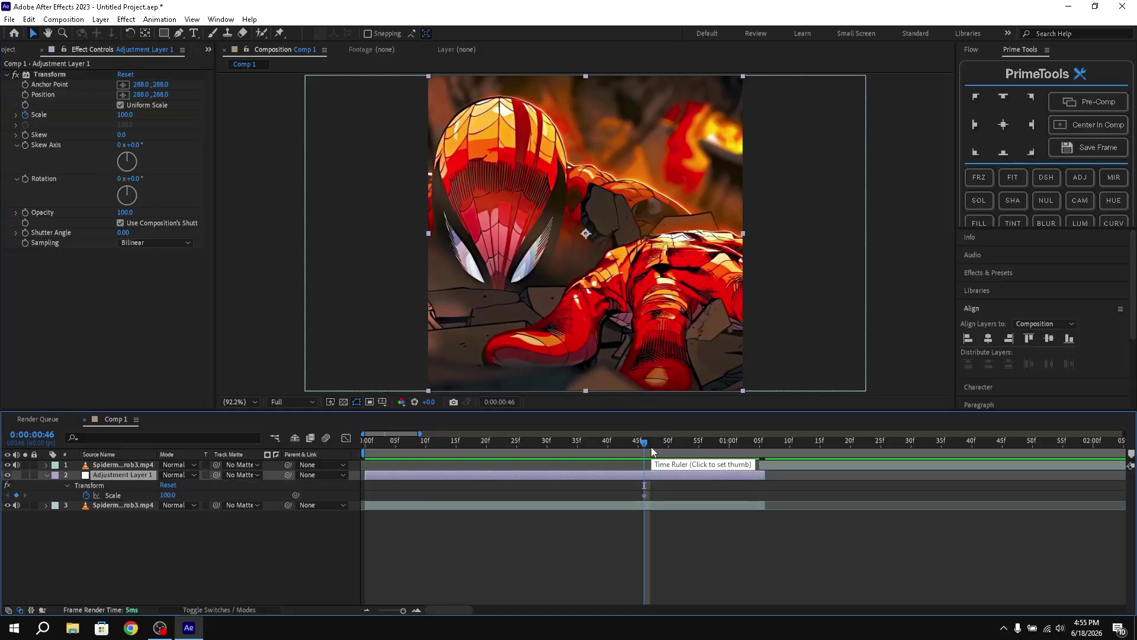
Step: Add a Scale keyframe of 125 at 0:00:01:05 on the adjustment layer's Transform effect
{"action": "left_click_drag", "start_coordinate": [667, 443], "coordinate": [761, 455]}
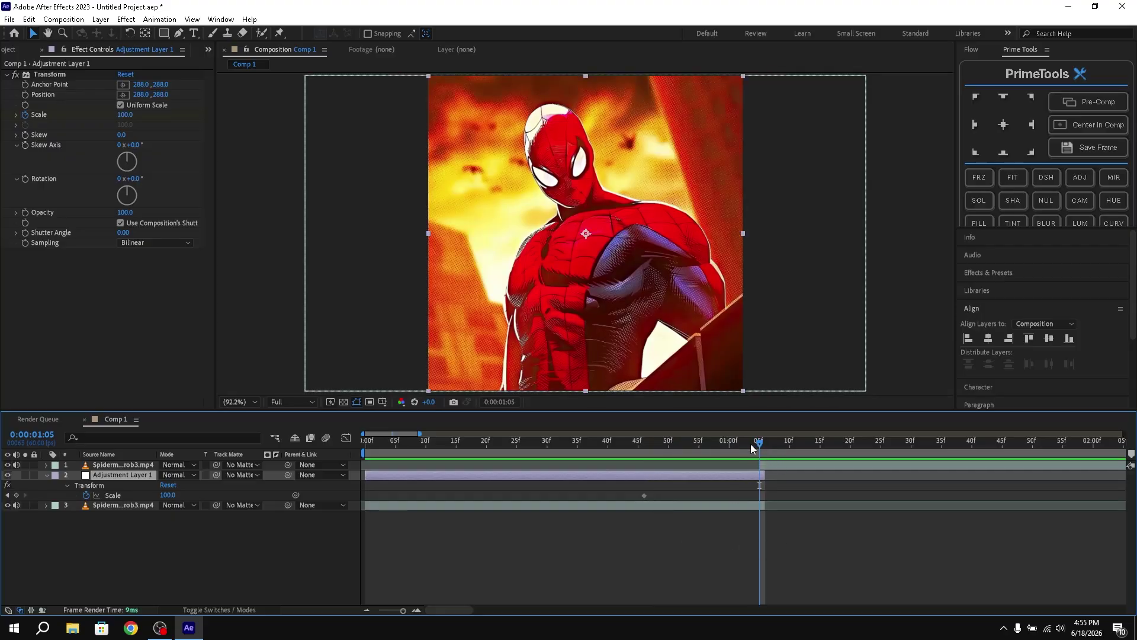
{"action": "left_click_drag", "start_coordinate": [751, 443], "coordinate": [761, 446]}
{"action": "left_click", "coordinate": [17, 495]}
{"action": "left_click", "coordinate": [168, 495]}
{"action": "type", "text": "125"}
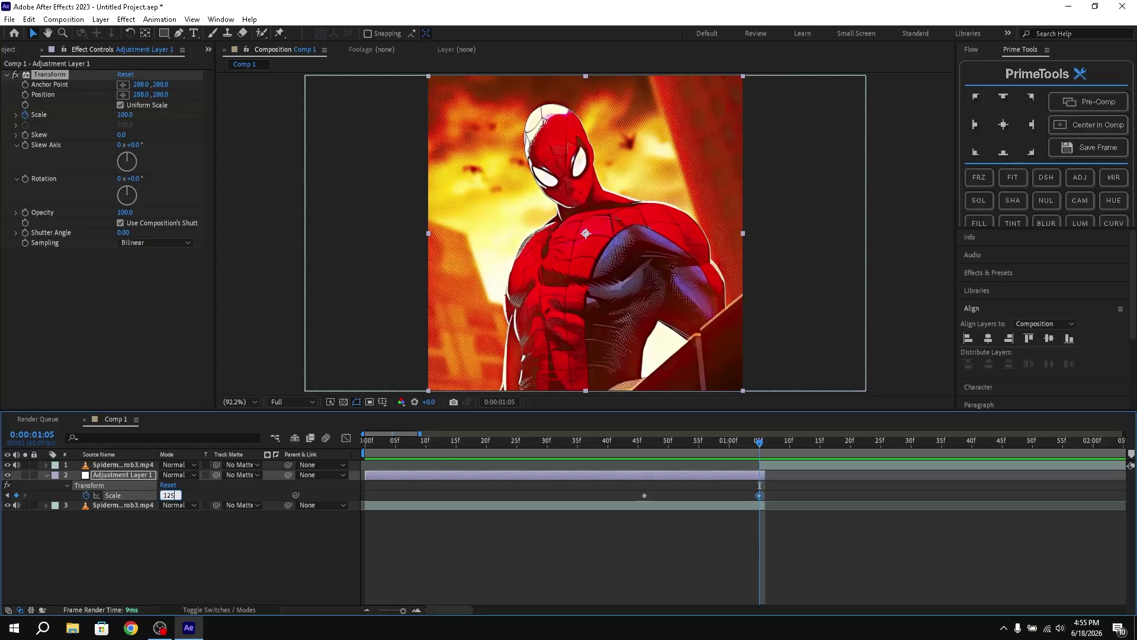
{"action": "key", "text": "Return"}
Step: Trim the adjustment layer's in point to the first Scale keyframe at 0:00:00:46
{"action": "left_click_drag", "start_coordinate": [760, 443], "coordinate": [681, 454]}
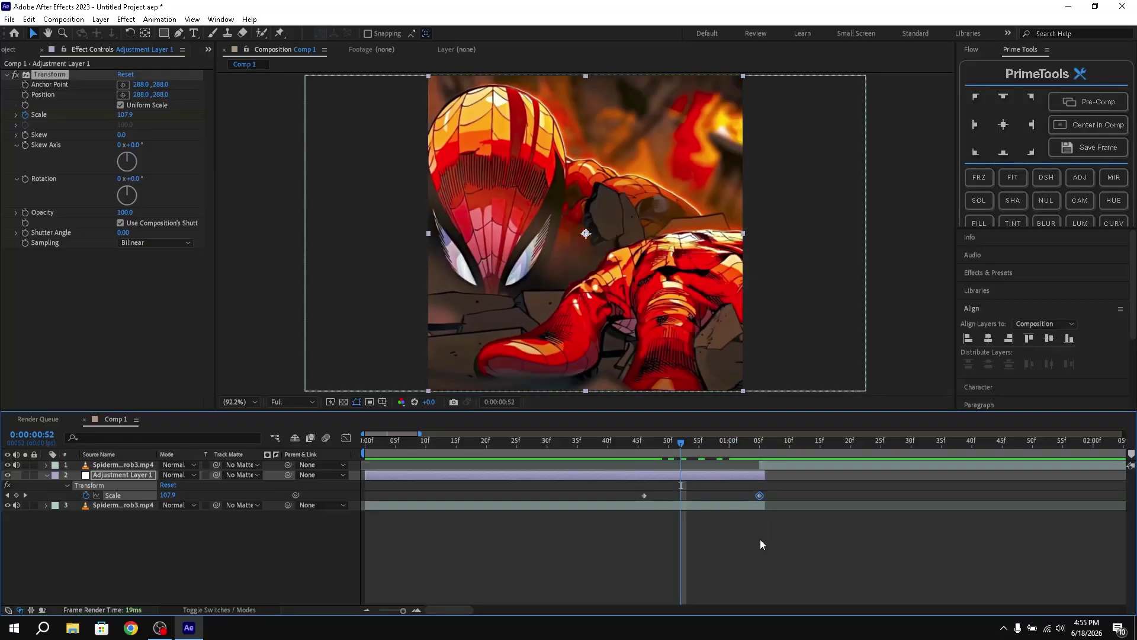
{"action": "left_click", "coordinate": [766, 539]}
{"action": "left_click", "coordinate": [728, 479]}
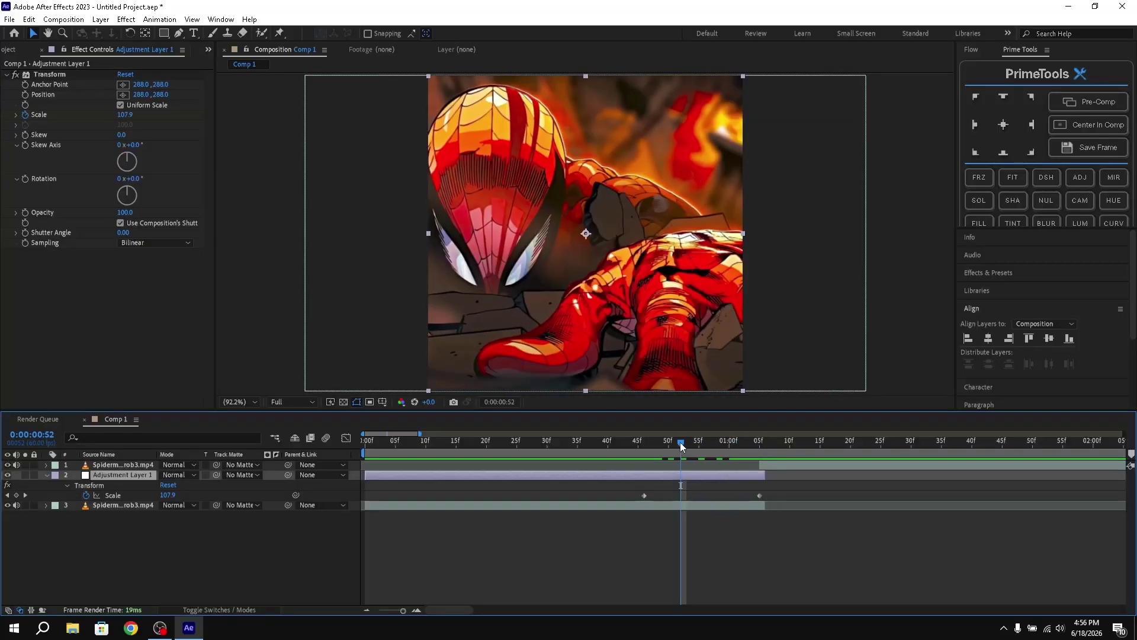
{"action": "left_click_drag", "start_coordinate": [680, 442], "coordinate": [645, 450]}
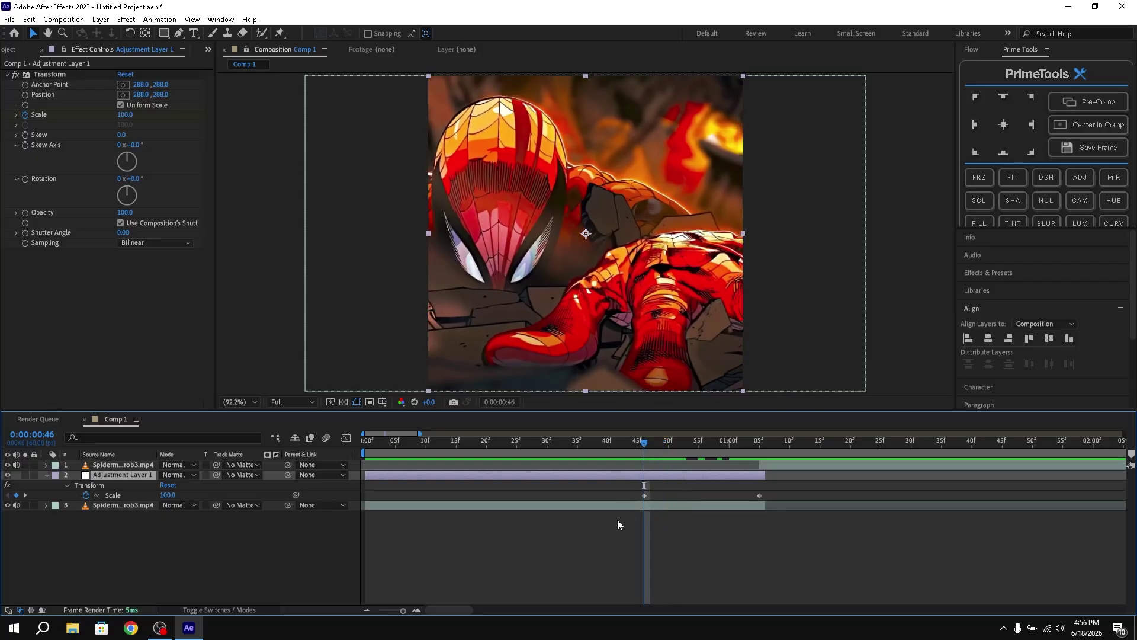
{"action": "key", "text": "alt+bracketleft"}
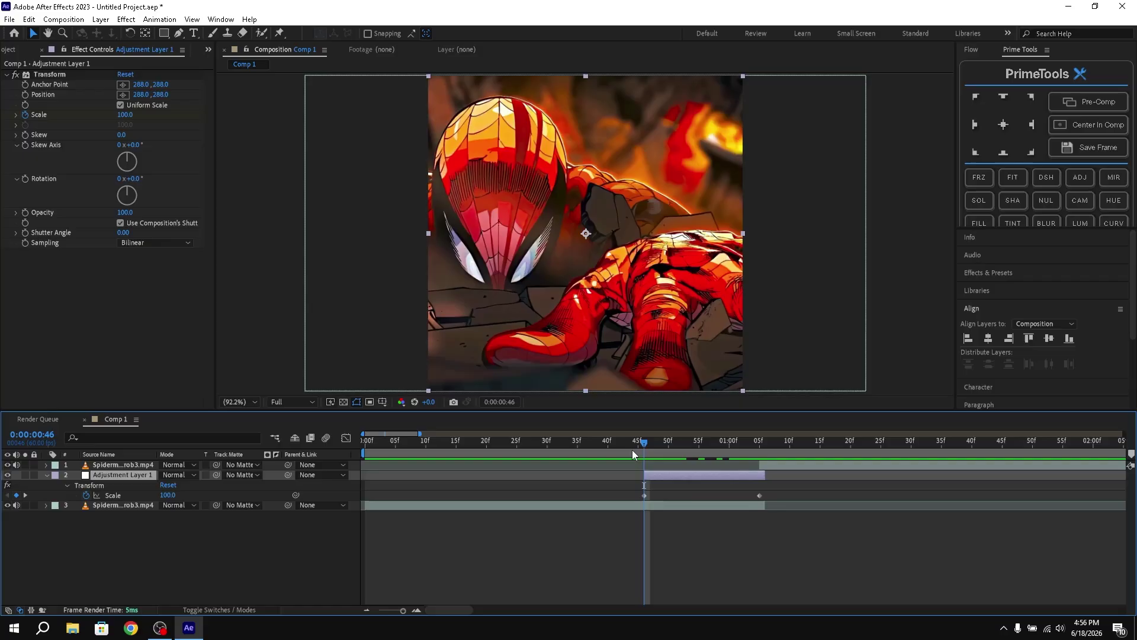
Step: Apply Easy Ease to both Scale keyframes of the adjustment layer
{"action": "left_click_drag", "start_coordinate": [632, 449], "coordinate": [630, 499]}
{"action": "left_click", "coordinate": [737, 544]}
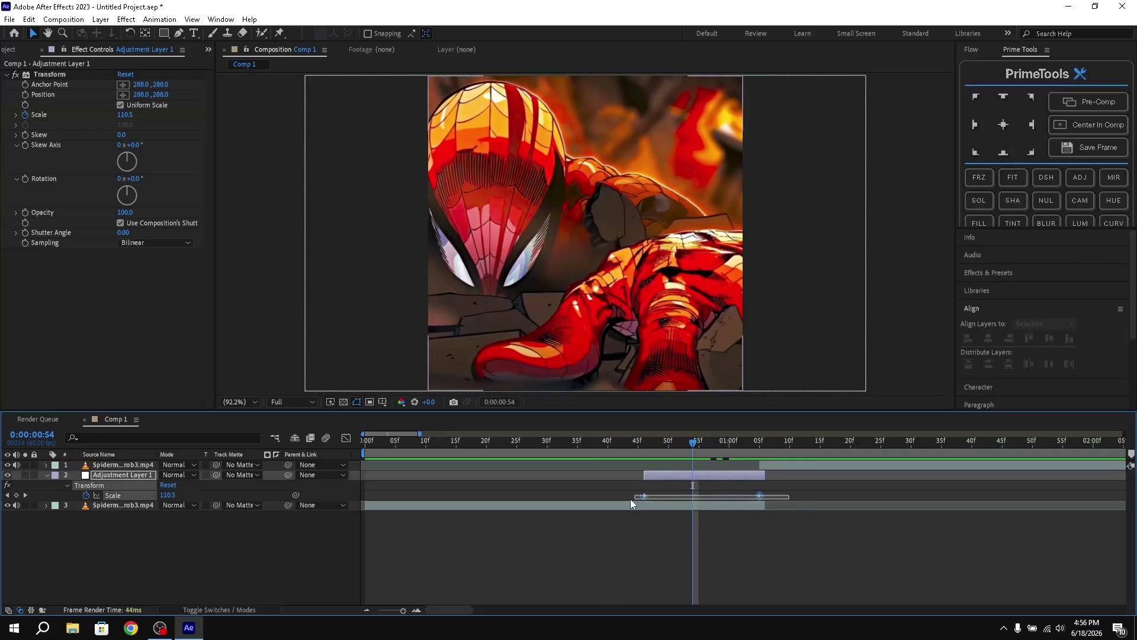
{"action": "right_click", "coordinate": [644, 495]}
{"action": "mouse_move", "coordinate": [767, 483]}
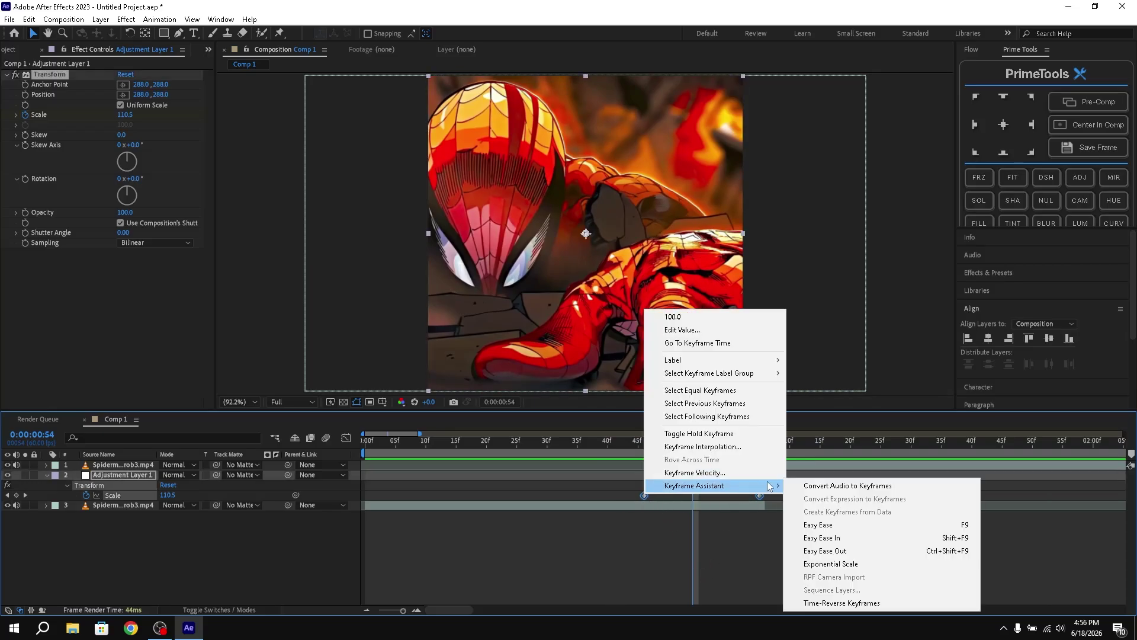
{"action": "left_click", "coordinate": [800, 528]}
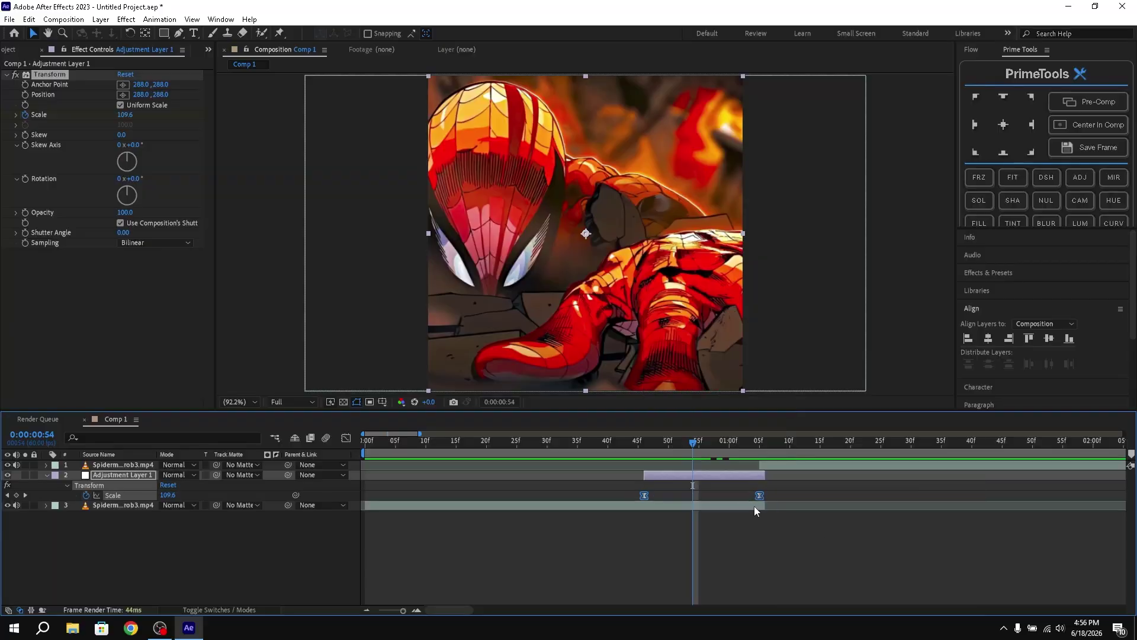
Step: Reshape the Scale speed graph so it rises slowly and peaks sharply just before the last keyframe
{"action": "left_click", "coordinate": [346, 438]}
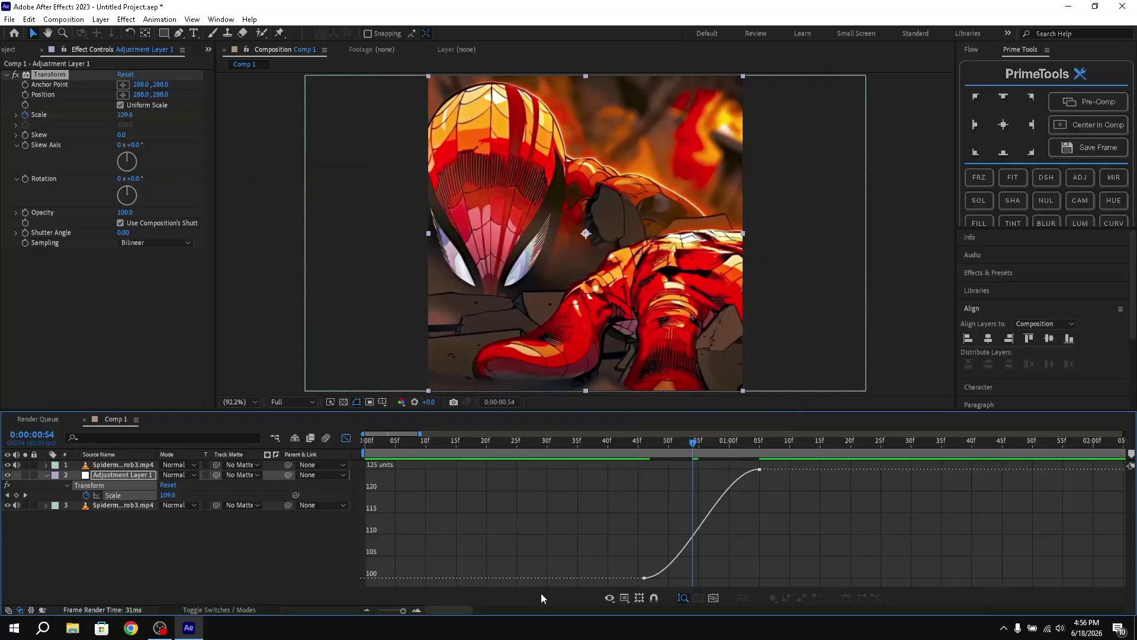
{"action": "left_click", "coordinate": [625, 598]}
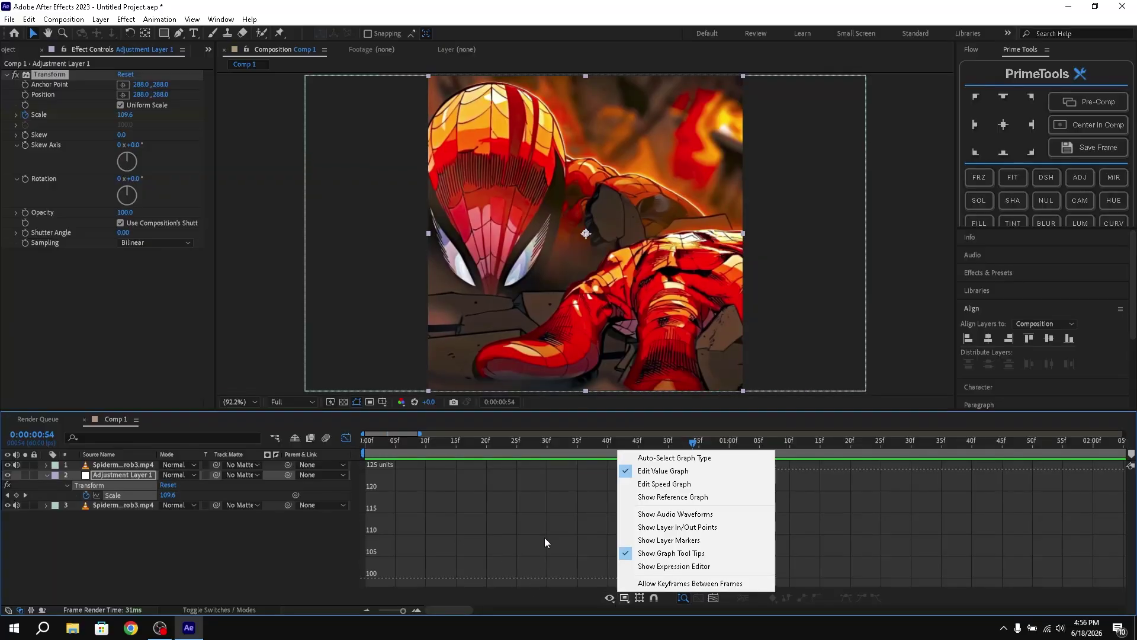
{"action": "left_click", "coordinate": [667, 483]}
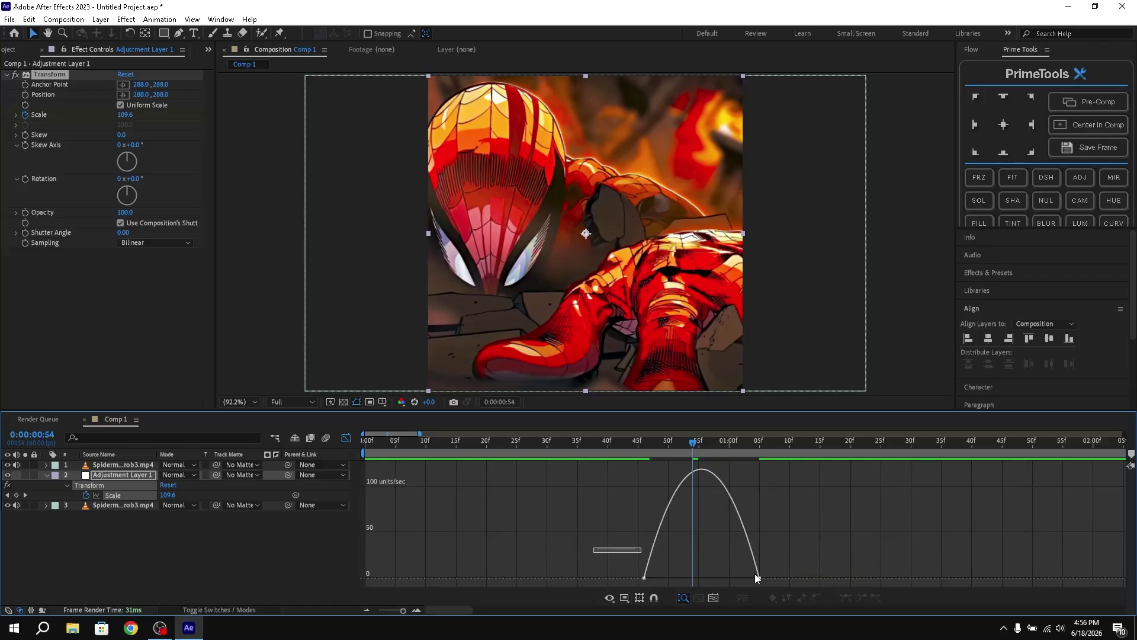
{"action": "mouse_move", "coordinate": [755, 577]}
{"action": "left_mouse_down"}
{"action": "mouse_move", "coordinate": [785, 586]}
{"action": "mouse_move", "coordinate": [749, 577]}
{"action": "left_mouse_up"}
{"action": "left_click_drag", "start_coordinate": [663, 577], "coordinate": [712, 577]}
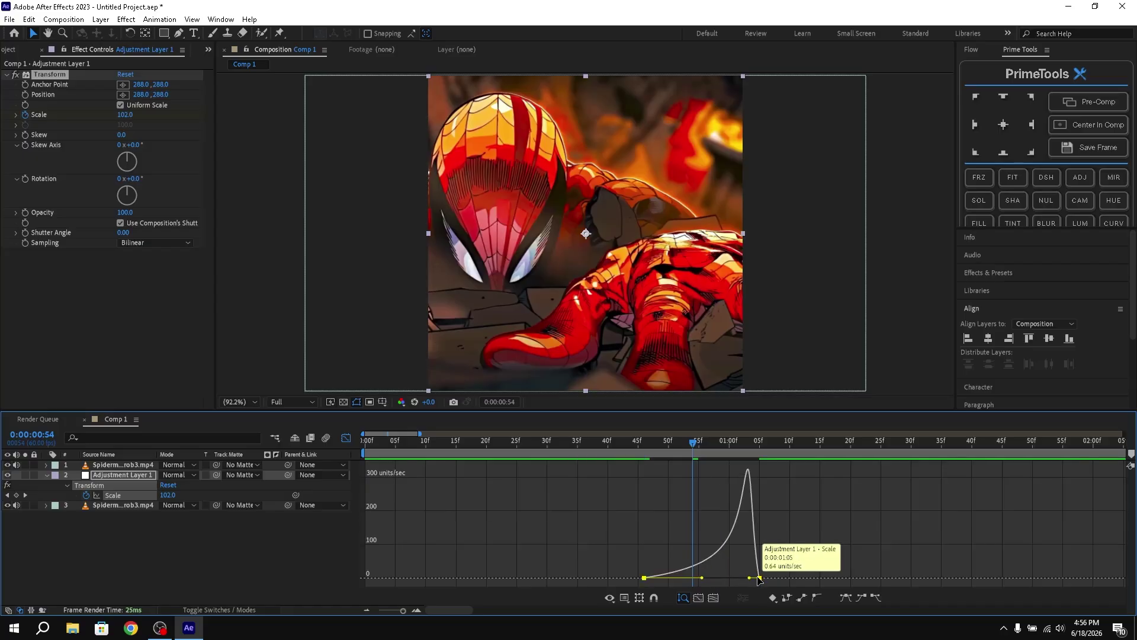
{"action": "left_click_drag", "start_coordinate": [751, 581], "coordinate": [756, 583]}
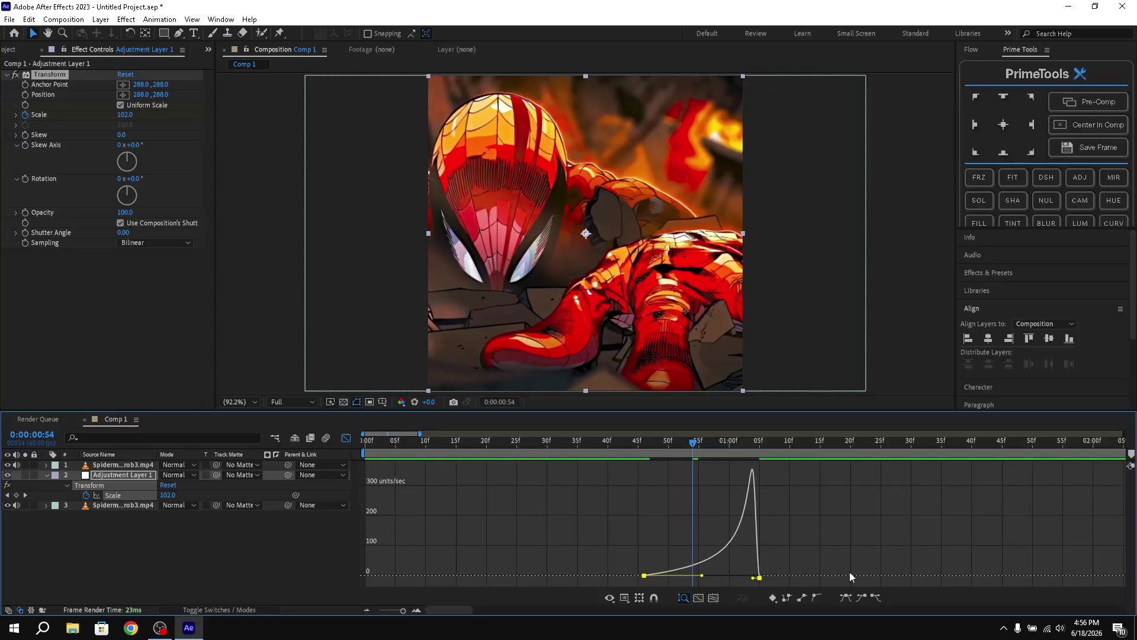
{"action": "key", "text": "shift+F3"}
Step: Duplicate the adjustment layer, place the copy above the top clip and shift it to start at 0:00:01:05
{"action": "left_click_drag", "start_coordinate": [619, 443], "coordinate": [698, 475]}
{"action": "left_click", "coordinate": [677, 556]}
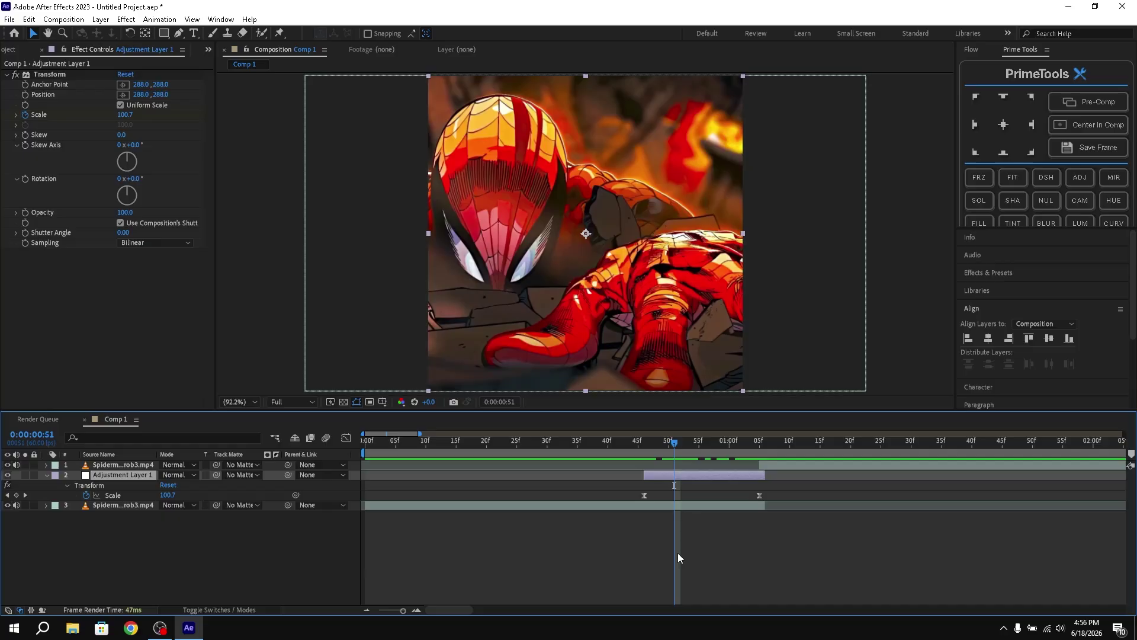
{"action": "key", "text": "ctrl+d"}
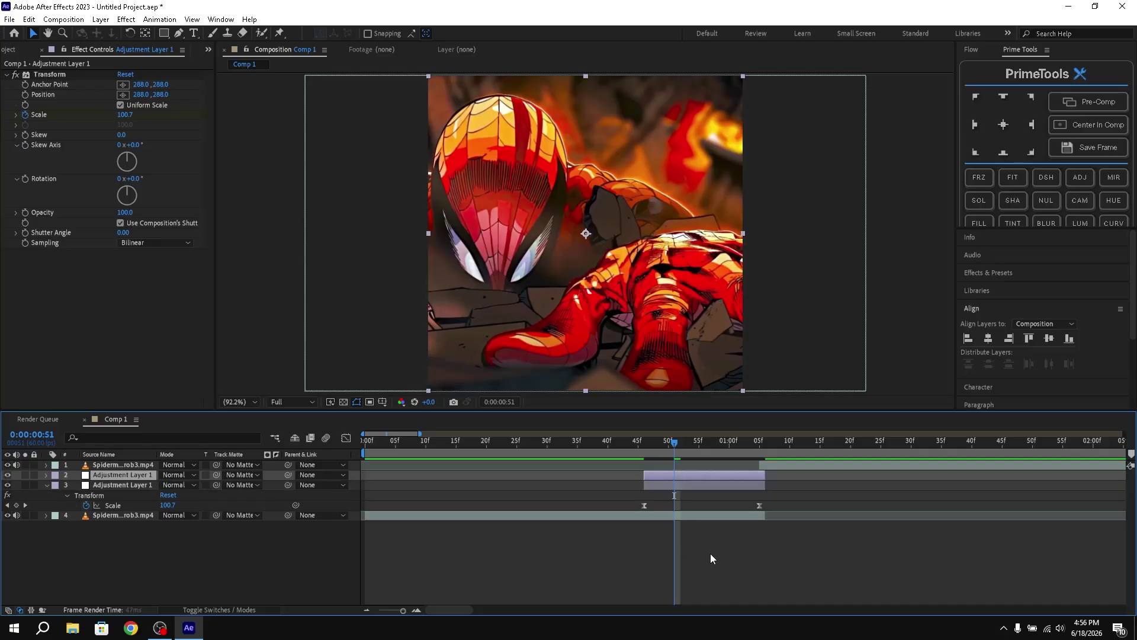
{"action": "left_click_drag", "start_coordinate": [113, 480], "coordinate": [114, 465]}
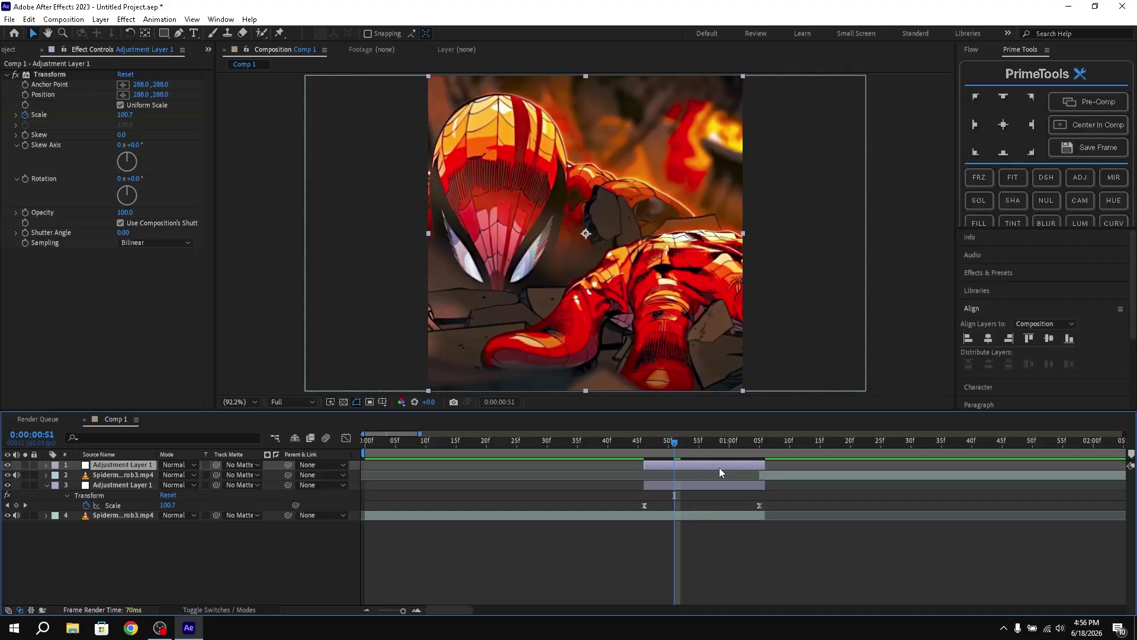
{"action": "left_click_drag", "start_coordinate": [719, 468], "coordinate": [799, 464]}
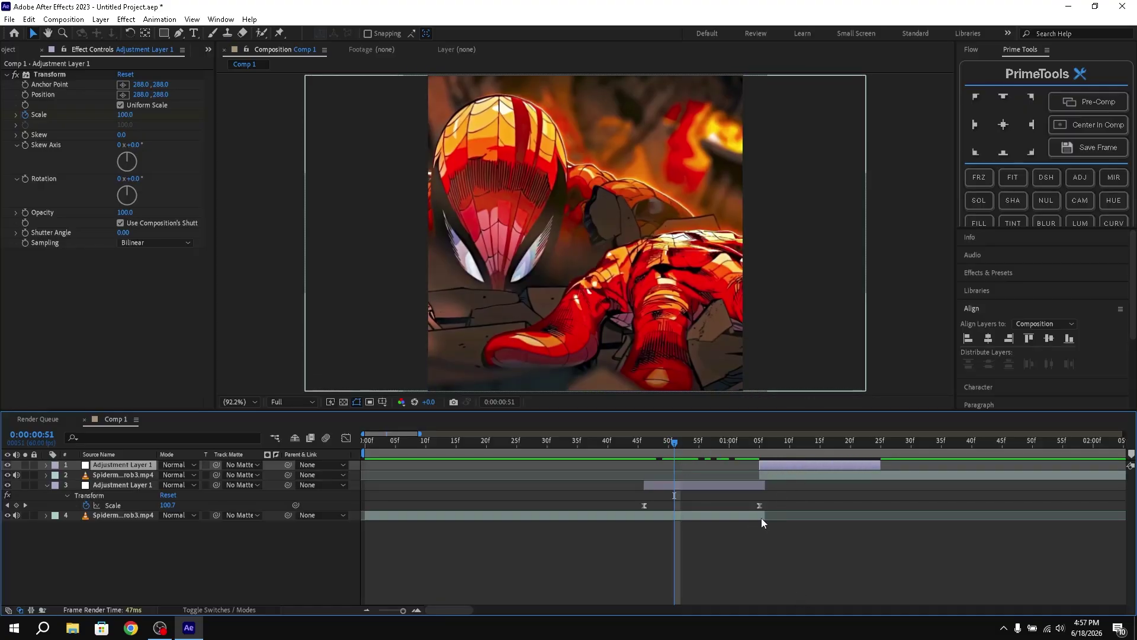
Step: Reveal the duplicate layer's Scale keyframes and align them with the layer's start and its end at 0:00:01:25
{"action": "key", "text": "u"}
{"action": "left_click_drag", "start_coordinate": [677, 442], "coordinate": [858, 443]}
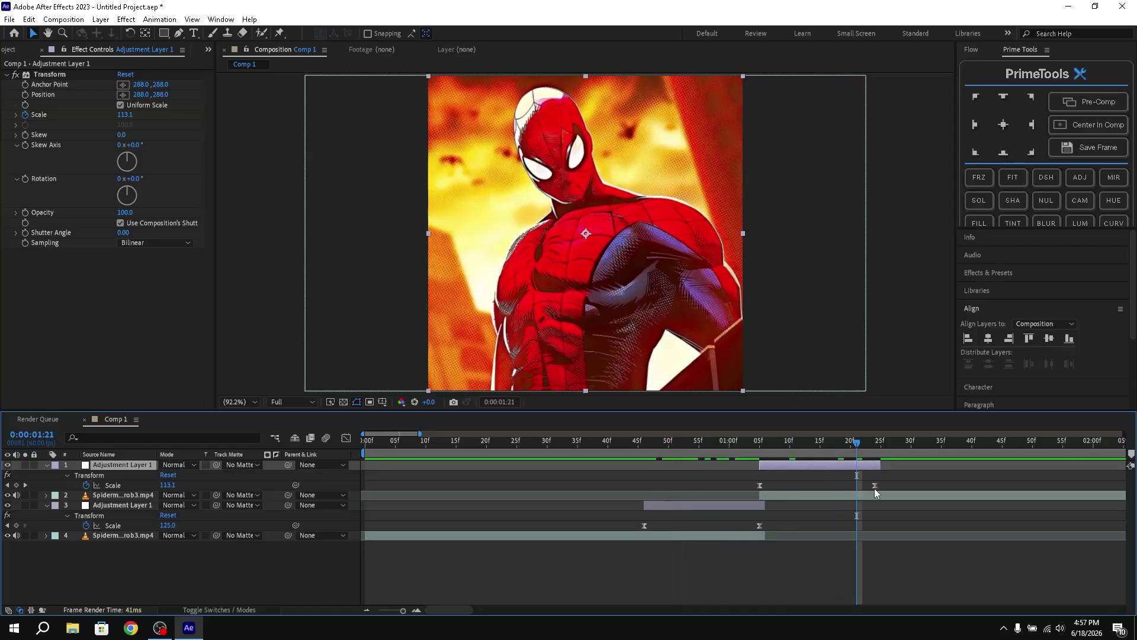
{"action": "mouse_move", "coordinate": [875, 486]}
{"action": "left_mouse_down"}
{"action": "mouse_move", "coordinate": [802, 486]}
{"action": "mouse_move", "coordinate": [876, 481]}
{"action": "left_mouse_up"}
{"action": "left_click", "coordinate": [760, 485]}
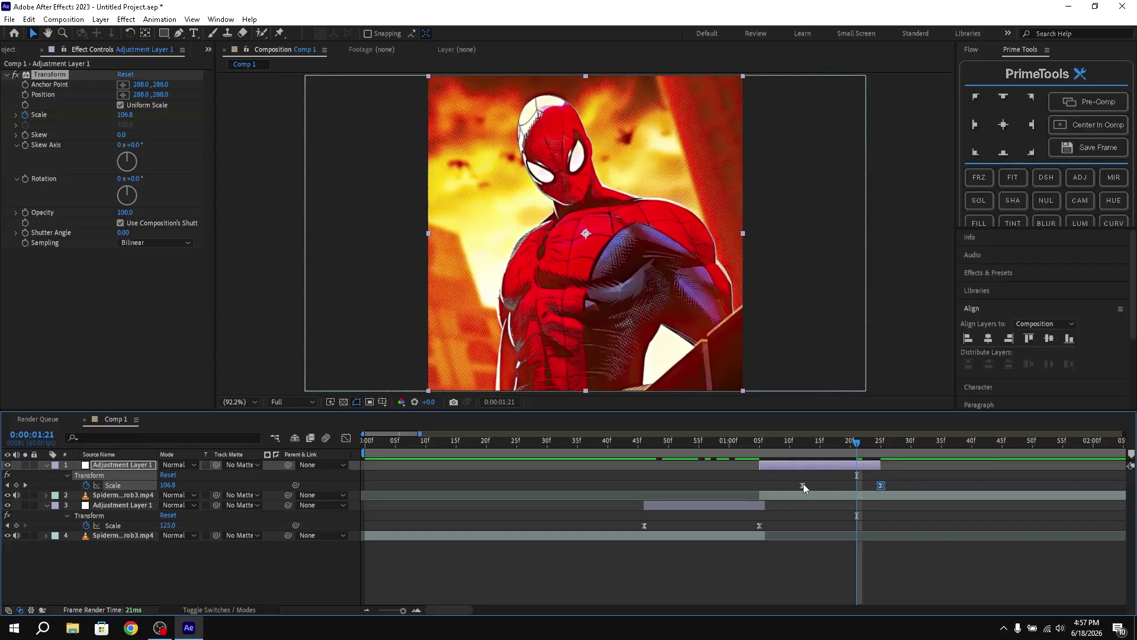
{"action": "left_click_drag", "start_coordinate": [803, 484], "coordinate": [759, 485]}
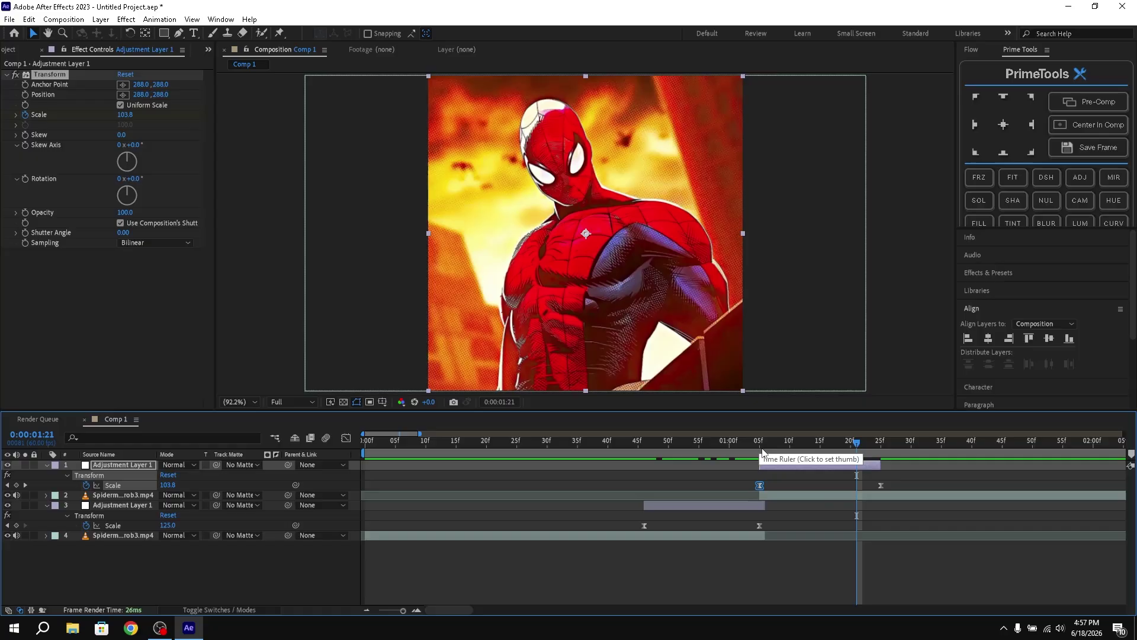
Step: Scrub and play back the zoom transition across both clips to check the motion
{"action": "left_click", "coordinate": [754, 443]}
{"action": "left_click_drag", "start_coordinate": [756, 443], "coordinate": [881, 443]}
{"action": "left_click_drag", "start_coordinate": [791, 454], "coordinate": [583, 481]}
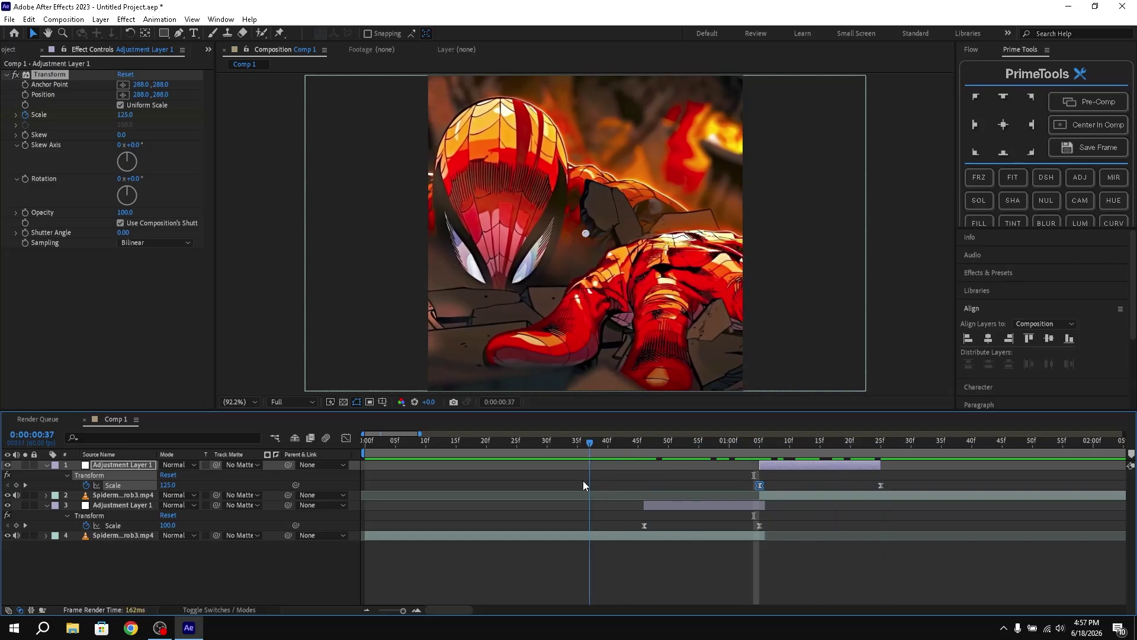
{"action": "left_click", "coordinate": [685, 577]}
{"action": "key", "text": "space"}
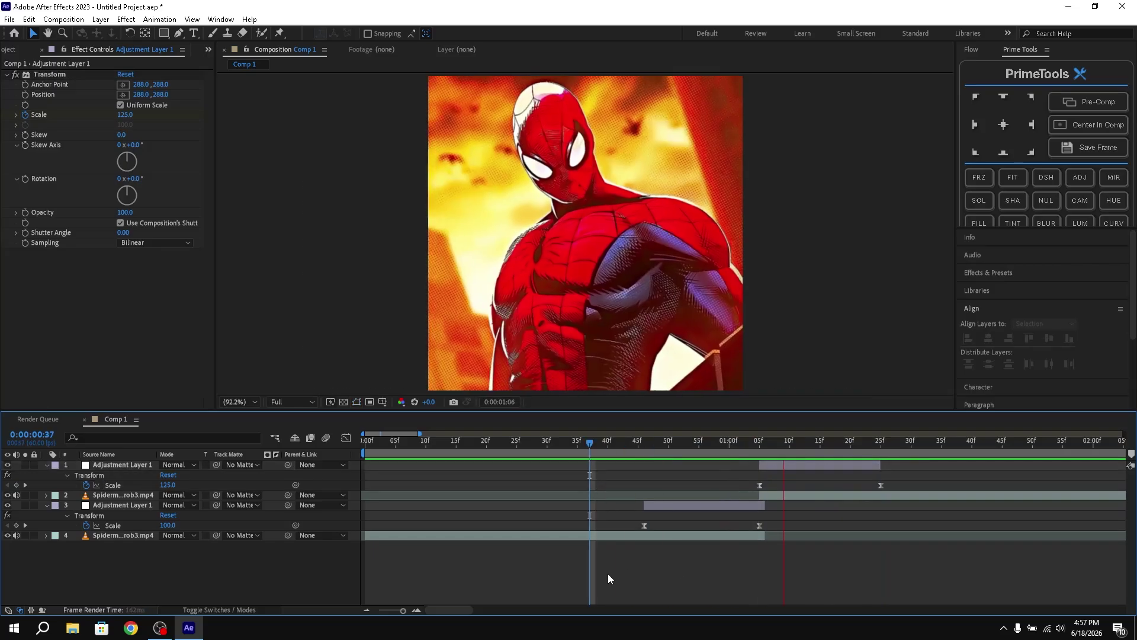
{"action": "key", "text": "space"}
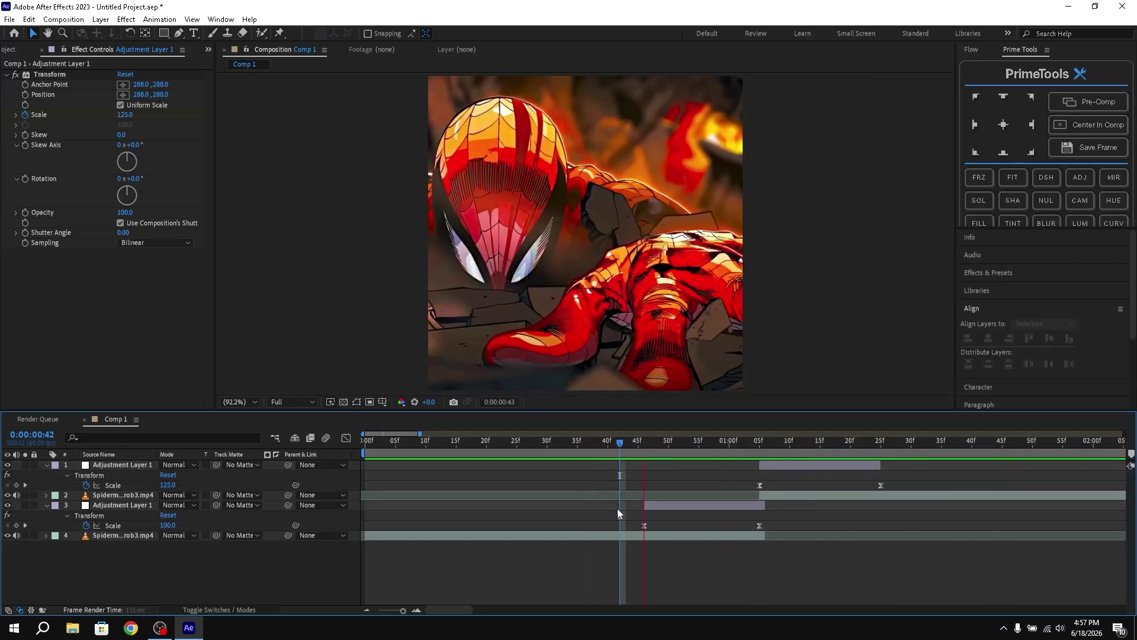
{"action": "left_click", "coordinate": [934, 441]}
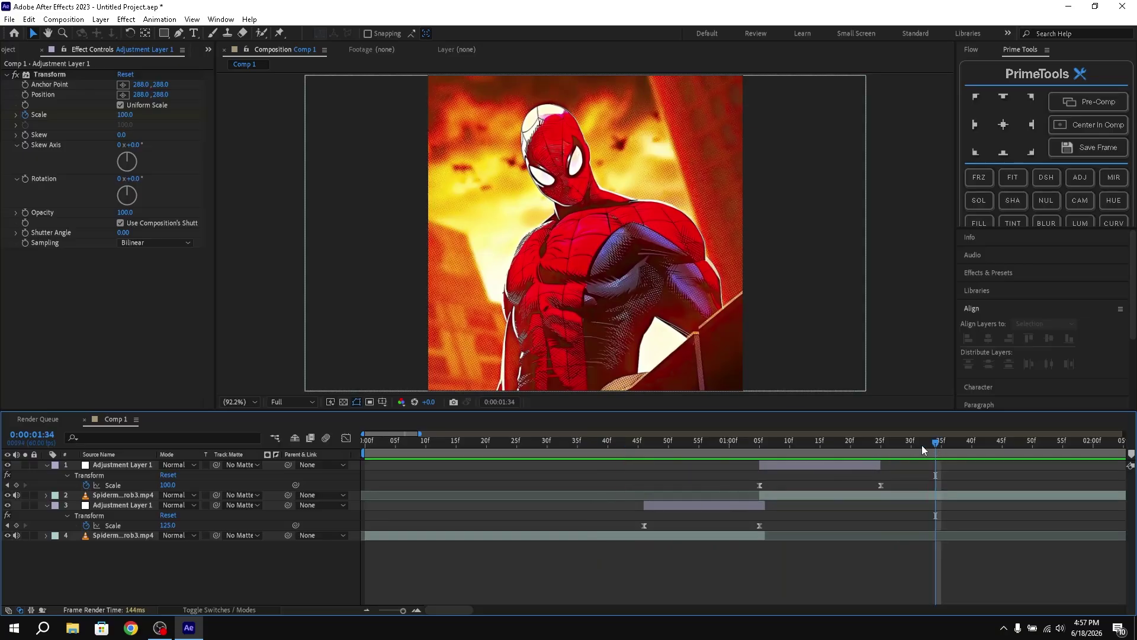
{"action": "mouse_move", "coordinate": [923, 448]}
{"action": "left_mouse_down"}
{"action": "mouse_move", "coordinate": [588, 460]}
{"action": "mouse_move", "coordinate": [909, 465]}
{"action": "left_mouse_up"}
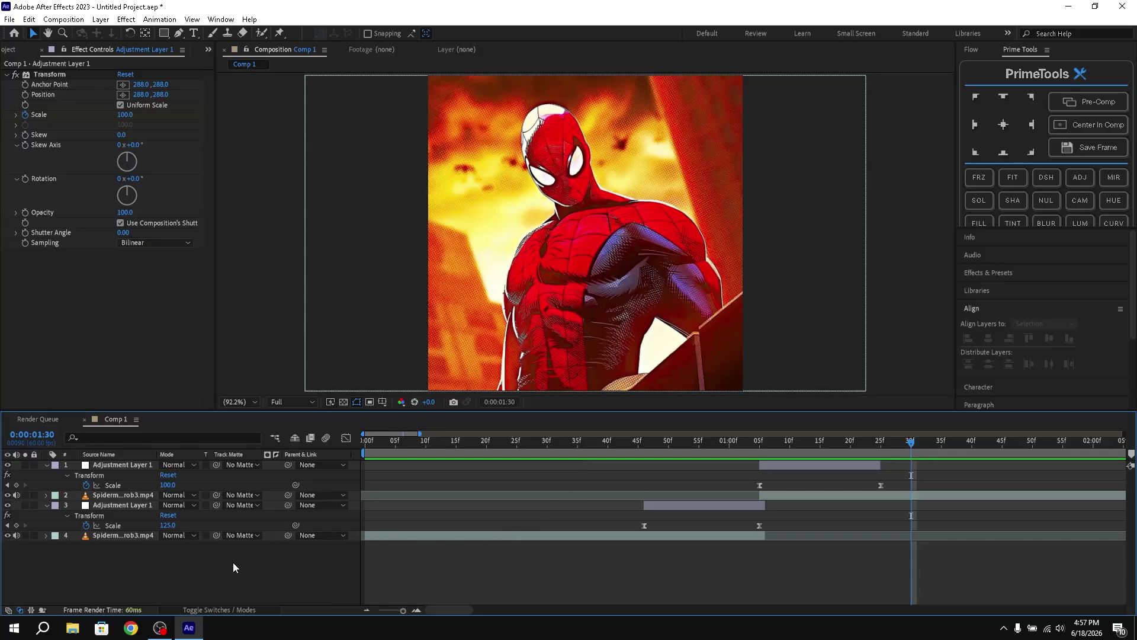
Step: Create a new 576 × 576 px solid layer in white (FFFFFF)
{"action": "right_click", "coordinate": [212, 567]}
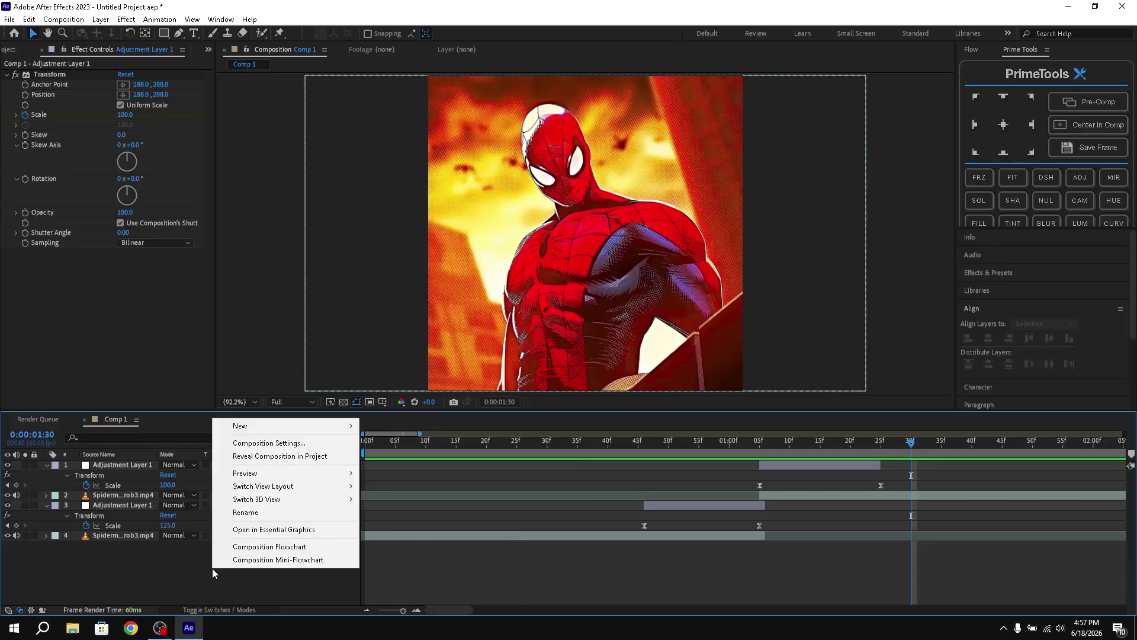
{"action": "mouse_move", "coordinate": [354, 426]}
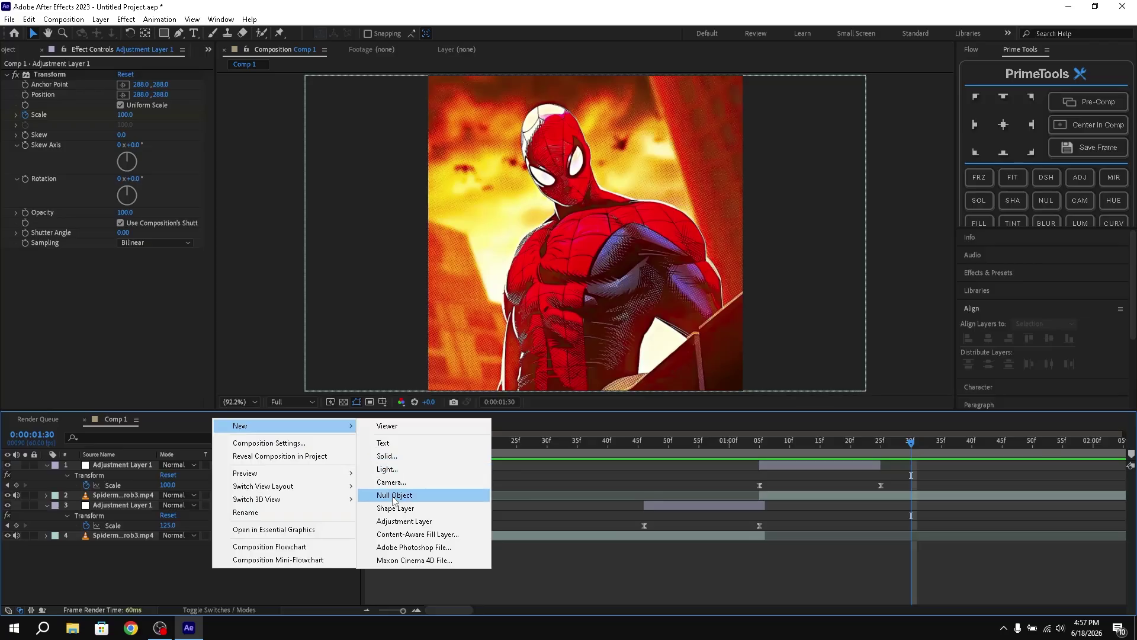
{"action": "left_click", "coordinate": [394, 457]}
{"action": "left_click", "coordinate": [561, 385]}
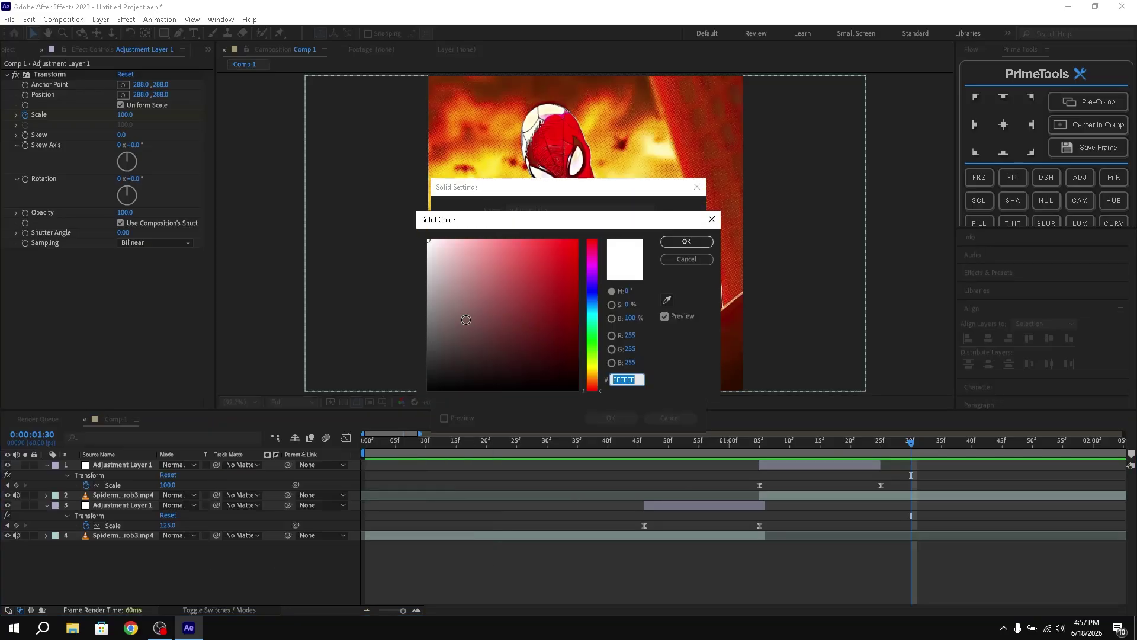
{"action": "left_click", "coordinate": [686, 241]}
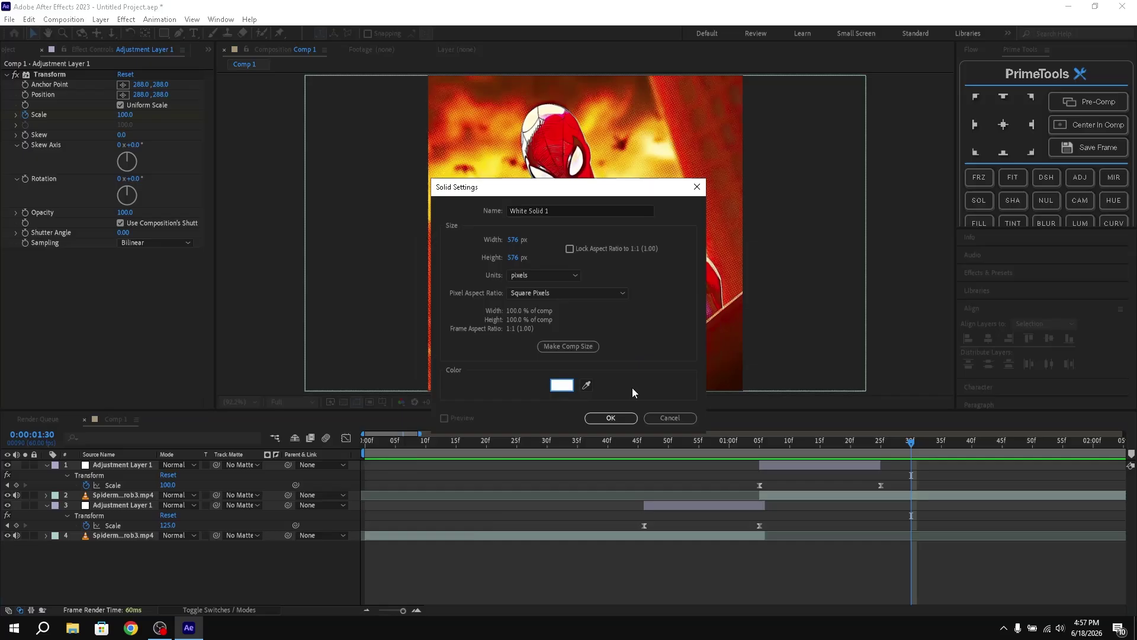
{"action": "left_click", "coordinate": [610, 418]}
Step: Trim the white solid to start at 0:00:00:46 and end at 0:00:01:25
{"action": "left_click", "coordinate": [638, 446]}
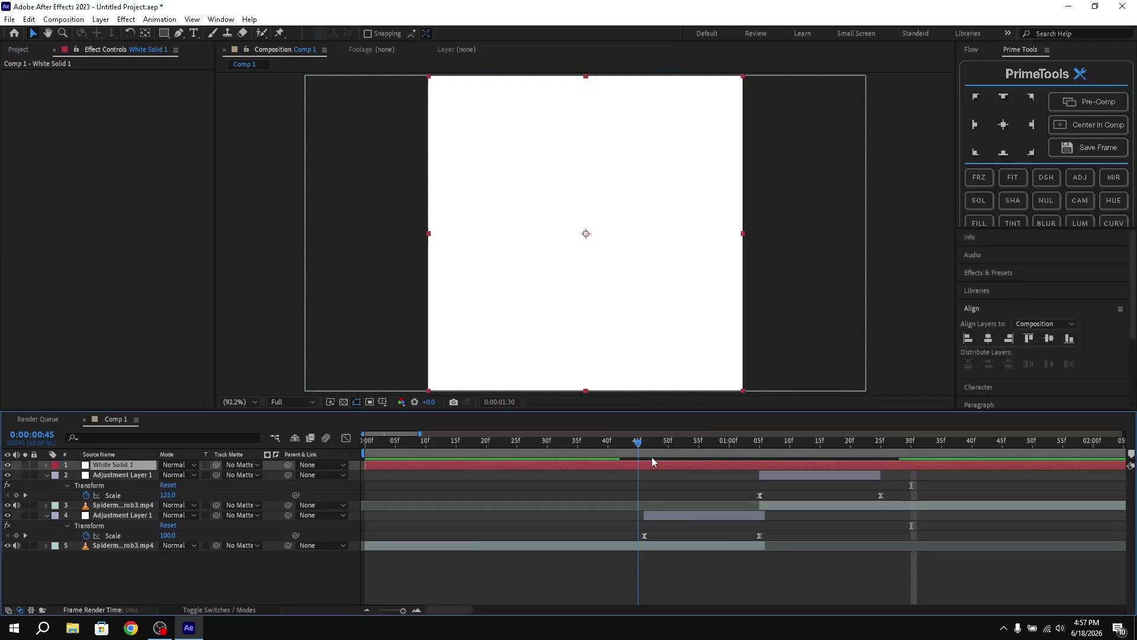
{"action": "mouse_move", "coordinate": [638, 449]}
{"action": "left_mouse_down"}
{"action": "mouse_move", "coordinate": [664, 449]}
{"action": "mouse_move", "coordinate": [651, 449]}
{"action": "left_mouse_up"}
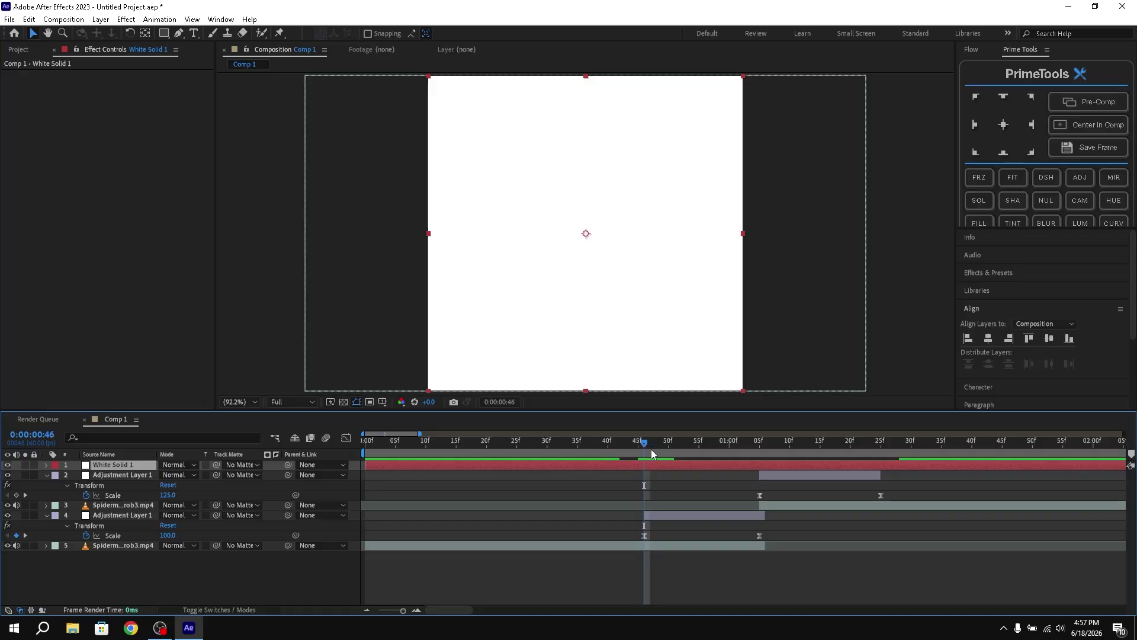
{"action": "key", "text": "alt+bracketleft"}
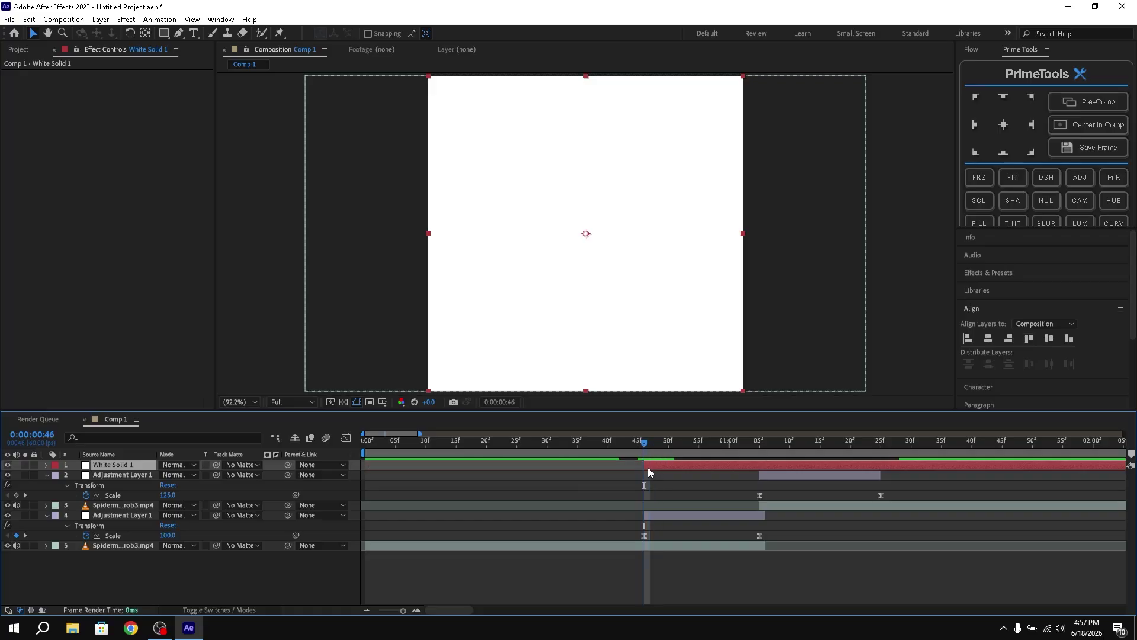
{"action": "left_click_drag", "start_coordinate": [678, 439], "coordinate": [880, 453]}
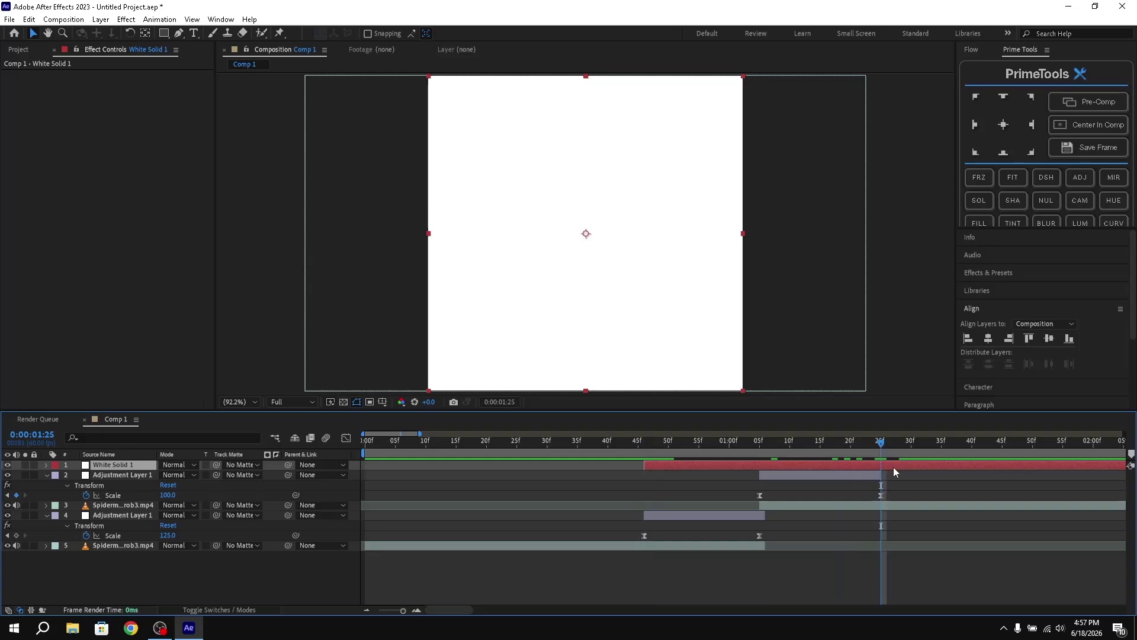
{"action": "key", "text": "alt+bracketright"}
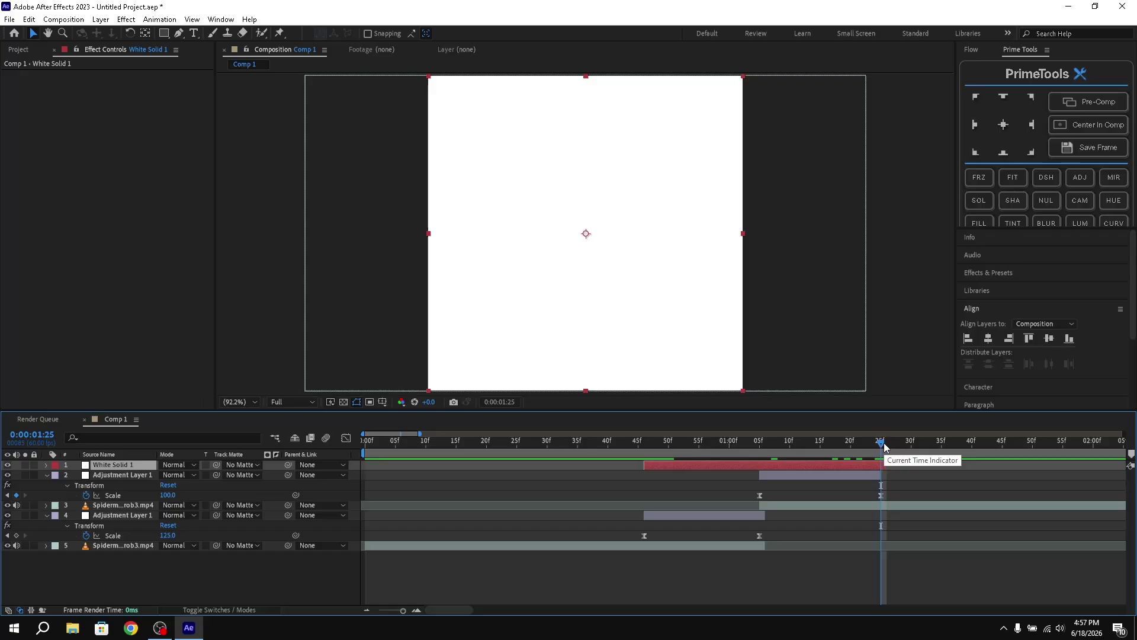
Step: Extend the upper adjustment layer's end by one frame to match the end of the white solid
{"action": "left_click_drag", "start_coordinate": [881, 443], "coordinate": [884, 475]}
{"action": "left_click", "coordinate": [877, 475]}
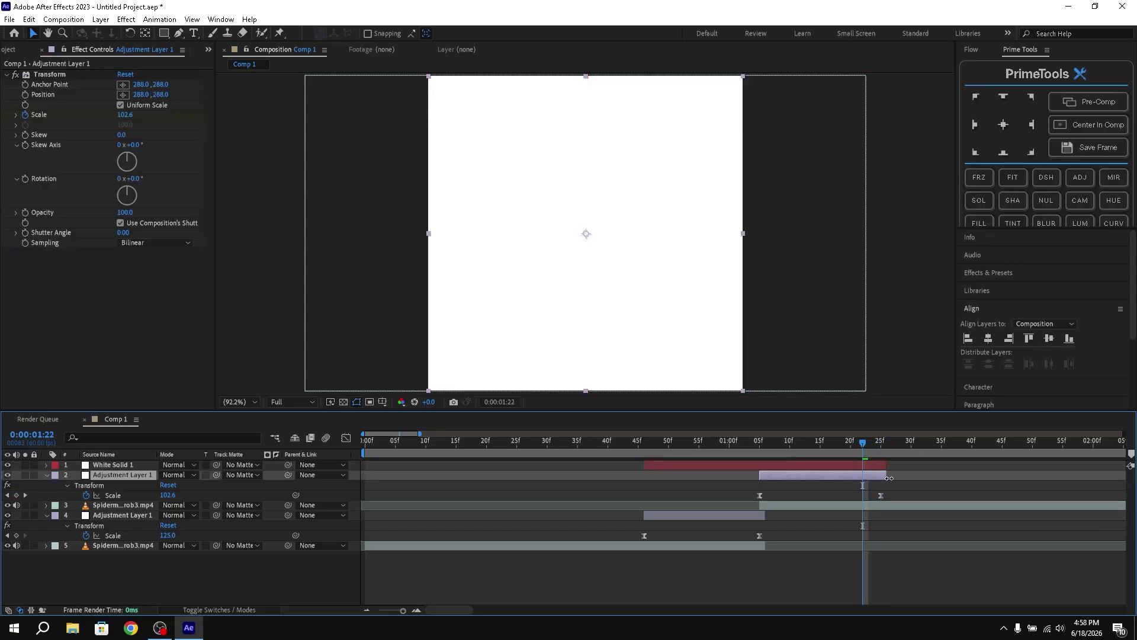
{"action": "left_click", "coordinate": [834, 450]}
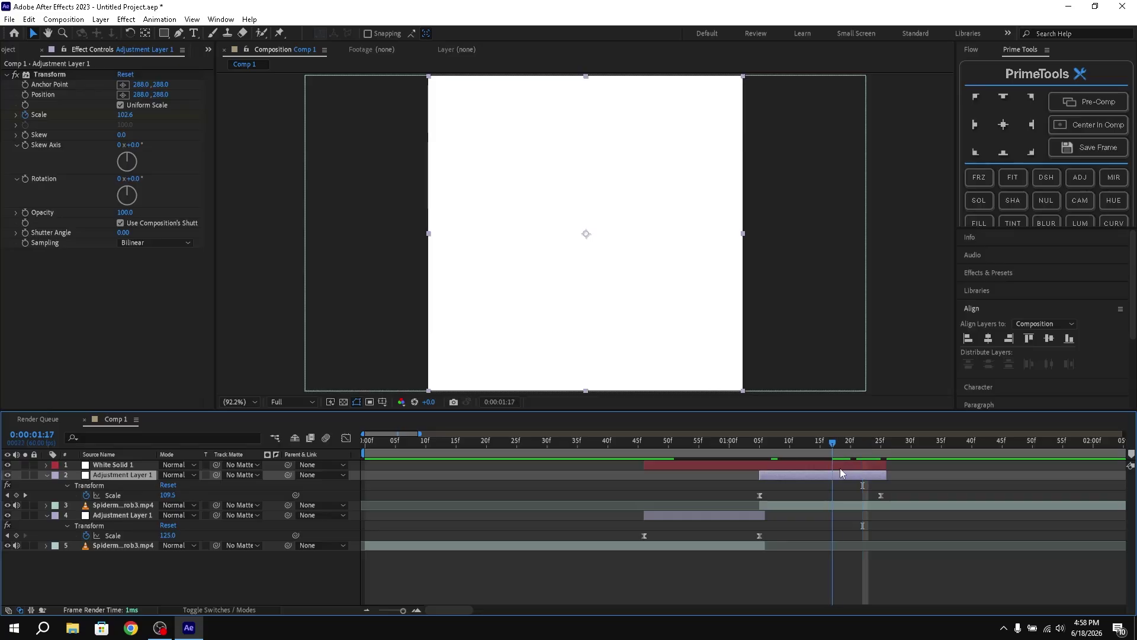
{"action": "left_click_drag", "start_coordinate": [732, 453], "coordinate": [715, 457]}
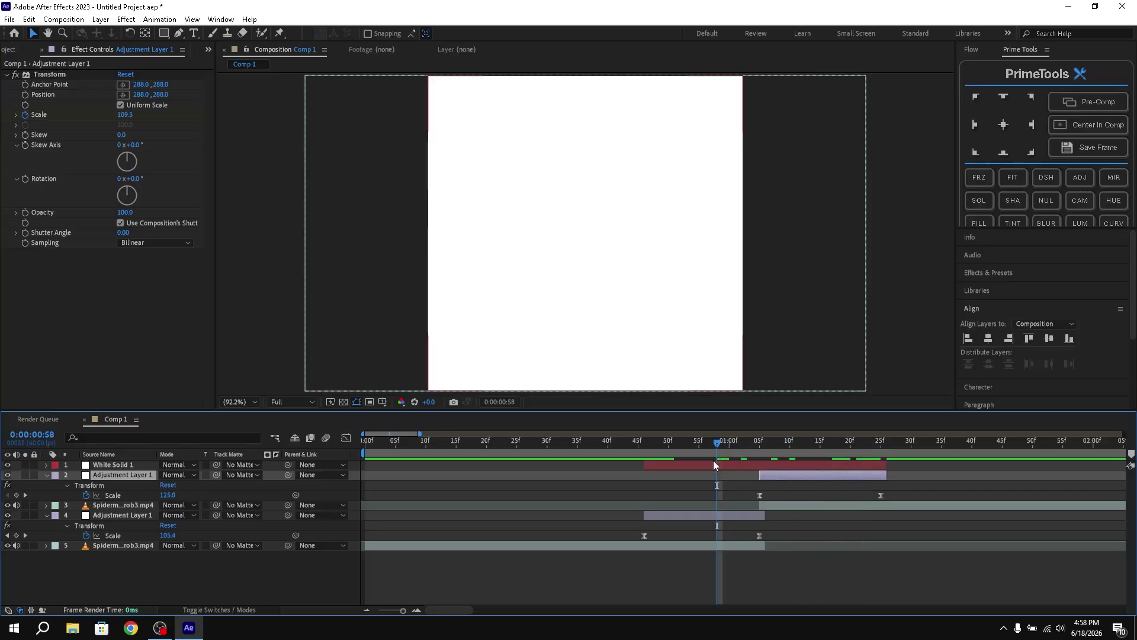
{"action": "left_click", "coordinate": [712, 464]}
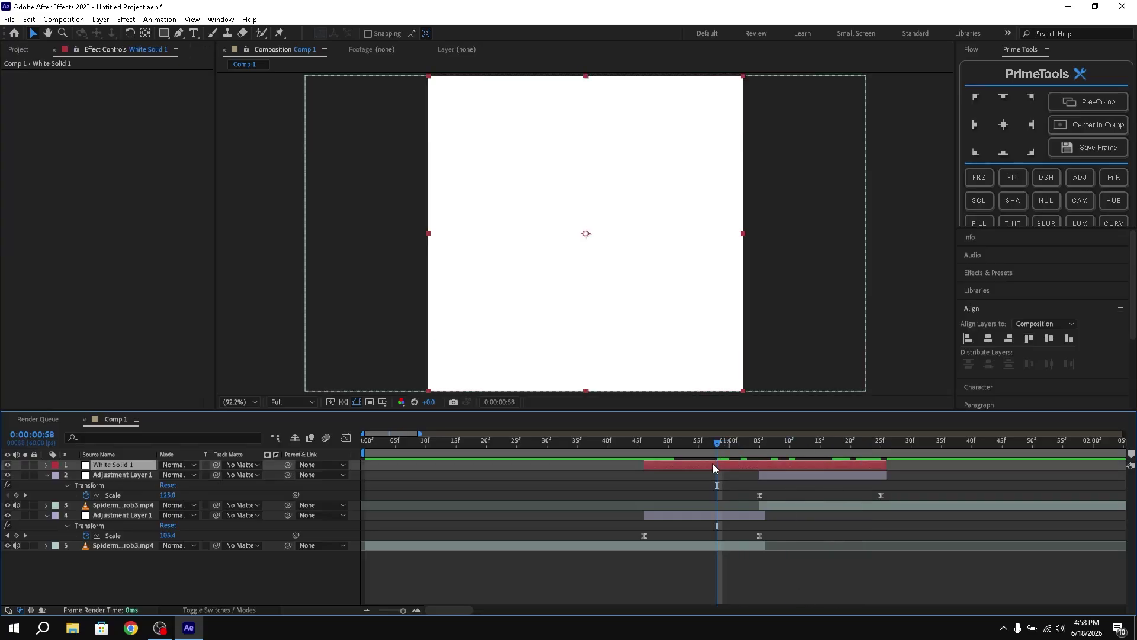
{"action": "right_click", "coordinate": [118, 466]}
{"action": "mouse_move", "coordinate": [220, 361]}
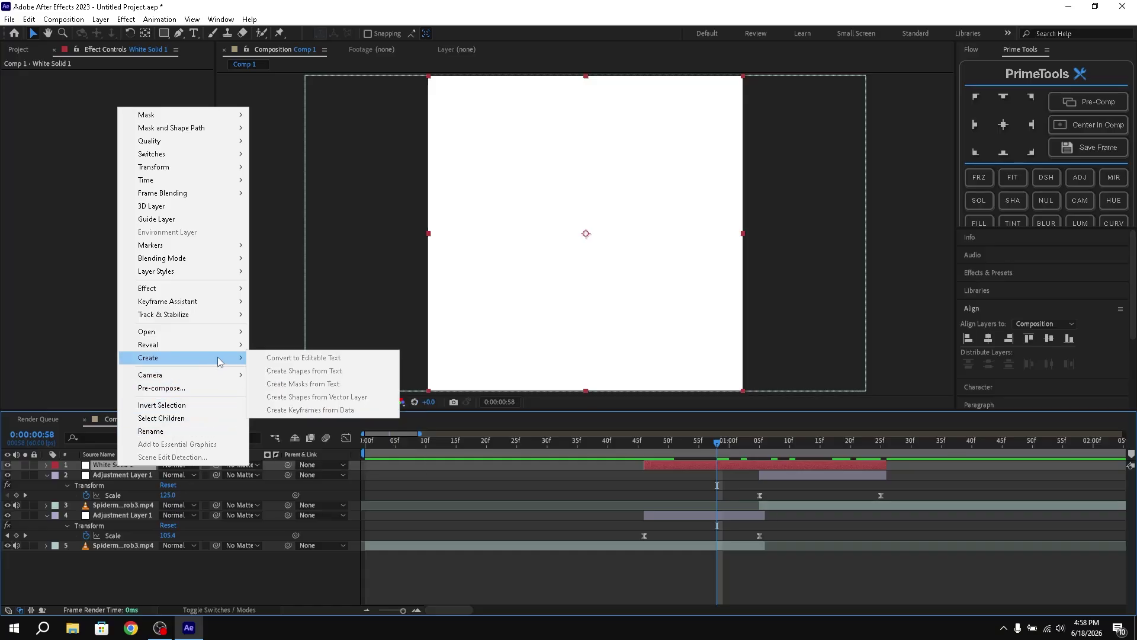
{"action": "left_click", "coordinate": [148, 538]}
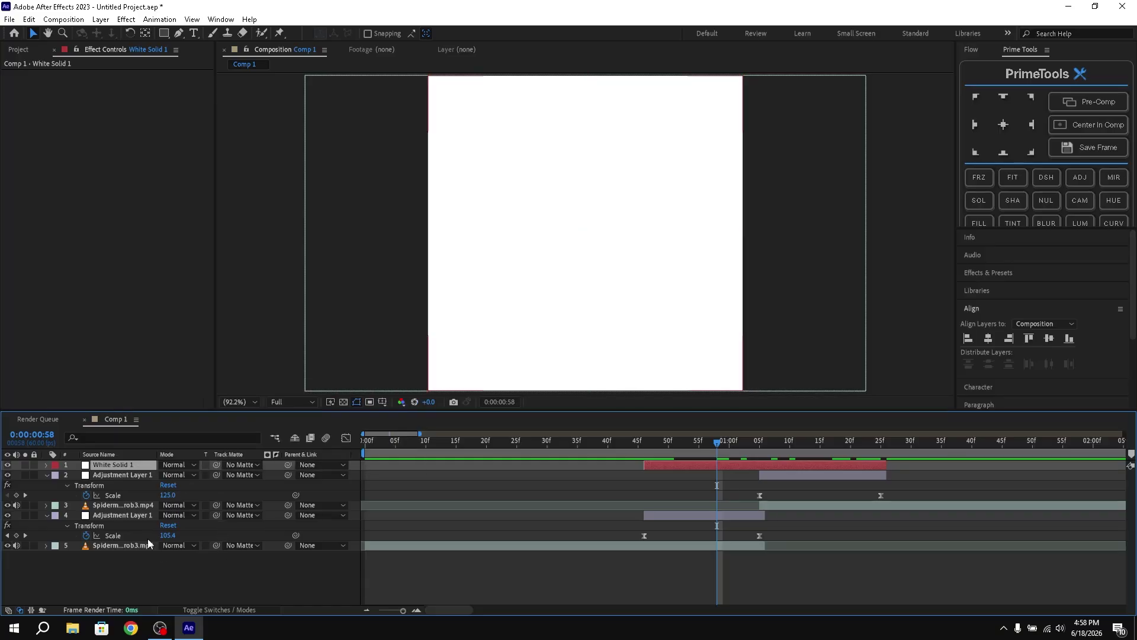
{"action": "left_click", "coordinate": [46, 465]}
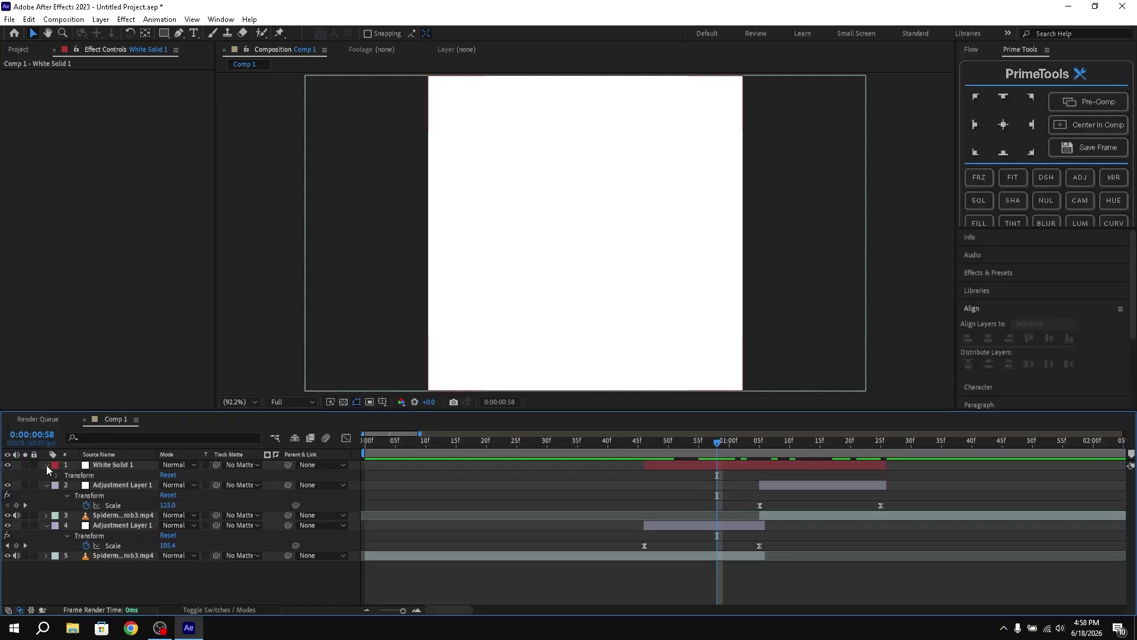
{"action": "left_click", "coordinate": [47, 466]}
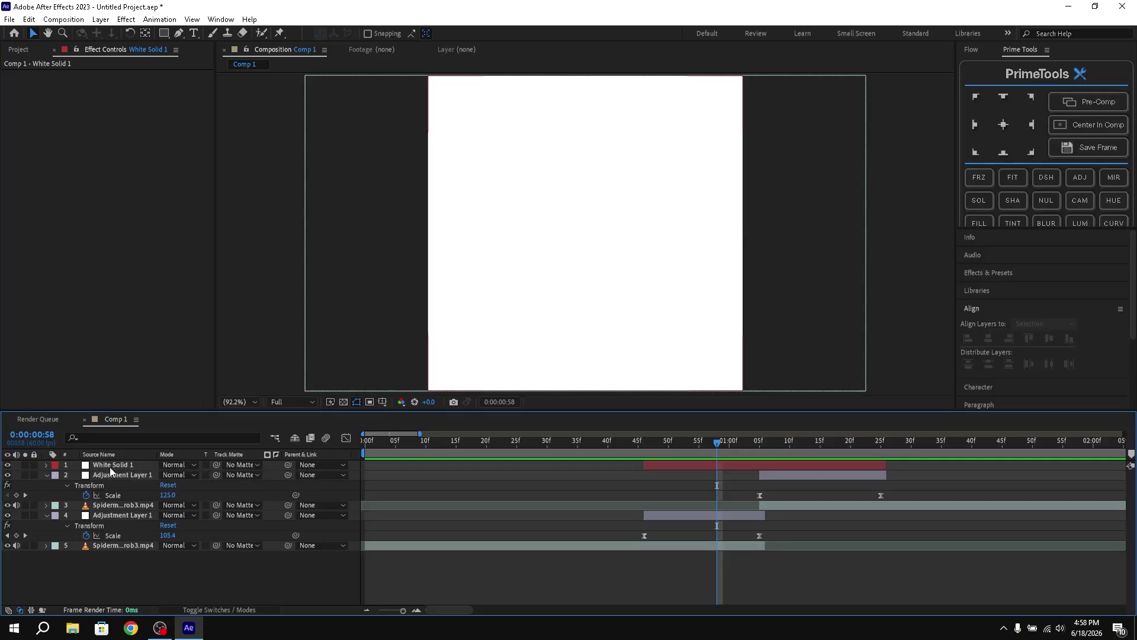
{"action": "left_click", "coordinate": [109, 467]}
{"action": "right_click", "coordinate": [104, 465]}
{"action": "left_click", "coordinate": [126, 563]}
Step: Set the white solid's blending mode to Difference and trim its end to 0:00:01:05
{"action": "left_click", "coordinate": [182, 465]}
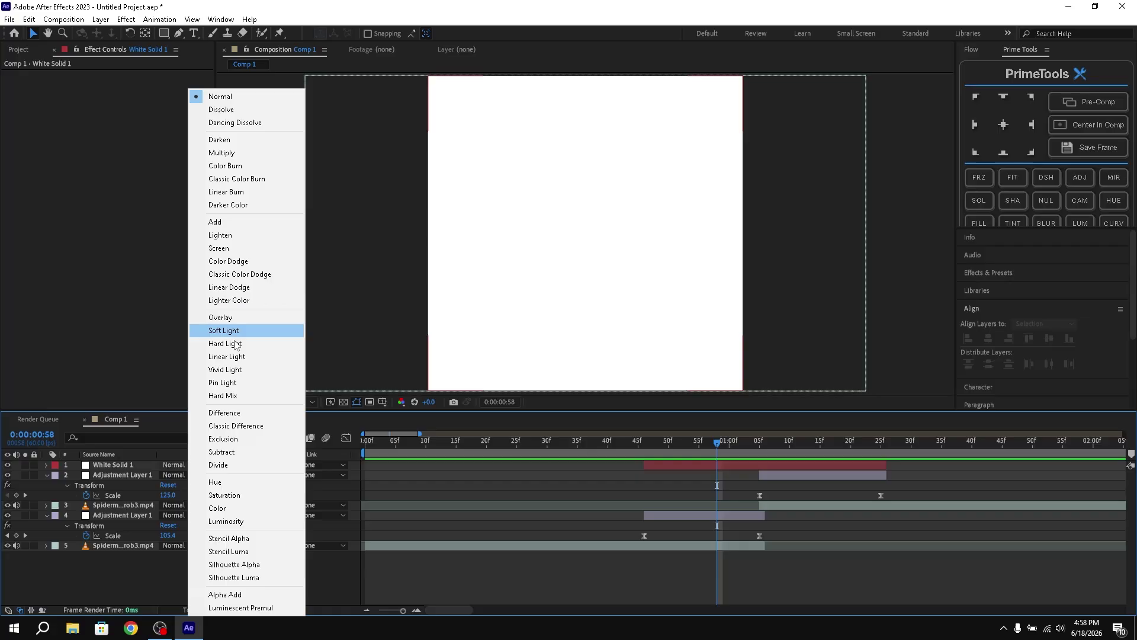
{"action": "key", "text": "Escape"}
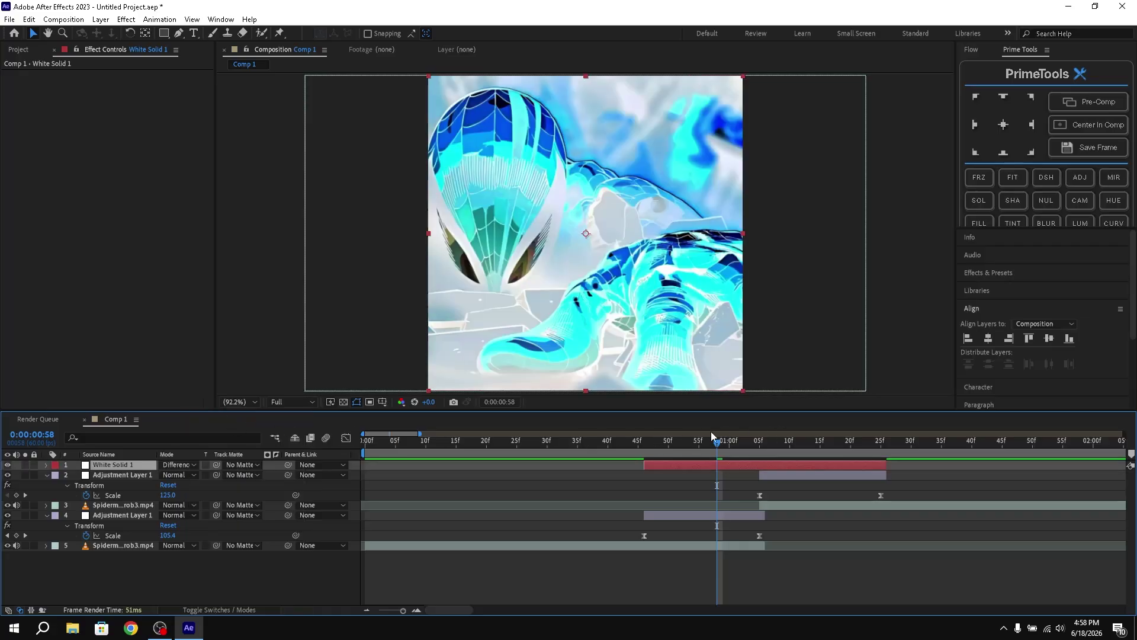
{"action": "left_click_drag", "start_coordinate": [720, 442], "coordinate": [758, 457]}
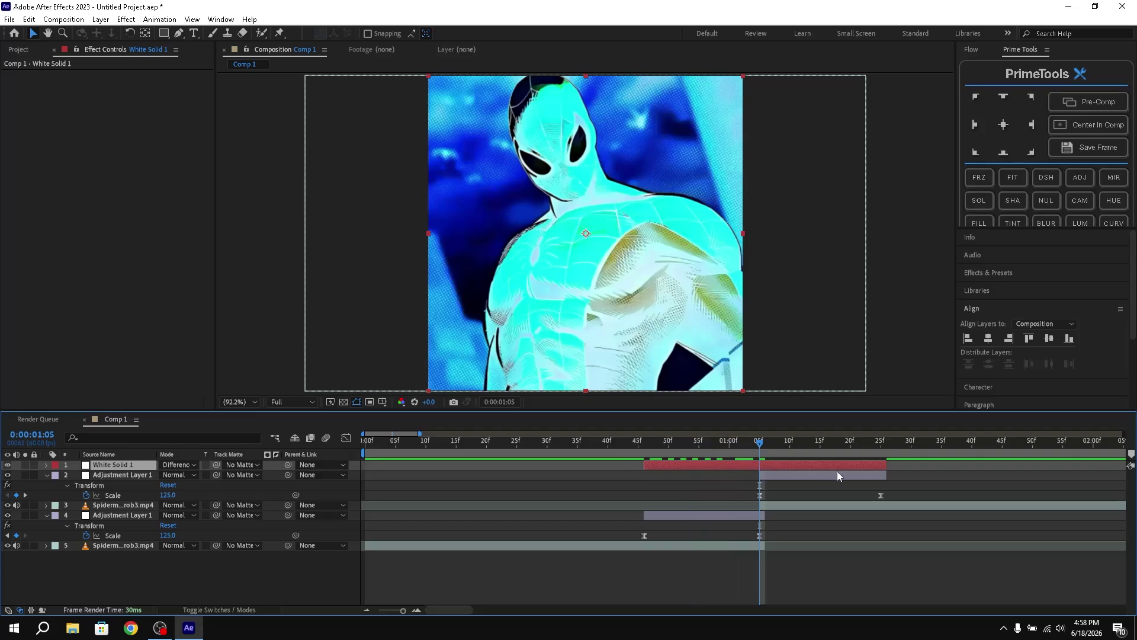
{"action": "key", "text": "alt+bracketright"}
Step: At 0:00:00:46, draw a rectangular mask on the white solid covering about the left half of the frame
{"action": "left_click_drag", "start_coordinate": [749, 442], "coordinate": [646, 449]}
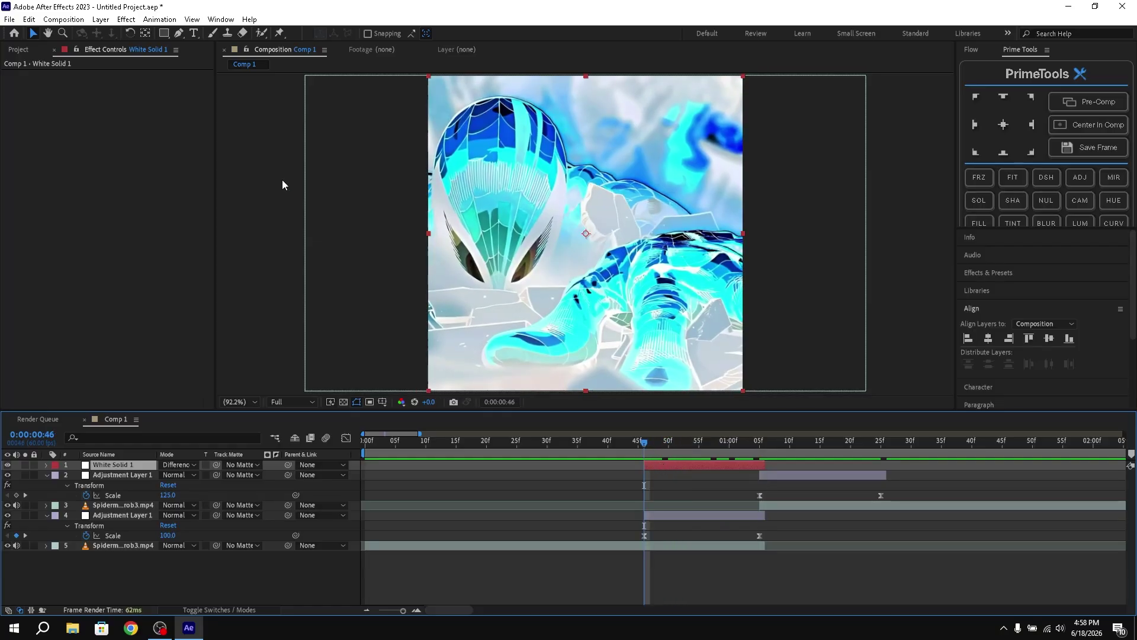
{"action": "left_click", "coordinate": [165, 33]}
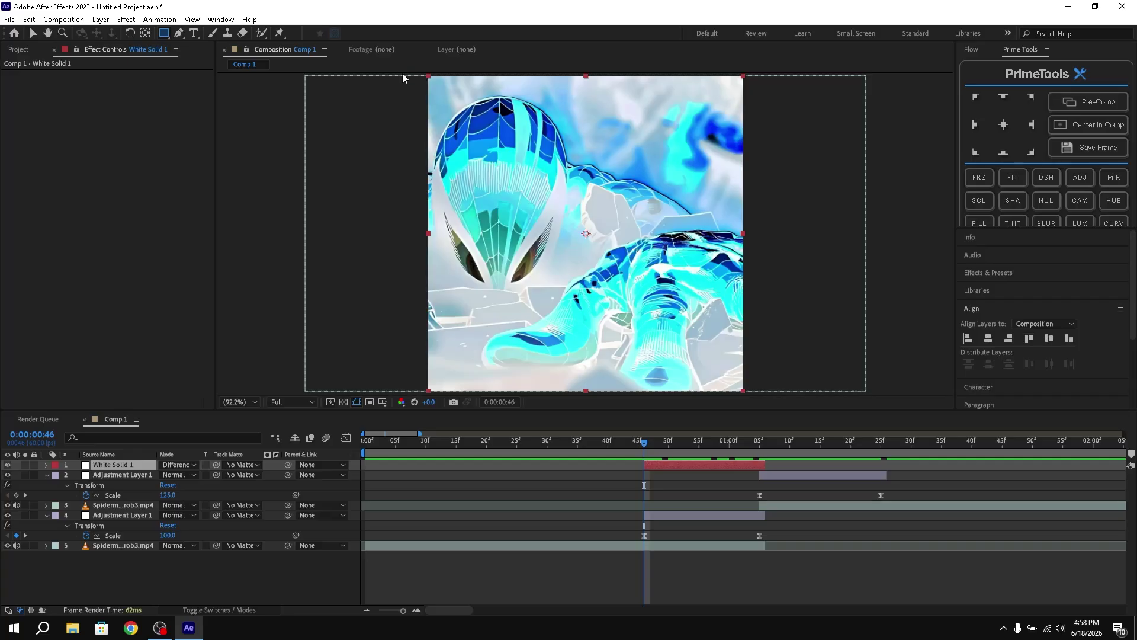
{"action": "left_click_drag", "start_coordinate": [404, 76], "coordinate": [593, 417]}
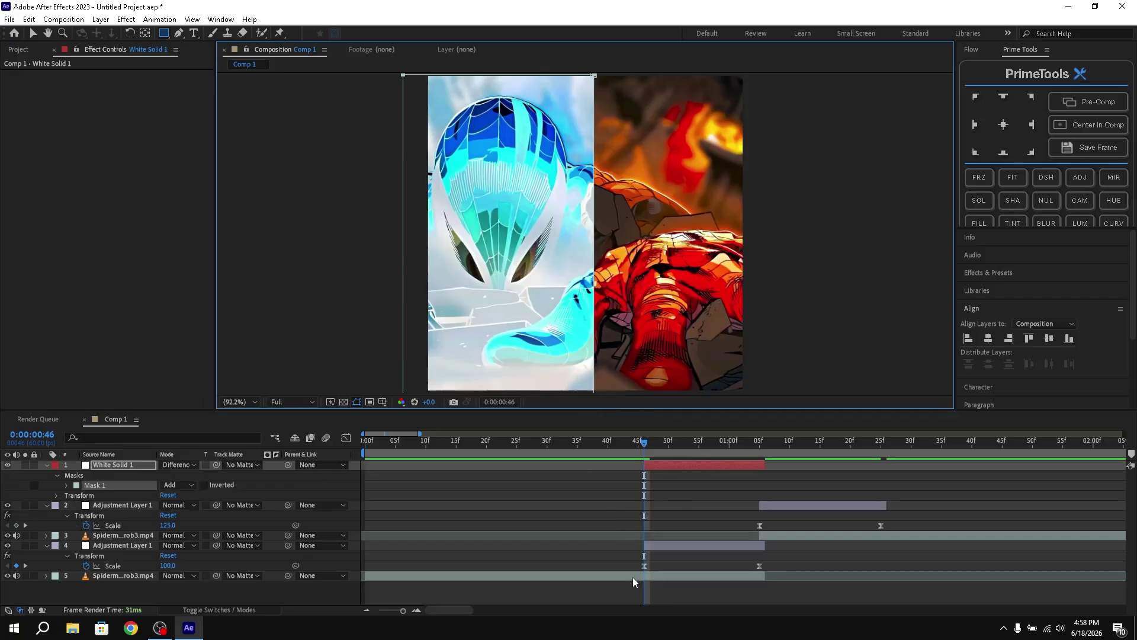
Step: Scrub and play back the masked inversion effect over the first clip
{"action": "left_click_drag", "start_coordinate": [657, 446], "coordinate": [717, 456]}
{"action": "key", "text": "shift+Page_Up"}
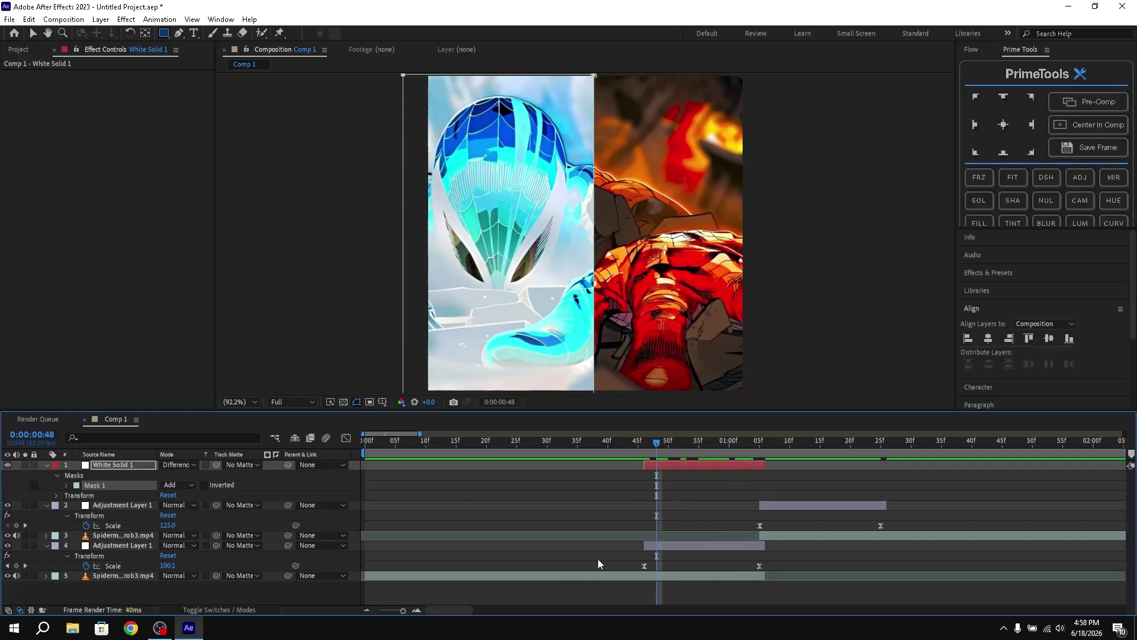
{"action": "key", "text": "shift+Page_Down"}
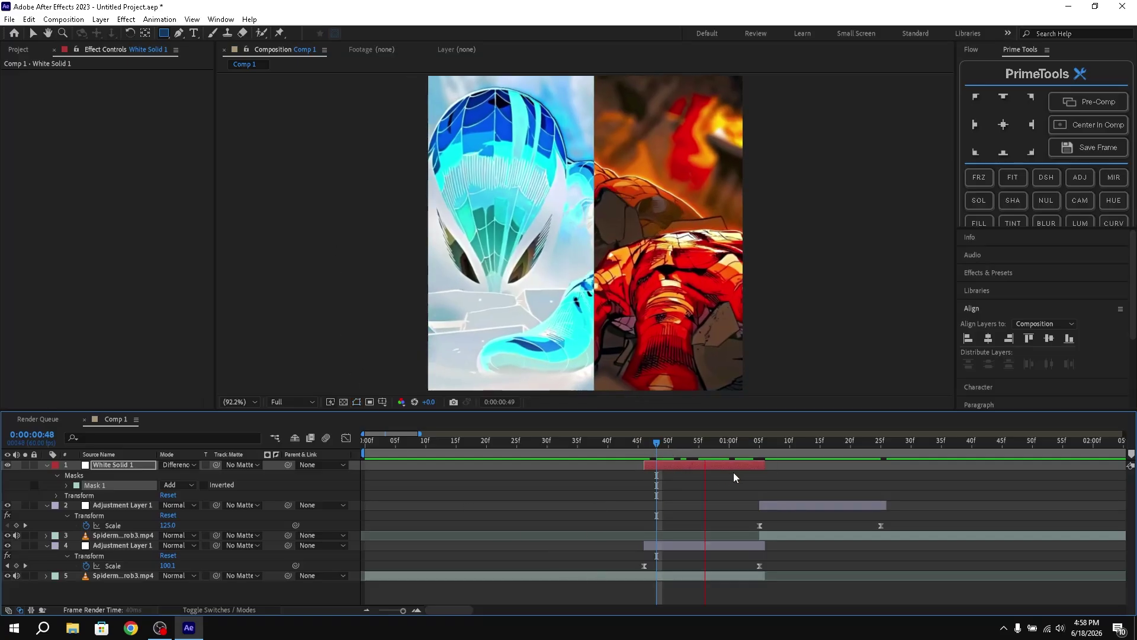
{"action": "left_click", "coordinate": [662, 442]}
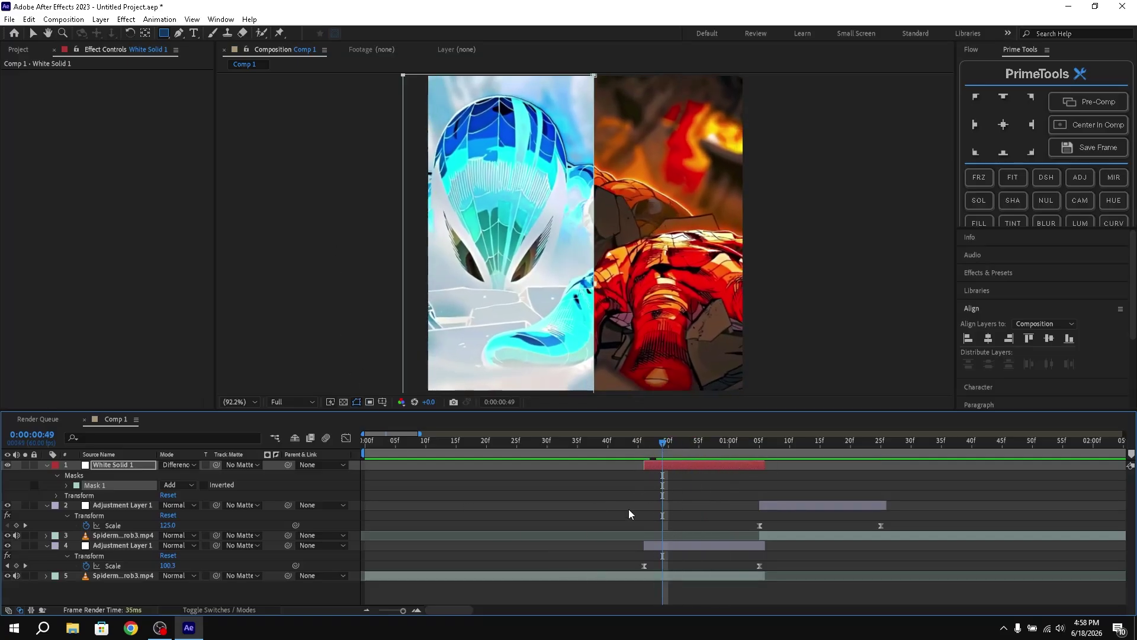
Step: Collapse the expanded properties of all layers in the composition and clear the selection
{"action": "key", "text": "ctrl+a"}
{"action": "key", "text": "ctrl+grave"}
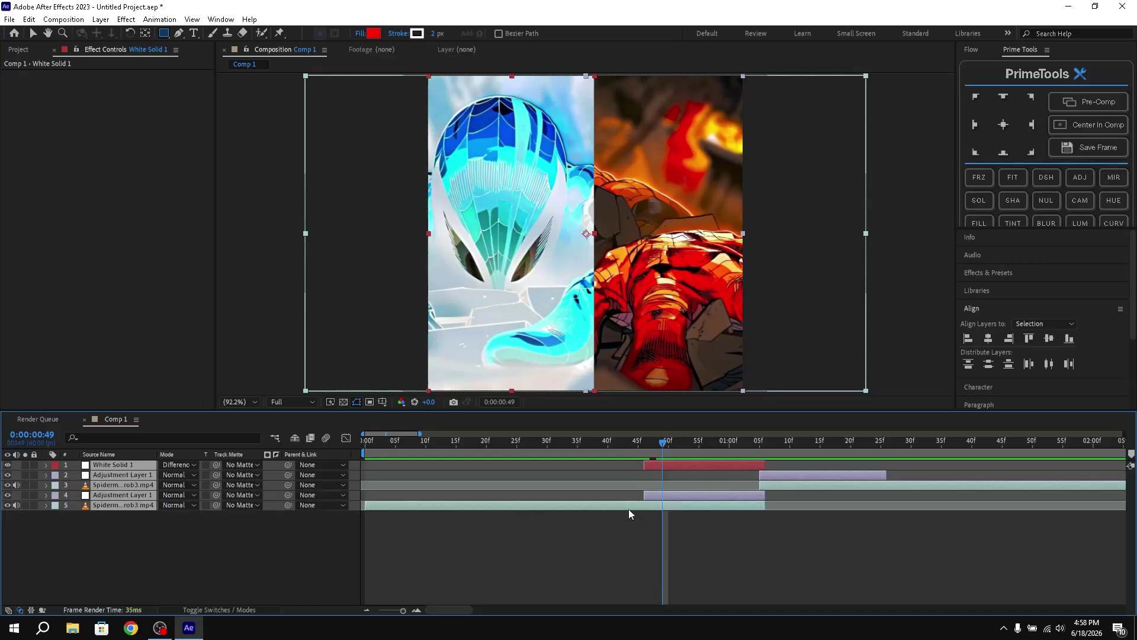
{"action": "left_click", "coordinate": [690, 532]}
Step: At 0:00:00:46, keyframe the white solid's Position with a horizontal value of -21 to move its mask out of frame
{"action": "left_click", "coordinate": [677, 464]}
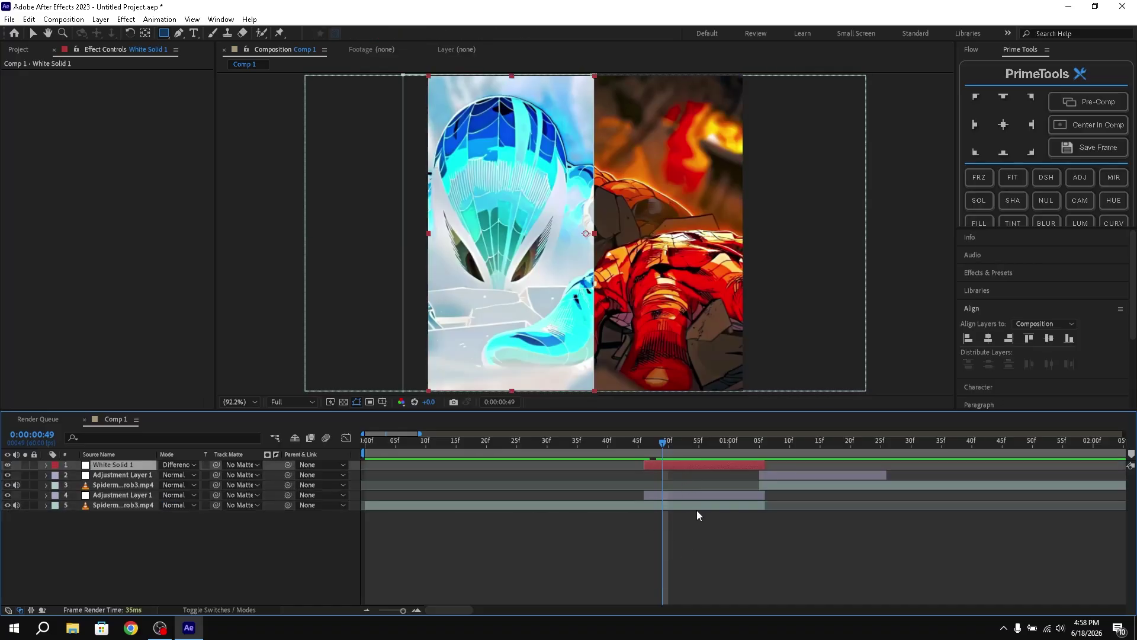
{"action": "mouse_move", "coordinate": [663, 445]}
{"action": "left_mouse_down"}
{"action": "mouse_move", "coordinate": [690, 447]}
{"action": "mouse_move", "coordinate": [648, 446]}
{"action": "left_mouse_up"}
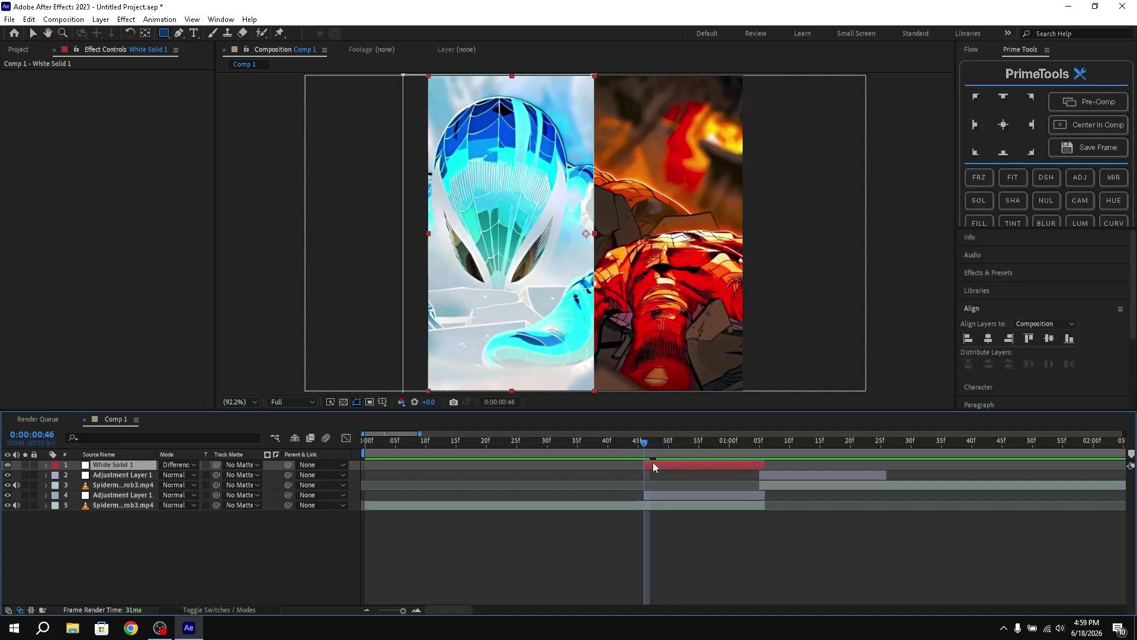
{"action": "key", "text": "p"}
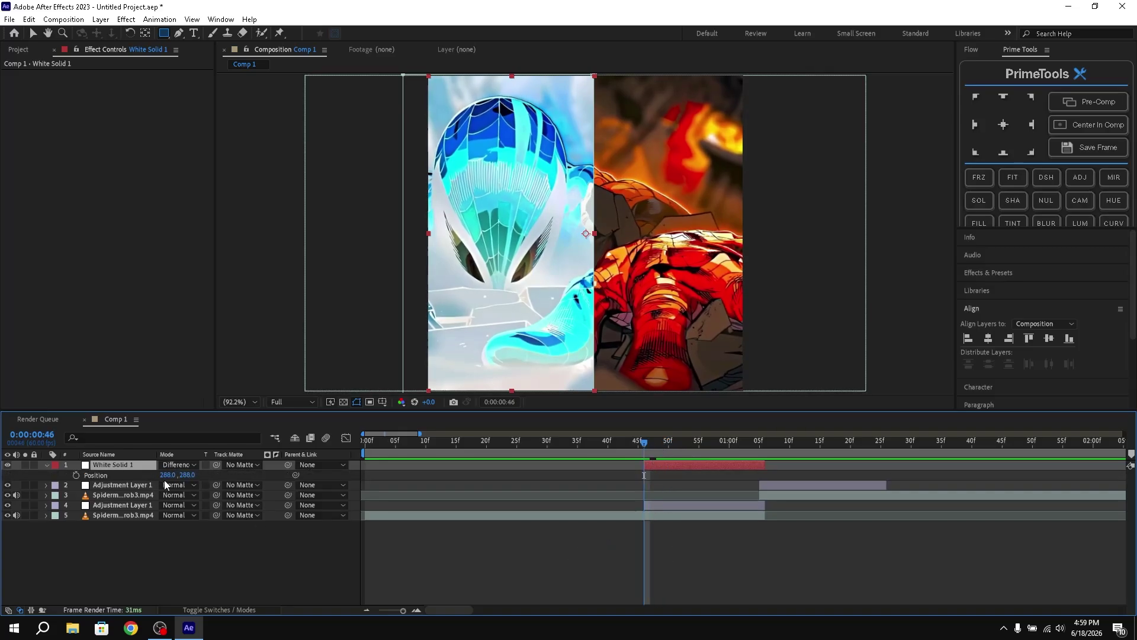
{"action": "left_click", "coordinate": [77, 476]}
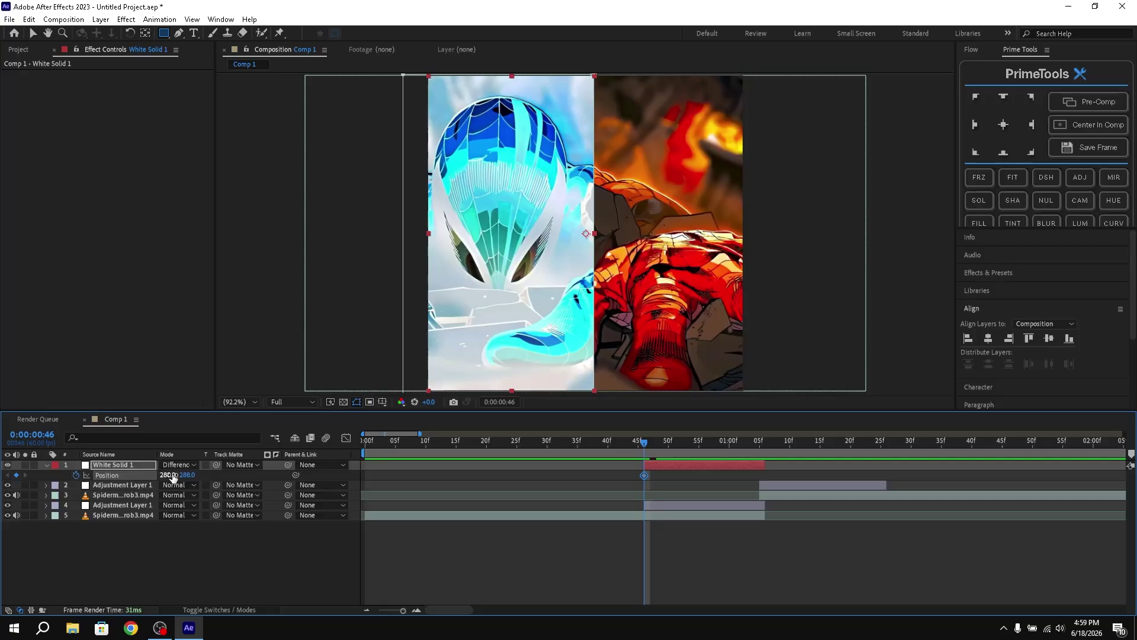
{"action": "left_click_drag", "start_coordinate": [166, 475], "coordinate": [1, 481]}
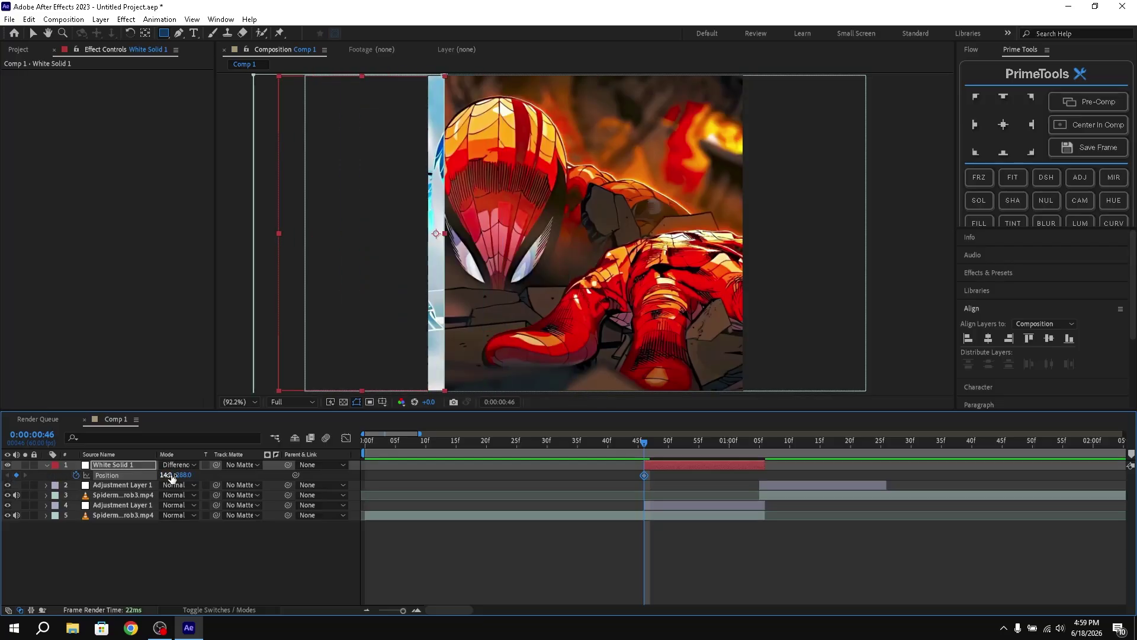
{"action": "left_click_drag", "start_coordinate": [164, 475], "coordinate": [143, 475]}
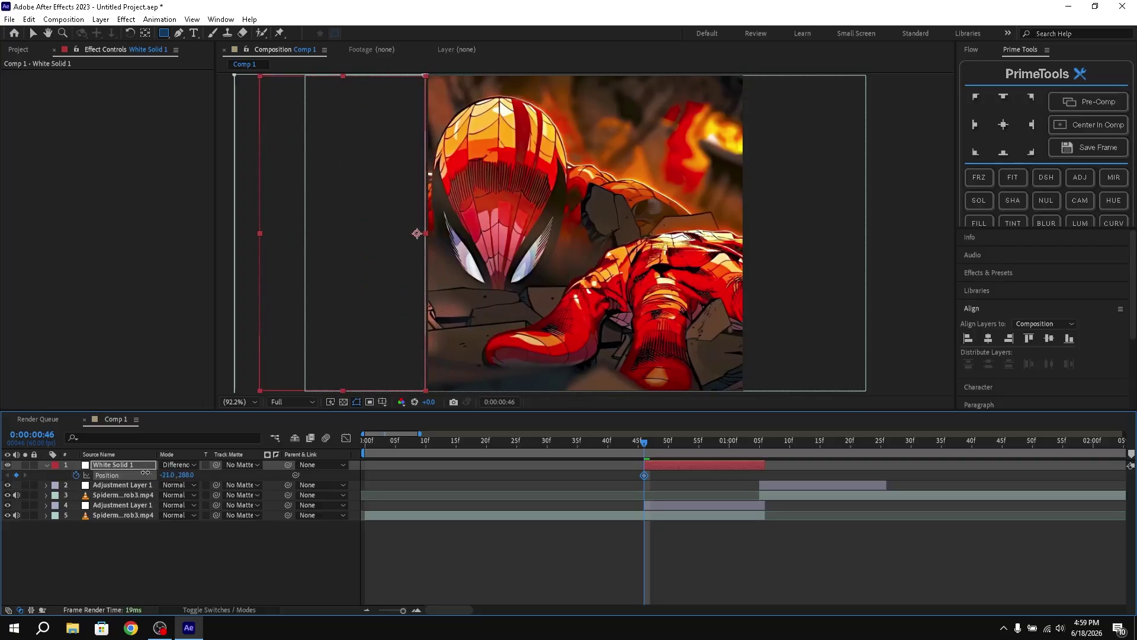
Step: At 0:00:01:05, set the white solid's horizontal position to 282 and scrub back over the sweep
{"action": "left_click_drag", "start_coordinate": [644, 450], "coordinate": [755, 450]}
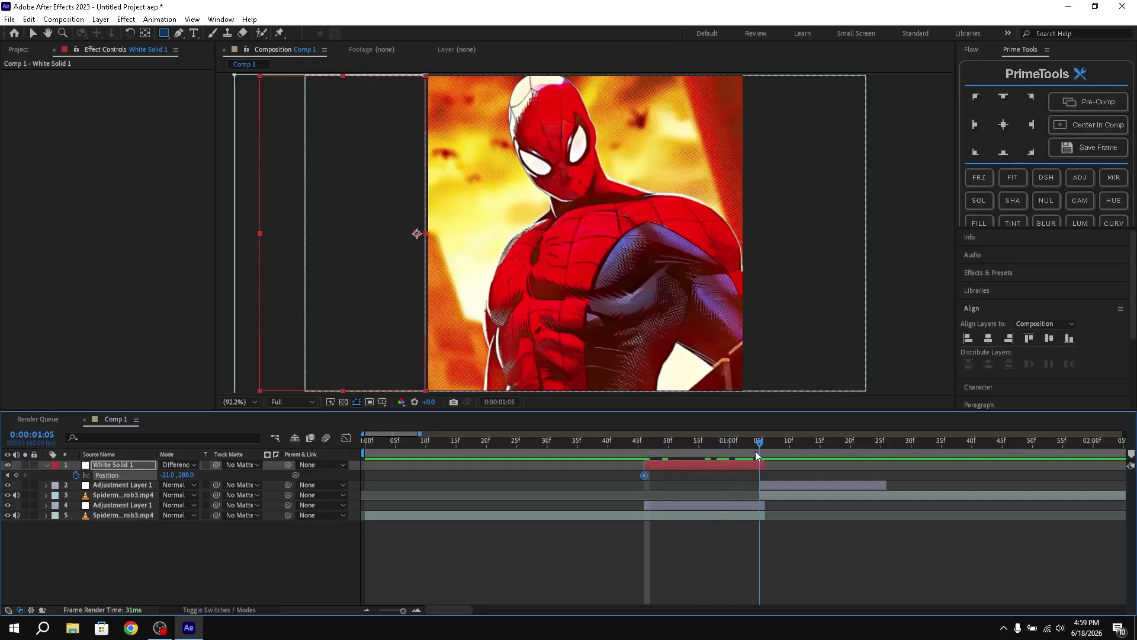
{"action": "left_click", "coordinate": [723, 465]}
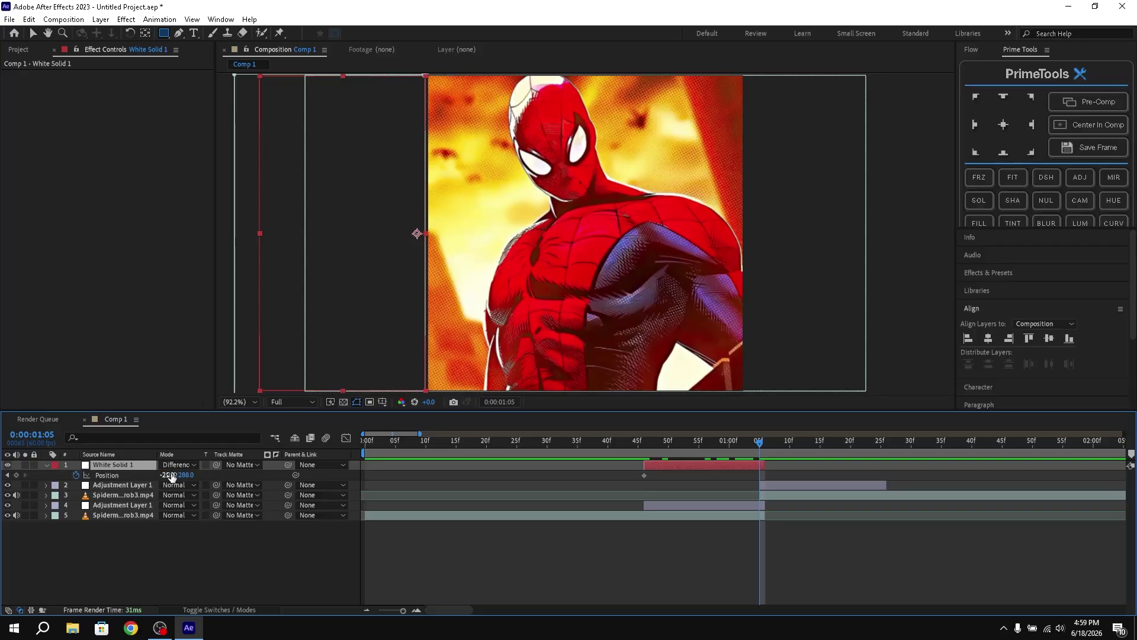
{"action": "left_click_drag", "start_coordinate": [170, 475], "coordinate": [369, 493]}
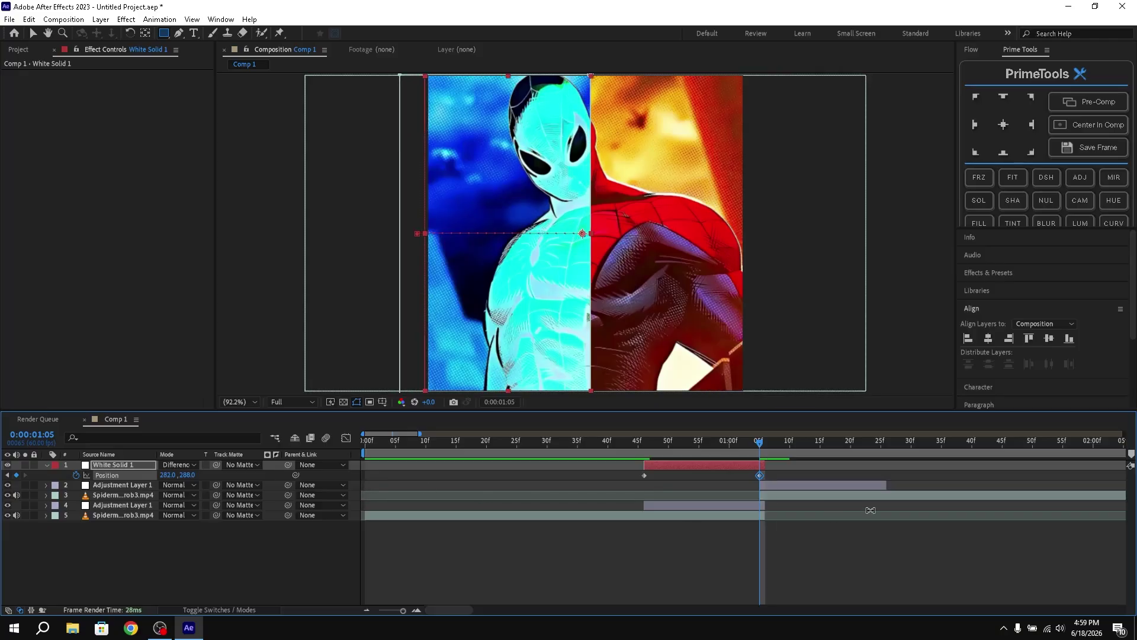
{"action": "left_click_drag", "start_coordinate": [760, 443], "coordinate": [633, 452]}
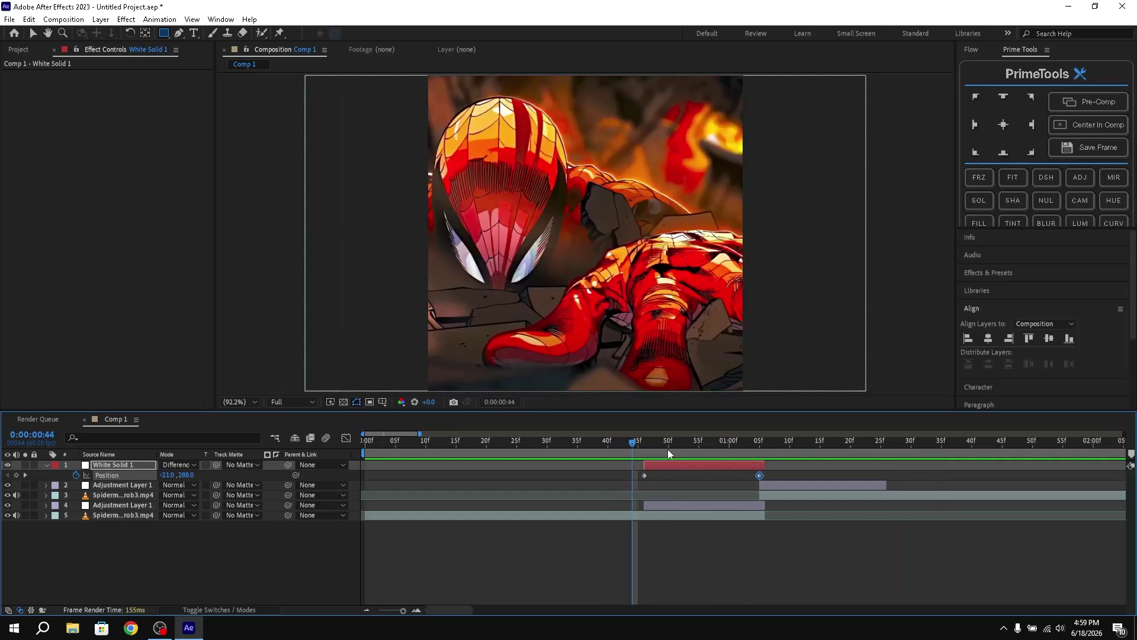
{"action": "left_click_drag", "start_coordinate": [668, 451], "coordinate": [632, 446]}
Step: Duplicate the white solid and fit the copy over the second clip's adjustment layer, starting at 0:00:01:05
{"action": "left_click", "coordinate": [673, 464]}
{"action": "key", "text": "ctrl+d"}
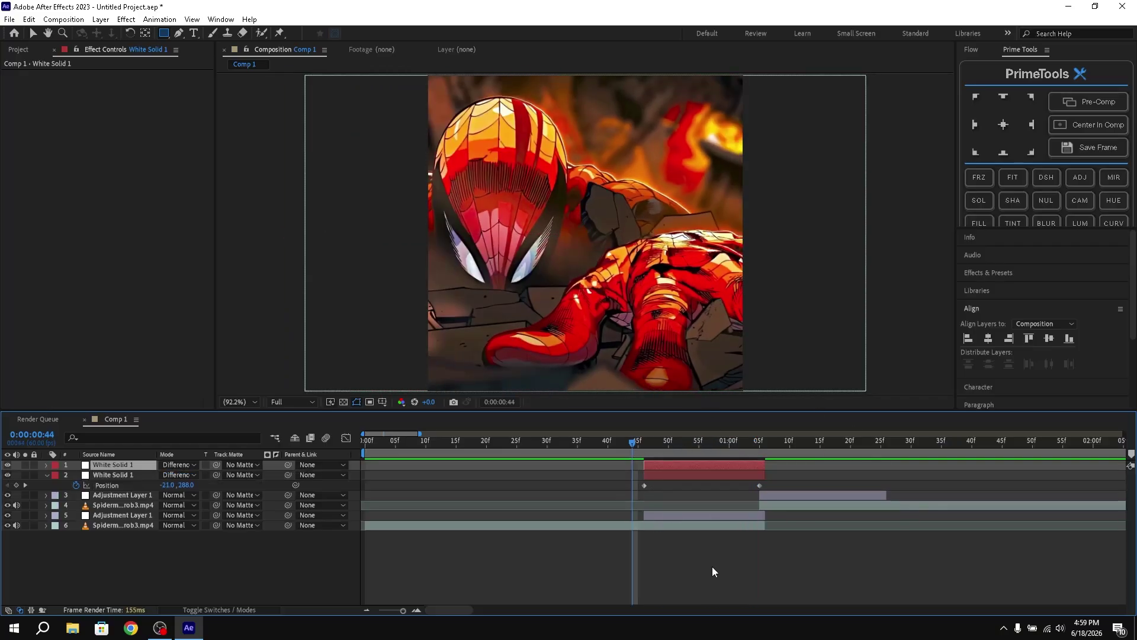
{"action": "left_click_drag", "start_coordinate": [683, 463], "coordinate": [790, 468]}
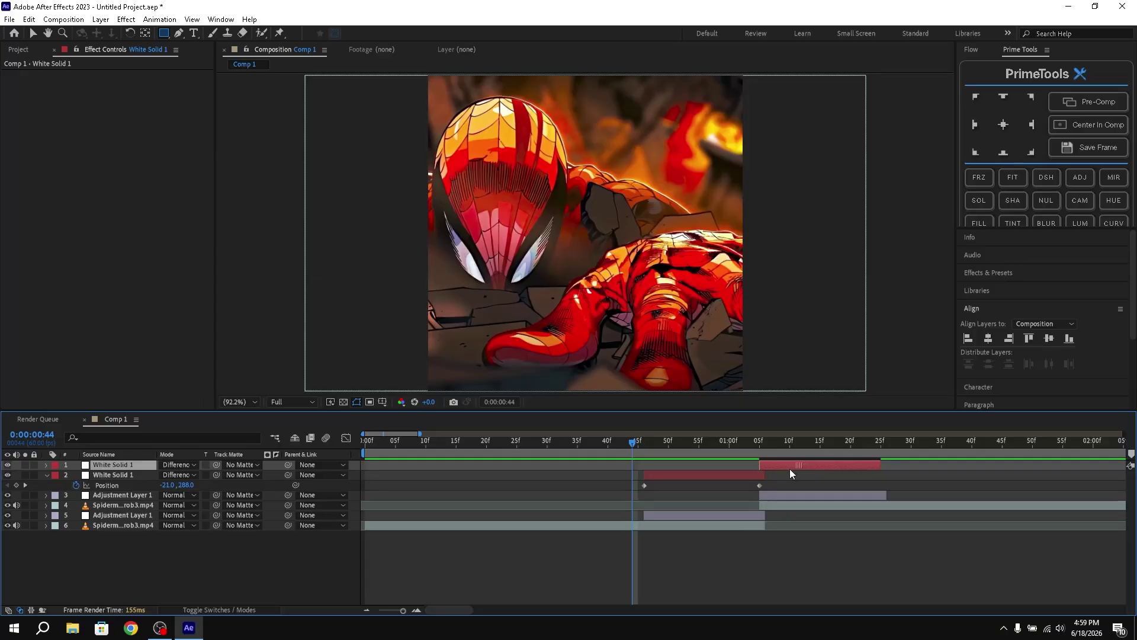
{"action": "left_click_drag", "start_coordinate": [891, 467], "coordinate": [766, 456]}
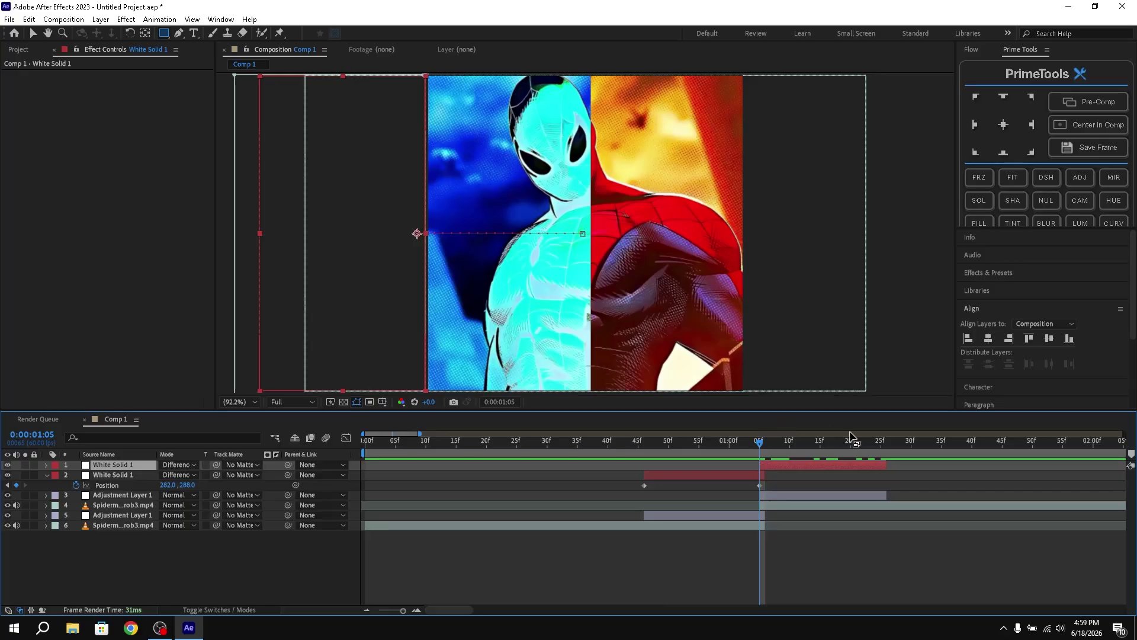
Step: Reveal the duplicated solid's position keyframes, invert its Mask 1, and scrub through the following frames to check the effect
{"action": "key", "text": "p"}
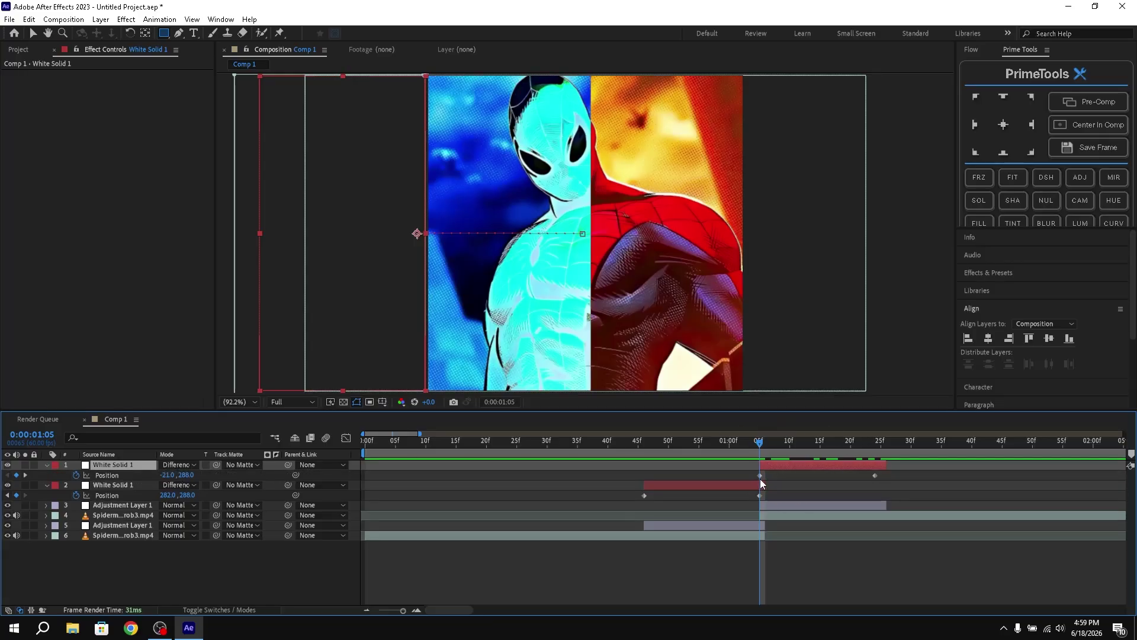
{"action": "left_click", "coordinate": [760, 476]}
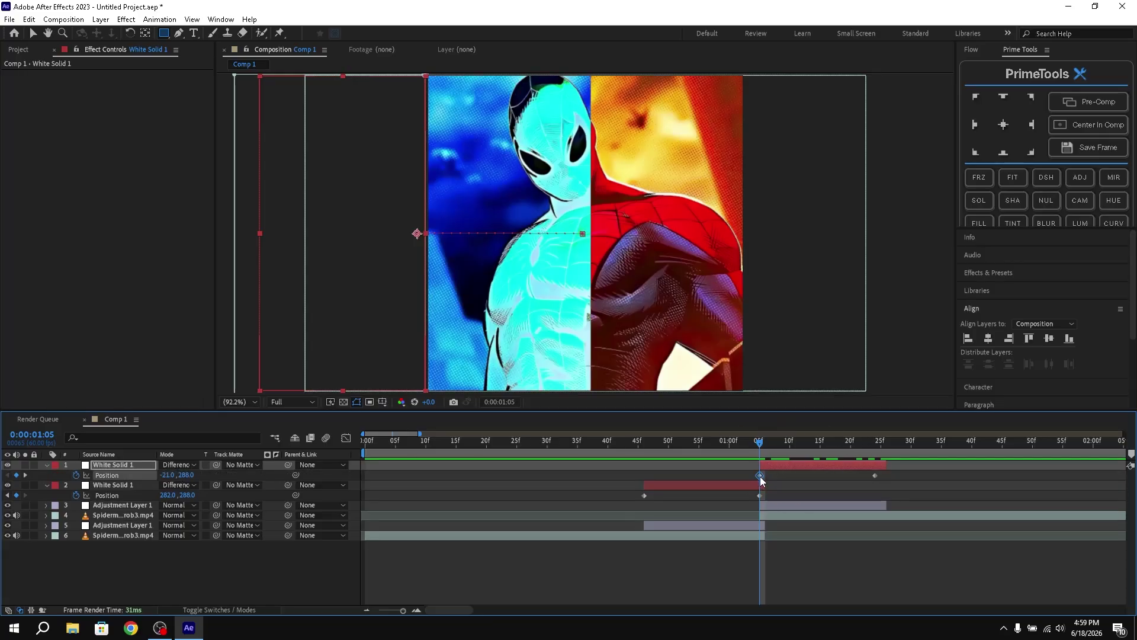
{"action": "left_click", "coordinate": [48, 465]}
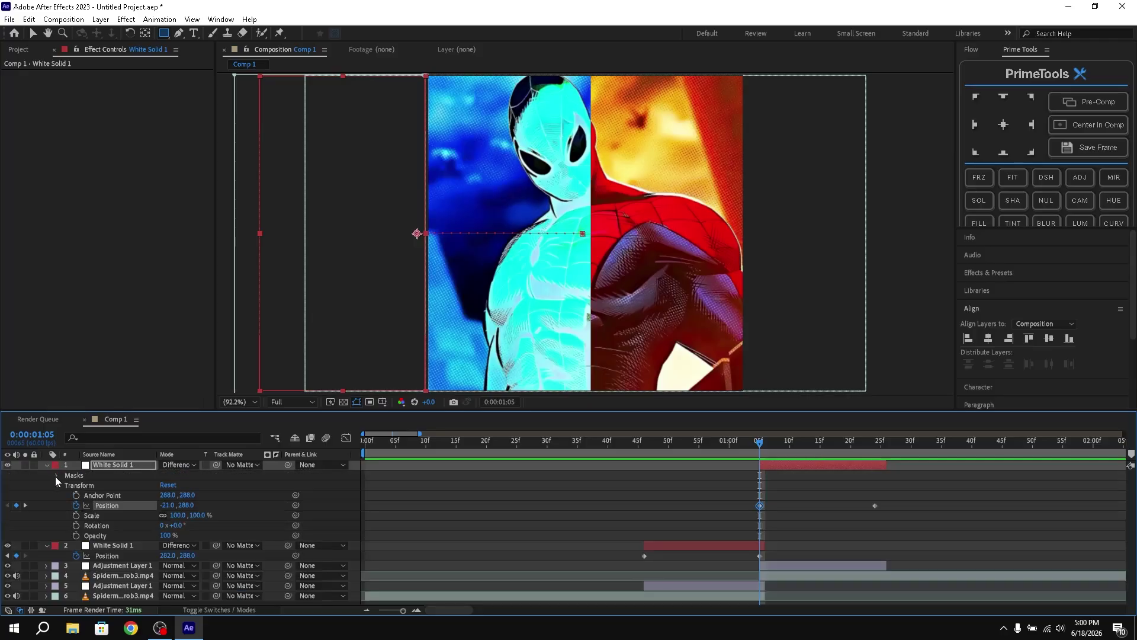
{"action": "left_click", "coordinate": [56, 475]}
{"action": "left_click", "coordinate": [203, 485]}
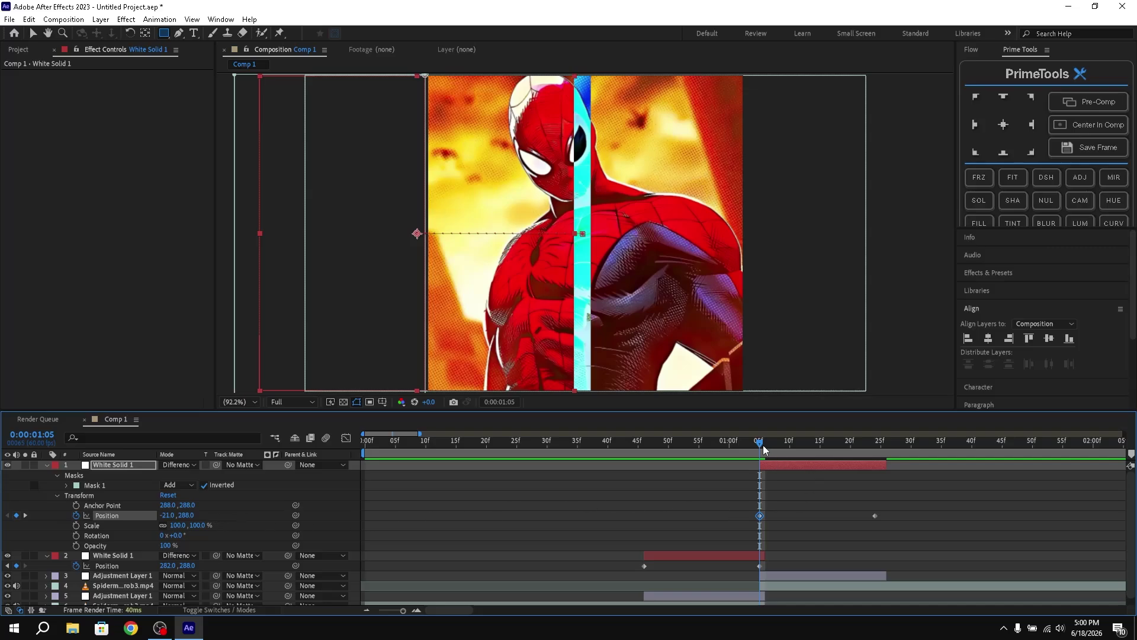
{"action": "mouse_move", "coordinate": [761, 443]}
{"action": "left_mouse_down"}
{"action": "mouse_move", "coordinate": [724, 450]}
{"action": "mouse_move", "coordinate": [772, 459]}
{"action": "left_mouse_up"}
{"action": "key", "text": "Page_Down"}
{"action": "key", "text": "Page_Down"}
{"action": "key", "text": "Page_Down"}
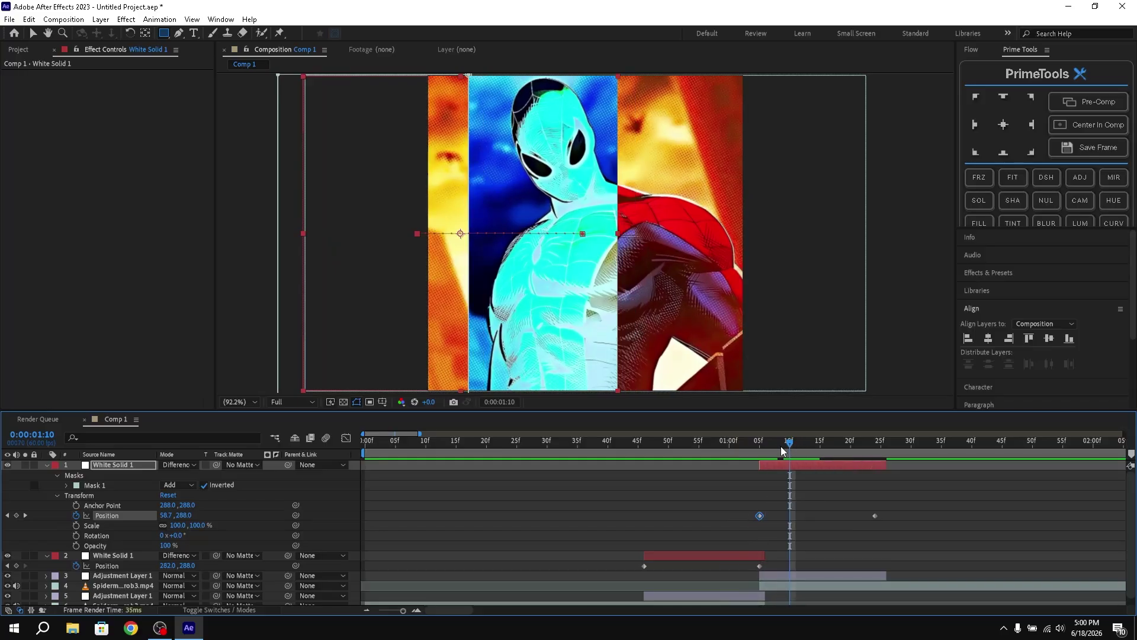
Step: At 0:00:01:05, set the duplicated solid's horizontal position to 275 and trim the original solid's end to the playhead
{"action": "left_click", "coordinate": [765, 449]}
{"action": "mouse_move", "coordinate": [761, 454]}
{"action": "left_mouse_down"}
{"action": "mouse_move", "coordinate": [788, 459]}
{"action": "mouse_move", "coordinate": [763, 464]}
{"action": "left_mouse_up"}
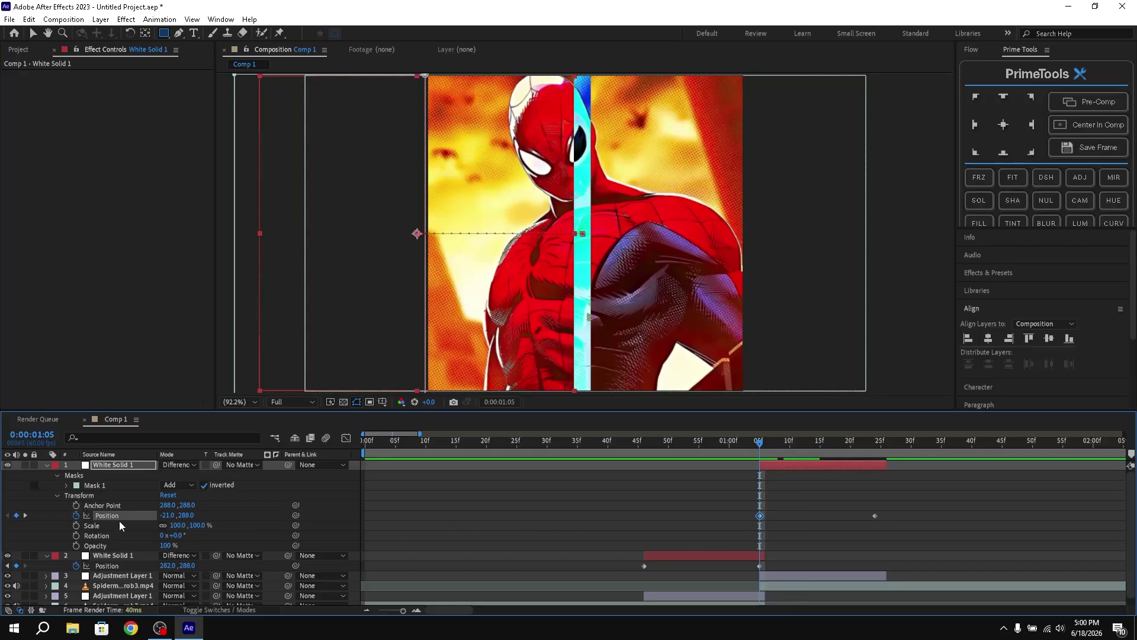
{"action": "left_click_drag", "start_coordinate": [168, 515], "coordinate": [362, 536]}
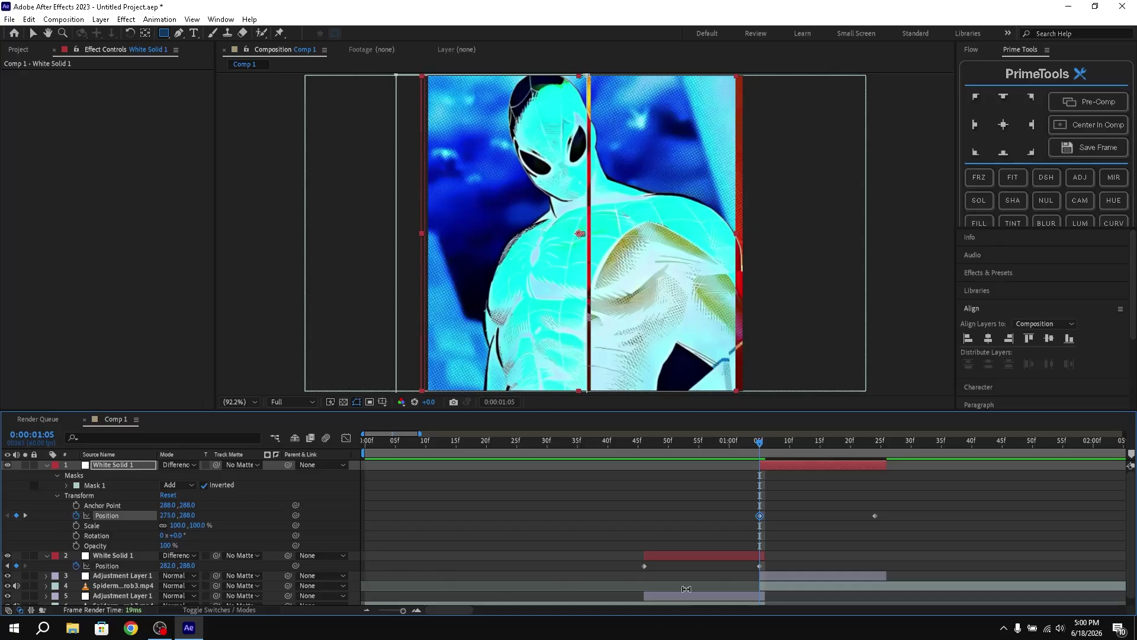
{"action": "left_click", "coordinate": [751, 555]}
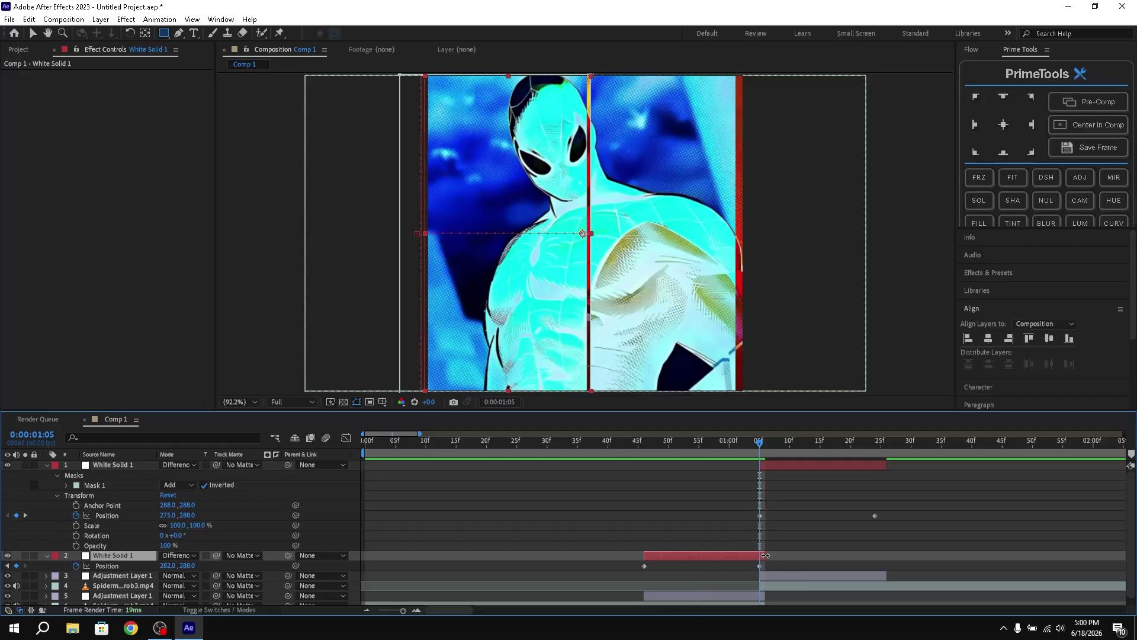
{"action": "left_click_drag", "start_coordinate": [760, 555], "coordinate": [757, 555]}
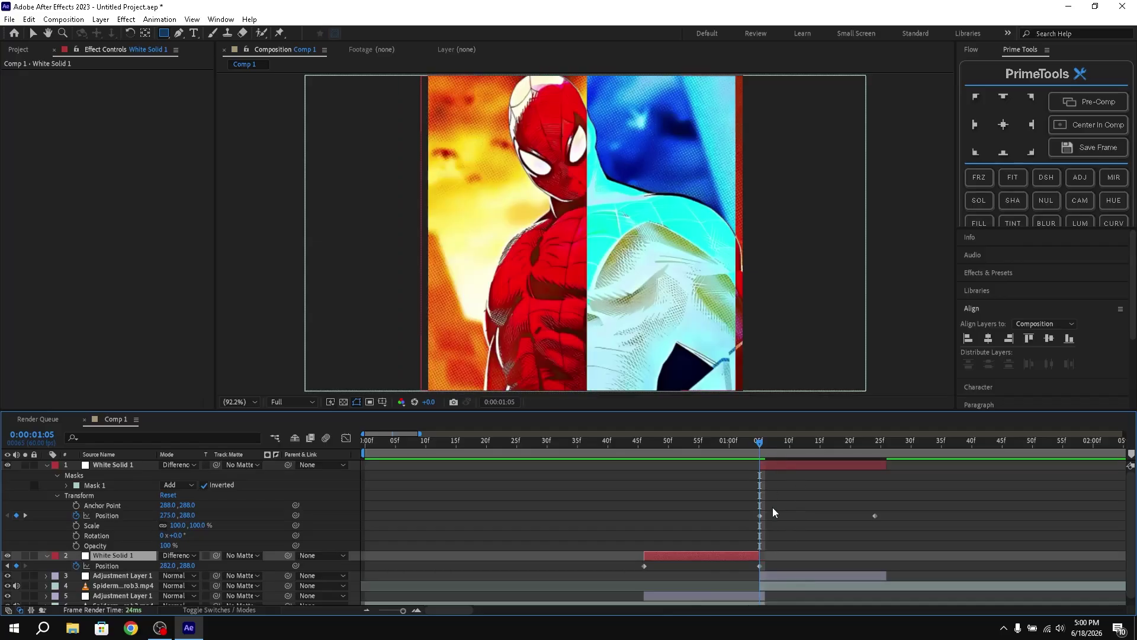
Step: Set the duplicated solid's horizontal position to 292 at 0:00:01:05 and to 565 at 0:00:01:24
{"action": "left_click_drag", "start_coordinate": [766, 446], "coordinate": [768, 451]}
{"action": "left_click", "coordinate": [767, 465]}
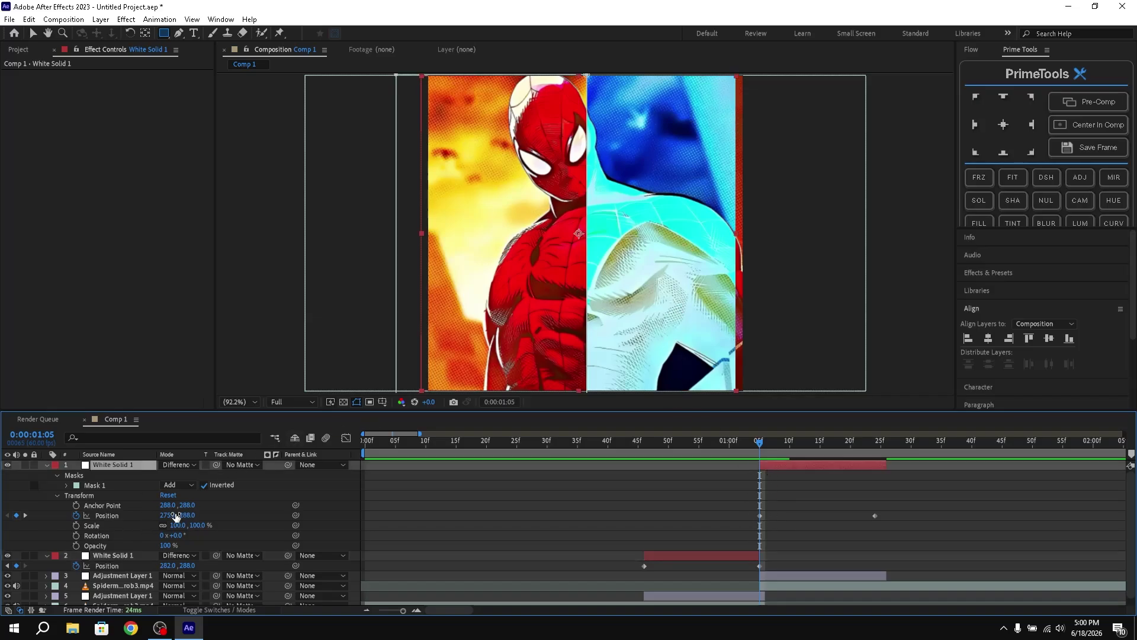
{"action": "left_click_drag", "start_coordinate": [166, 515], "coordinate": [176, 515]}
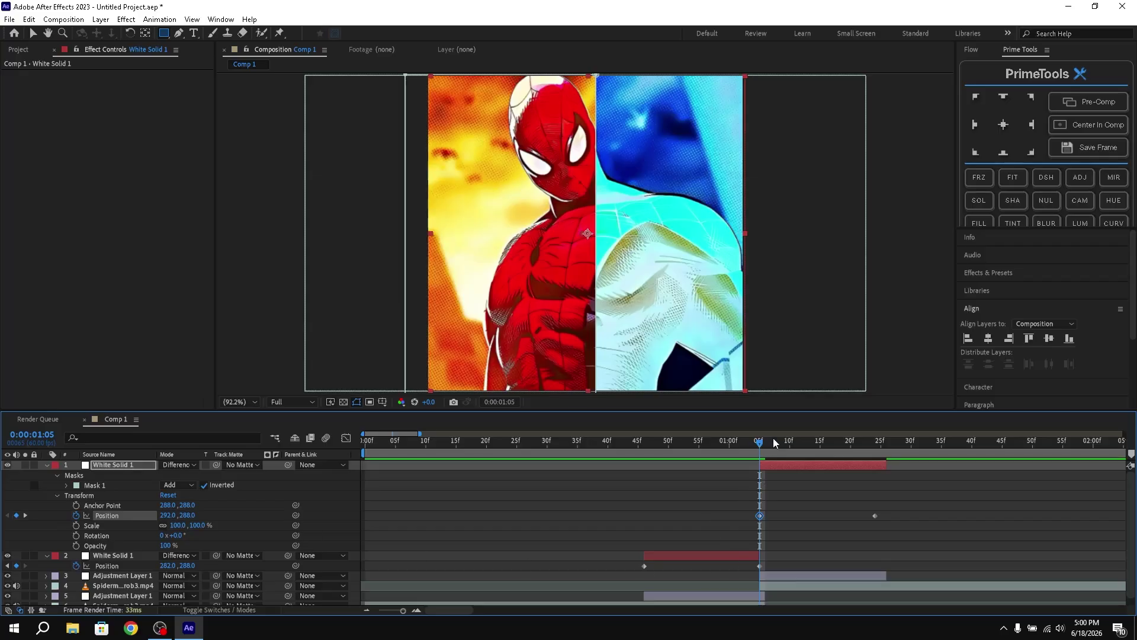
{"action": "left_click_drag", "start_coordinate": [759, 443], "coordinate": [872, 453]}
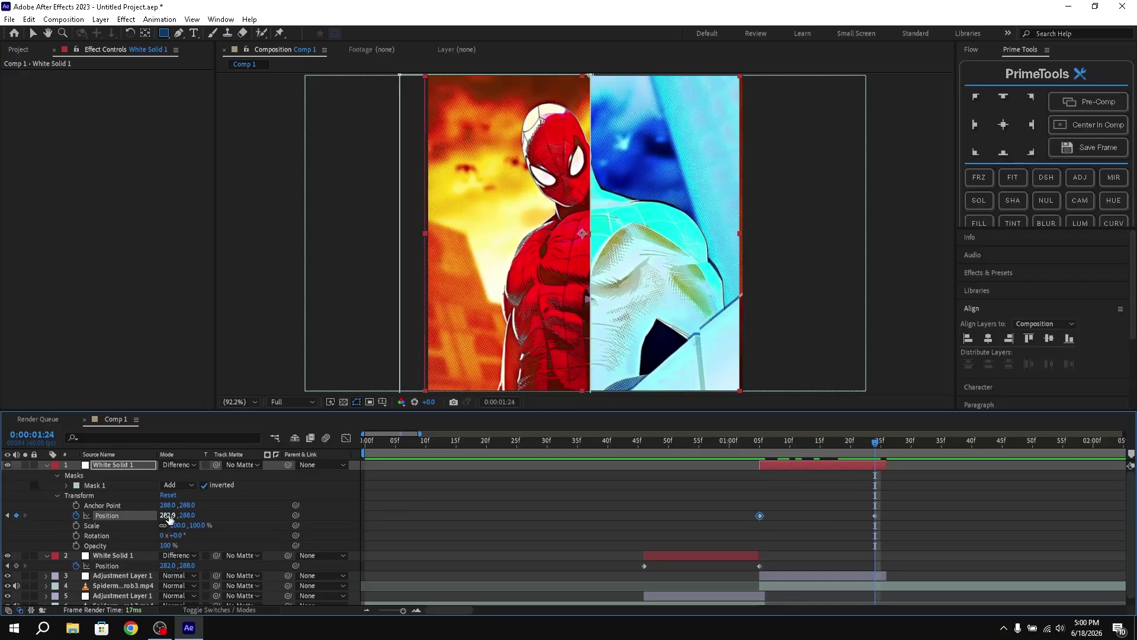
{"action": "left_click_drag", "start_coordinate": [168, 515], "coordinate": [335, 514]}
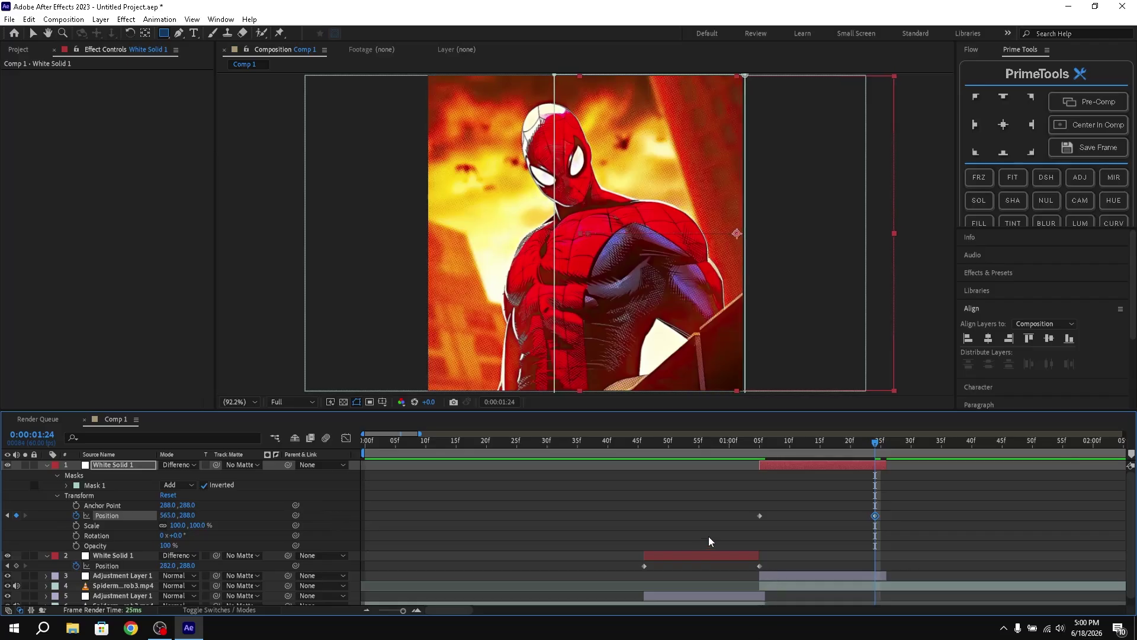
Step: Apply Easy Ease to both position keyframes of the original white solid
{"action": "left_click_drag", "start_coordinate": [779, 564], "coordinate": [646, 564]}
{"action": "right_click", "coordinate": [644, 565]}
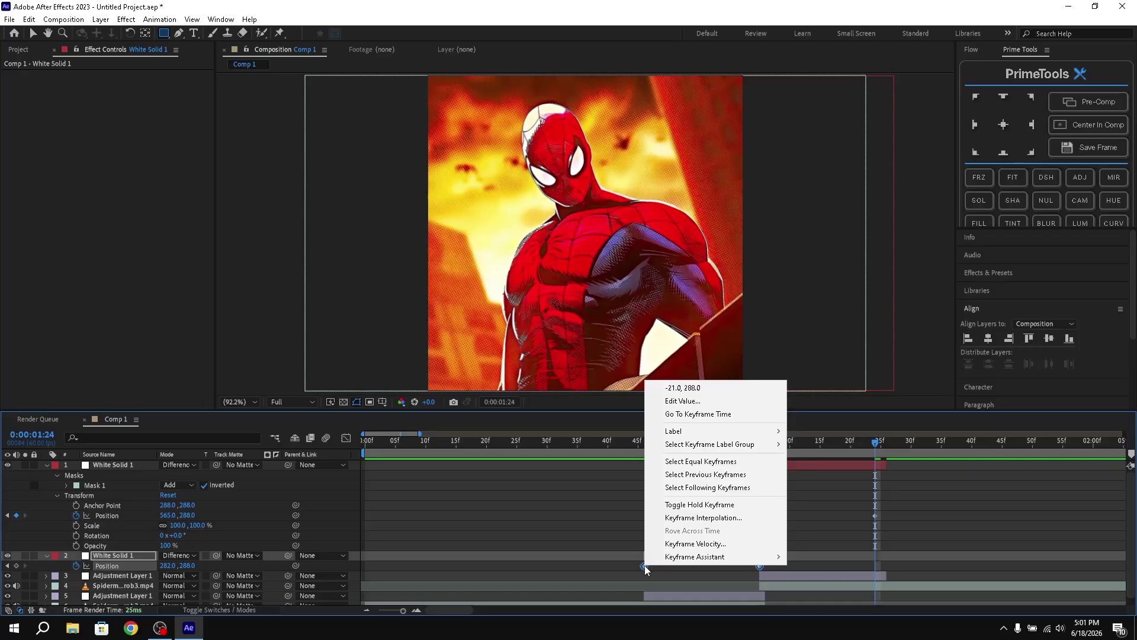
{"action": "mouse_move", "coordinate": [741, 557]}
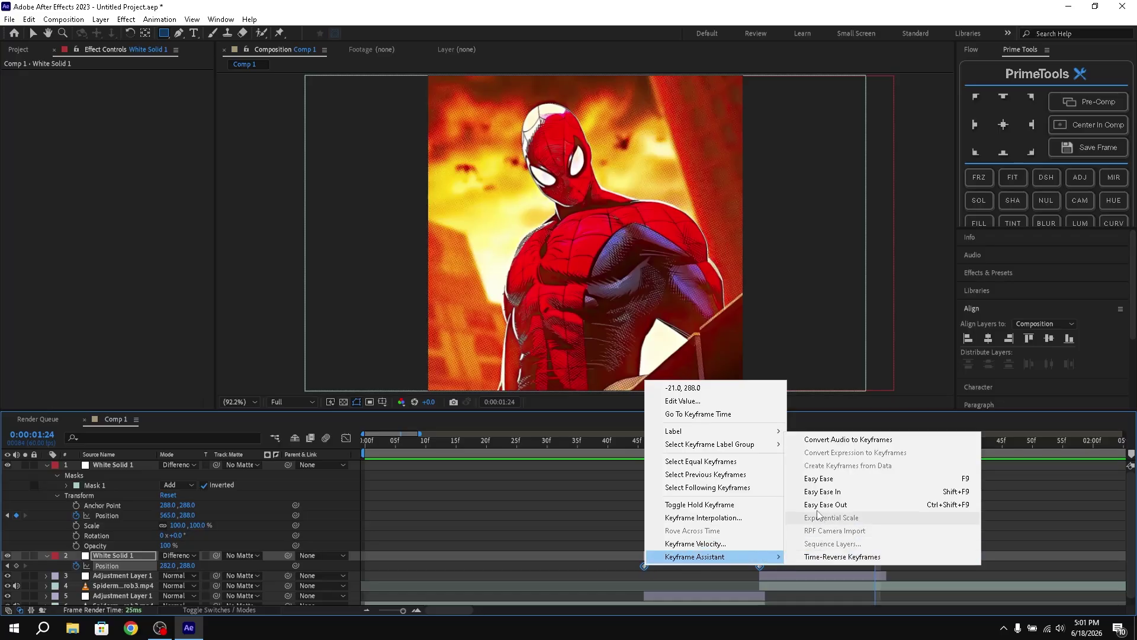
{"action": "left_click", "coordinate": [814, 491]}
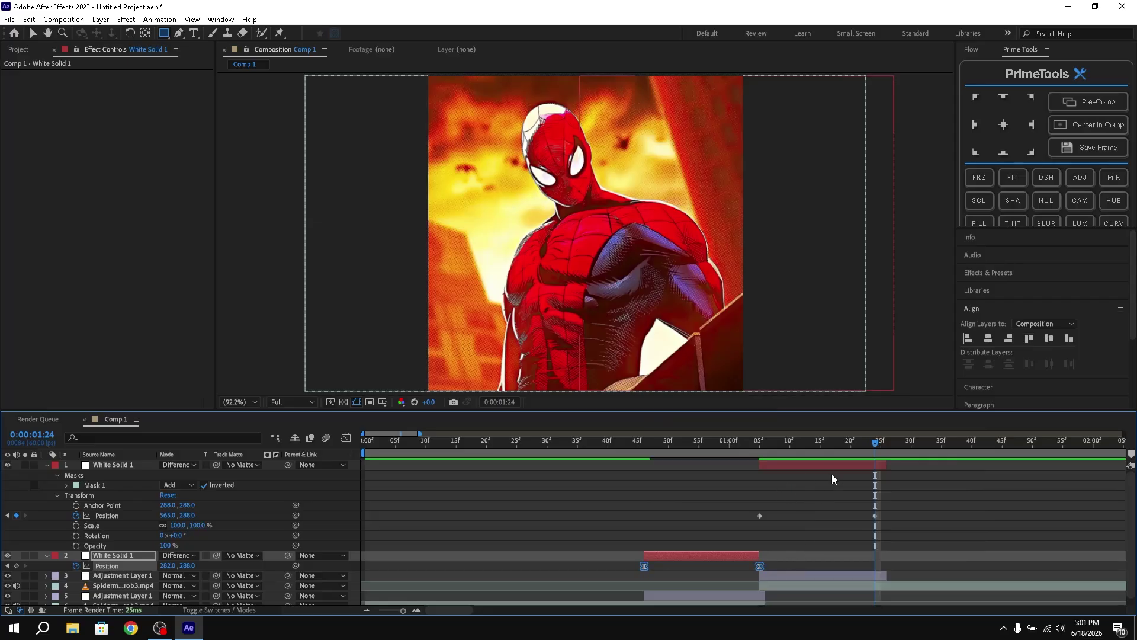
Step: Apply Easy Ease to both position keyframes of the duplicated white solid and clear the selection
{"action": "left_click_drag", "start_coordinate": [909, 514], "coordinate": [773, 515]}
{"action": "right_click", "coordinate": [761, 517]}
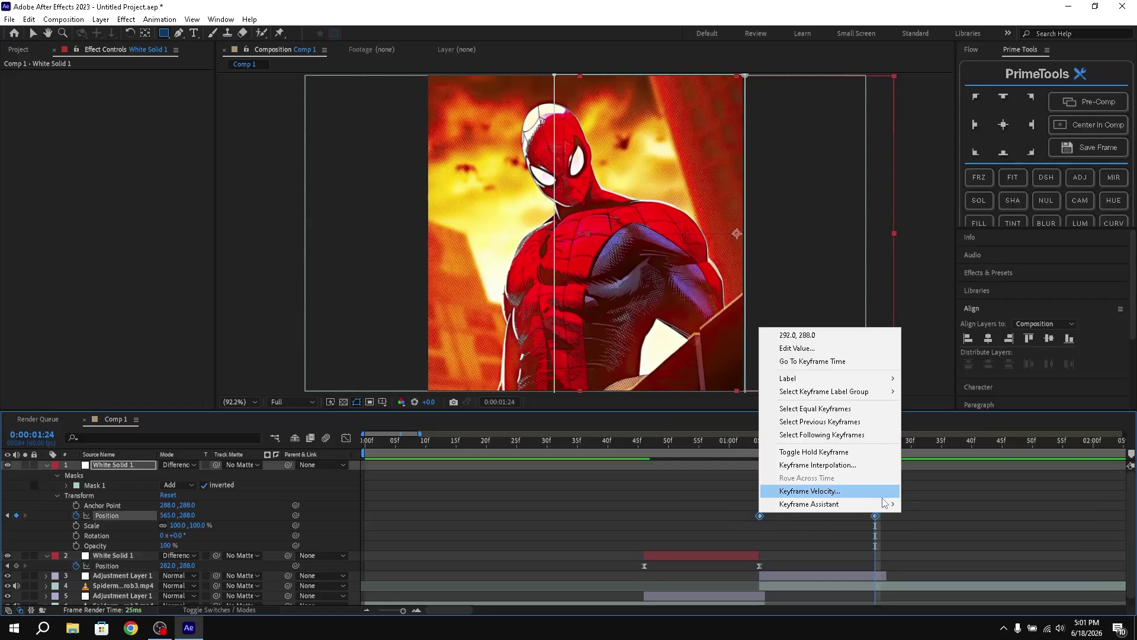
{"action": "mouse_move", "coordinate": [877, 503]}
{"action": "left_click", "coordinate": [928, 556]}
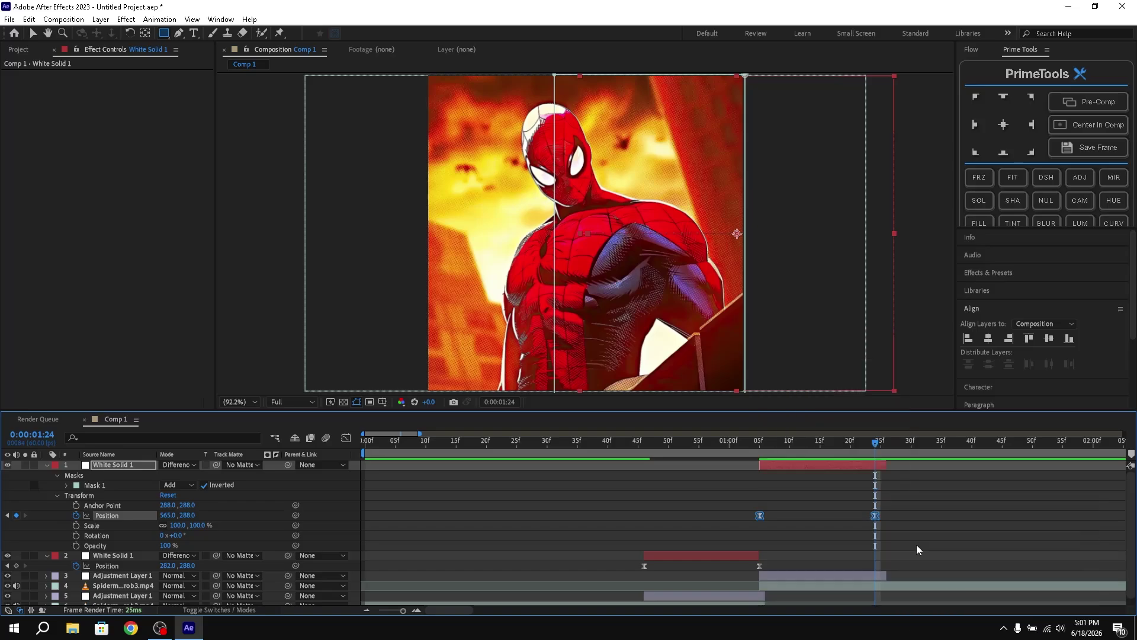
{"action": "left_click", "coordinate": [771, 567]}
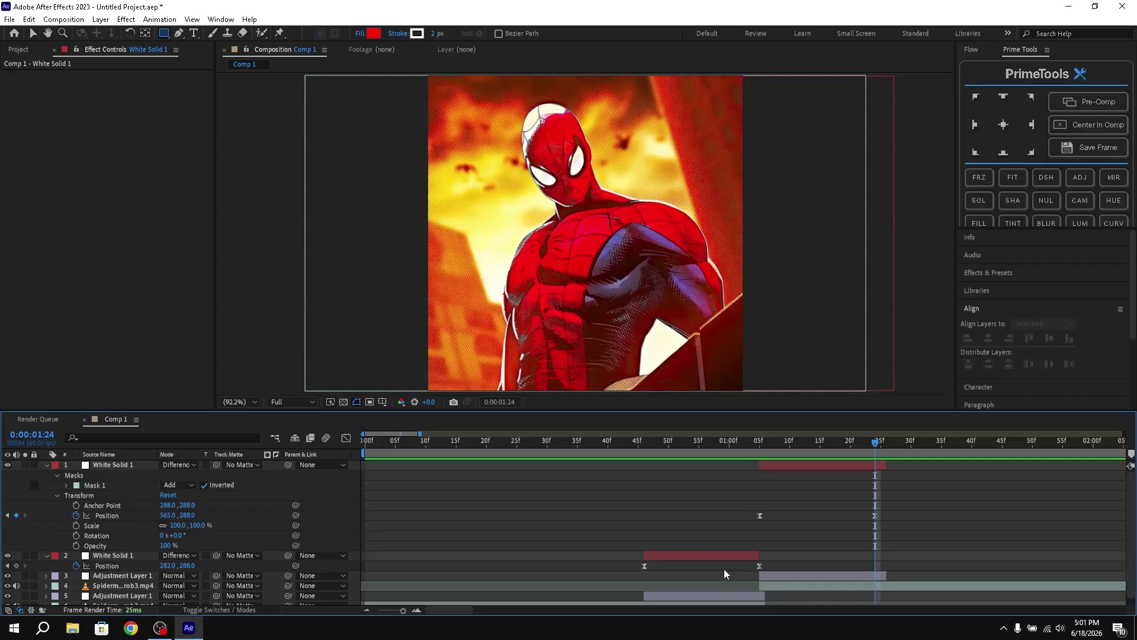
Step: Apply the Flow circular ease-in curve (0.54, 0.00, 1.00, 0.44) to the original white solid's position keyframes
{"action": "left_click_drag", "start_coordinate": [779, 564], "coordinate": [628, 568]}
{"action": "left_click", "coordinate": [975, 50]}
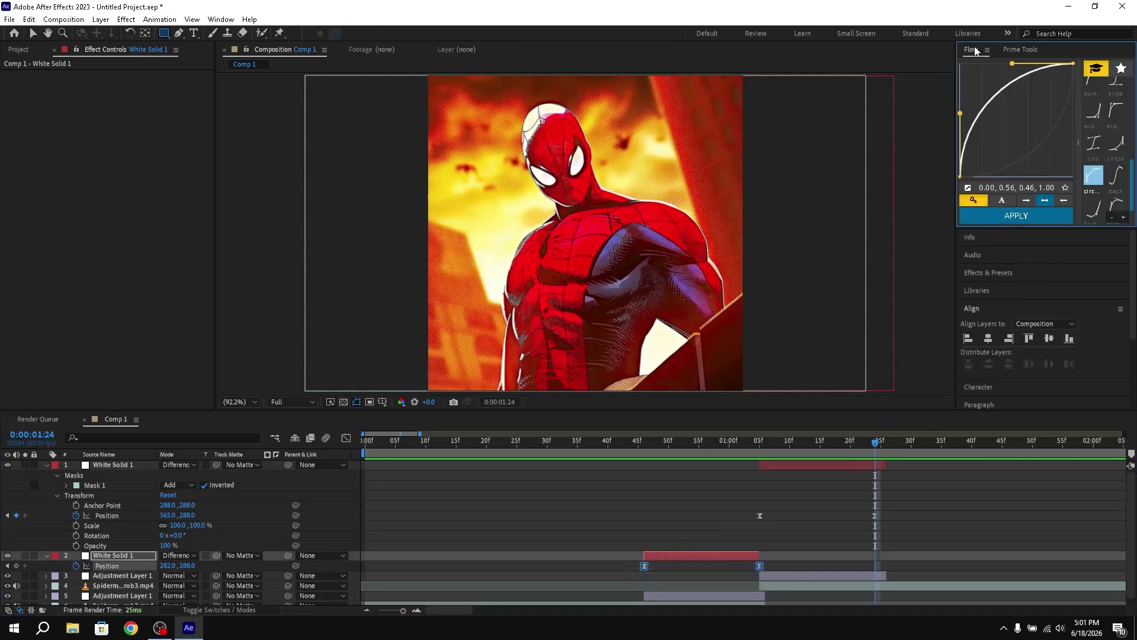
{"action": "scroll", "coordinate": [1116, 177], "scroll_direction": "up", "scroll_amount": 2}
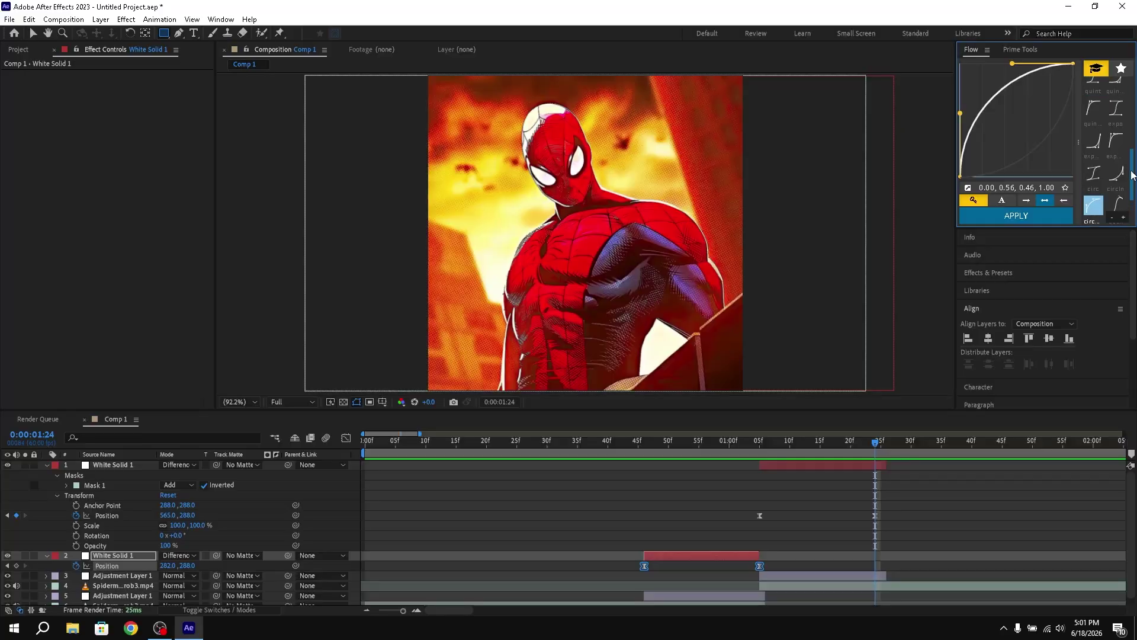
{"action": "left_click", "coordinate": [1116, 183]}
{"action": "left_click", "coordinate": [1045, 217]}
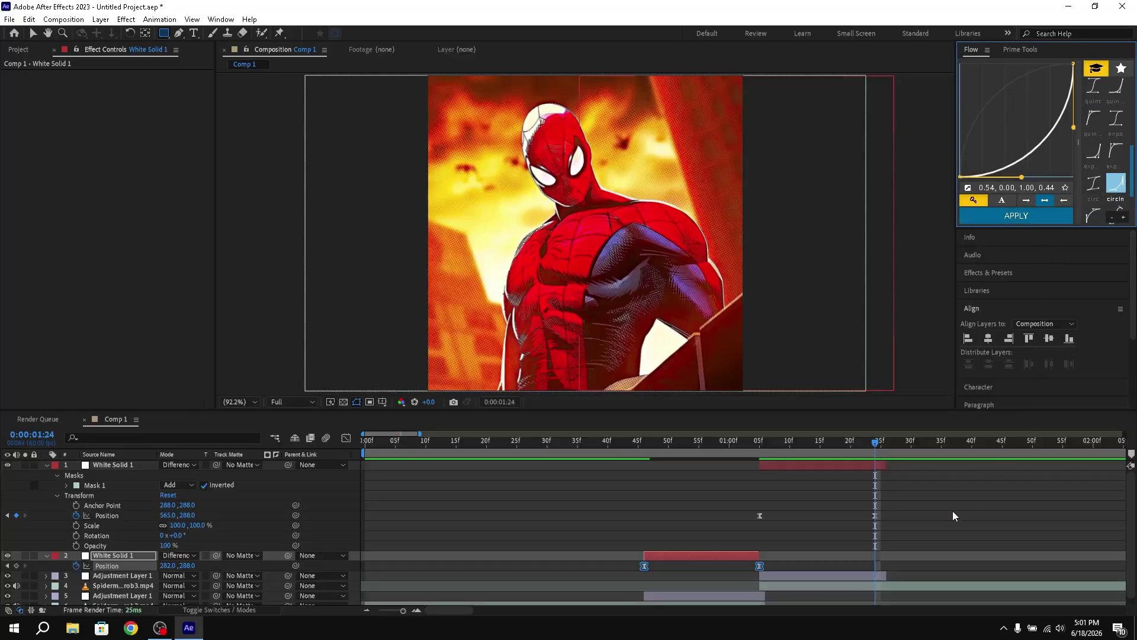
Step: Apply the Flow circular ease-out curve (0.00, 0.56, 0.46, 1.00) to the duplicated white solid's position keyframes
{"action": "left_click", "coordinate": [911, 441]}
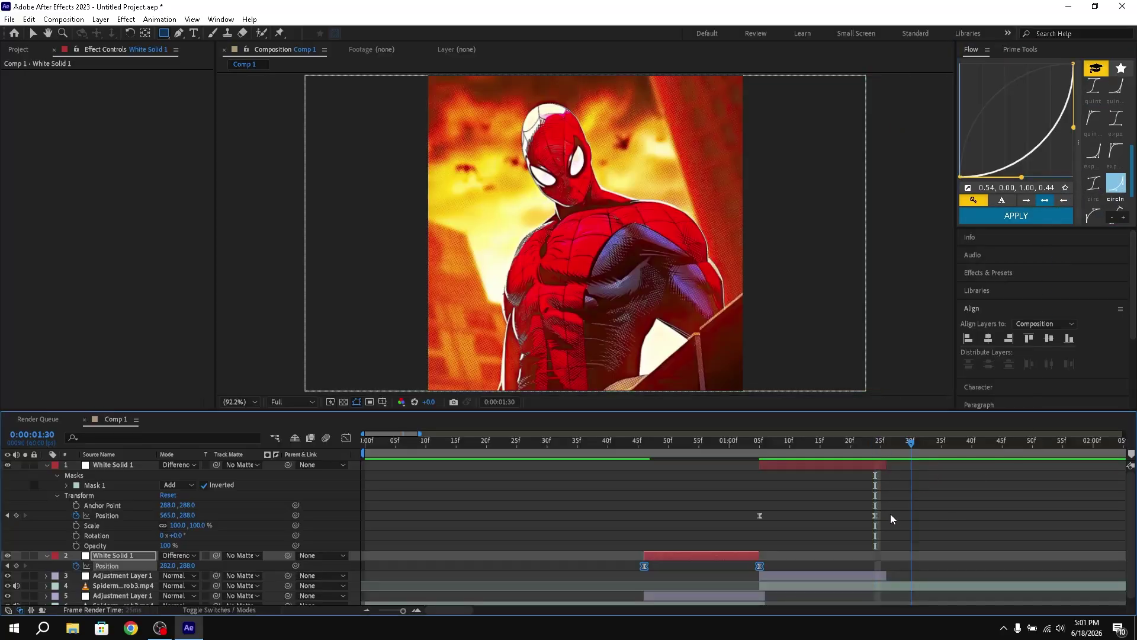
{"action": "left_click_drag", "start_coordinate": [894, 515], "coordinate": [782, 516]}
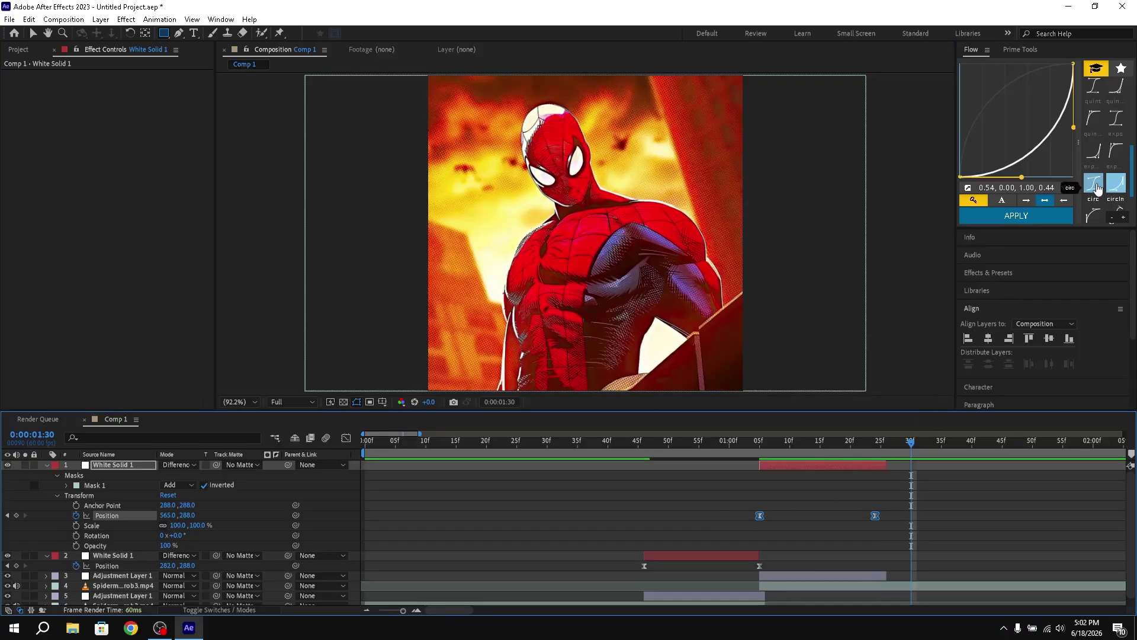
{"action": "scroll", "coordinate": [1096, 190], "scroll_direction": "down", "scroll_amount": 1}
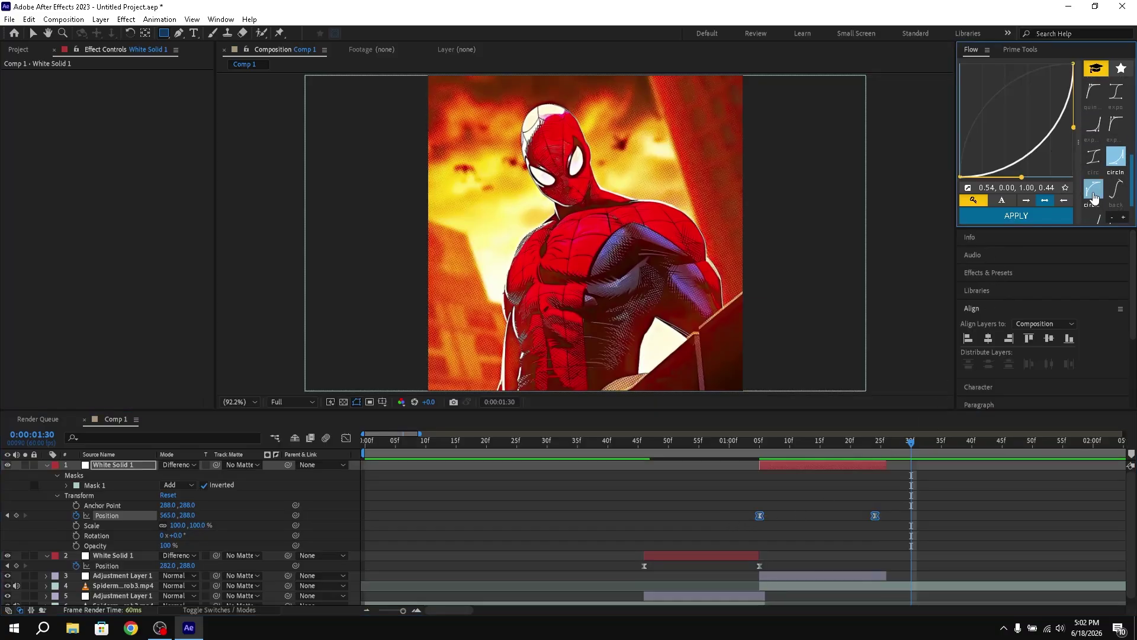
{"action": "left_click", "coordinate": [1094, 191]}
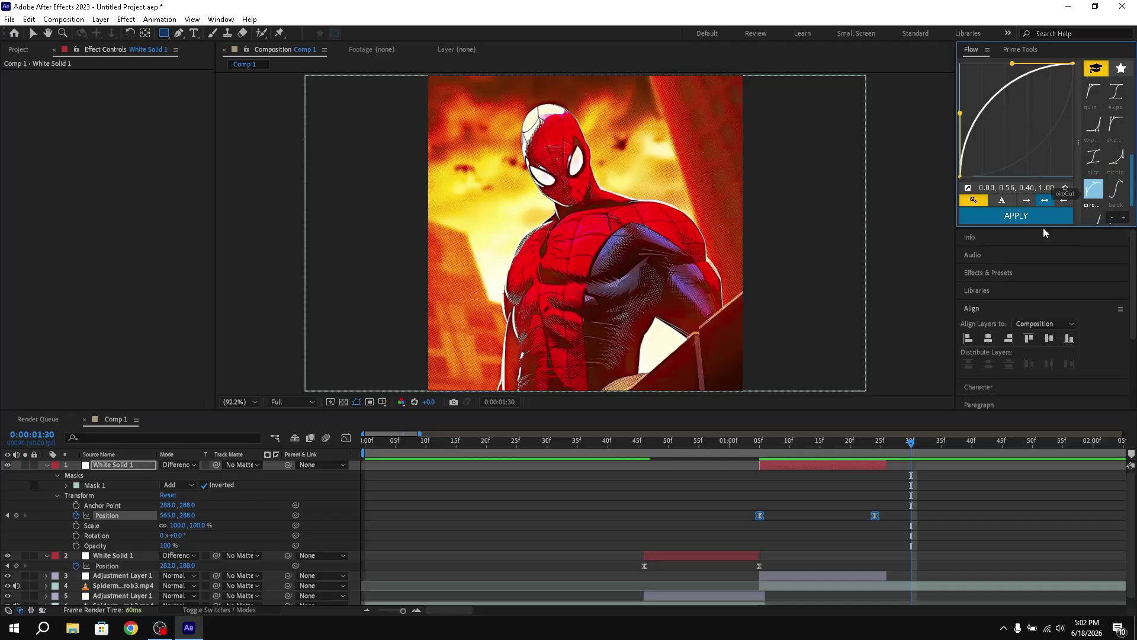
{"action": "left_click", "coordinate": [1017, 217]}
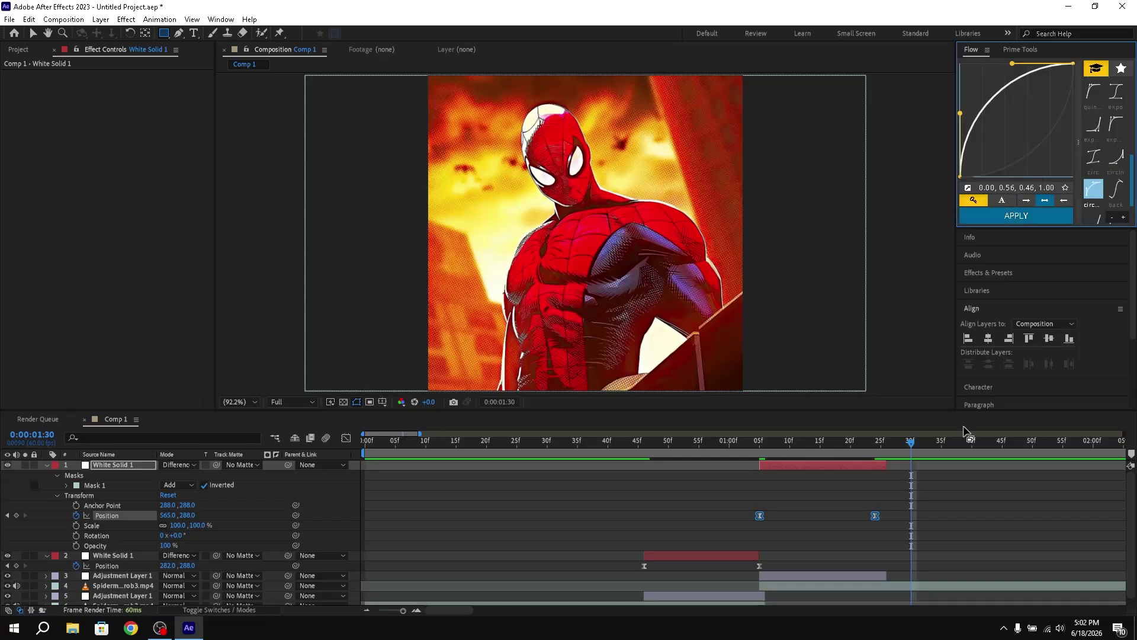
Step: Preview the transition from just before the zoom starts to check the easing of both solids
{"action": "left_click", "coordinate": [627, 453]}
{"action": "key", "text": "space"}
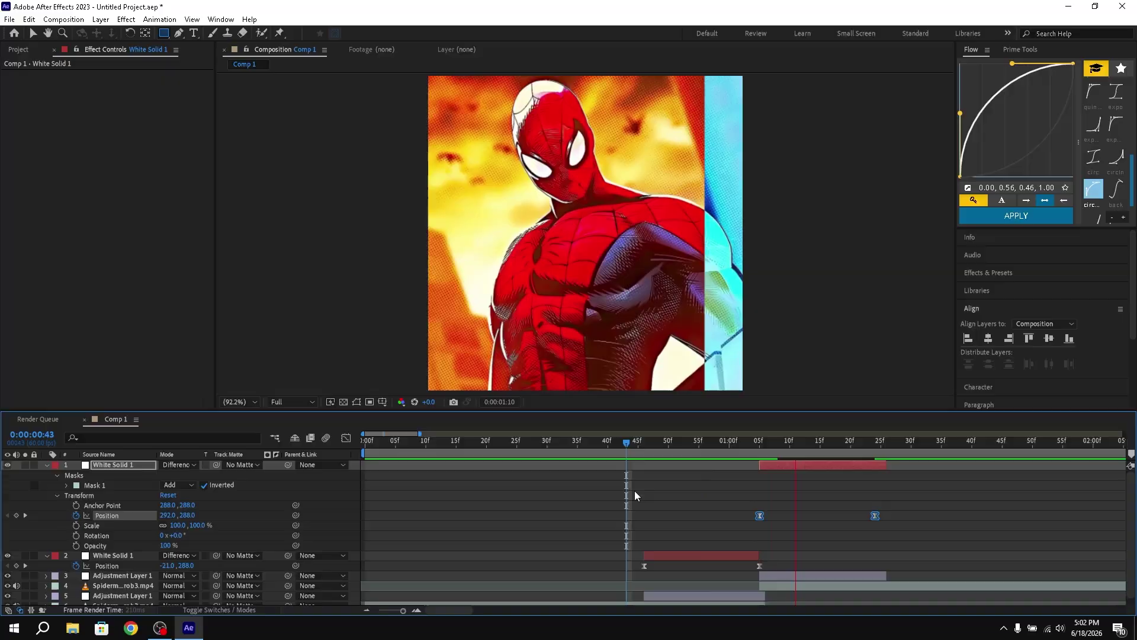
{"action": "left_click", "coordinate": [610, 453]}
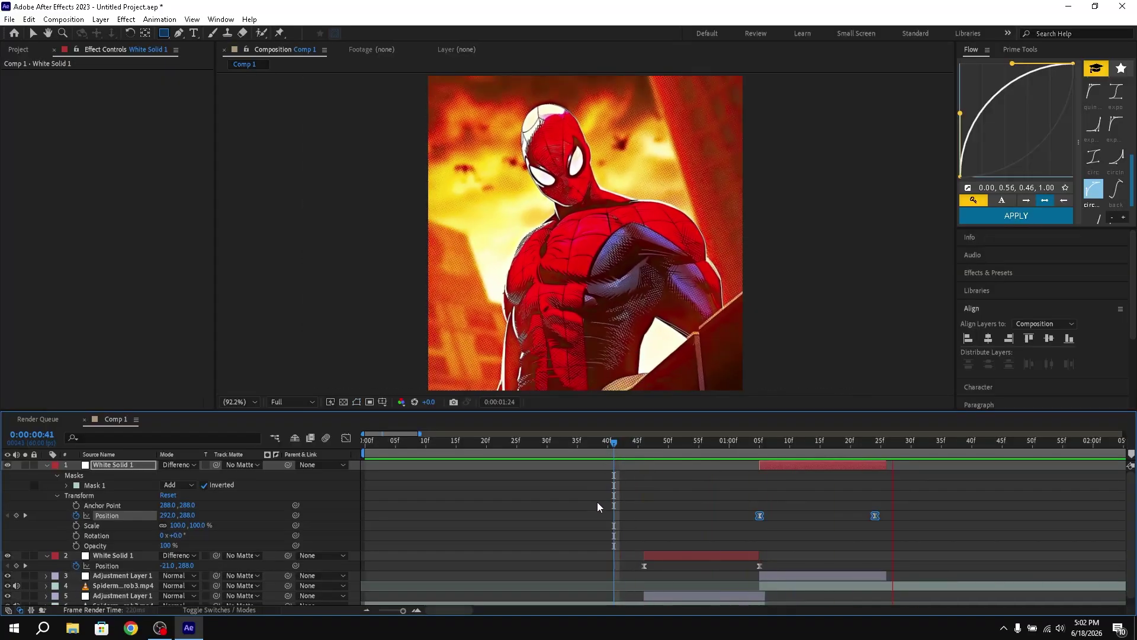
{"action": "left_click", "coordinate": [603, 457]}
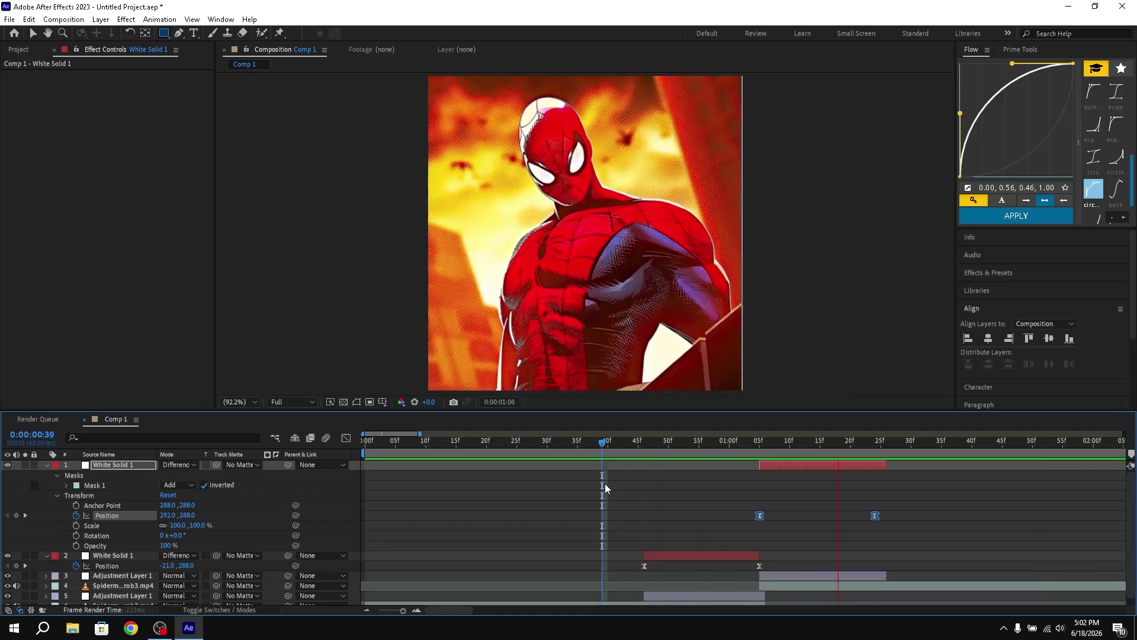
{"action": "key", "text": "space"}
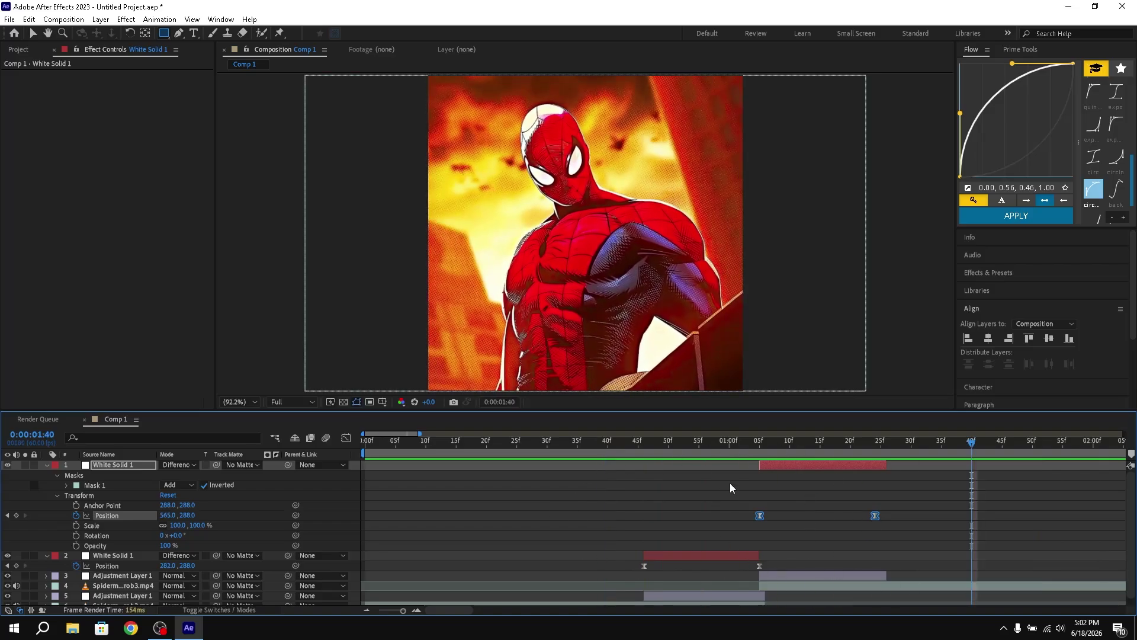
{"action": "left_click", "coordinate": [618, 453]}
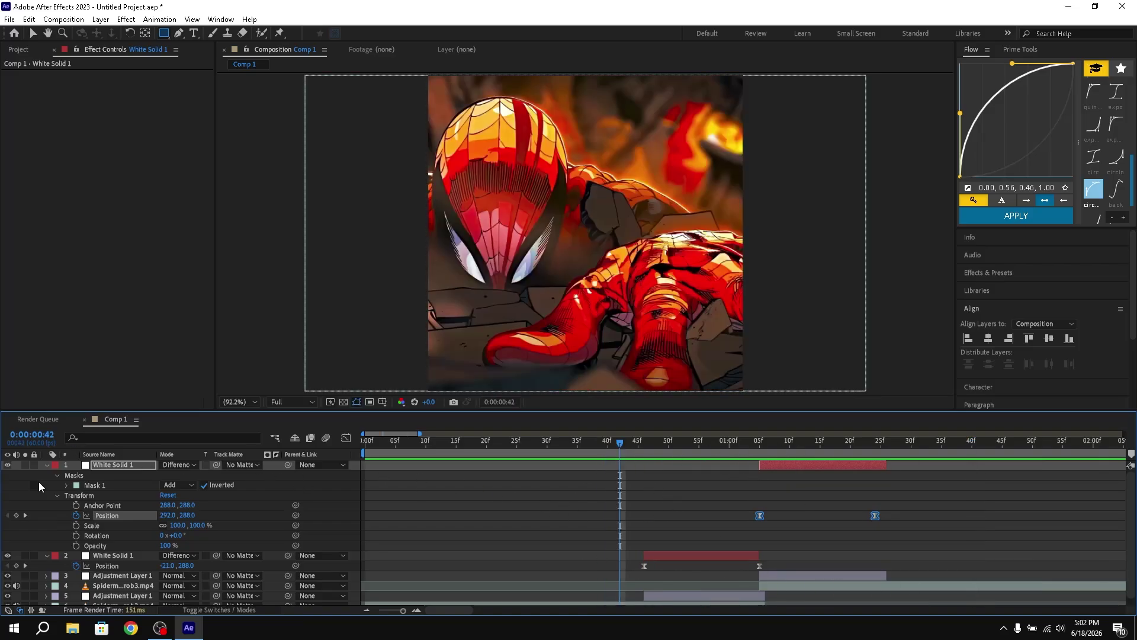
Step: Collapse the expanded properties of all layers in the composition and clear the selection
{"action": "key", "text": "ctrl+a"}
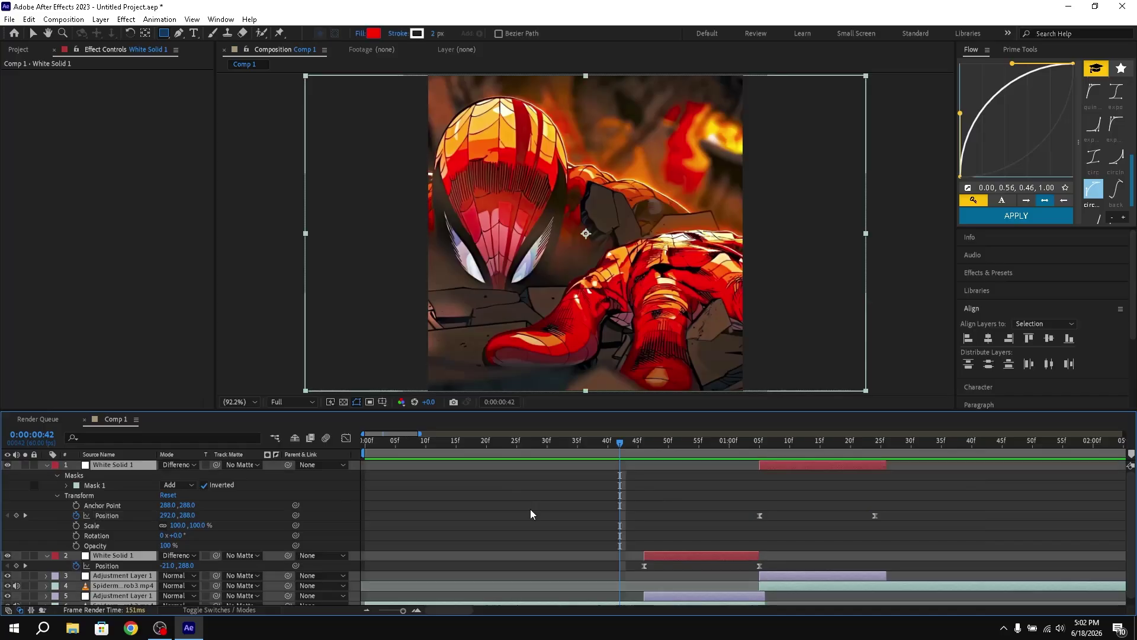
{"action": "key", "text": "u"}
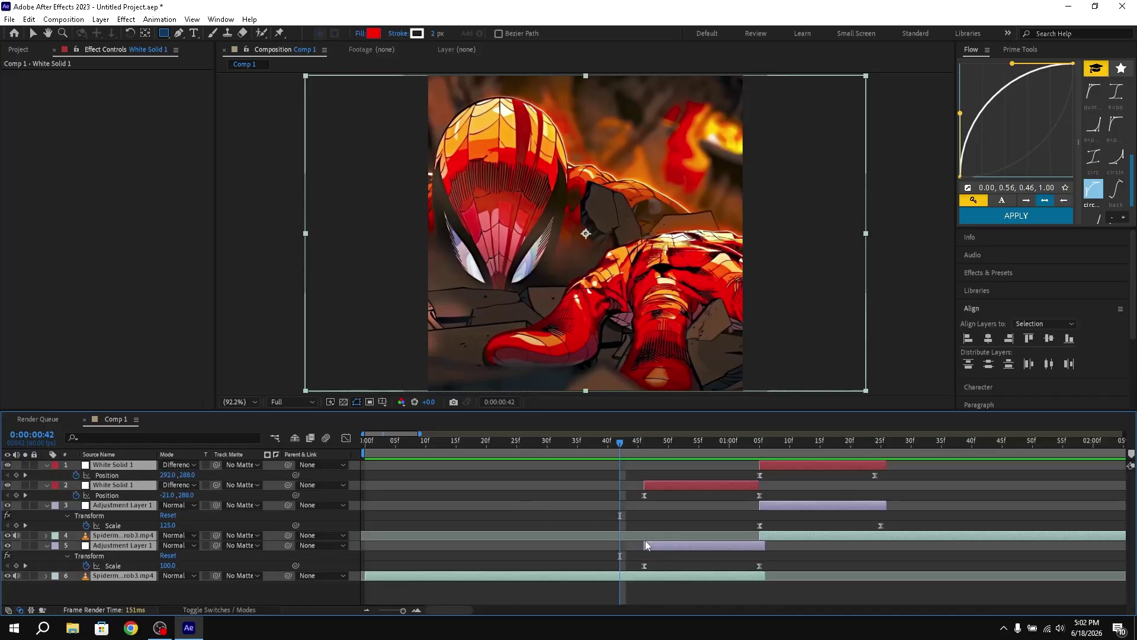
{"action": "key", "text": "u"}
{"action": "left_click", "coordinate": [696, 569]}
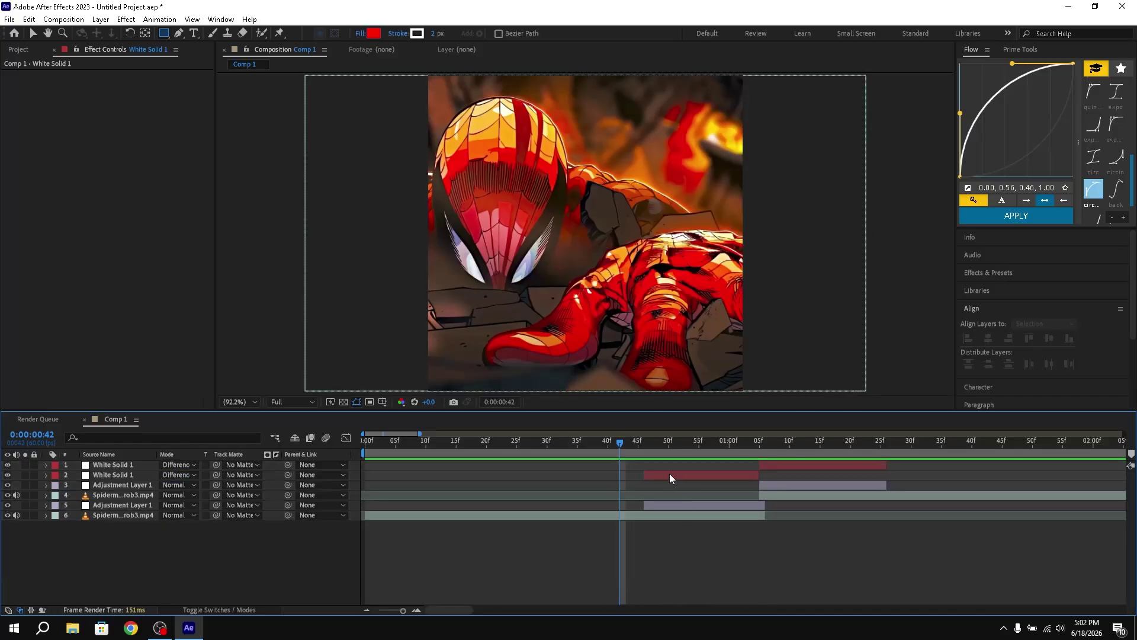
Step: Add a new adjustment layer above all layers with PrimeTools and trim it to span 0:00:00:46 to 0:00:01:25
{"action": "left_click", "coordinate": [1019, 50]}
{"action": "left_click", "coordinate": [1080, 177]}
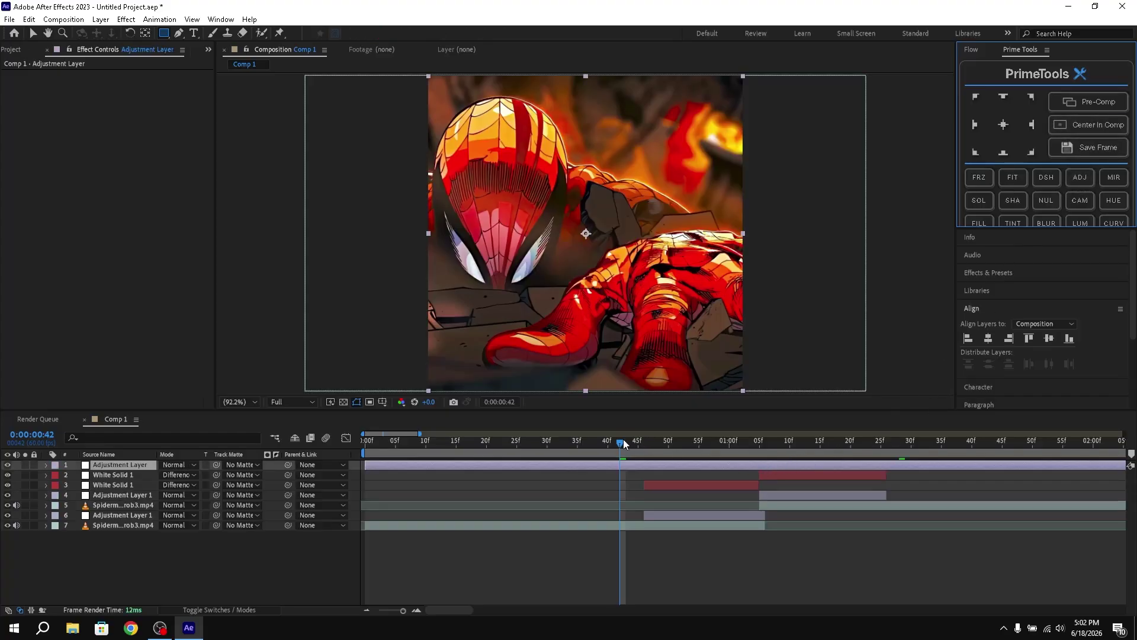
{"action": "left_click_drag", "start_coordinate": [622, 443], "coordinate": [641, 443]}
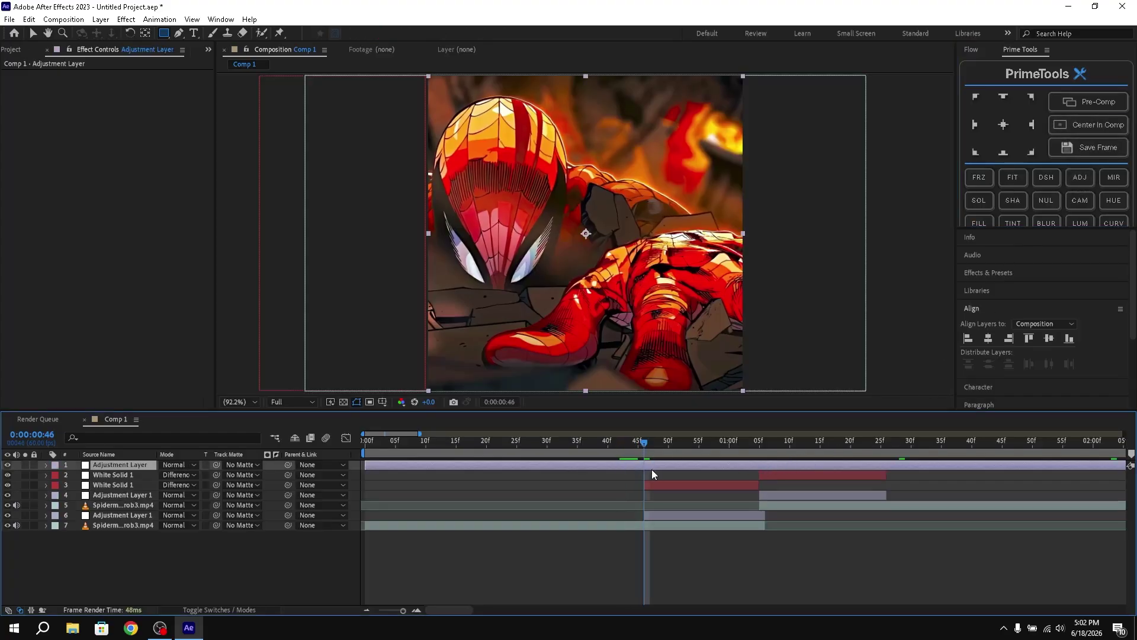
{"action": "key", "text": "alt+bracketleft"}
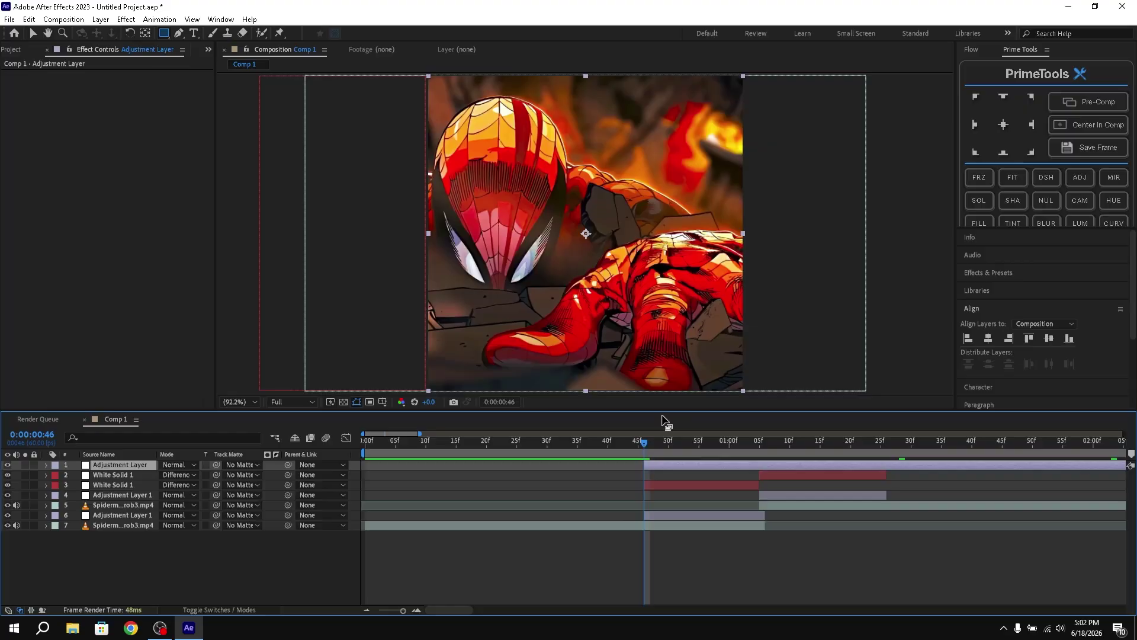
{"action": "left_click_drag", "start_coordinate": [664, 450], "coordinate": [891, 457]}
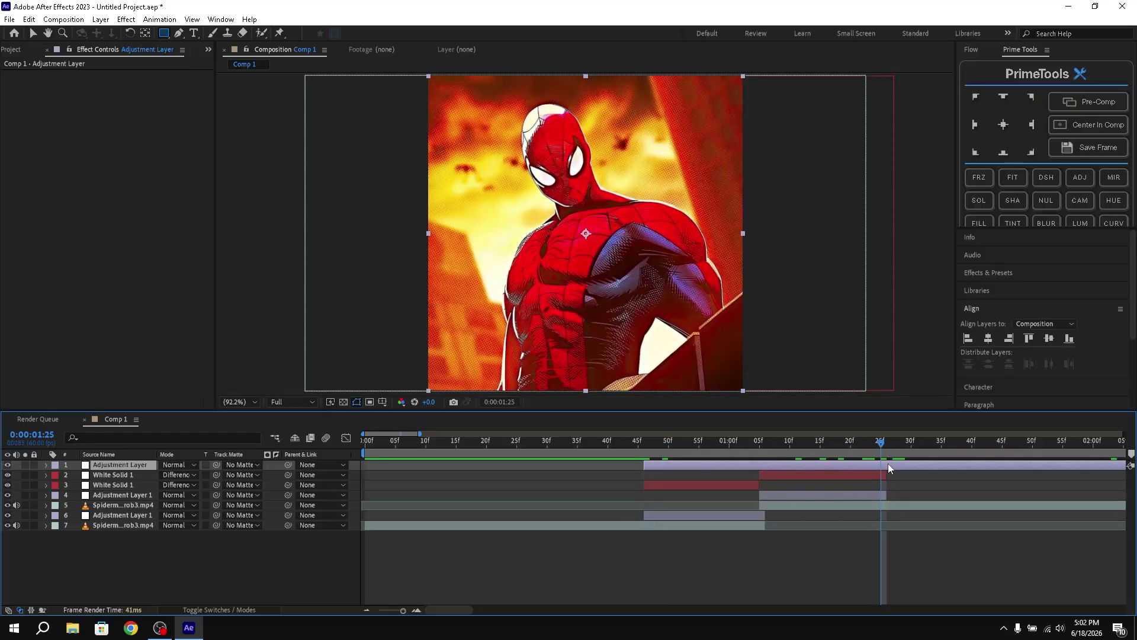
{"action": "key", "text": "alt+bracketright"}
Step: Apply the Motion Tile effect to the new adjustment layer with Mirror Edges enabled, and collapse its settings
{"action": "left_click", "coordinate": [875, 443]}
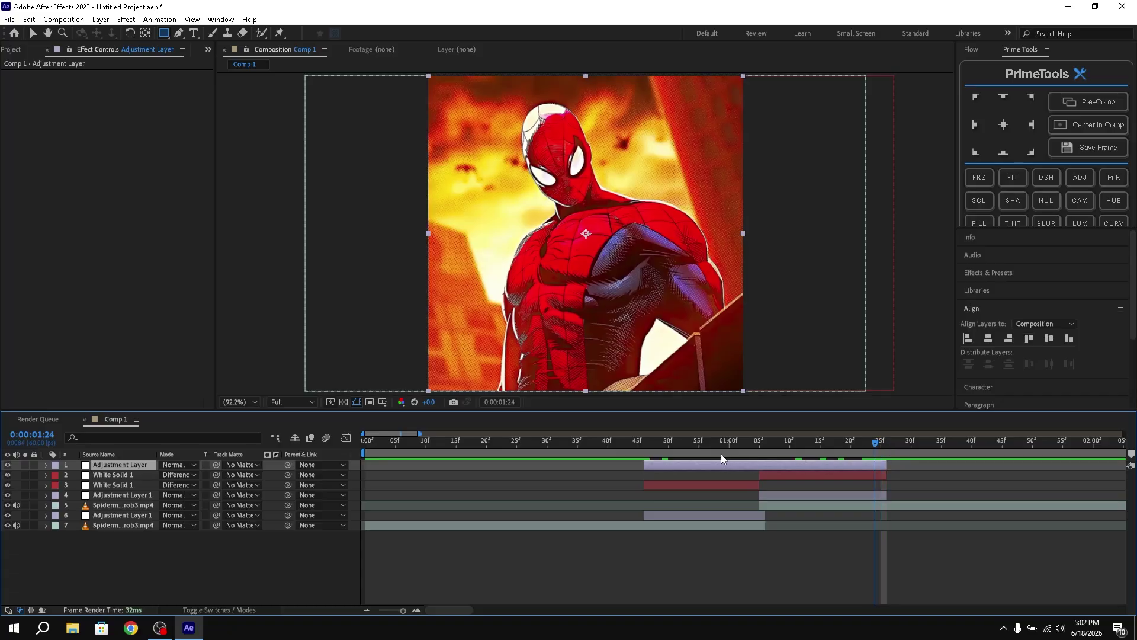
{"action": "left_click", "coordinate": [711, 458]}
{"action": "key", "text": "ctrl+space"}
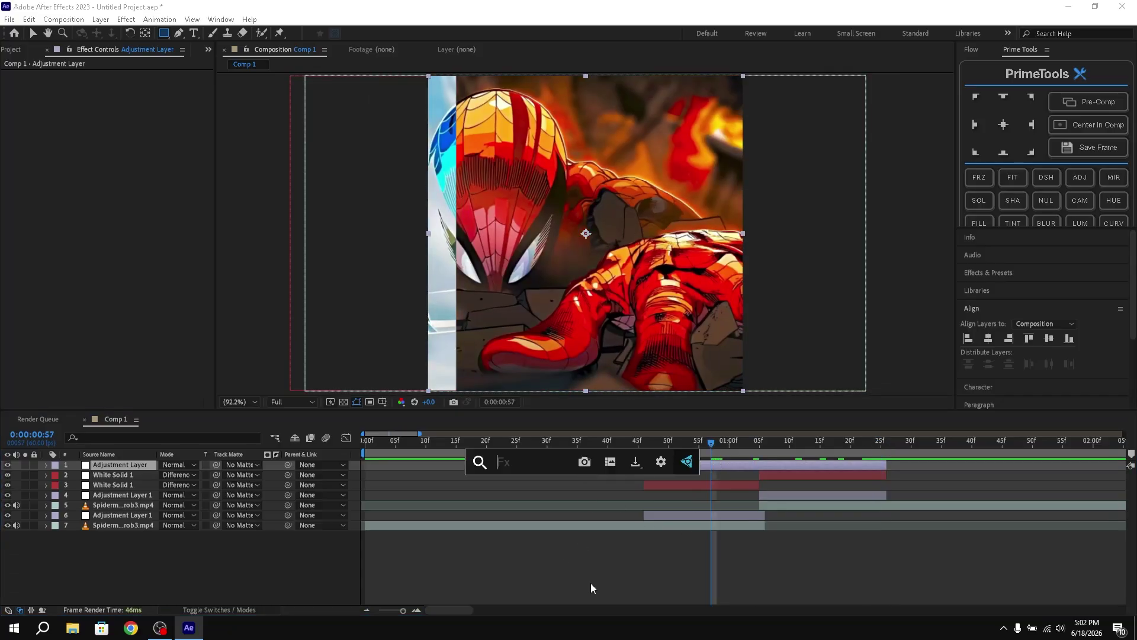
{"action": "type", "text": "motion"}
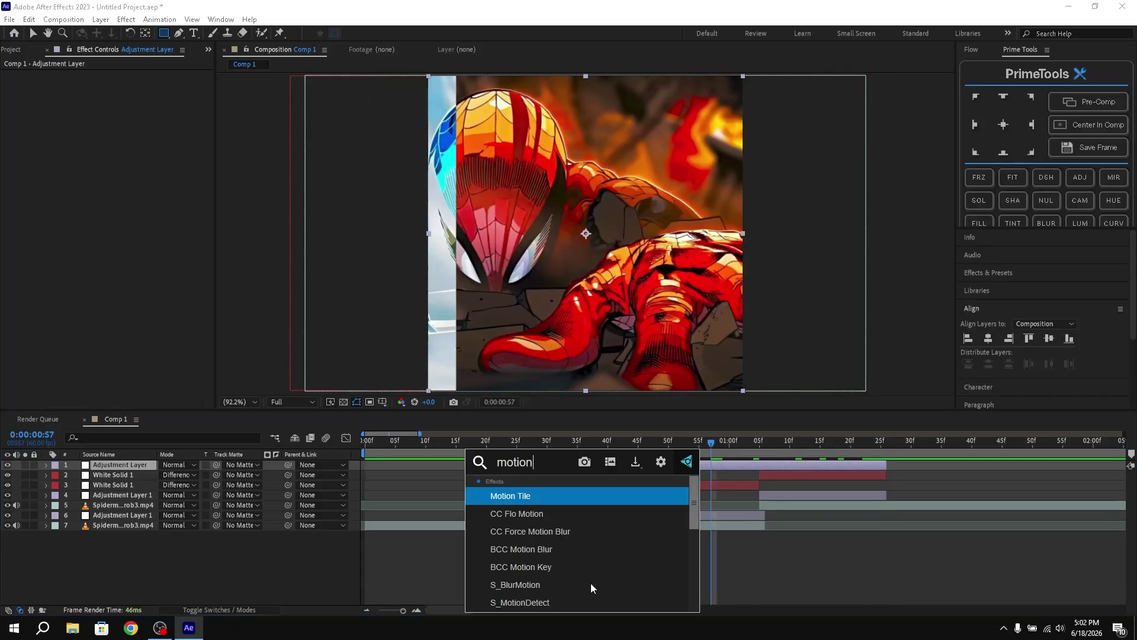
{"action": "key", "text": "Down"}
{"action": "key", "text": "Up"}
{"action": "key", "text": "Return"}
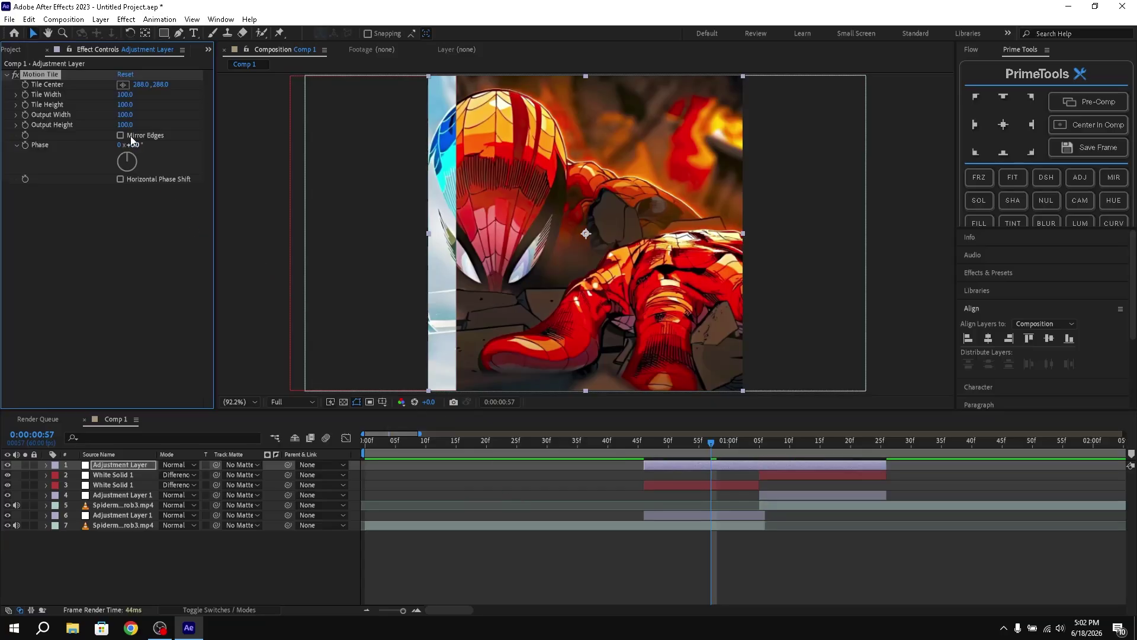
{"action": "left_click", "coordinate": [121, 135]}
{"action": "left_click", "coordinate": [6, 75]}
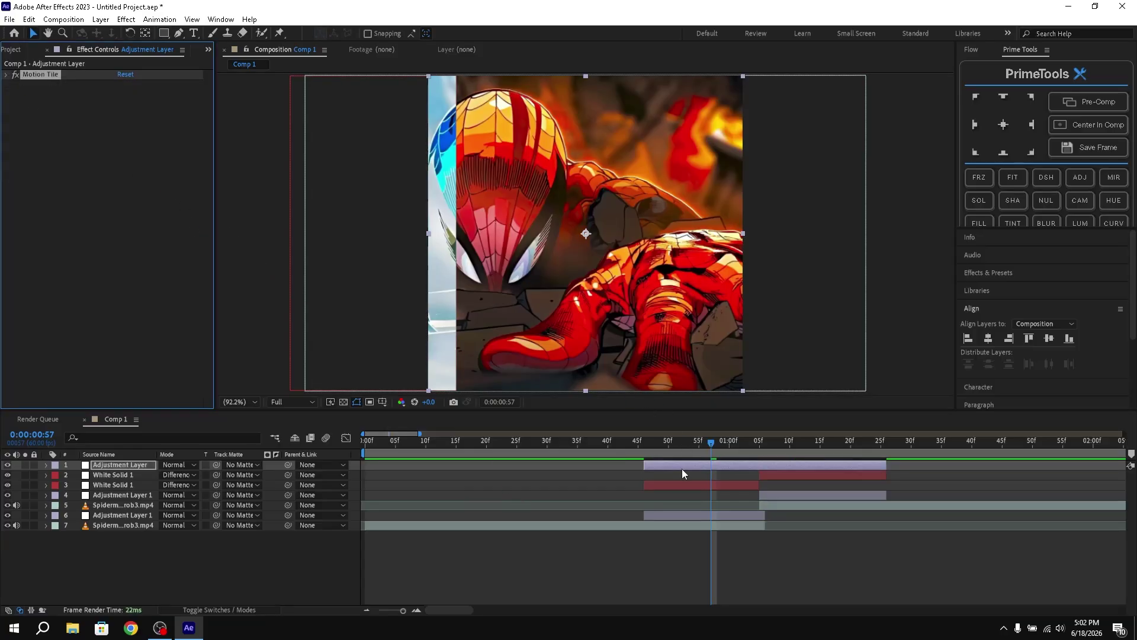
Step: Apply the Twitch effect to the new adjustment layer with Amount 80 and speed 30
{"action": "left_click", "coordinate": [666, 464]}
{"action": "key", "text": "ctrl+space"}
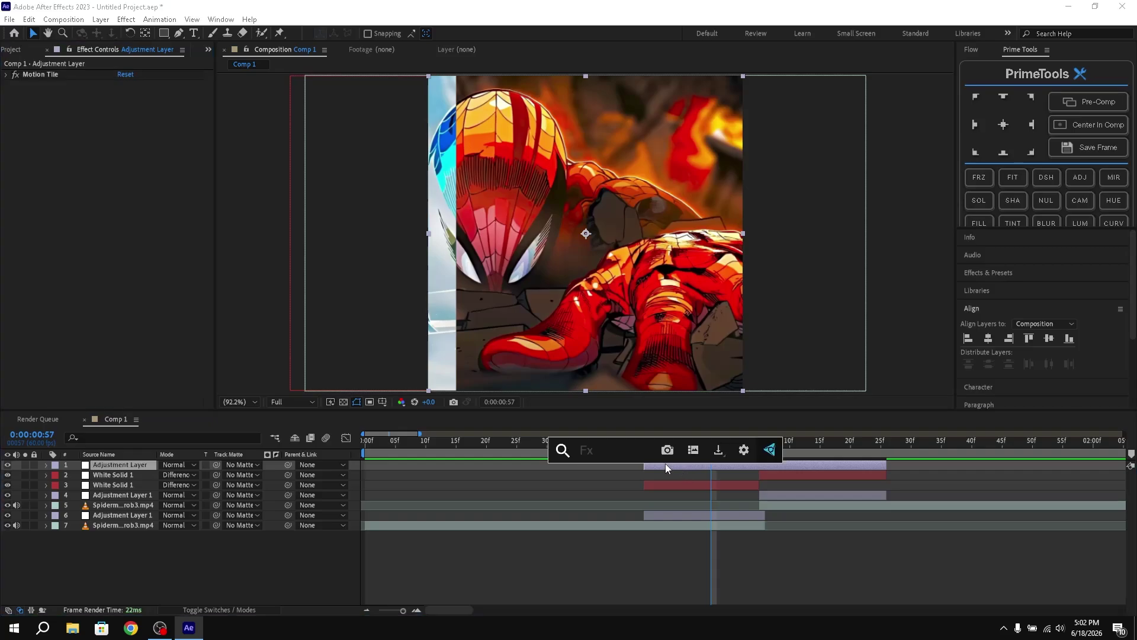
{"action": "type", "text": "twit"}
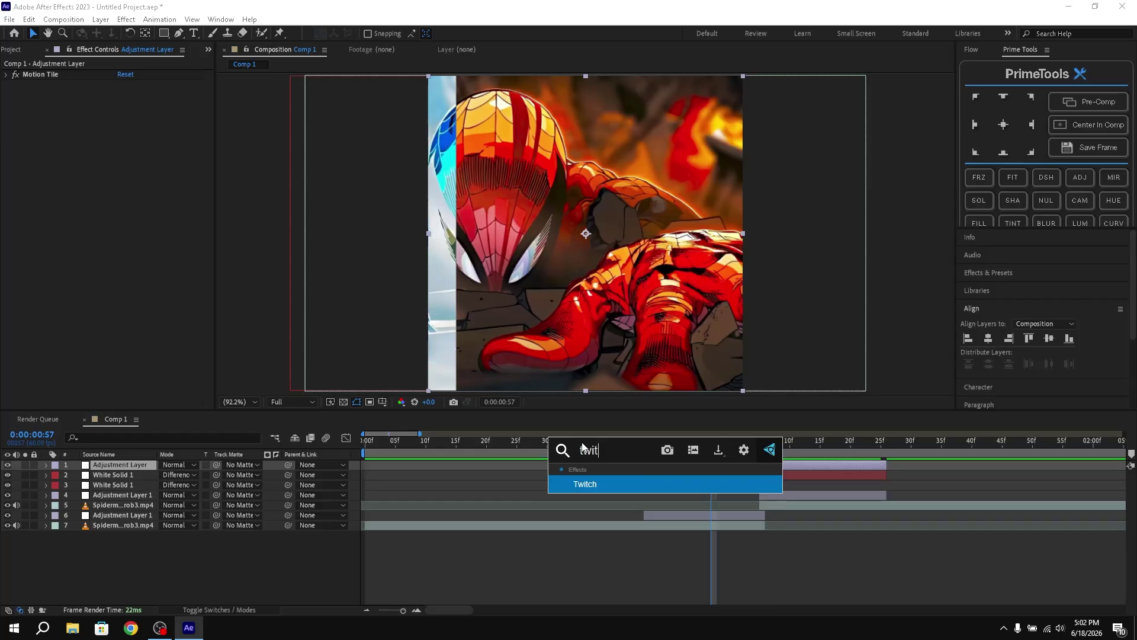
{"action": "left_click", "coordinate": [599, 484]}
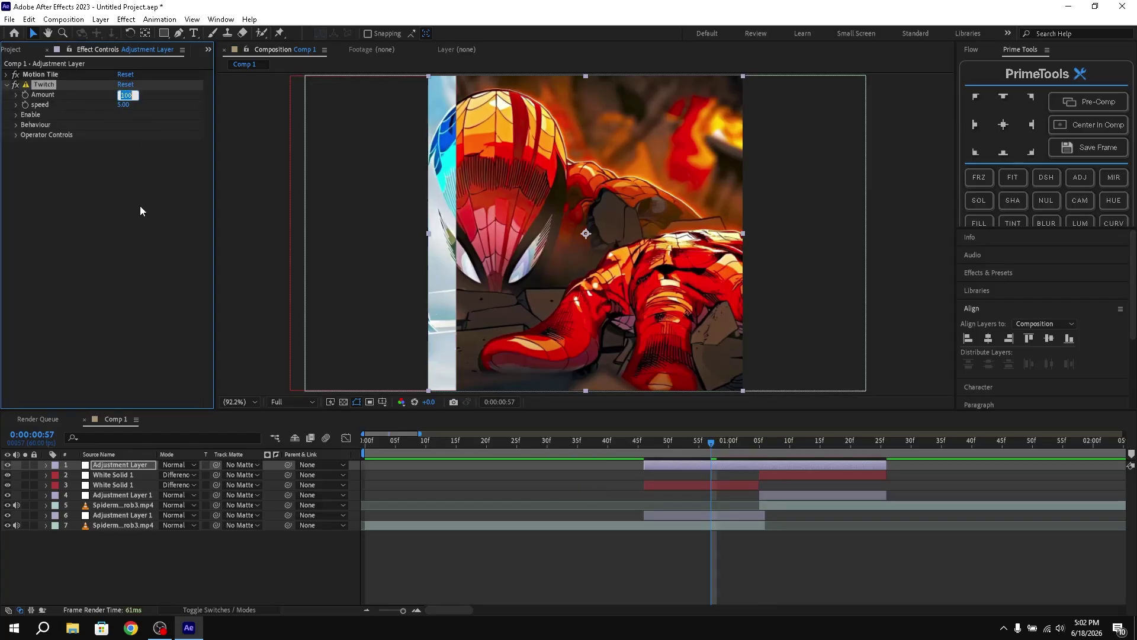
{"action": "type", "text": "80"}
{"action": "key", "text": "Return"}
{"action": "left_click", "coordinate": [122, 105]}
{"action": "type", "text": "30"}
{"action": "key", "text": "Return"}
Step: Keyframe the Twitch effect's Amount at 0:00:00:46 and at 0:00:01:05
{"action": "left_click_drag", "start_coordinate": [713, 441], "coordinate": [653, 449]}
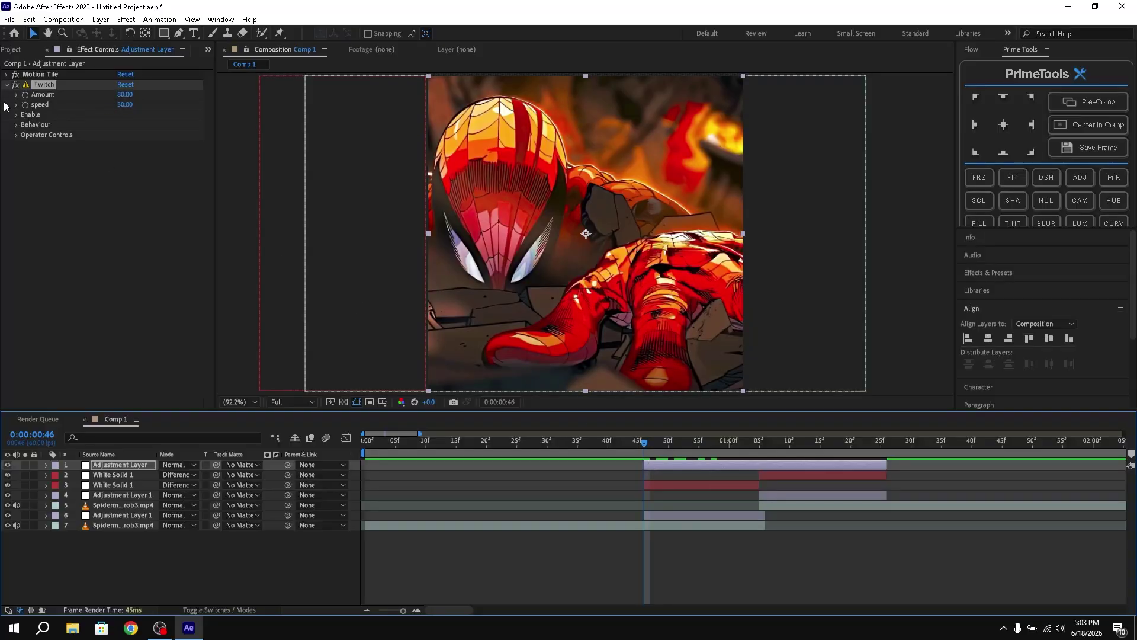
{"action": "left_click", "coordinate": [30, 101]}
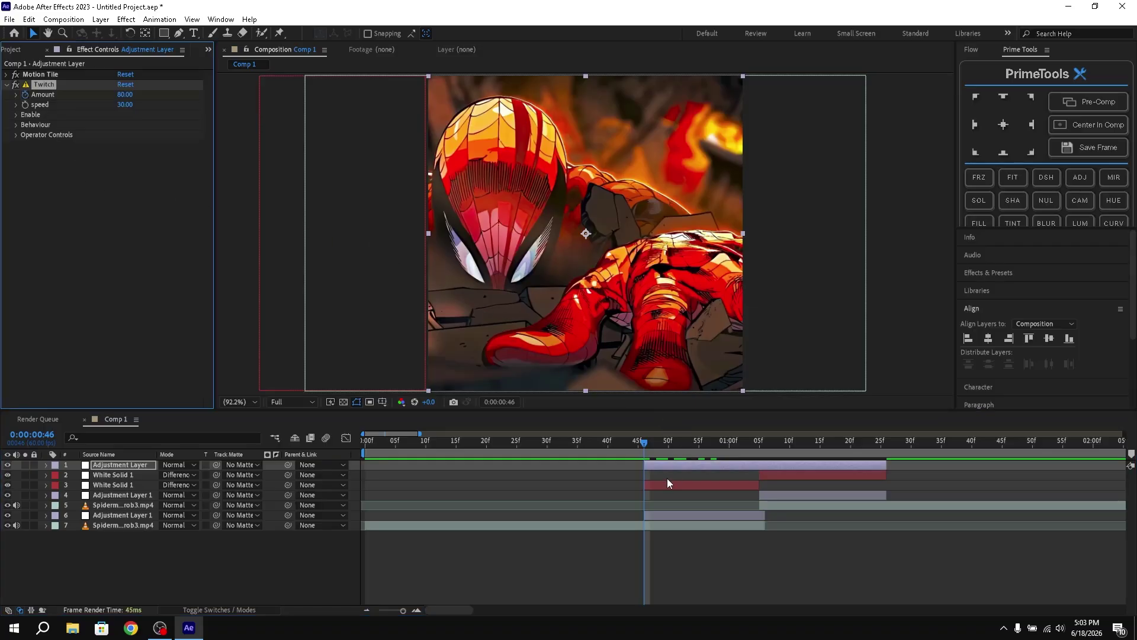
{"action": "key", "text": "u"}
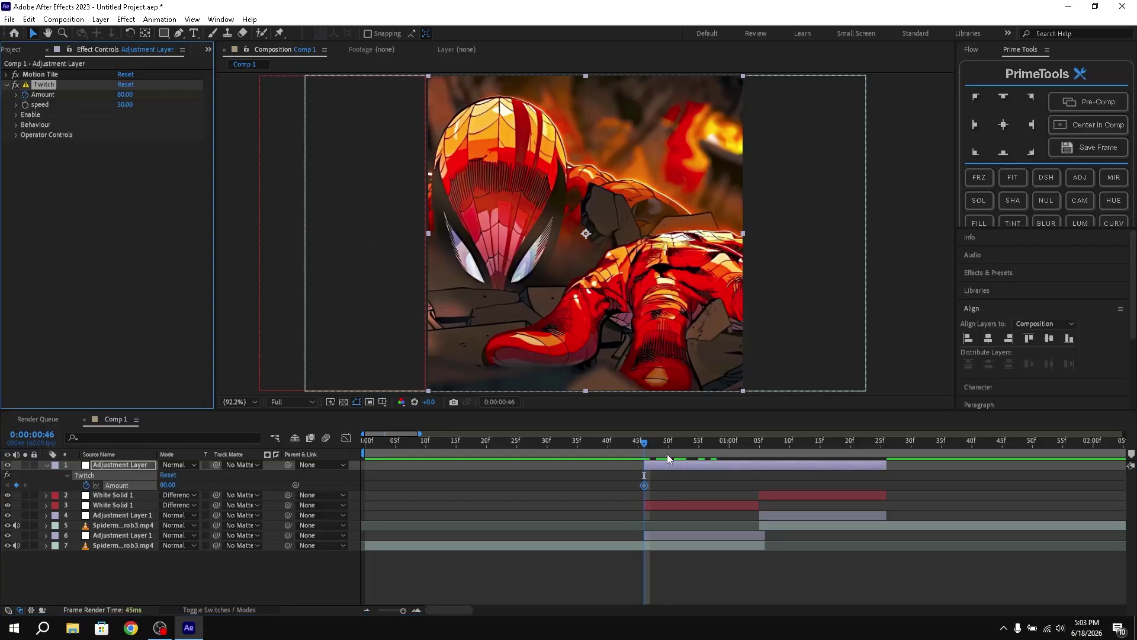
{"action": "left_click_drag", "start_coordinate": [698, 462], "coordinate": [760, 464]}
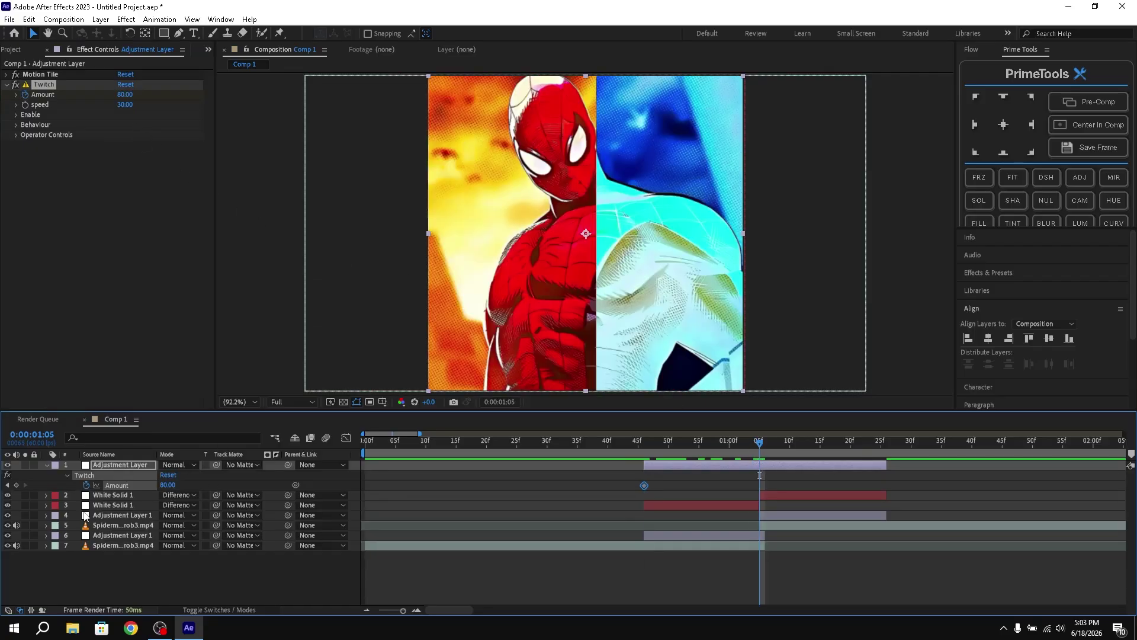
{"action": "left_click", "coordinate": [18, 485]}
Step: Add a Twitch Amount keyframe at 0:00:01:25 with a value of 0
{"action": "left_click_drag", "start_coordinate": [766, 443], "coordinate": [893, 454]}
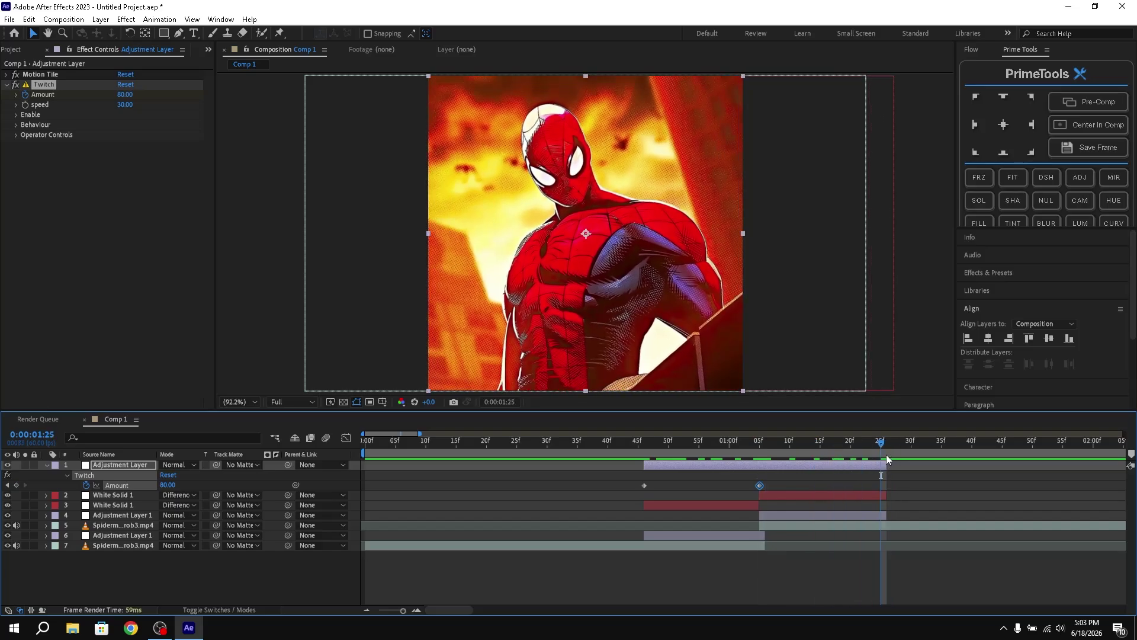
{"action": "left_click", "coordinate": [17, 485]}
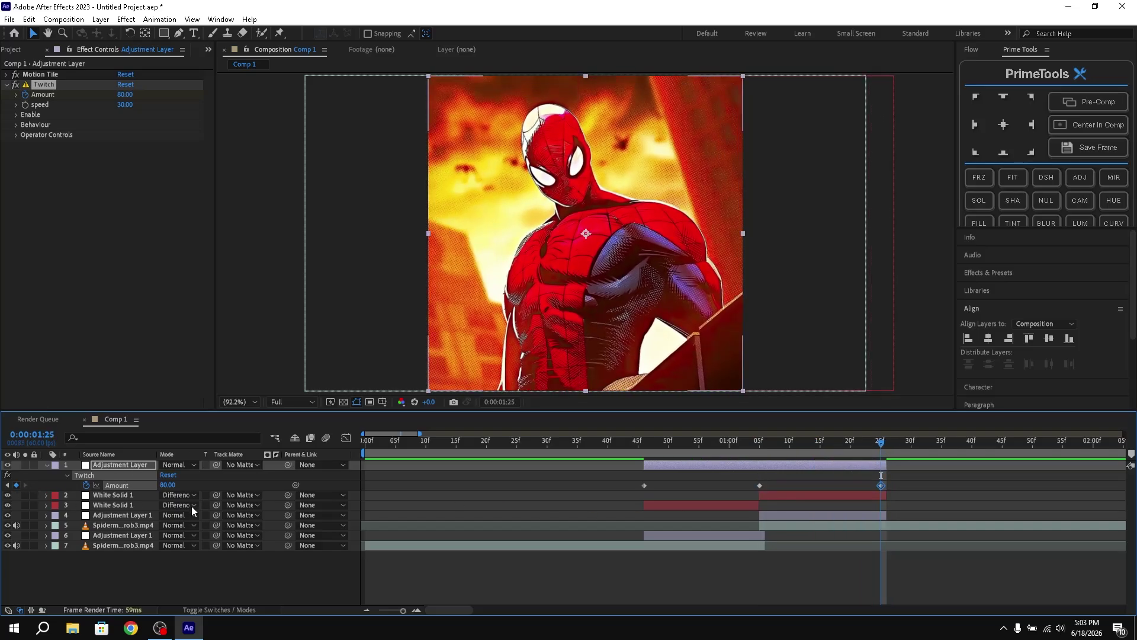
{"action": "left_click", "coordinate": [167, 485]}
{"action": "type", "text": "0"}
{"action": "key", "text": "Return"}
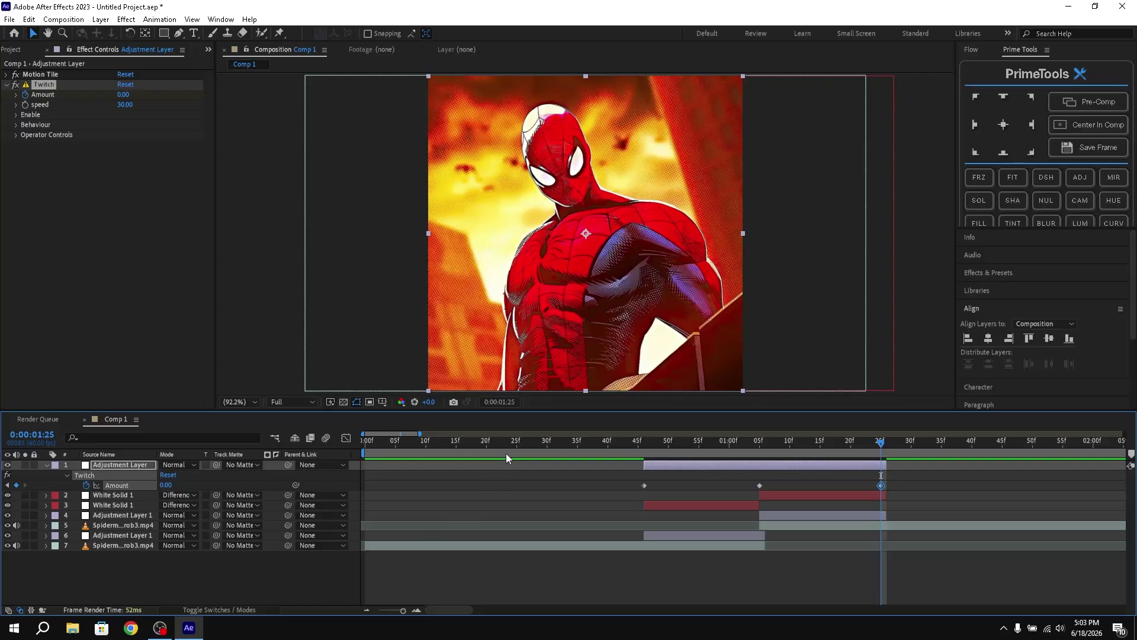
Step: Set the adjustment layer's Twitch Amount keyframe at 0:00:00:46 to 0
{"action": "left_click", "coordinate": [649, 447]}
{"action": "left_click_drag", "start_coordinate": [650, 446], "coordinate": [656, 444]}
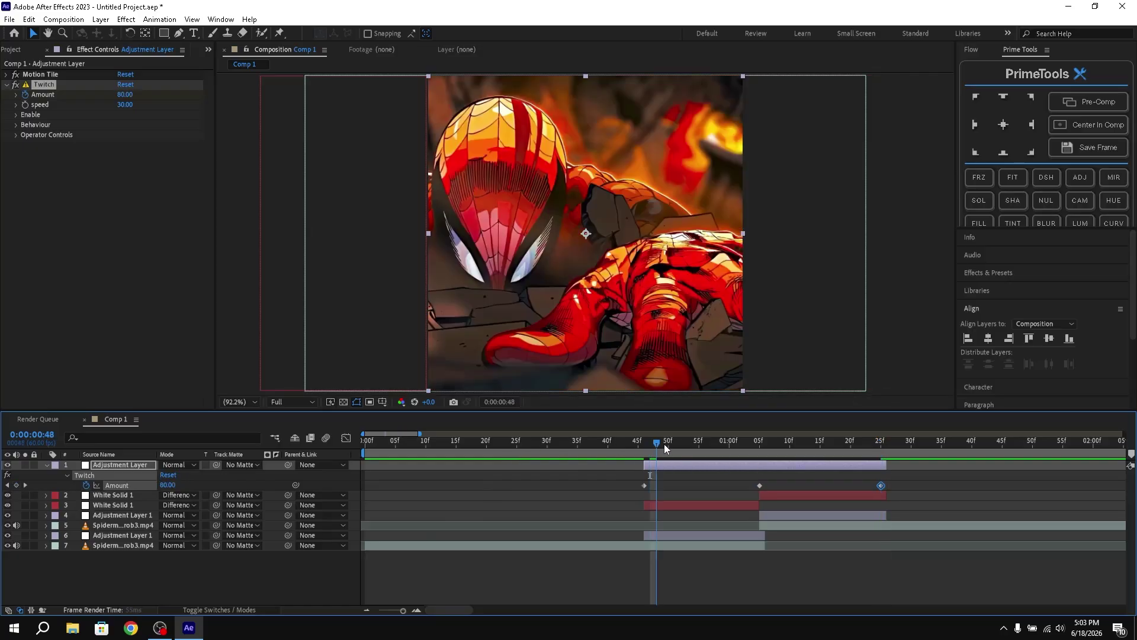
{"action": "key", "text": "j"}
{"action": "left_click", "coordinate": [644, 485]}
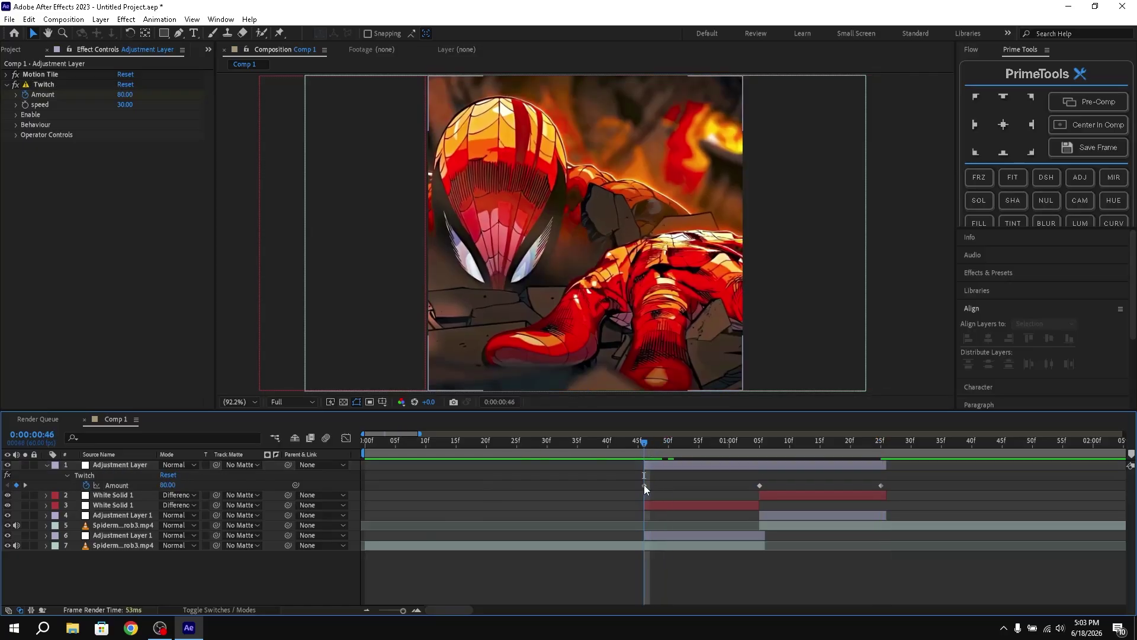
{"action": "left_click", "coordinate": [169, 485]}
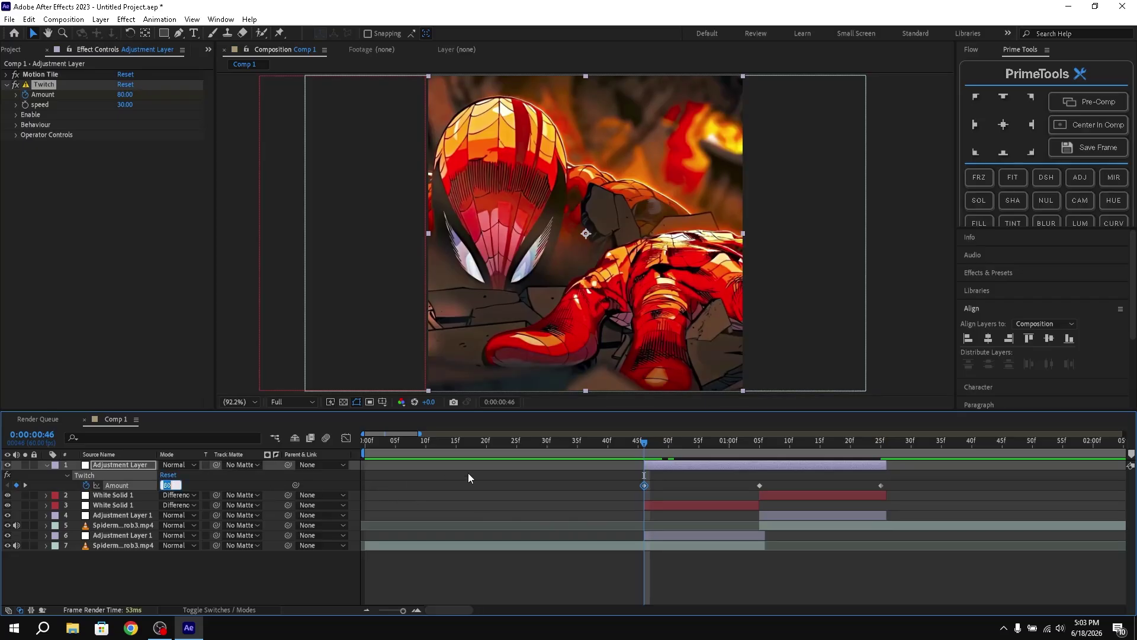
{"action": "type", "text": "0"}
{"action": "key", "text": "Return"}
Step: Enable Blur, Light and Slide in the Twitch effect
{"action": "left_click", "coordinate": [15, 114]}
{"action": "left_click", "coordinate": [122, 125]}
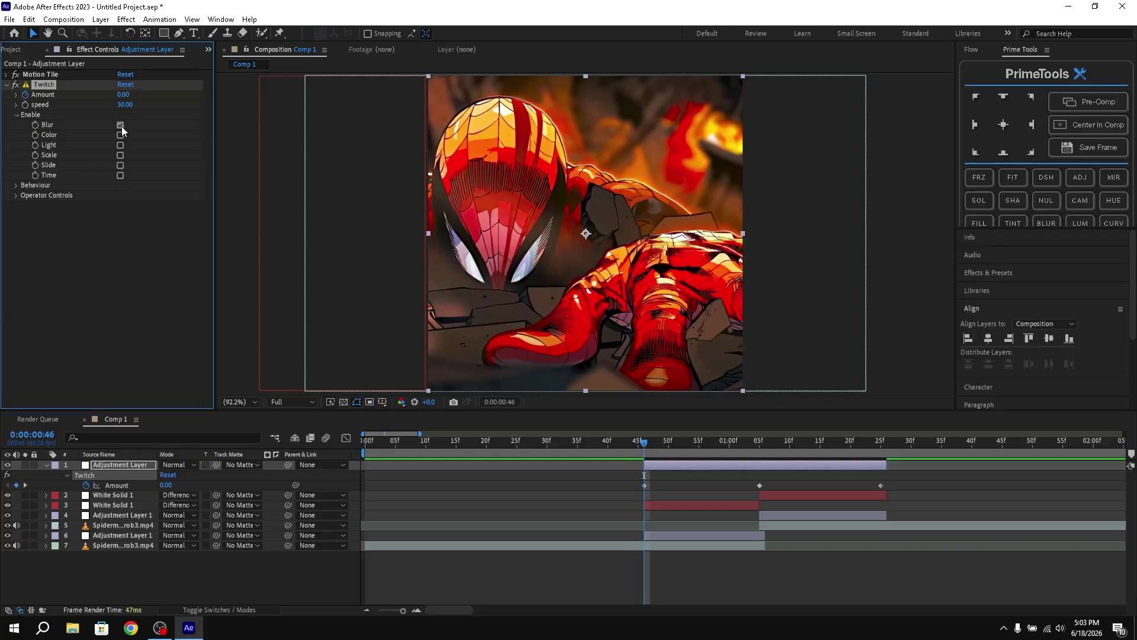
{"action": "left_click", "coordinate": [120, 166]}
Step: Set the Slide Amount to 34 in the Twitch effect's Slide operator controls
{"action": "left_click", "coordinate": [15, 195]}
{"action": "left_click", "coordinate": [26, 245]}
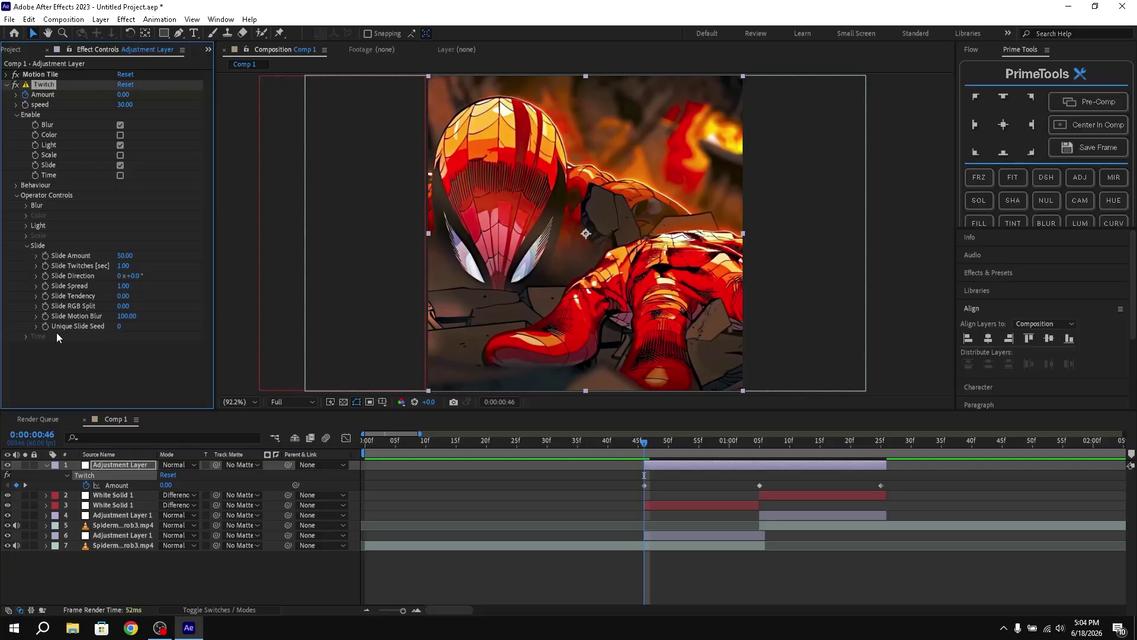
{"action": "left_click", "coordinate": [124, 256]}
{"action": "type", "text": "34"}
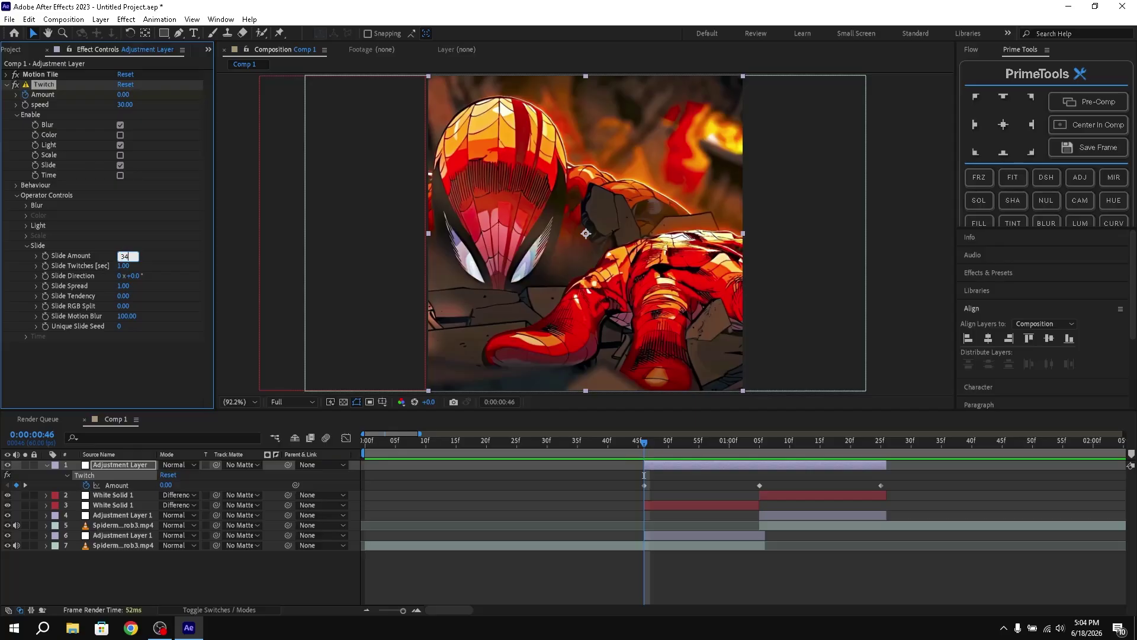
{"action": "key", "text": "Return"}
Step: Apply Easy Ease to all three Twitch Amount keyframes
{"action": "left_click", "coordinate": [915, 486]}
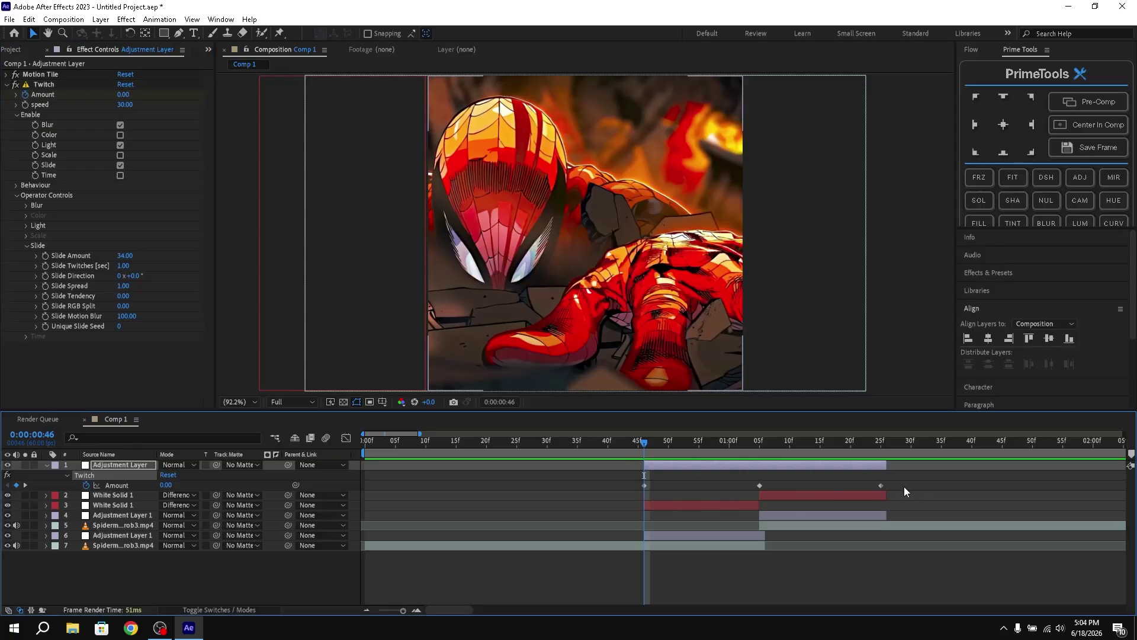
{"action": "left_click", "coordinate": [880, 485]}
{"action": "left_click_drag", "start_coordinate": [837, 483], "coordinate": [628, 488]}
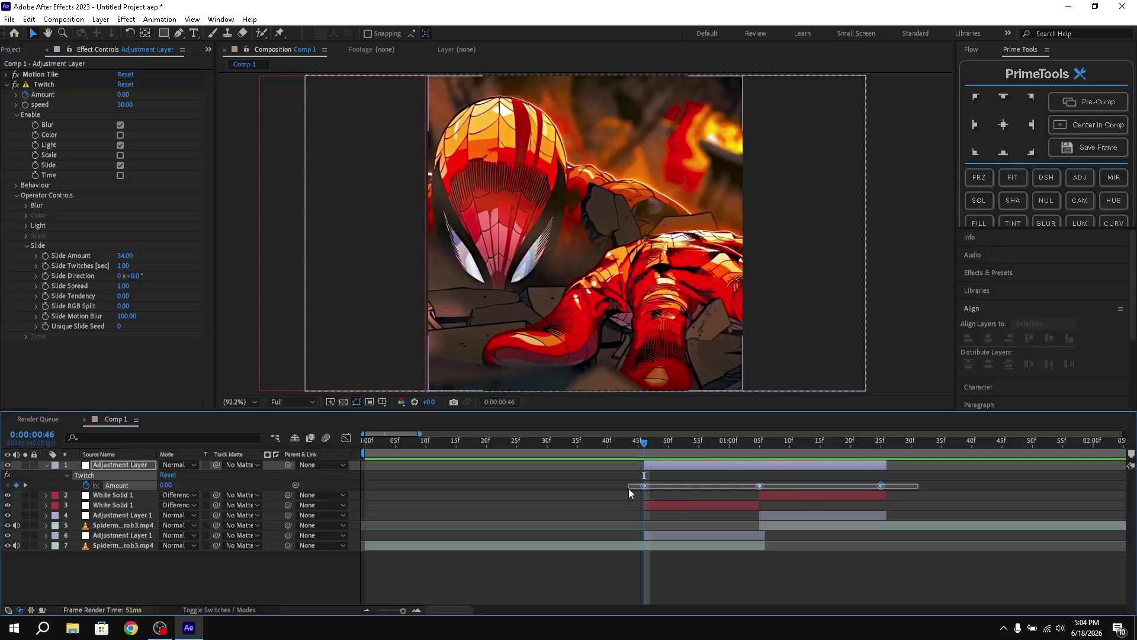
{"action": "right_click", "coordinate": [761, 486]}
{"action": "mouse_move", "coordinate": [841, 476]}
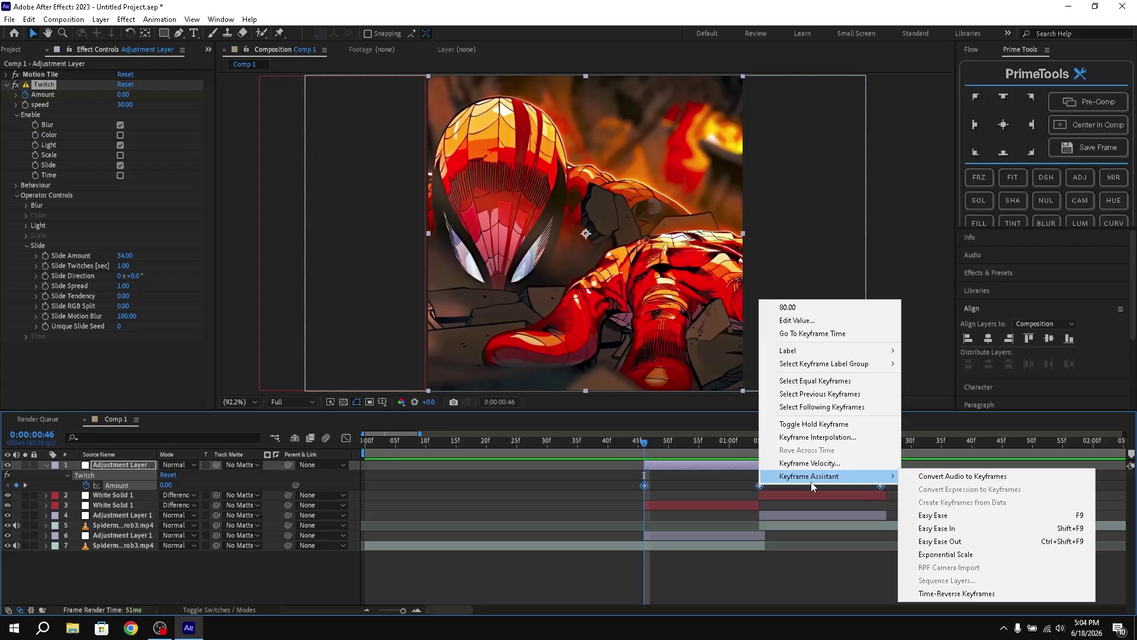
{"action": "left_click", "coordinate": [928, 515]}
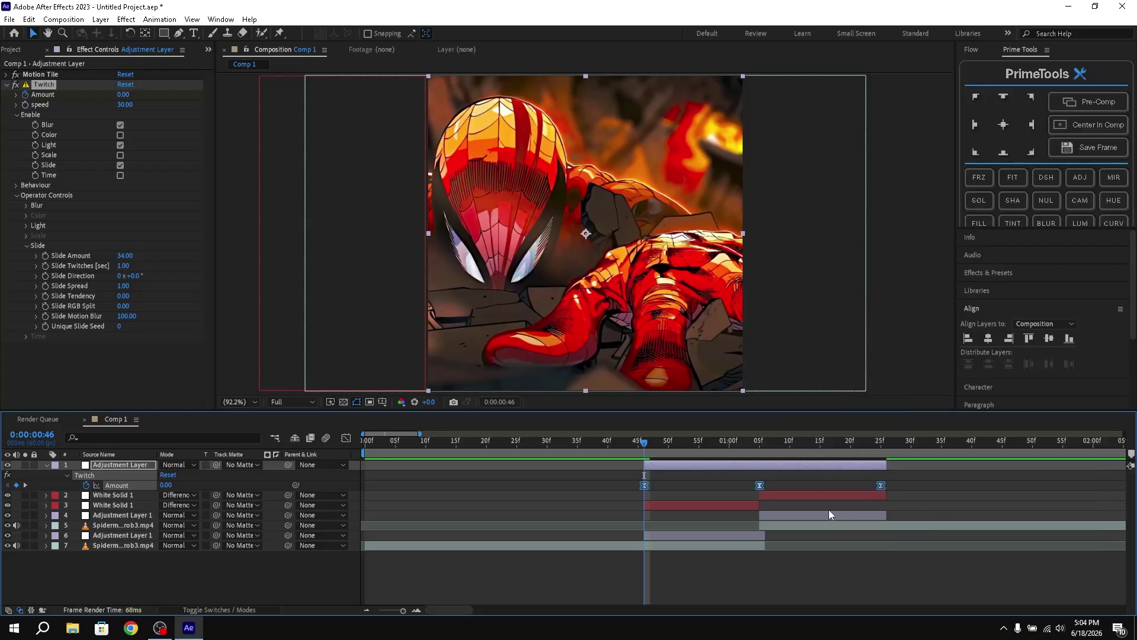
Step: Open the Graph Editor for the Twitch Amount and switch it to the value graph
{"action": "left_click", "coordinate": [346, 439]}
{"action": "left_click", "coordinate": [622, 599]}
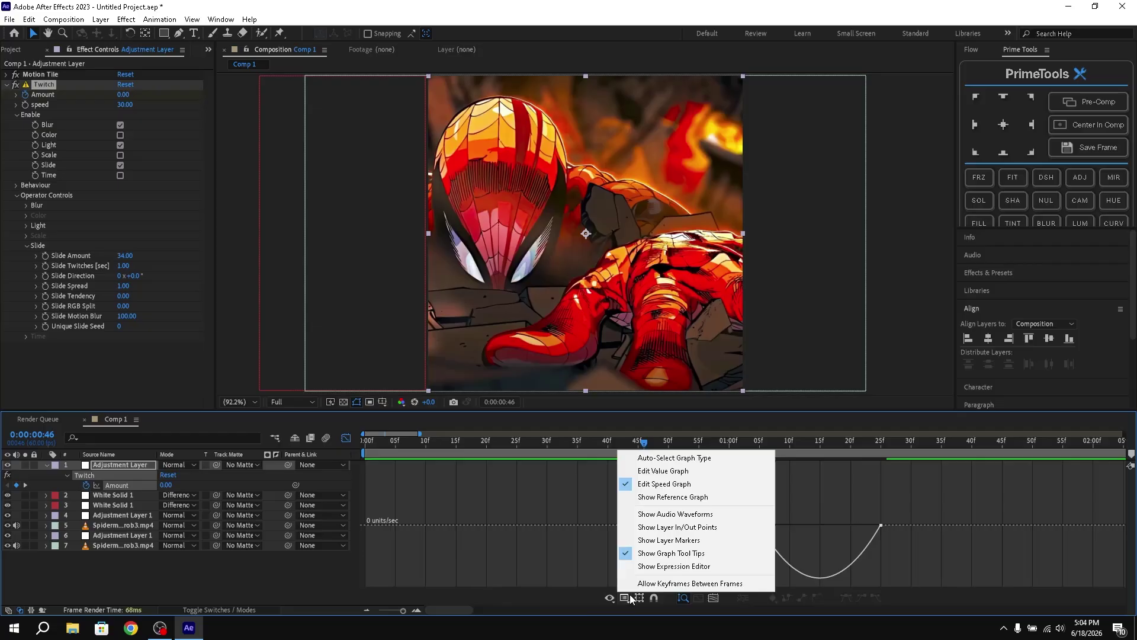
{"action": "left_click", "coordinate": [666, 472]}
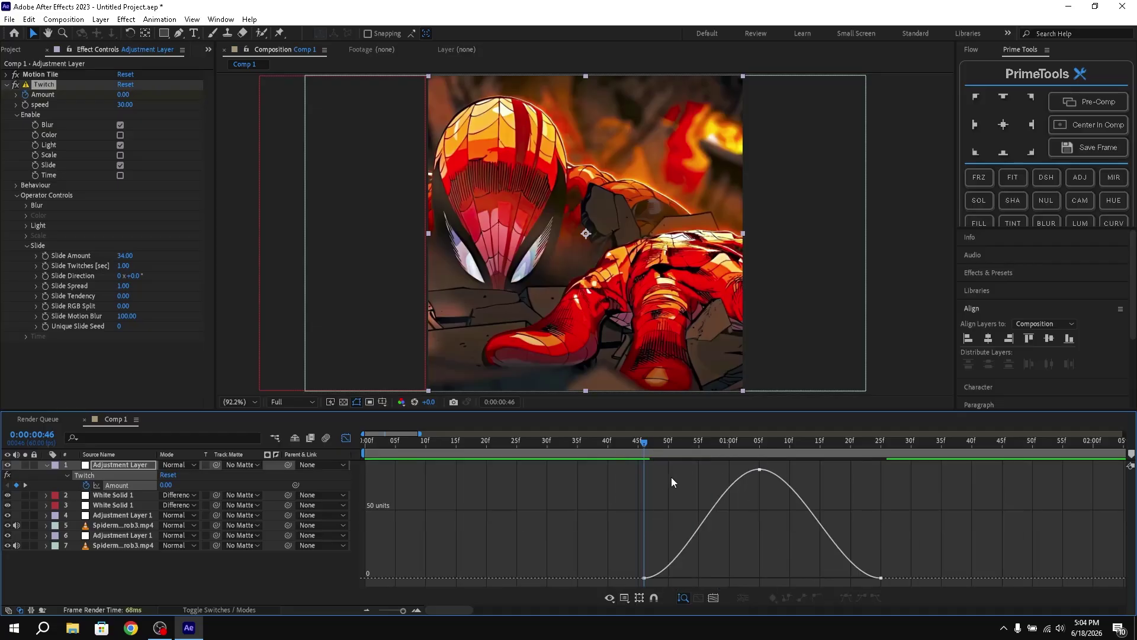
Step: Try to bend the Amount curve down after its middle keyframe, and undo both this change and the Easy Ease
{"action": "left_click_drag", "start_coordinate": [596, 464], "coordinate": [900, 596]}
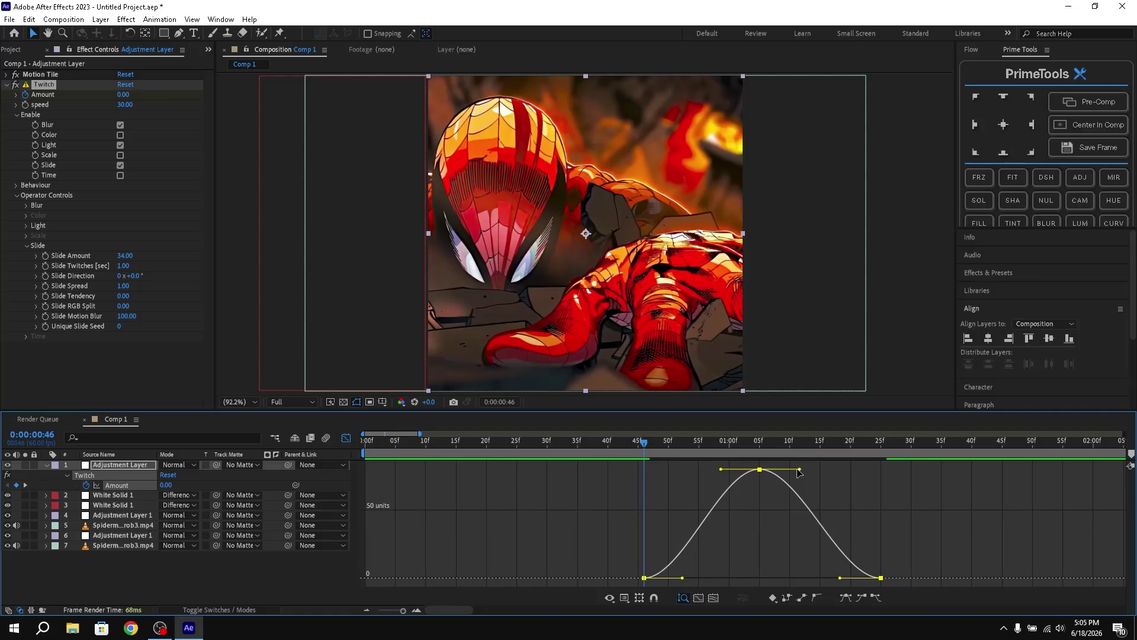
{"action": "left_click_drag", "start_coordinate": [800, 469], "coordinate": [759, 518]}
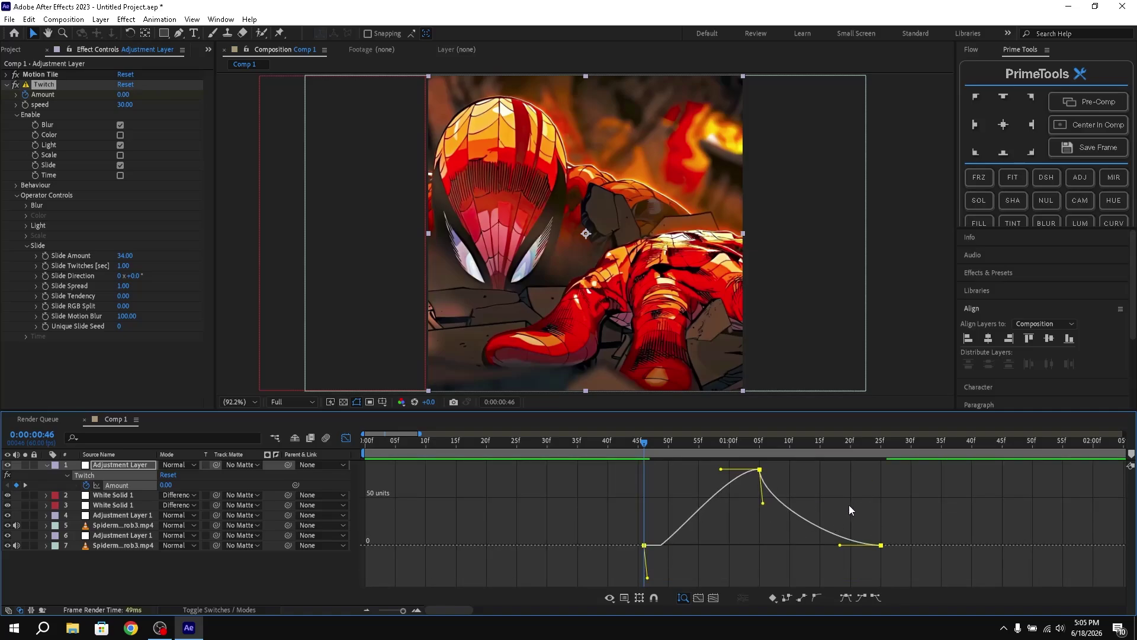
{"action": "key", "text": "ctrl+z"}
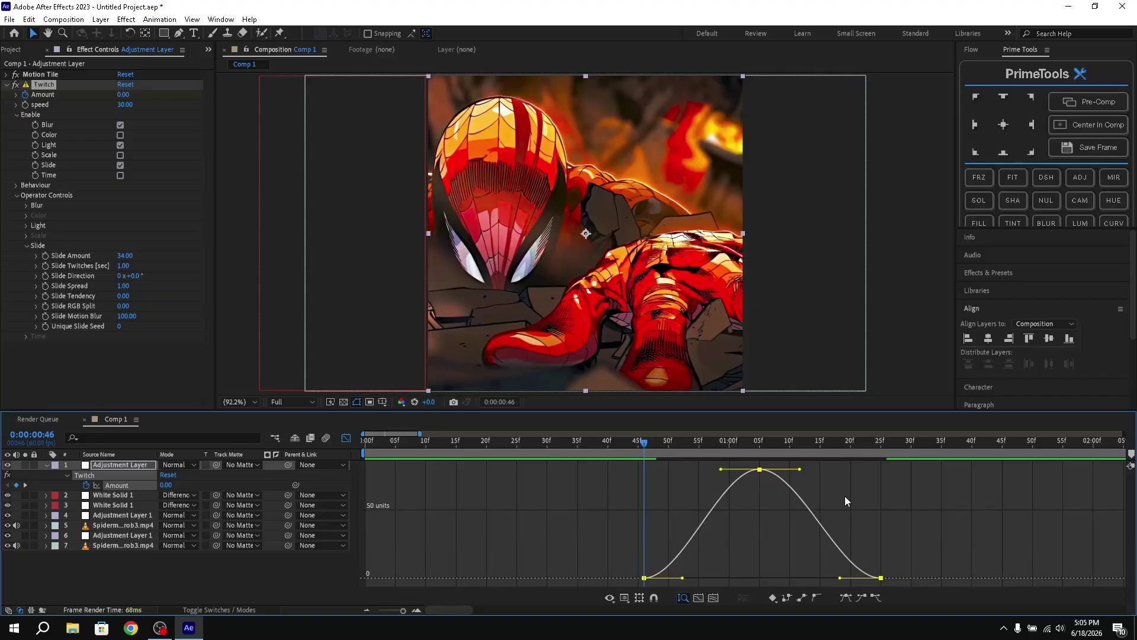
{"action": "key", "text": "ctrl+z"}
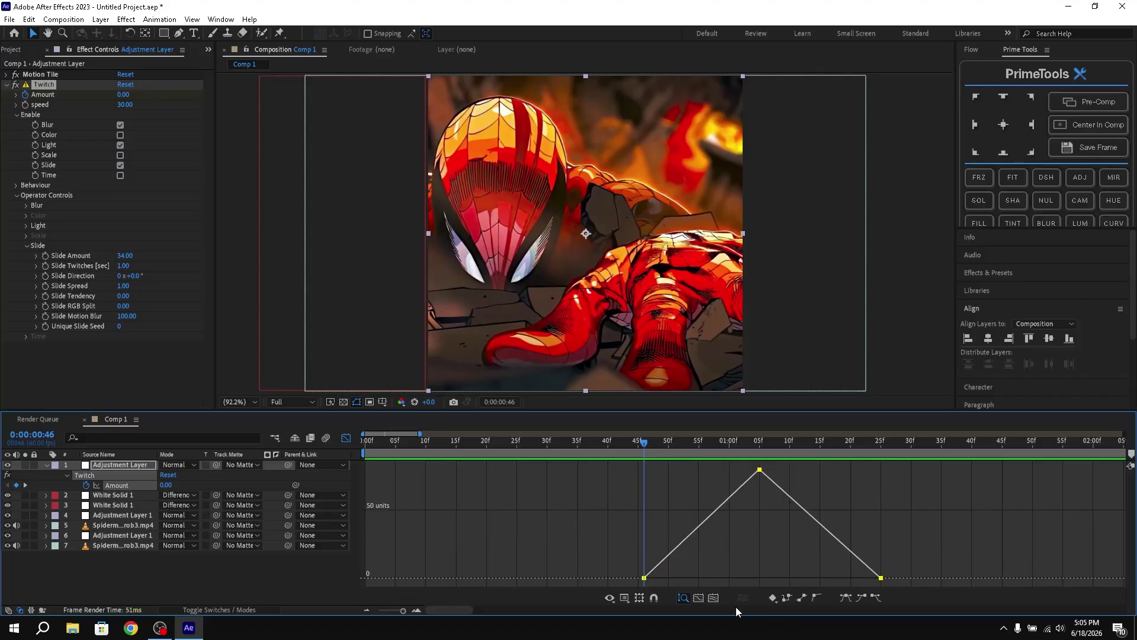
Step: Apply Easy Ease to the three Twitch Amount keyframes in the value graph
{"action": "left_click", "coordinate": [626, 598]}
{"action": "left_click", "coordinate": [655, 470]}
{"action": "key", "text": "F9"}
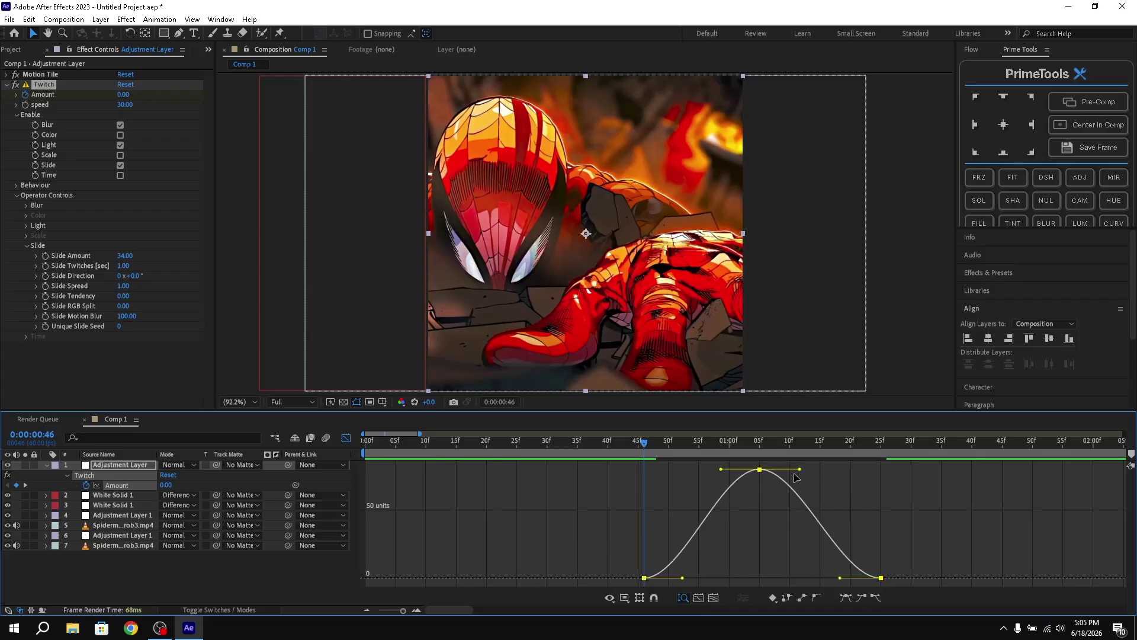
Step: Reshape the Twitch Amount value curve into a sharp peak at the middle keyframe and close the Graph Editor
{"action": "left_click", "coordinate": [760, 470]}
{"action": "mouse_move", "coordinate": [774, 485]}
{"action": "left_mouse_down"}
{"action": "mouse_move", "coordinate": [754, 510]}
{"action": "mouse_move", "coordinate": [744, 489]}
{"action": "mouse_move", "coordinate": [760, 488]}
{"action": "left_mouse_up"}
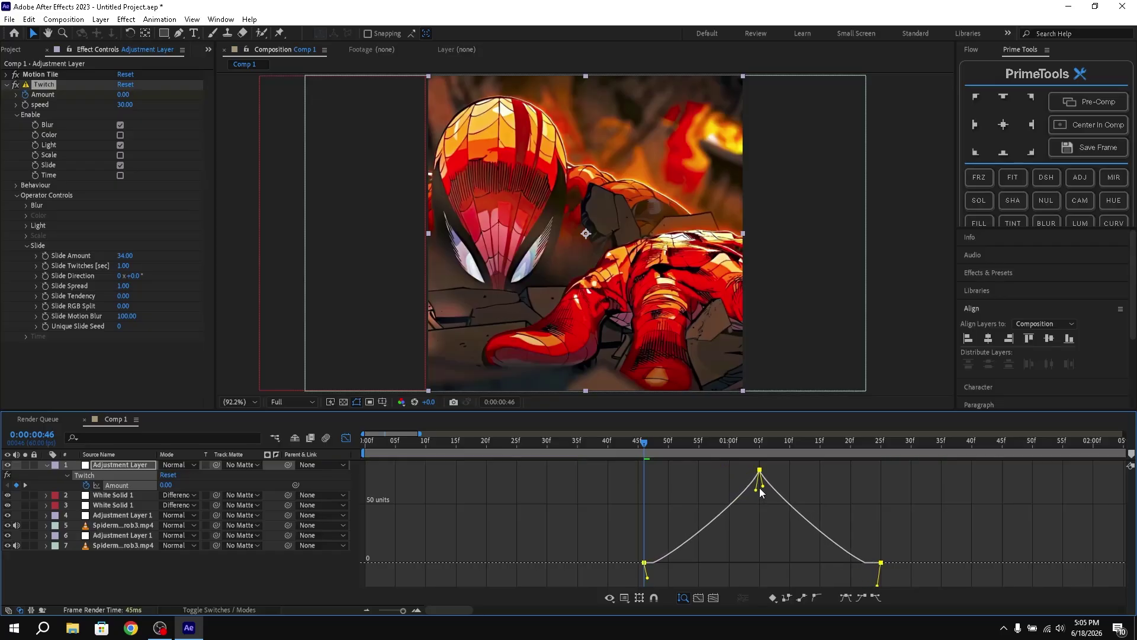
{"action": "mouse_move", "coordinate": [881, 560]}
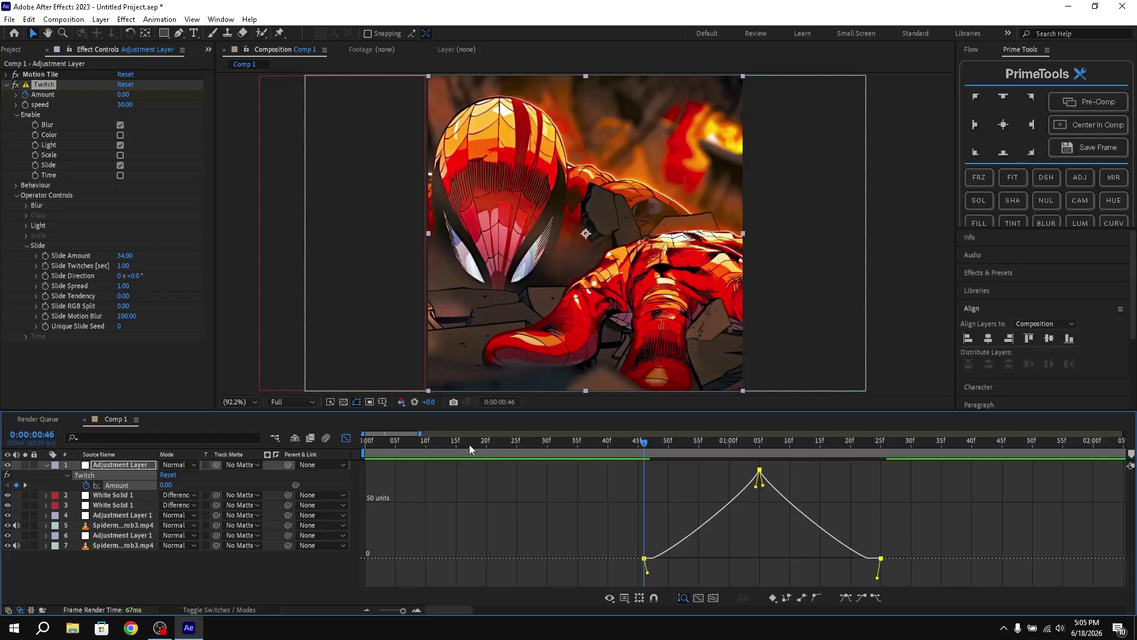
{"action": "left_click", "coordinate": [351, 435]}
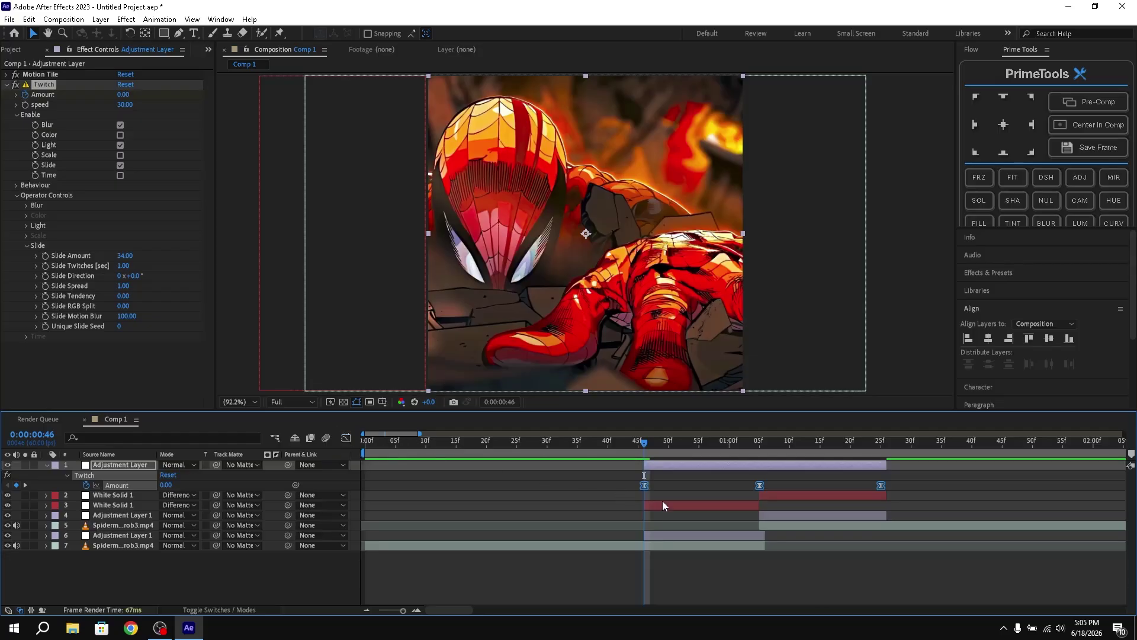
Step: Preview the finished transition from 0:00:00:43 and again from the start of the composition
{"action": "left_click_drag", "start_coordinate": [647, 446], "coordinate": [627, 446]}
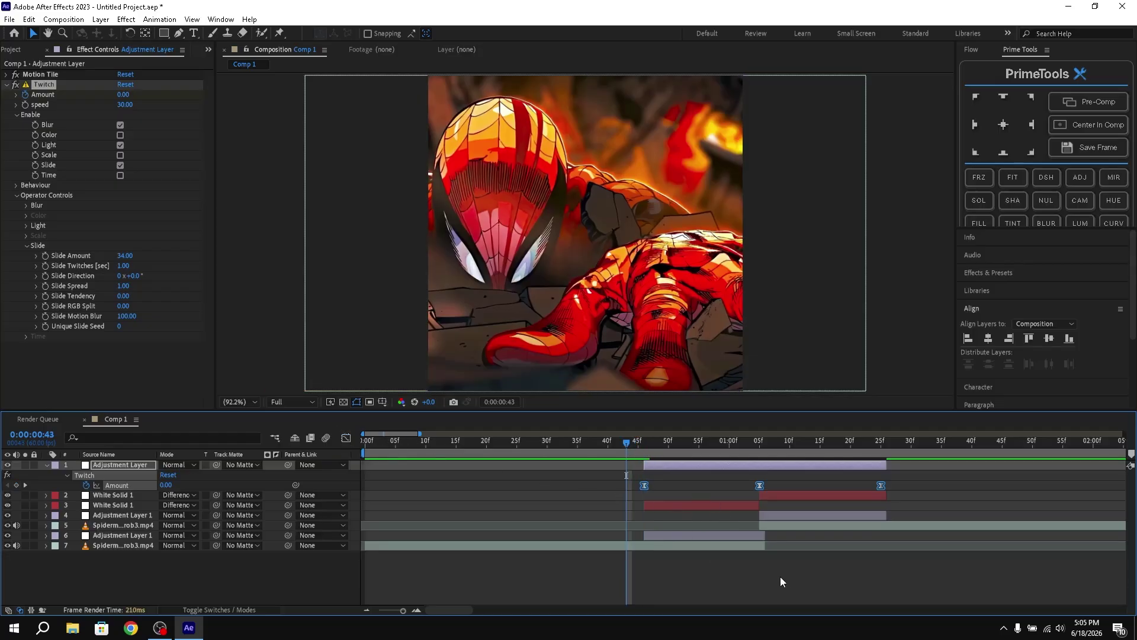
{"action": "key", "text": "space"}
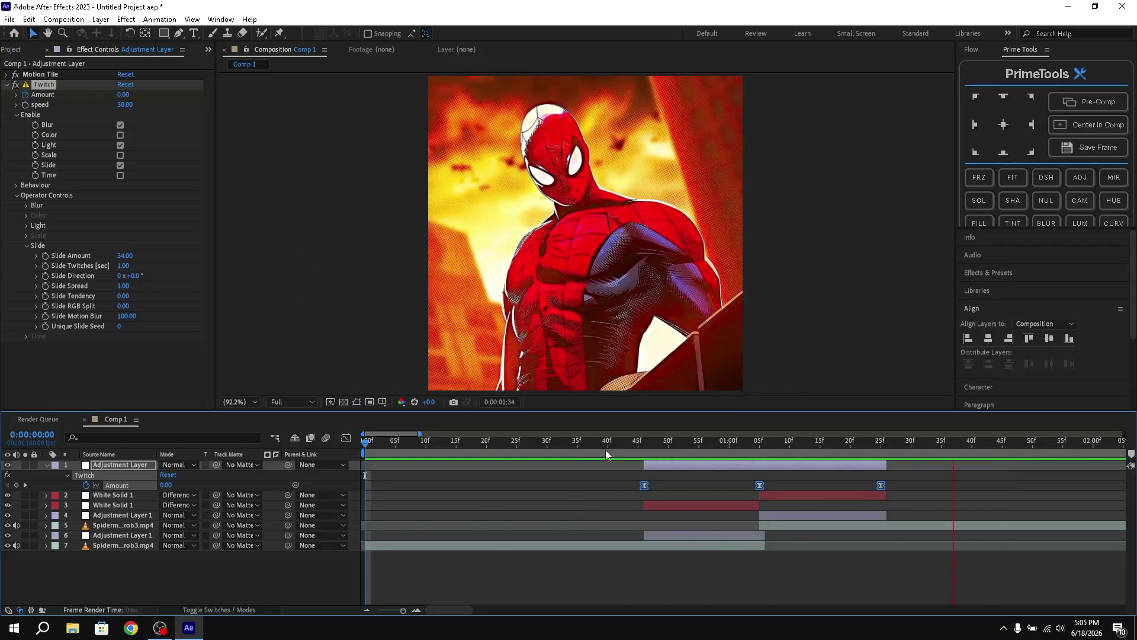
{"action": "key", "text": "space"}
{"action": "key", "text": "Home"}
{"action": "key", "text": "space"}
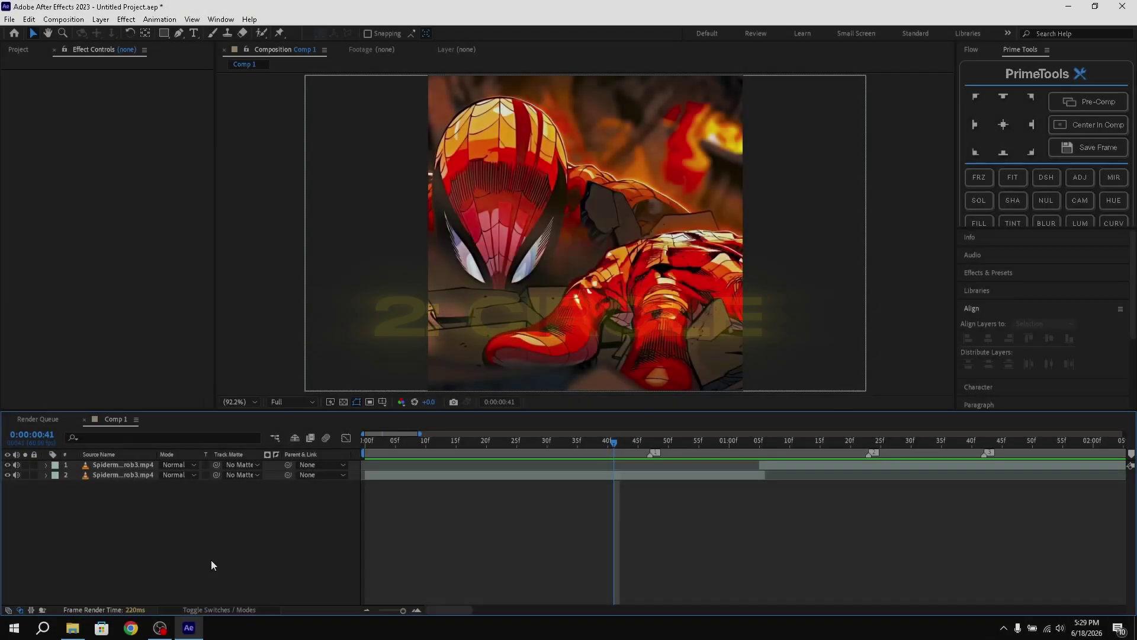
Step: Create a white 576 x 576 px solid above the two Spiderman clips
{"action": "right_click", "coordinate": [212, 552]}
{"action": "mouse_move", "coordinate": [341, 407]}
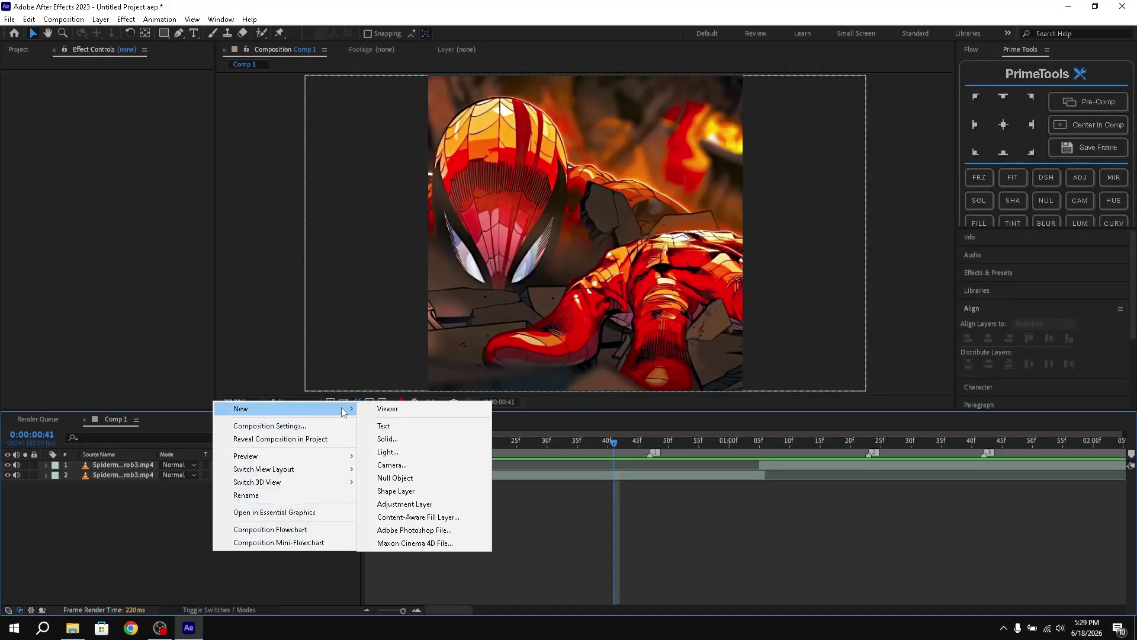
{"action": "left_click", "coordinate": [385, 439]}
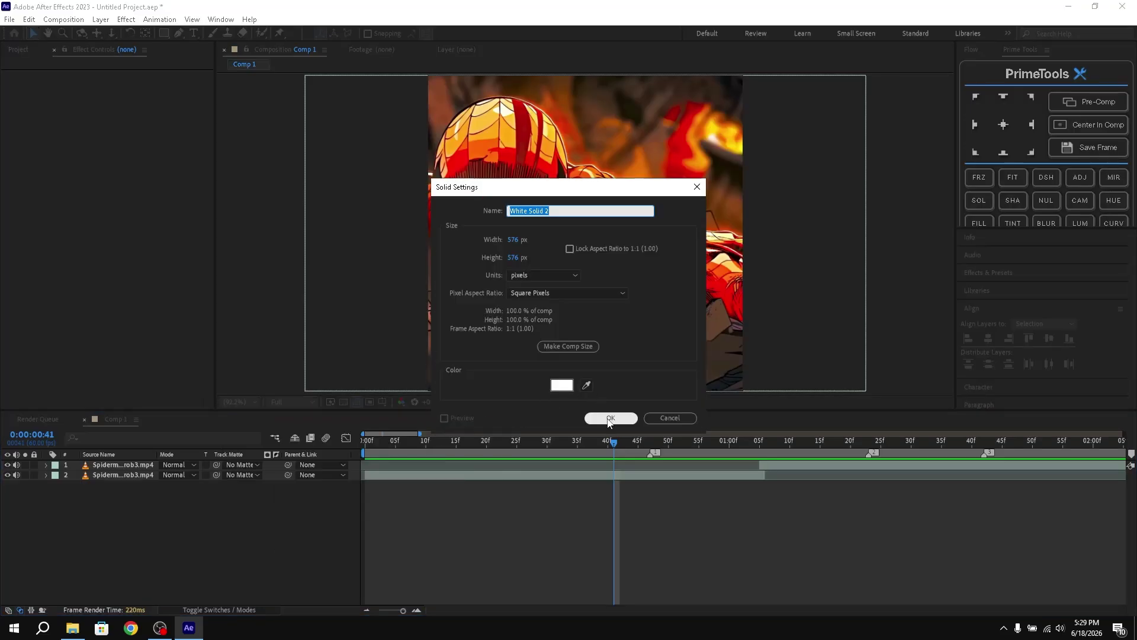
{"action": "left_click", "coordinate": [610, 418]}
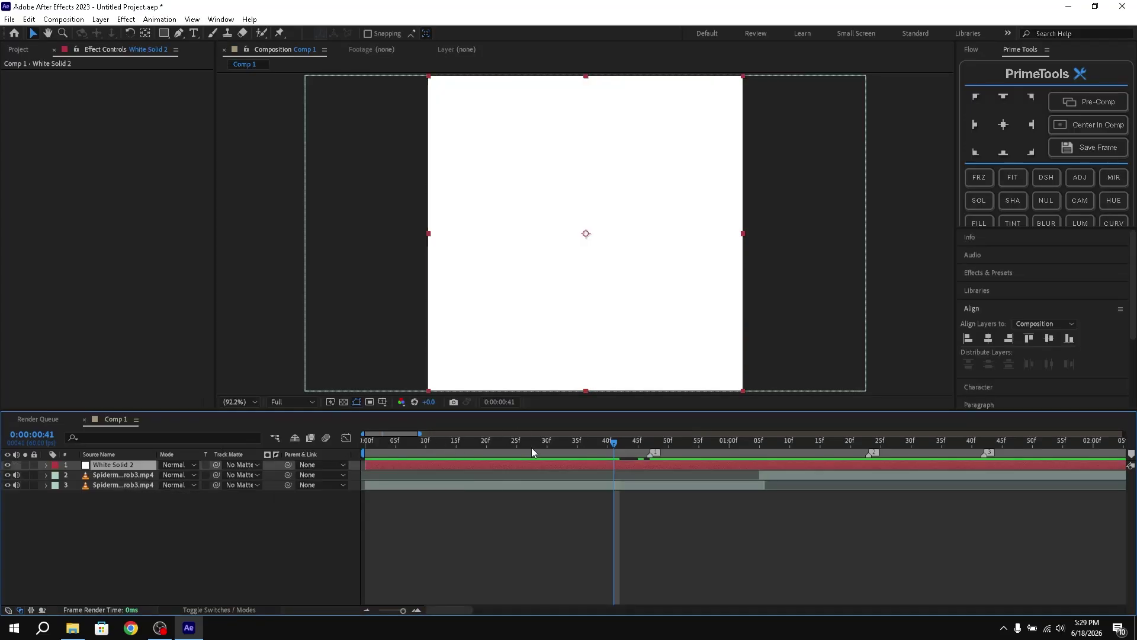
Step: Trim the white solid to start at 0:00:00:47 on the first marker and end at 0:00:01:42 on the third marker
{"action": "left_click_drag", "start_coordinate": [615, 443], "coordinate": [652, 446]}
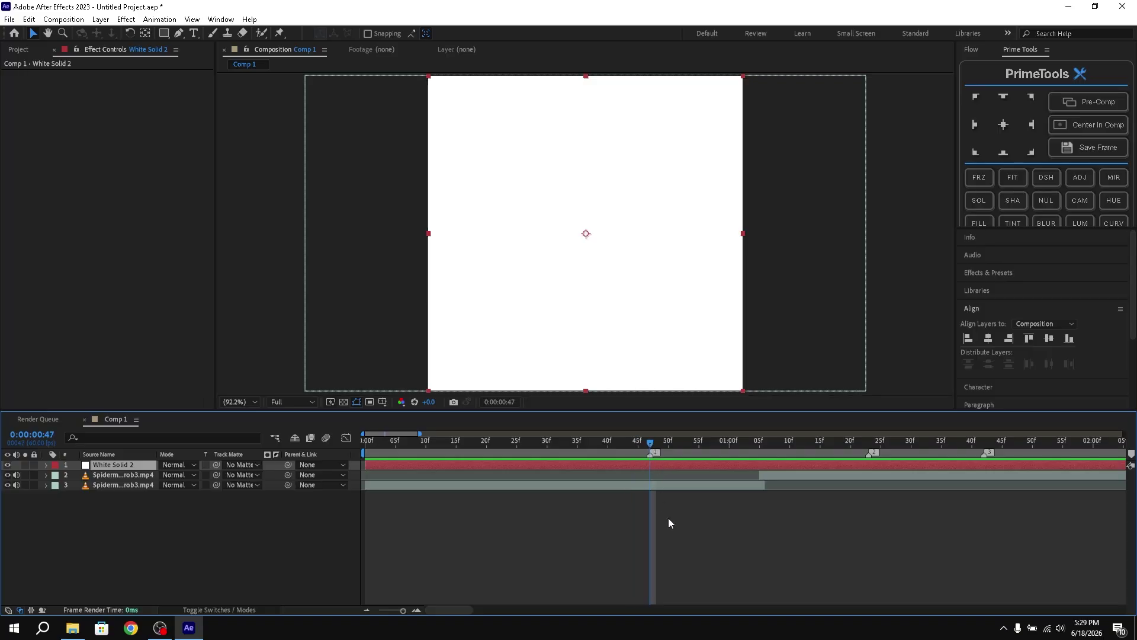
{"action": "key", "text": "alt+bracketleft"}
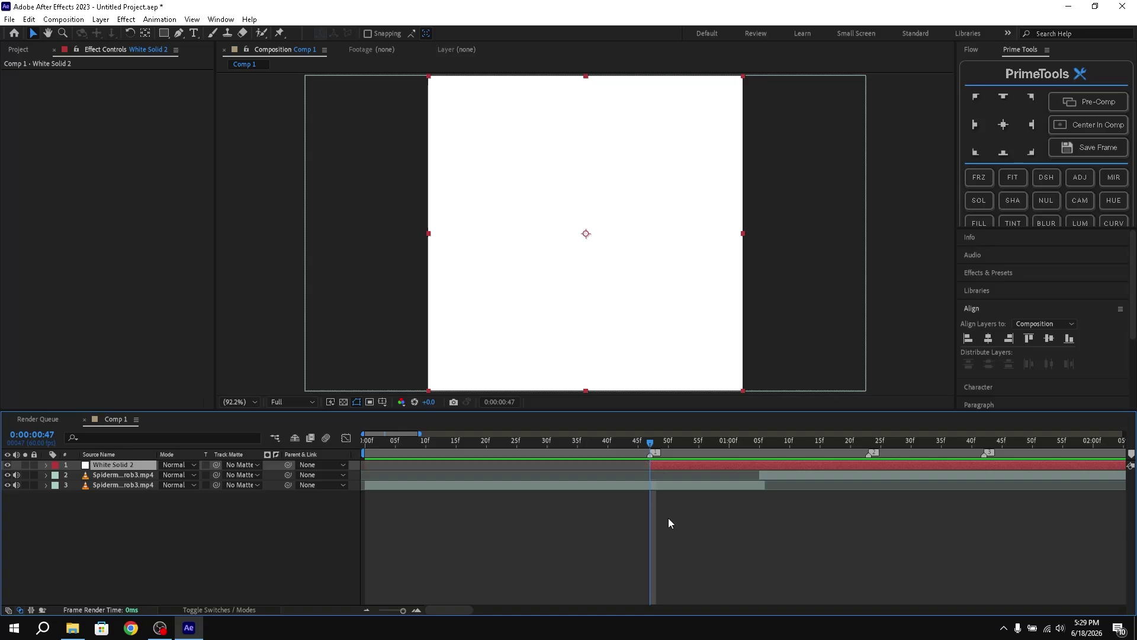
{"action": "left_click_drag", "start_coordinate": [656, 451], "coordinate": [989, 451]}
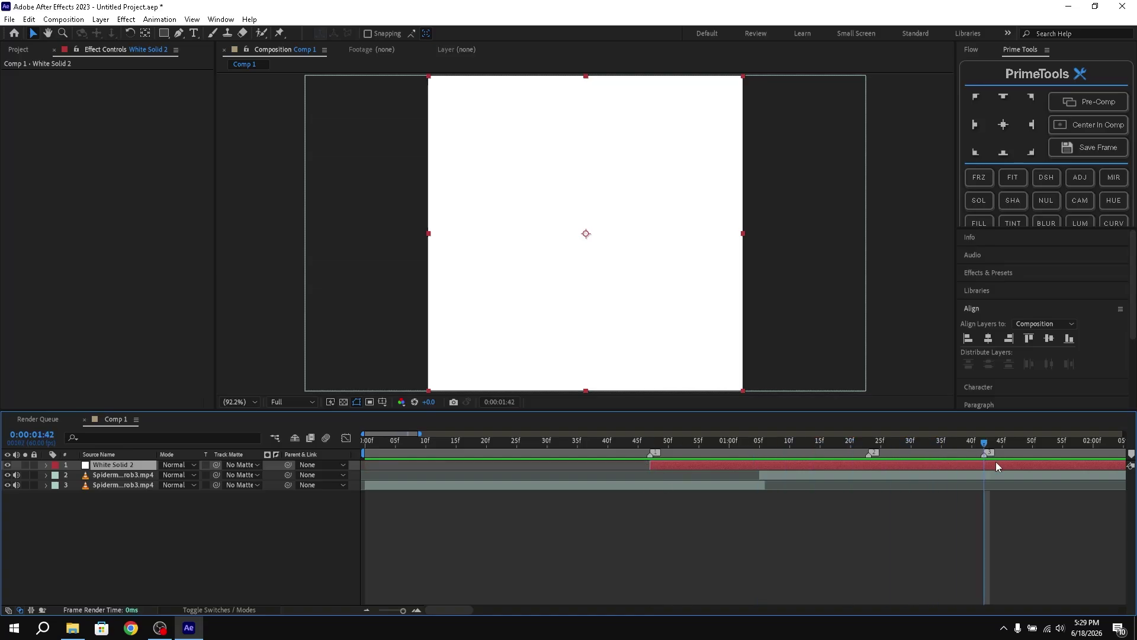
{"action": "key", "text": "alt+bracketright"}
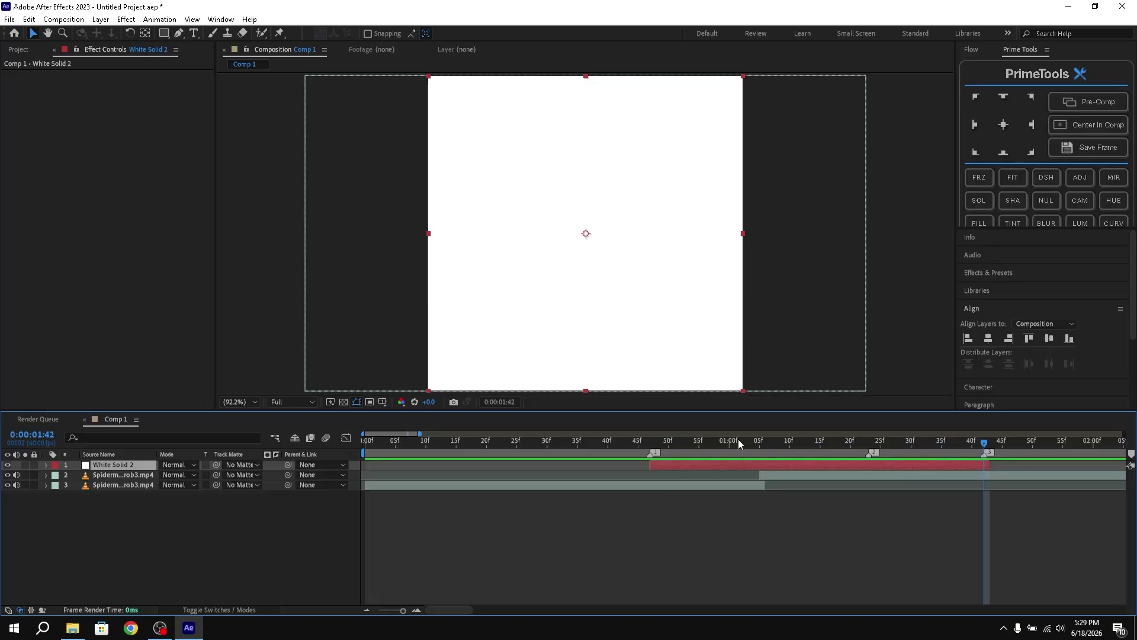
Step: Move the playhead to 0:00:00:55 and open the quick effect search for the white solid
{"action": "left_click", "coordinate": [699, 453]}
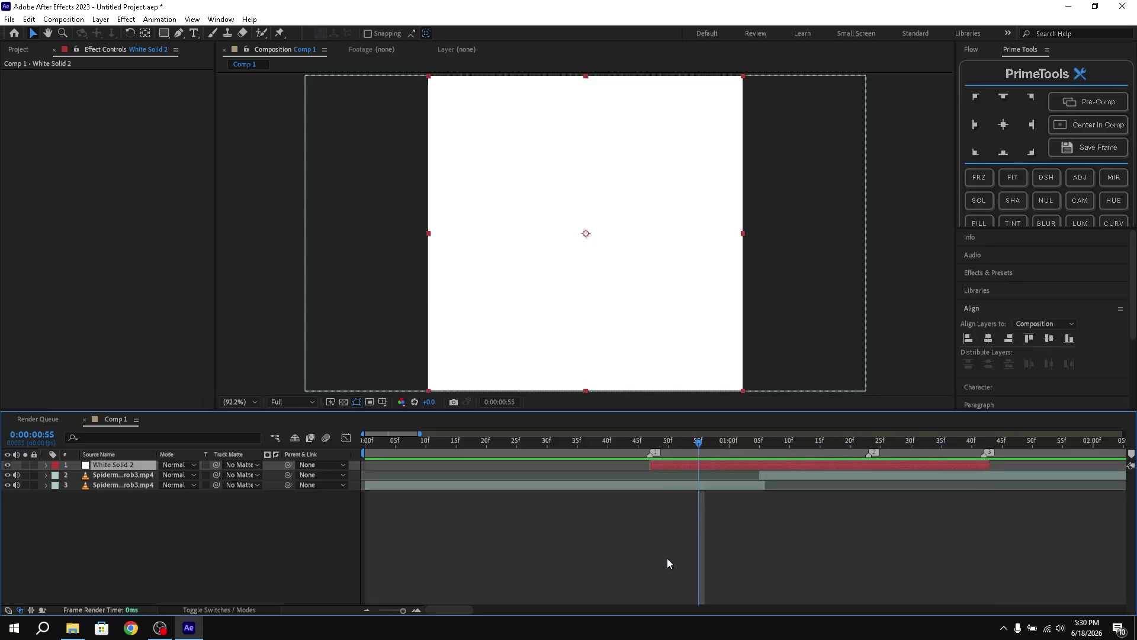
{"action": "key", "text": "ctrl+space"}
{"action": "type", "text": "bcc"}
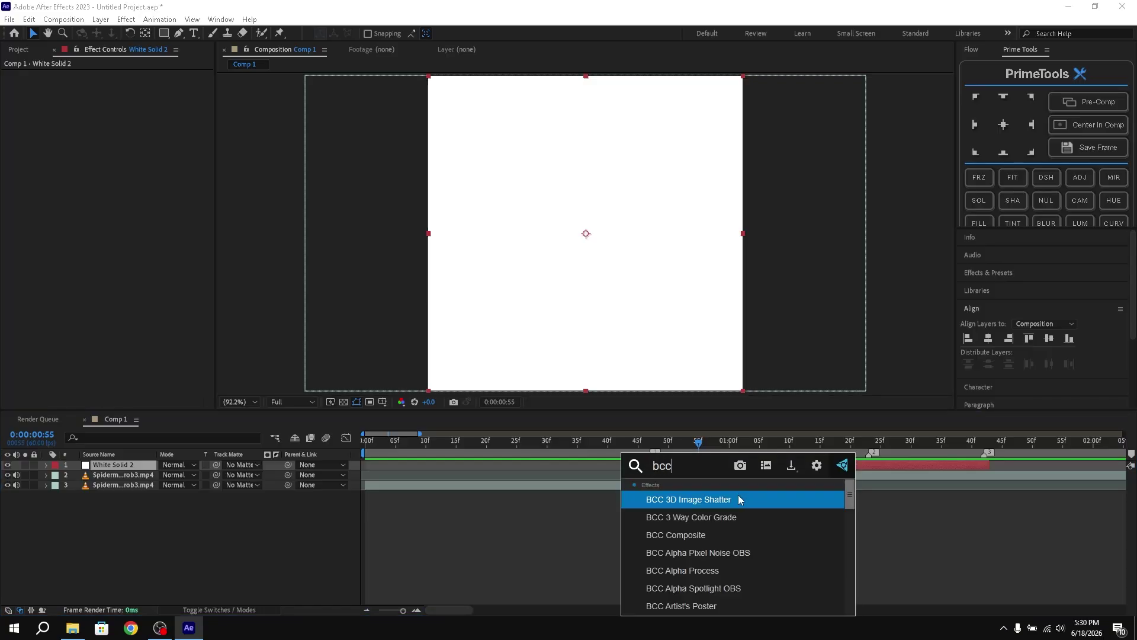
{"action": "type", "text": " f"}
{"action": "key", "text": "BackSpace"}
{"action": "key", "text": "BackSpace"}
{"action": "key", "text": "BackSpace"}
{"action": "key", "text": "BackSpace"}
{"action": "key", "text": "BackSpace"}
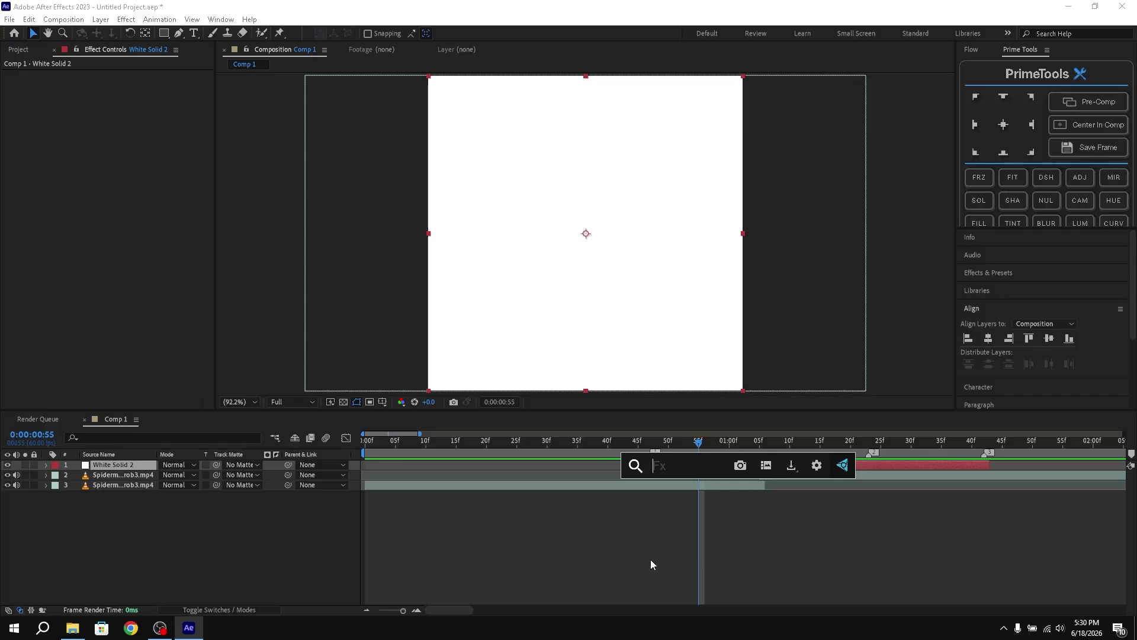
Step: Find the CC Radial ScaleWipe effect and apply it to the white solid
{"action": "type", "text": "cc"}
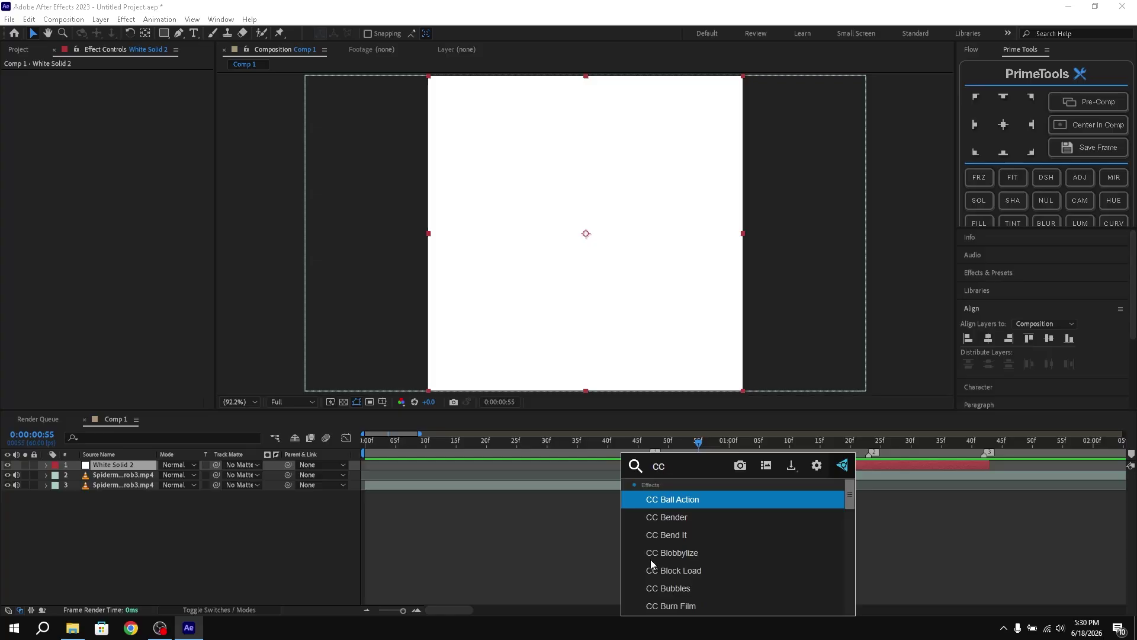
{"action": "type", "text": " radial"}
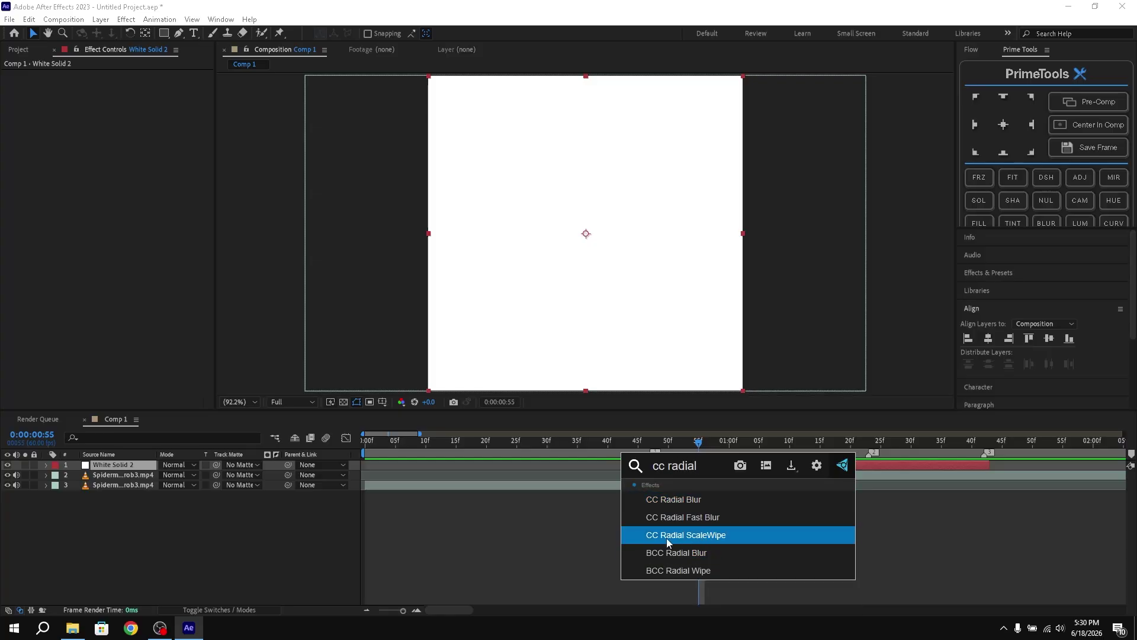
{"action": "left_click", "coordinate": [734, 535]}
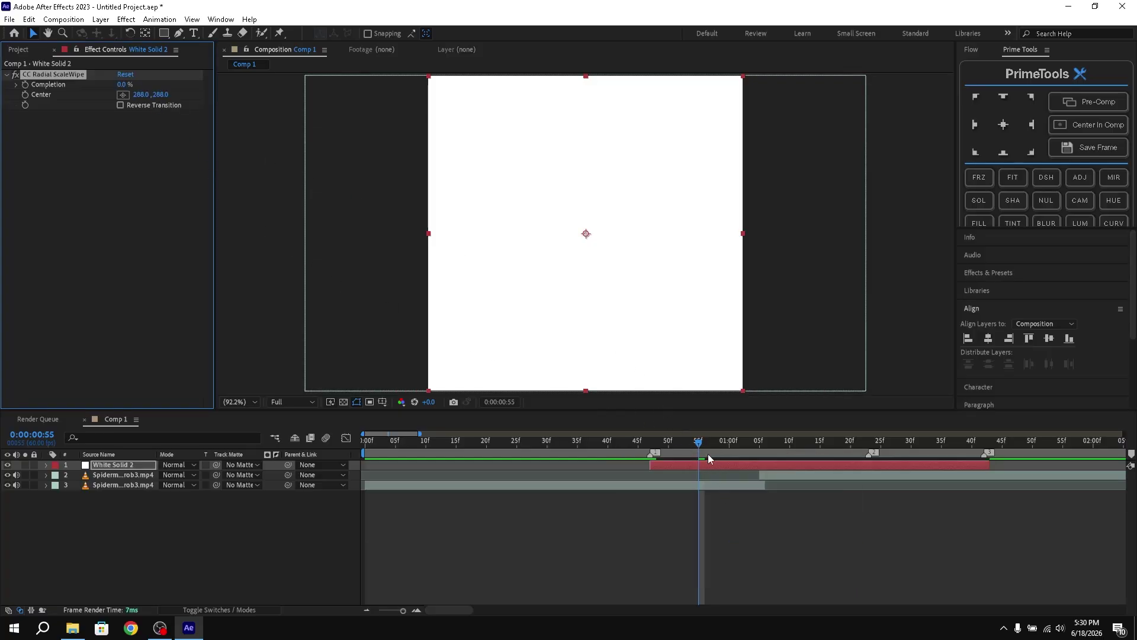
Step: Start keyframing the wipe's Completion at 0:00:00:47 on the first marker, with a value of 100%
{"action": "left_click_drag", "start_coordinate": [699, 449], "coordinate": [651, 446]}
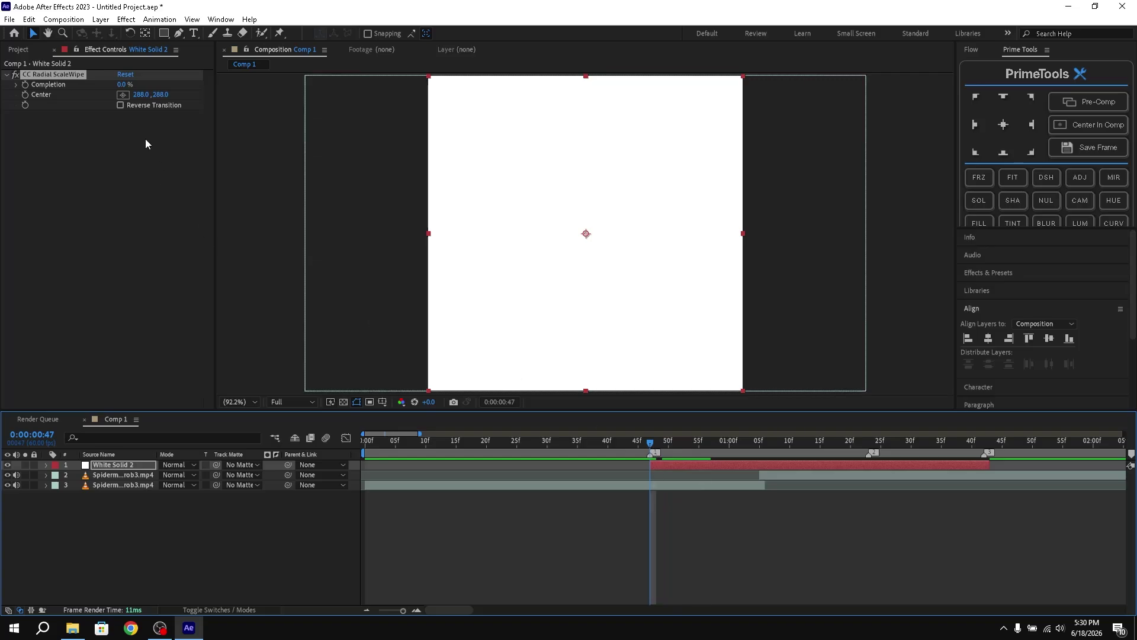
{"action": "left_click", "coordinate": [25, 84]}
{"action": "left_click", "coordinate": [122, 84]}
{"action": "type", "text": "100"}
{"action": "key", "text": "Return"}
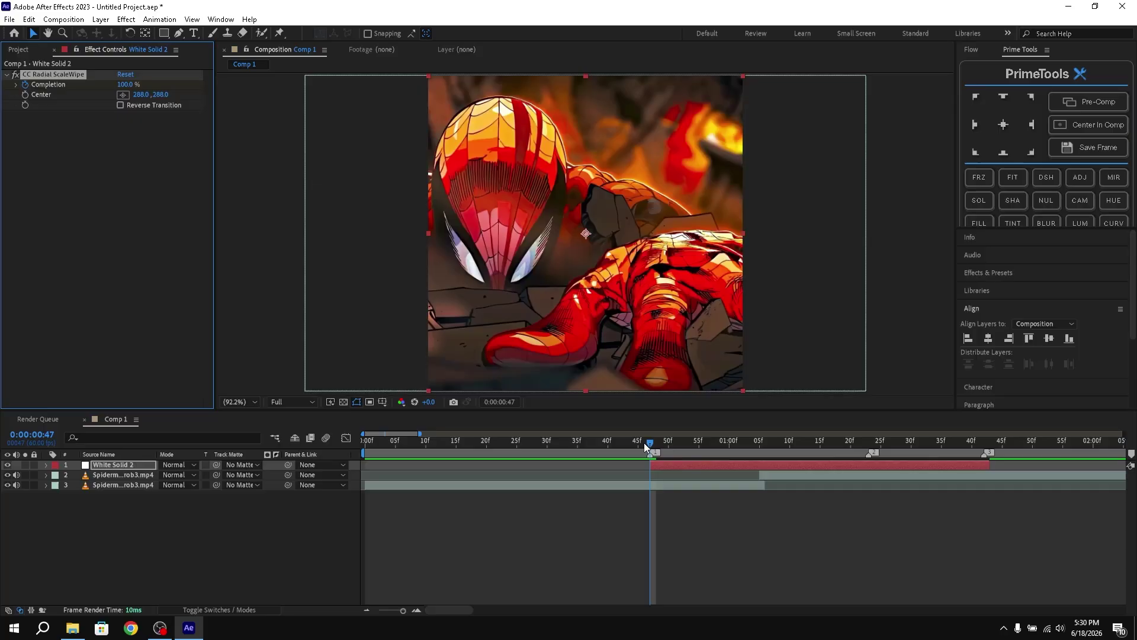
Step: Keyframe the wipe's Completion at 0% at 0:00:01:23 on the second marker
{"action": "left_click_drag", "start_coordinate": [645, 442], "coordinate": [871, 445]}
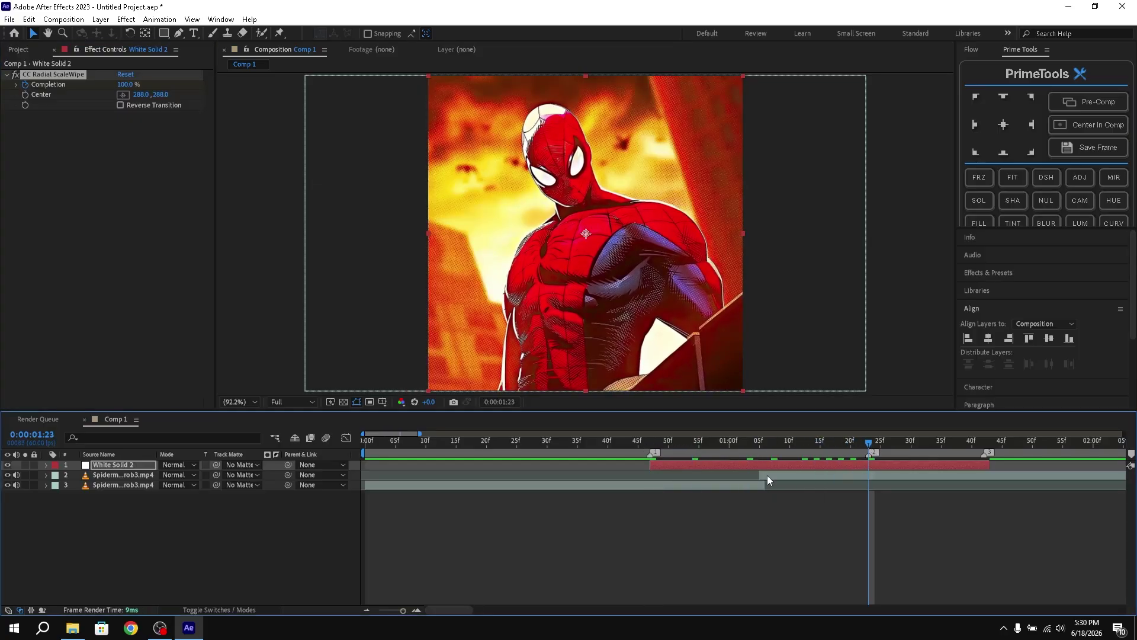
{"action": "left_click", "coordinate": [125, 85]}
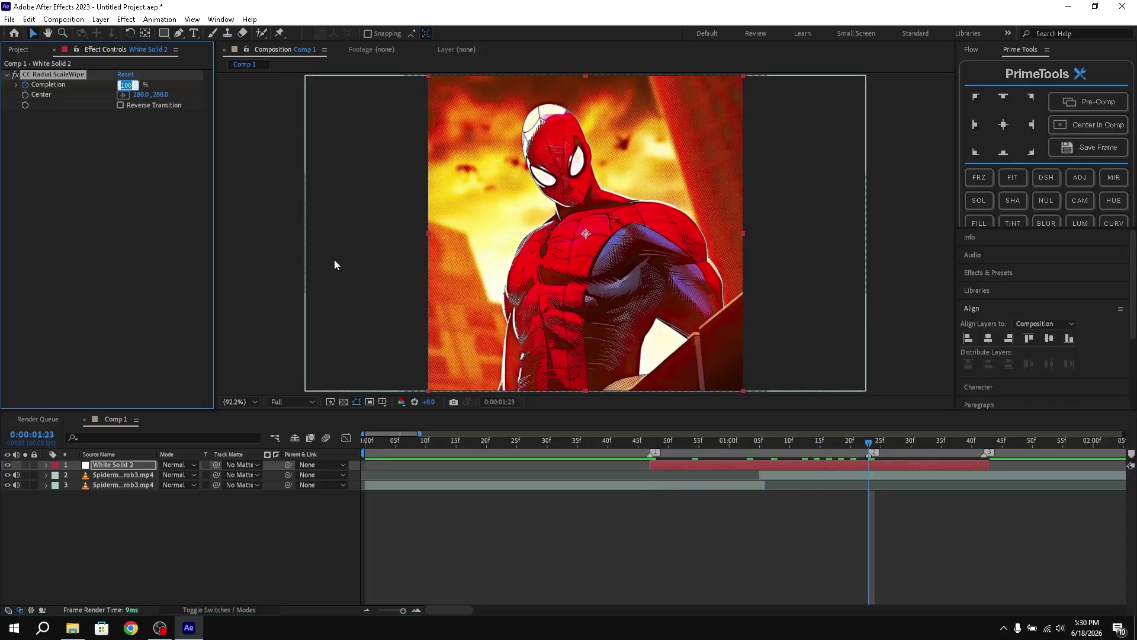
{"action": "type", "text": "0"}
{"action": "key", "text": "Return"}
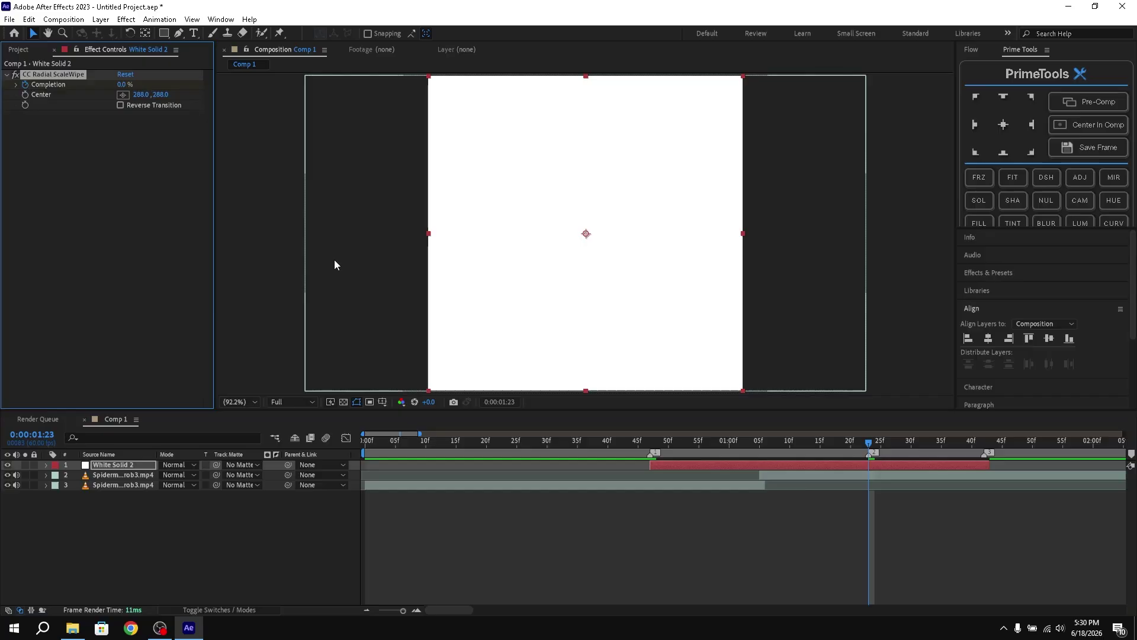
Step: Duplicate CC Radial ScaleWipe on the white solid and keyframe the copy's Completion at 0% at 0:00:01:05, where the second clip starts
{"action": "right_click", "coordinate": [48, 75]}
{"action": "left_click", "coordinate": [91, 140]}
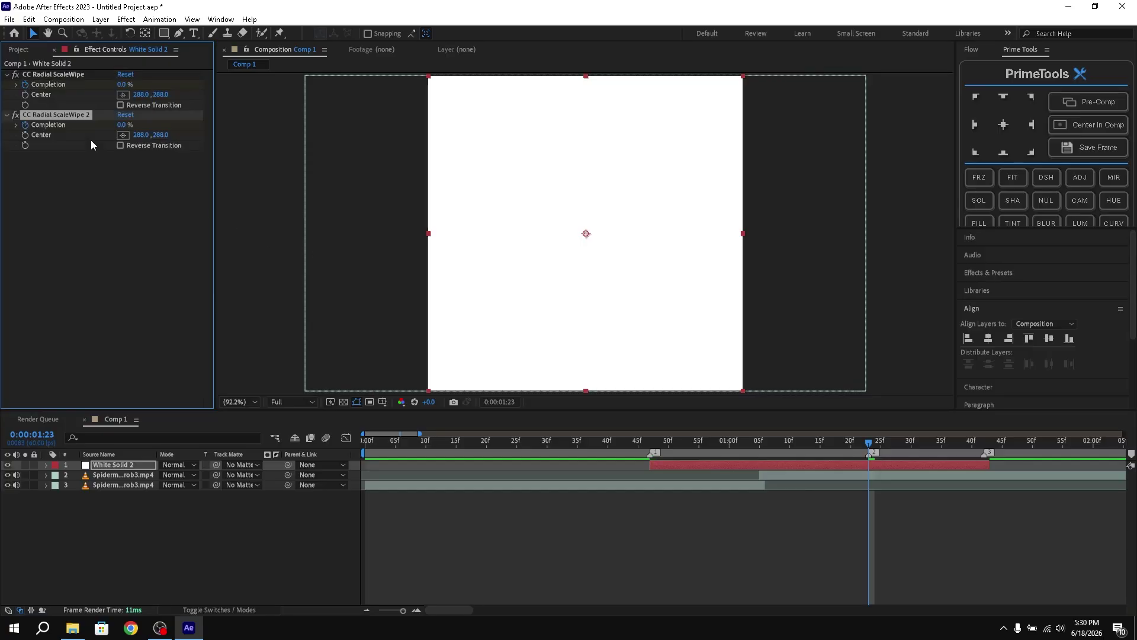
{"action": "left_click_drag", "start_coordinate": [867, 445], "coordinate": [755, 457]}
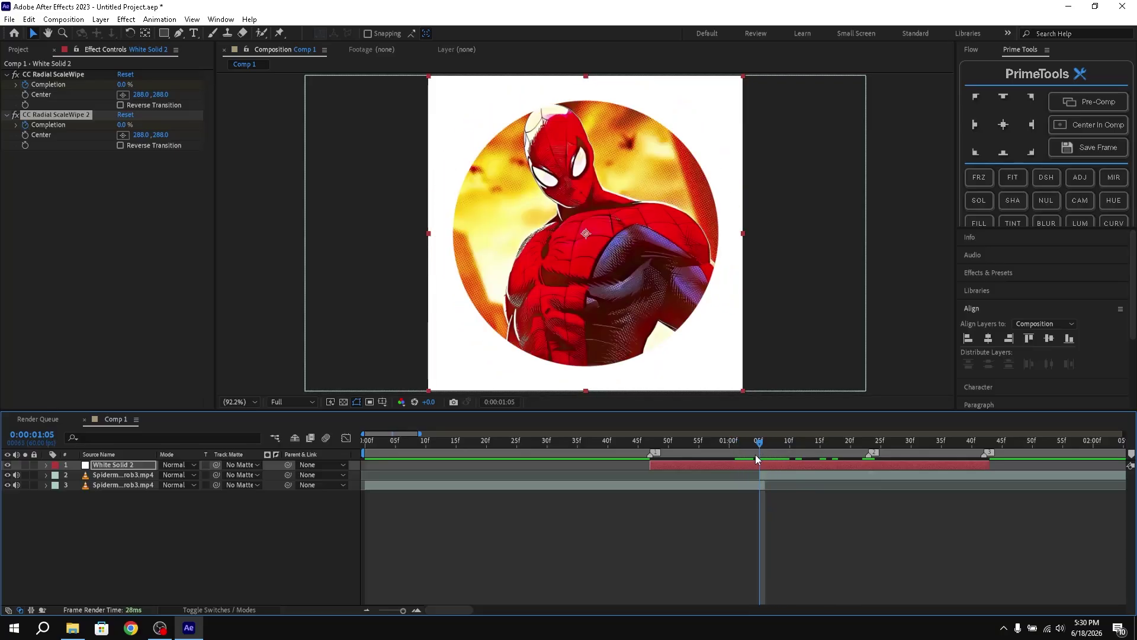
{"action": "left_click", "coordinate": [121, 128]}
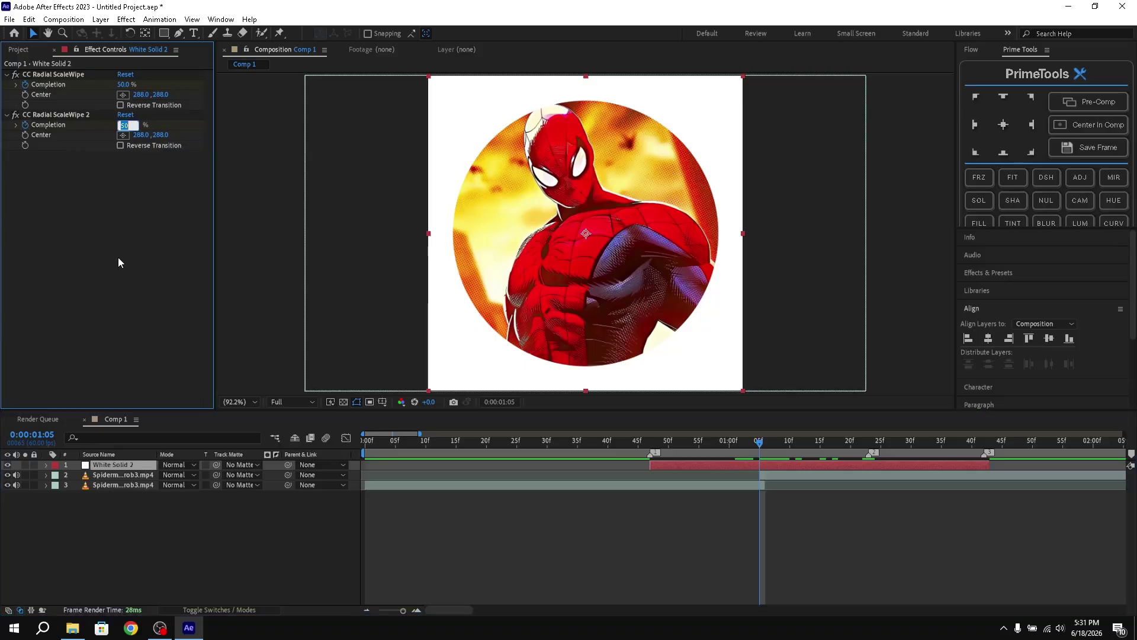
{"action": "type", "text": "0"}
{"action": "key", "text": "Return"}
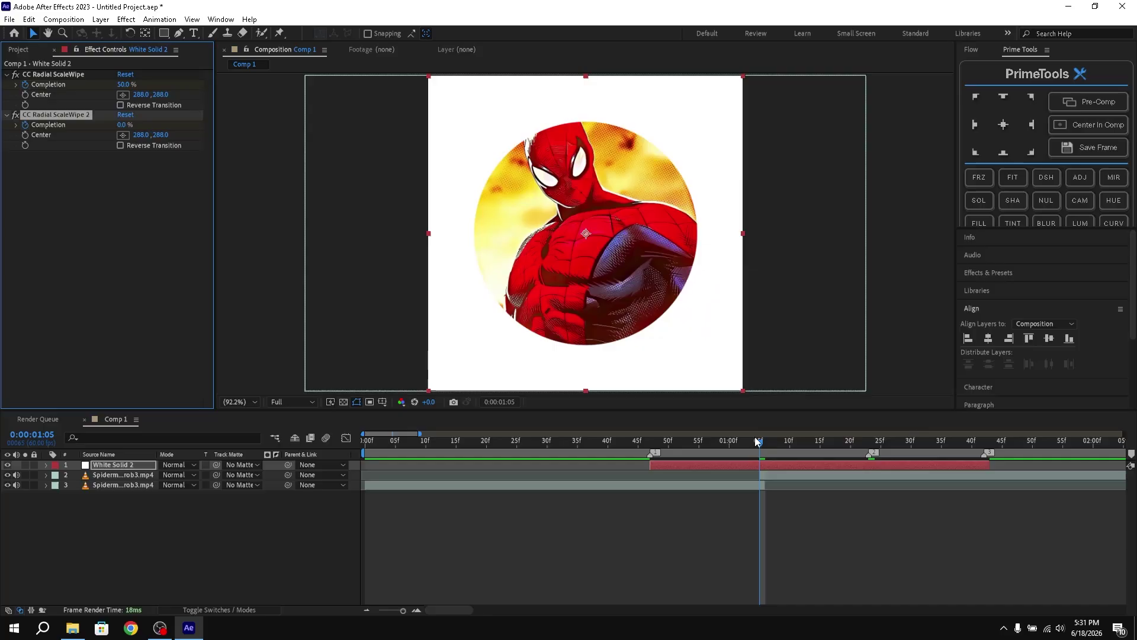
Step: Keyframe the duplicate wipe's Completion at 100% at 0:00:01:42 on the third marker
{"action": "left_click_drag", "start_coordinate": [811, 450], "coordinate": [977, 454]}
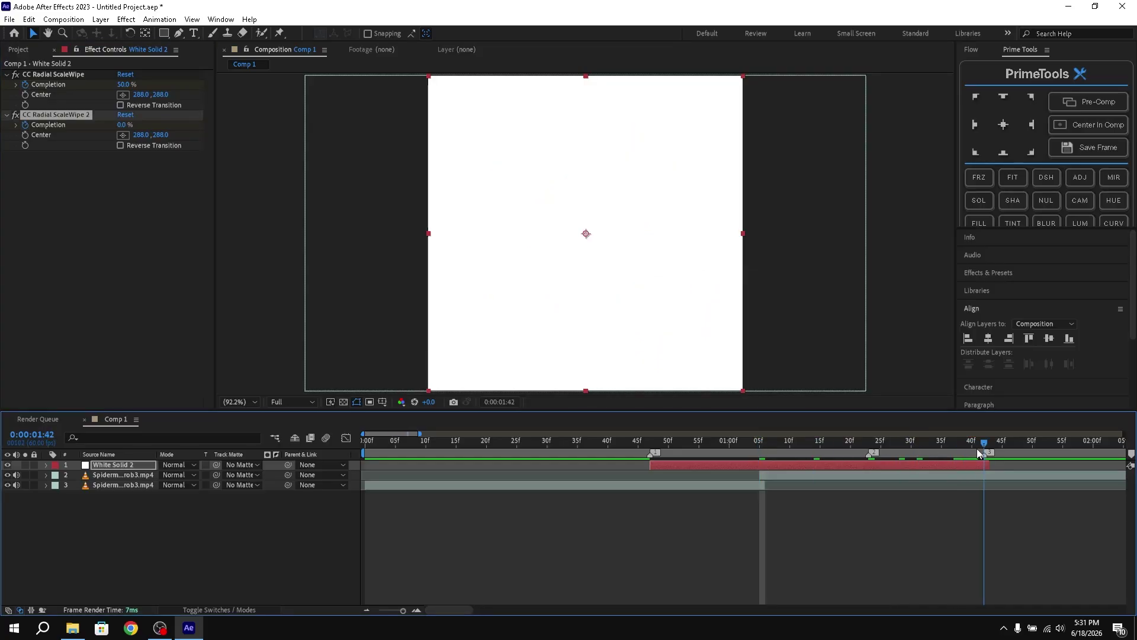
{"action": "left_click", "coordinate": [122, 125]}
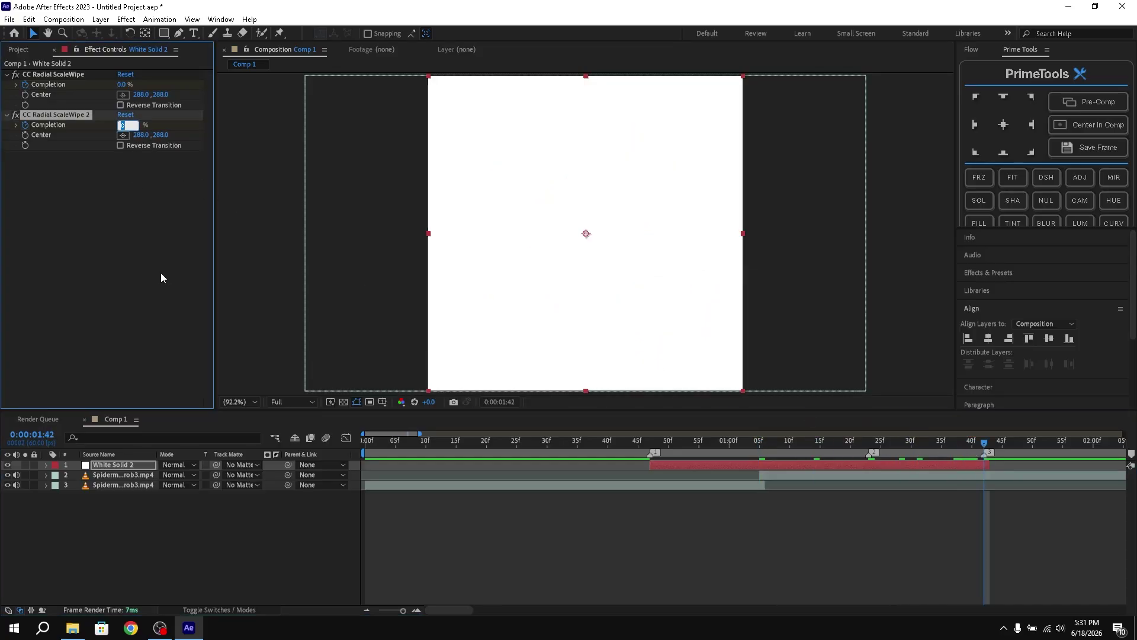
{"action": "type", "text": "100"}
{"action": "key", "text": "Return"}
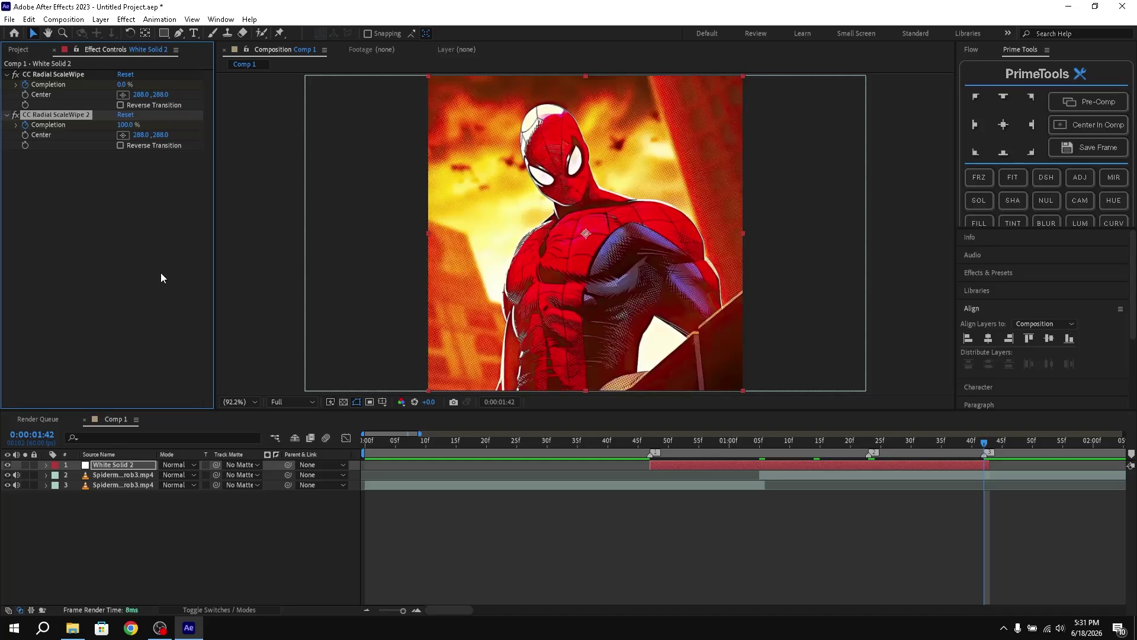
Step: Check the wipe up to 0:00:00:52 and reveal the white solid's keyframes in the timeline
{"action": "left_click", "coordinate": [619, 449]}
{"action": "left_click_drag", "start_coordinate": [629, 445], "coordinate": [682, 444]}
{"action": "left_click", "coordinate": [713, 467]}
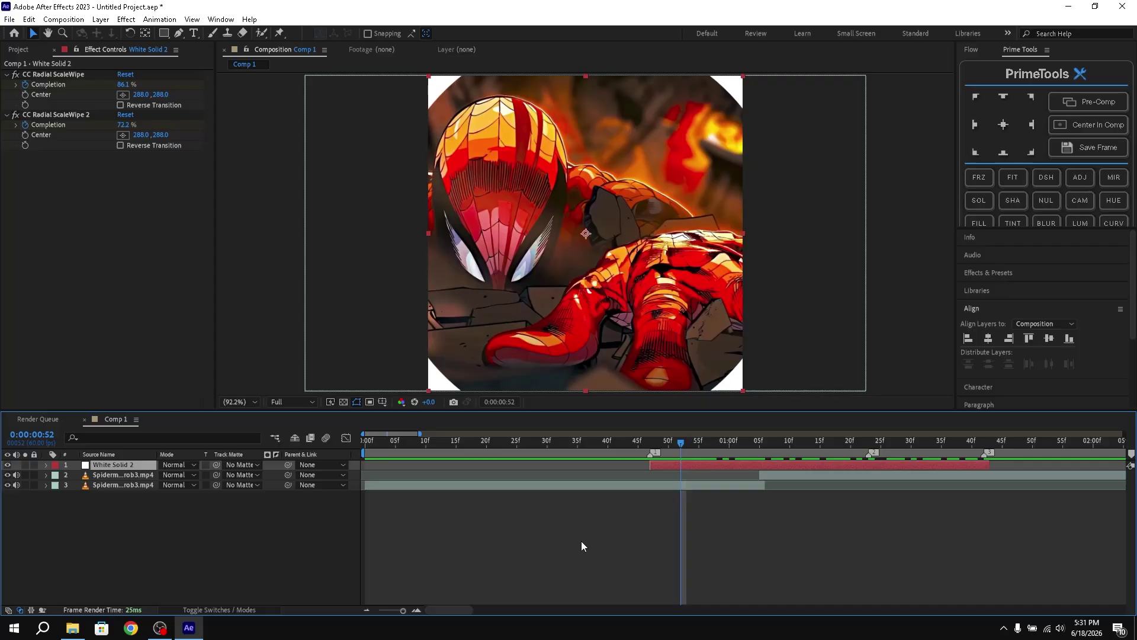
{"action": "key", "text": "u"}
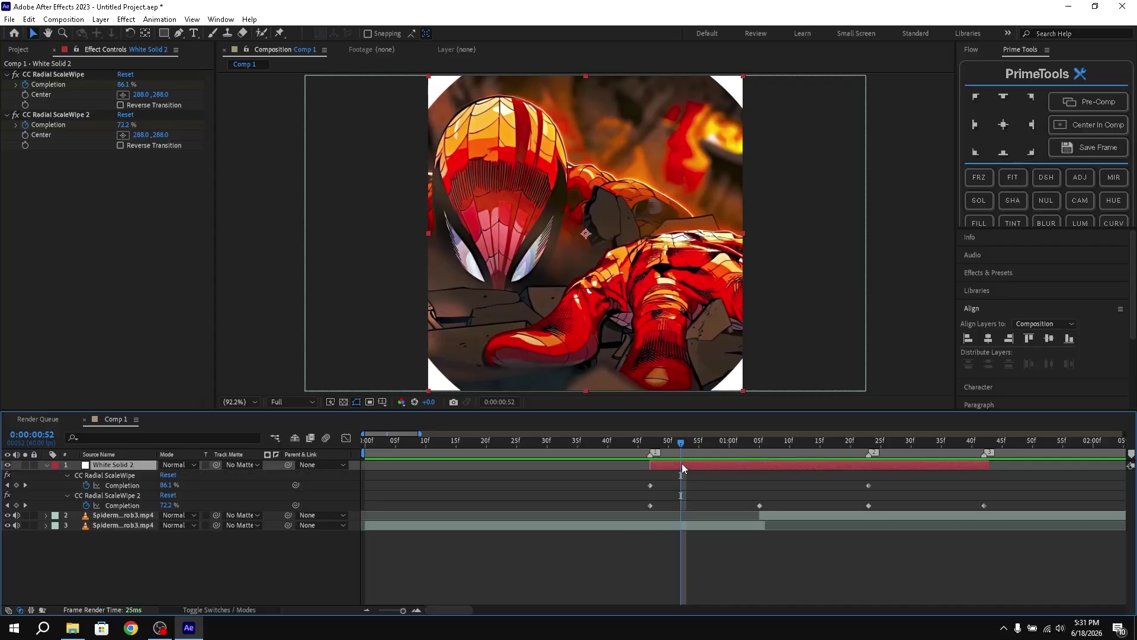
Step: Delete the duplicate wipe's inherited Completion keyframes at 0:00:01:23 and 0:00:00:47
{"action": "left_click_drag", "start_coordinate": [680, 446], "coordinate": [632, 446]}
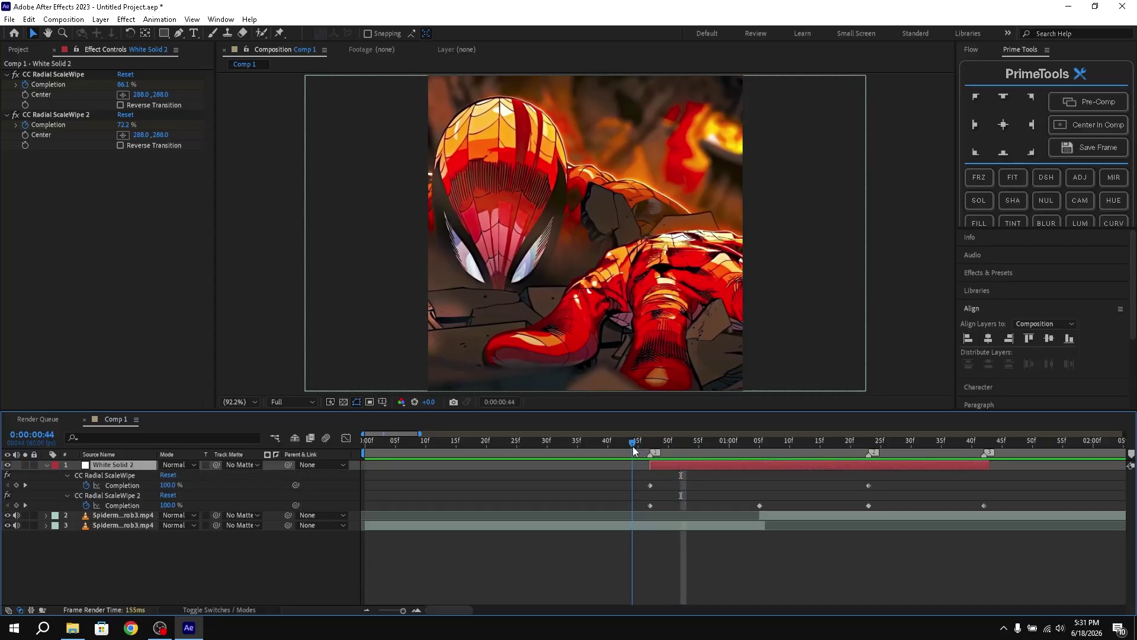
{"action": "left_click", "coordinate": [82, 76]}
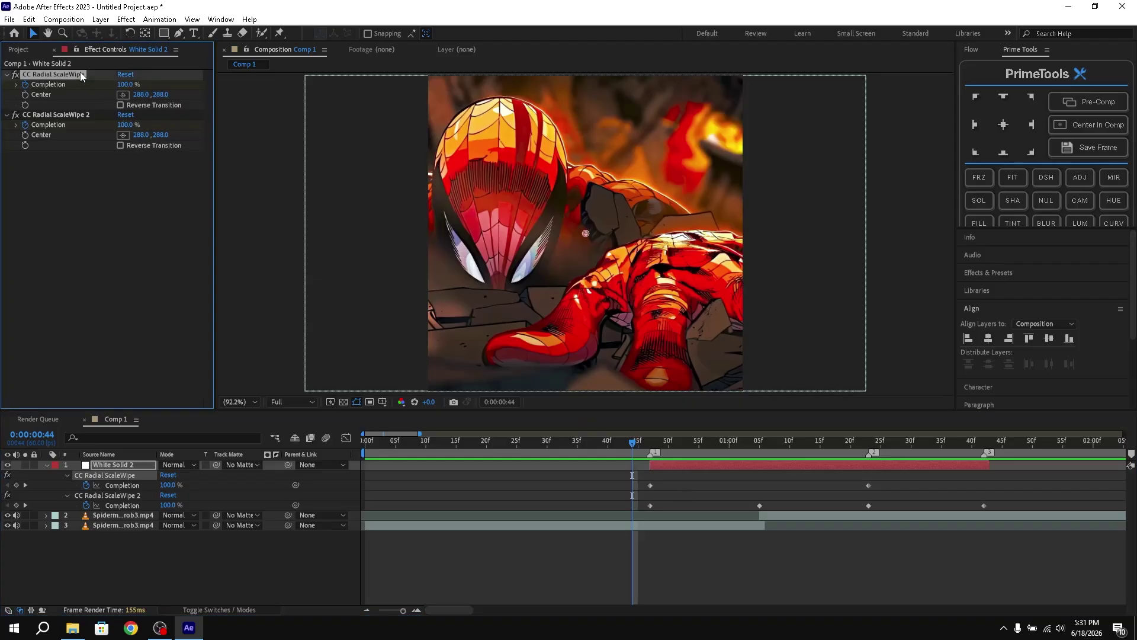
{"action": "left_click", "coordinate": [651, 485]}
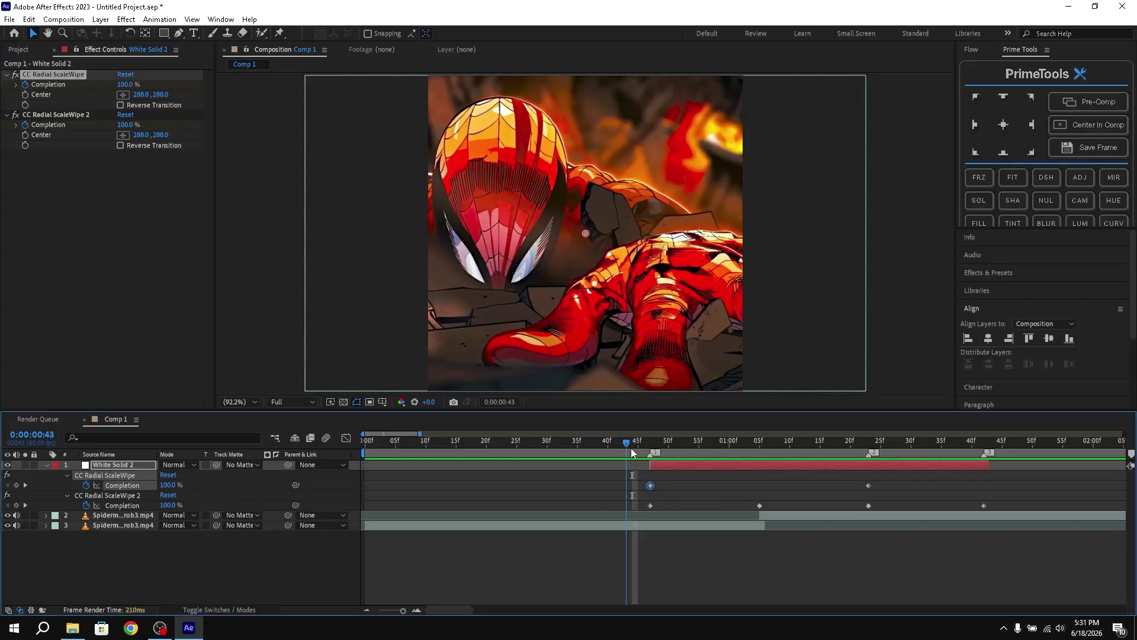
{"action": "left_click_drag", "start_coordinate": [631, 448], "coordinate": [866, 460]}
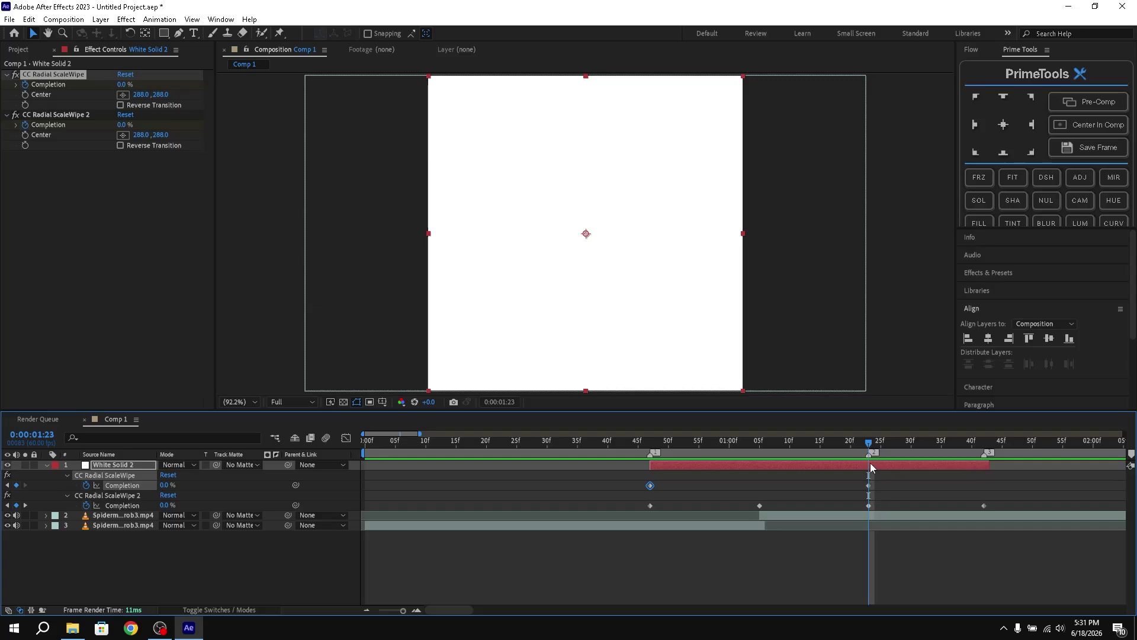
{"action": "left_click", "coordinate": [869, 505]}
{"action": "key", "text": "Delete"}
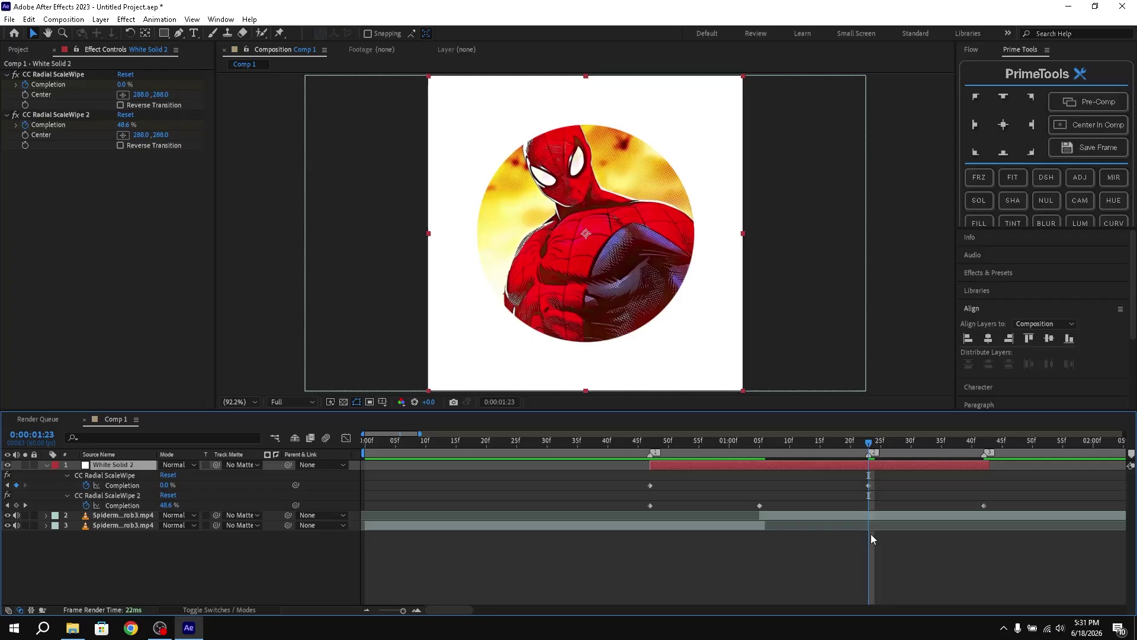
{"action": "left_click", "coordinate": [651, 506]}
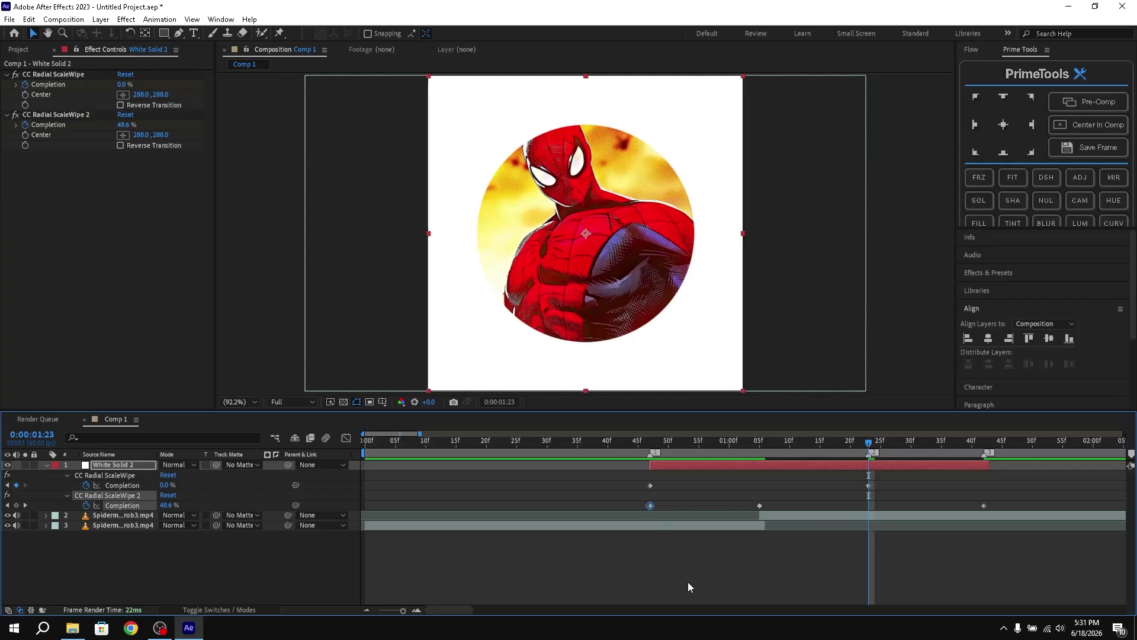
{"action": "key", "text": "Delete"}
Step: Preview the two-part radial wipe from 0:00:00:44 and scrub through it again from 0:00:00:42
{"action": "left_click", "coordinate": [631, 452]}
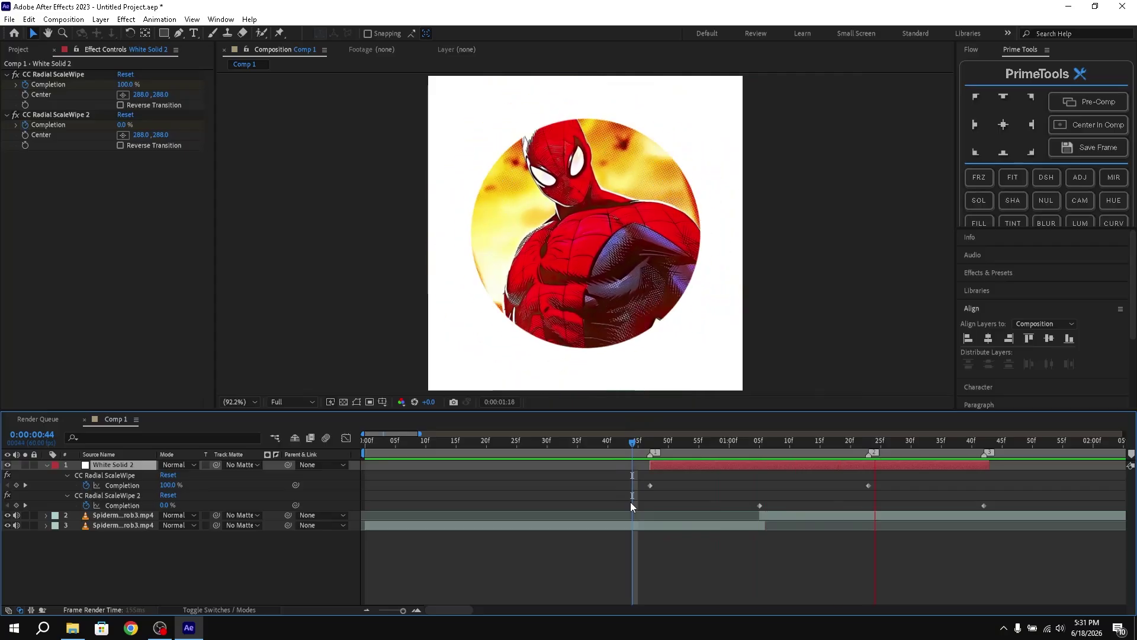
{"action": "key", "text": "space"}
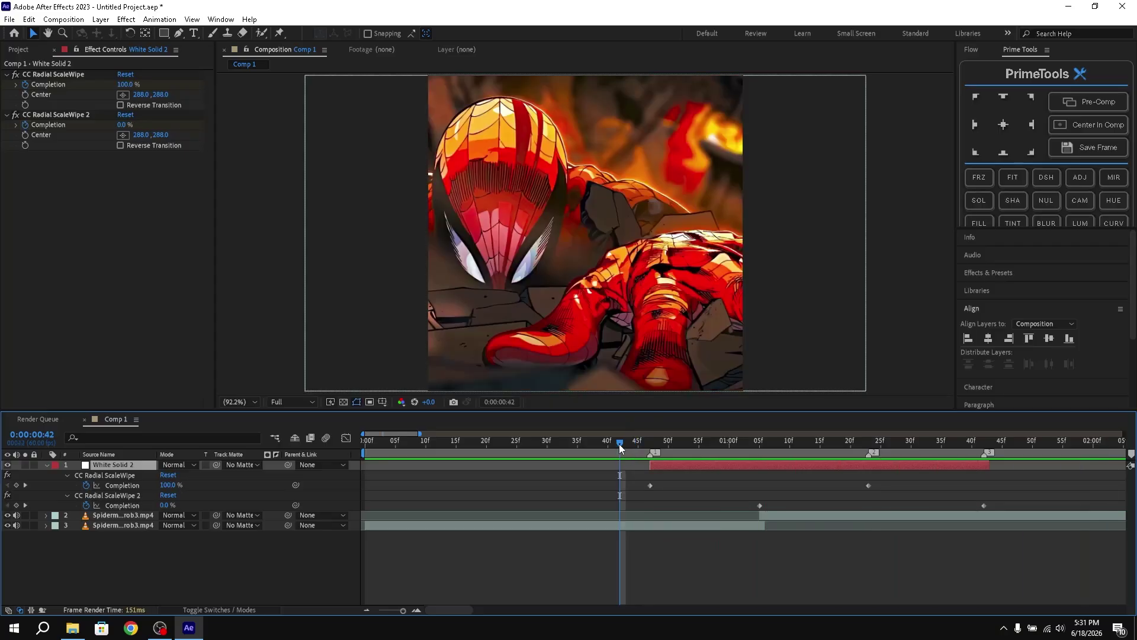
{"action": "left_click_drag", "start_coordinate": [620, 444], "coordinate": [771, 481]}
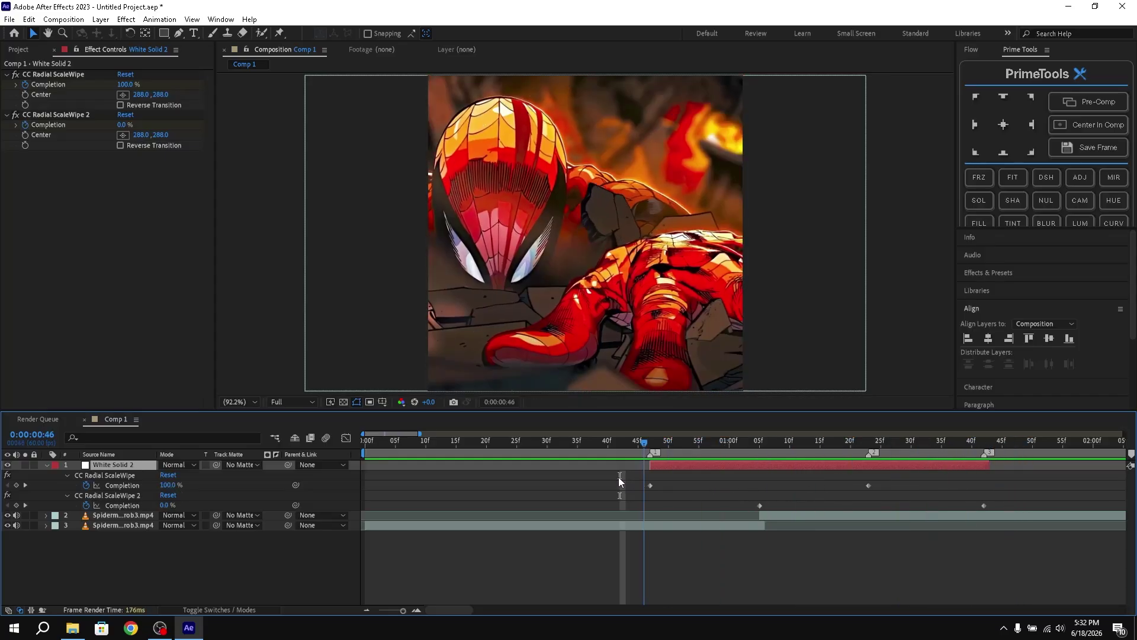
Step: Apply Easy Ease to both Completion keyframes of the first CC Radial ScaleWipe
{"action": "left_click", "coordinate": [650, 486]}
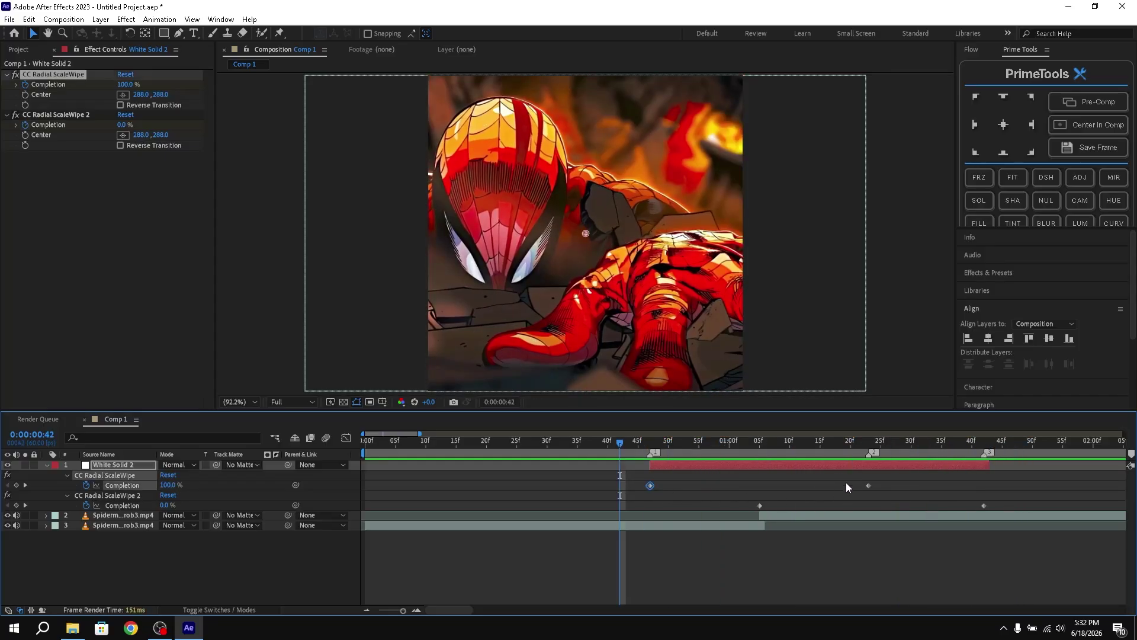
{"action": "left_click_drag", "start_coordinate": [904, 486], "coordinate": [638, 482]}
{"action": "right_click", "coordinate": [650, 486]}
{"action": "mouse_move", "coordinate": [771, 474]}
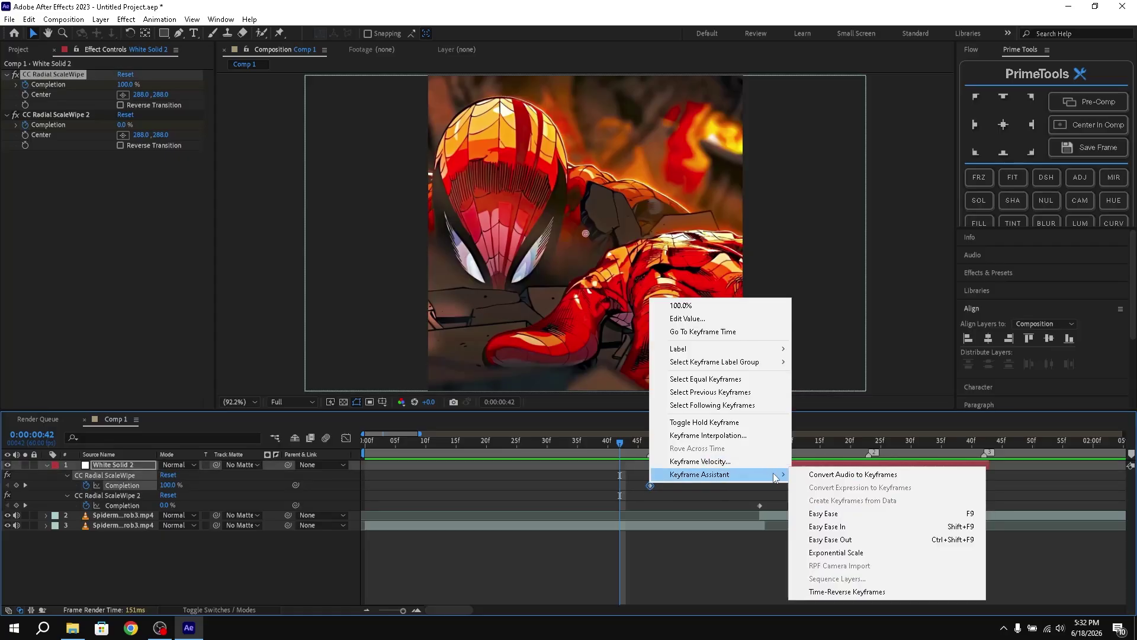
{"action": "left_click", "coordinate": [817, 512]}
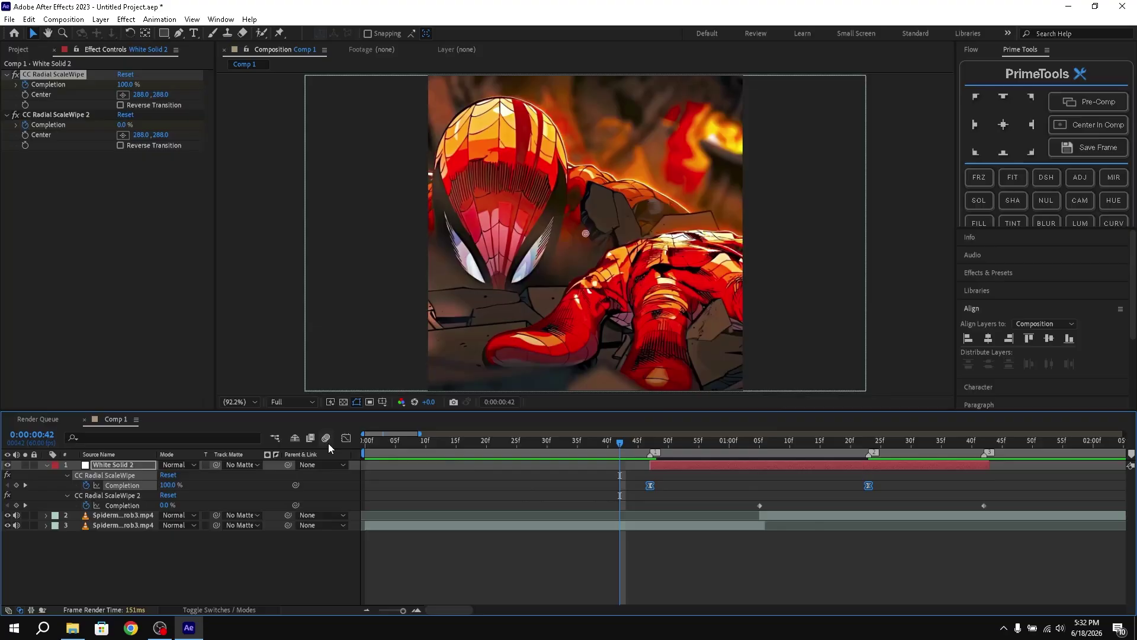
Step: Steepen the first wipe's Completion curve by extending the outgoing handle to about 0:00:01:10 and the incoming handle to about 0:00:01:00, and check the motion
{"action": "left_click", "coordinate": [346, 438]}
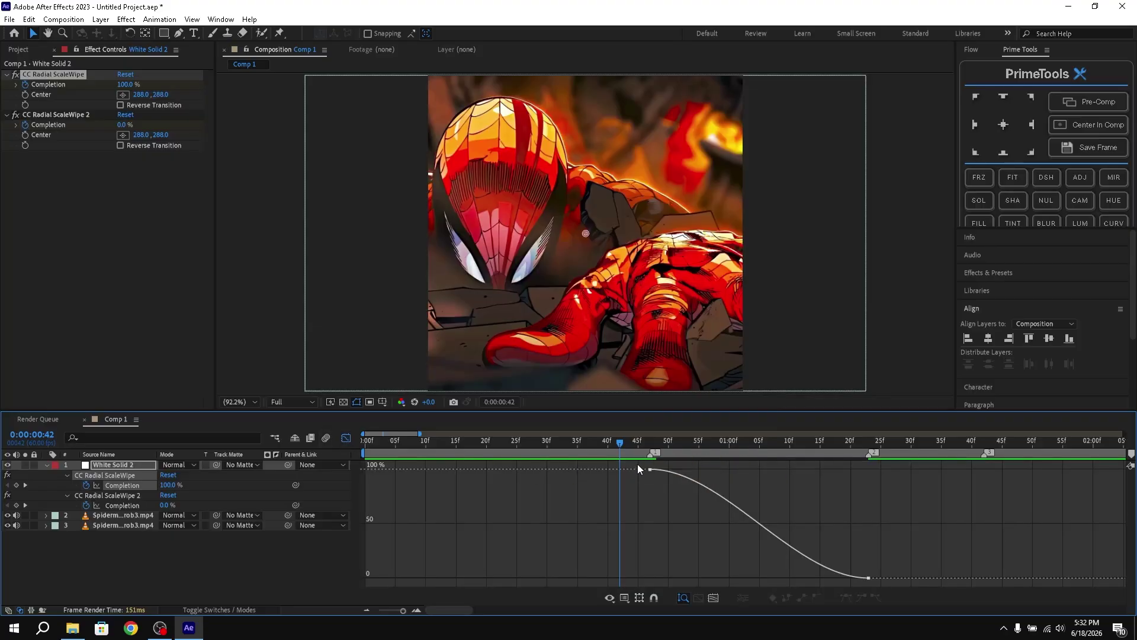
{"action": "left_click_drag", "start_coordinate": [638, 464], "coordinate": [901, 587]}
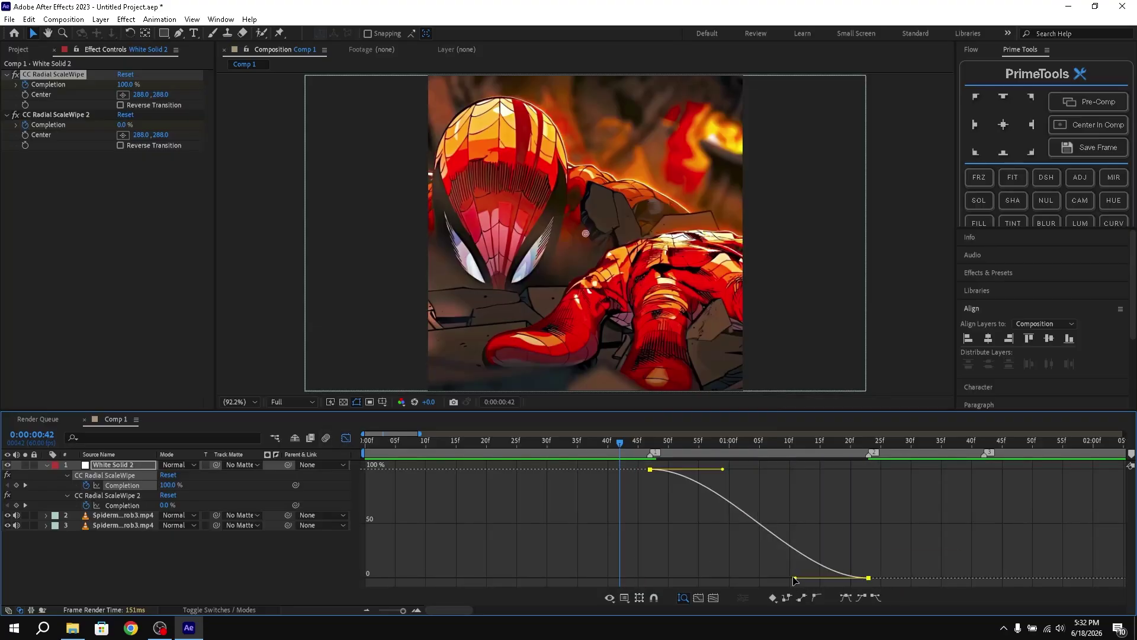
{"action": "left_click_drag", "start_coordinate": [797, 577], "coordinate": [729, 580]}
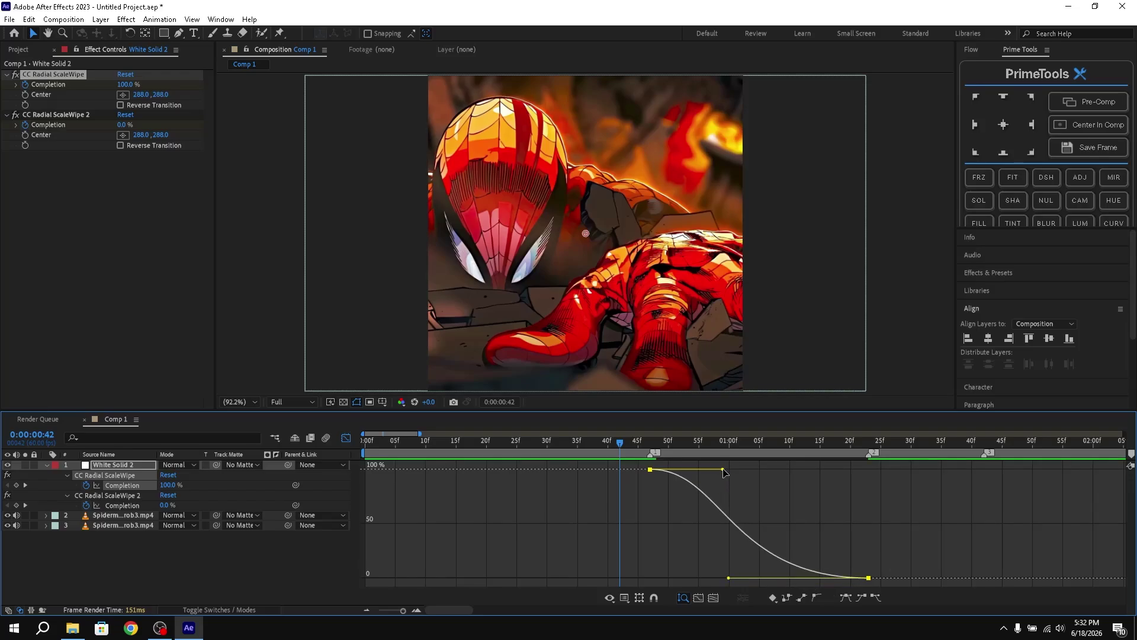
{"action": "left_click_drag", "start_coordinate": [724, 470], "coordinate": [790, 477]}
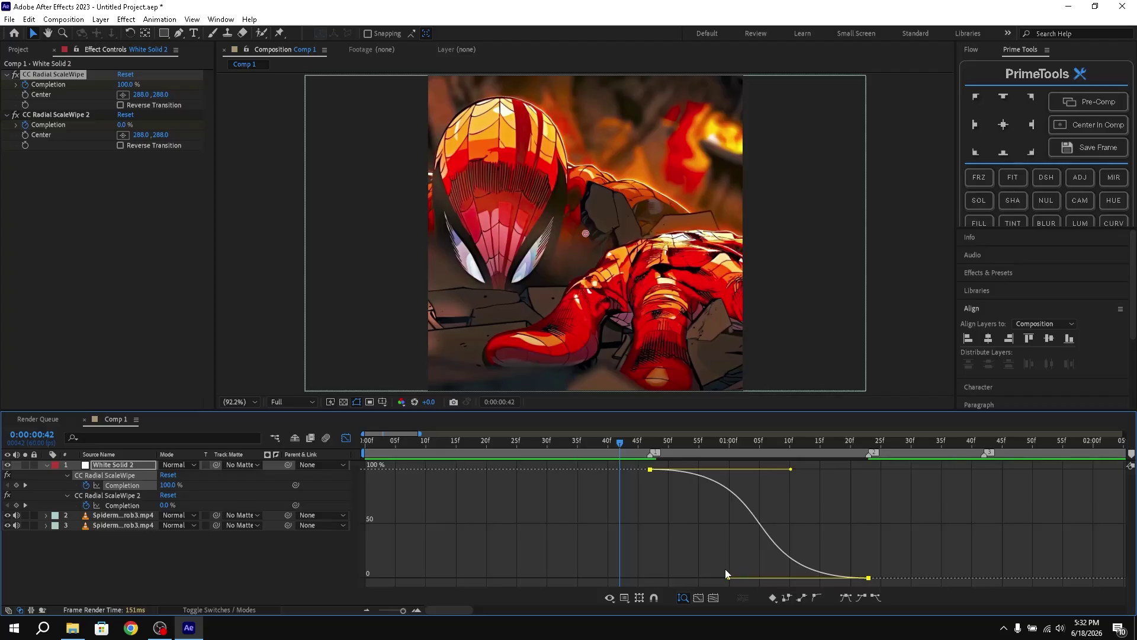
{"action": "mouse_move", "coordinate": [729, 579]}
{"action": "left_mouse_down"}
{"action": "mouse_move", "coordinate": [753, 575]}
{"action": "mouse_move", "coordinate": [731, 581]}
{"action": "left_mouse_up"}
{"action": "left_click", "coordinate": [347, 439]}
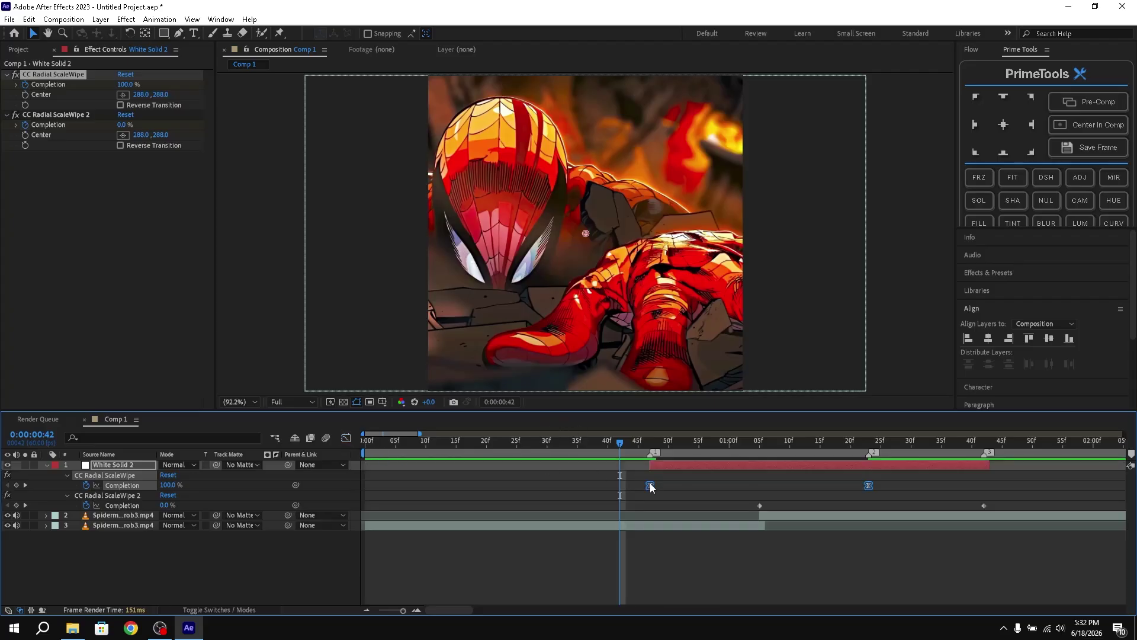
{"action": "left_click_drag", "start_coordinate": [617, 446], "coordinate": [850, 467]}
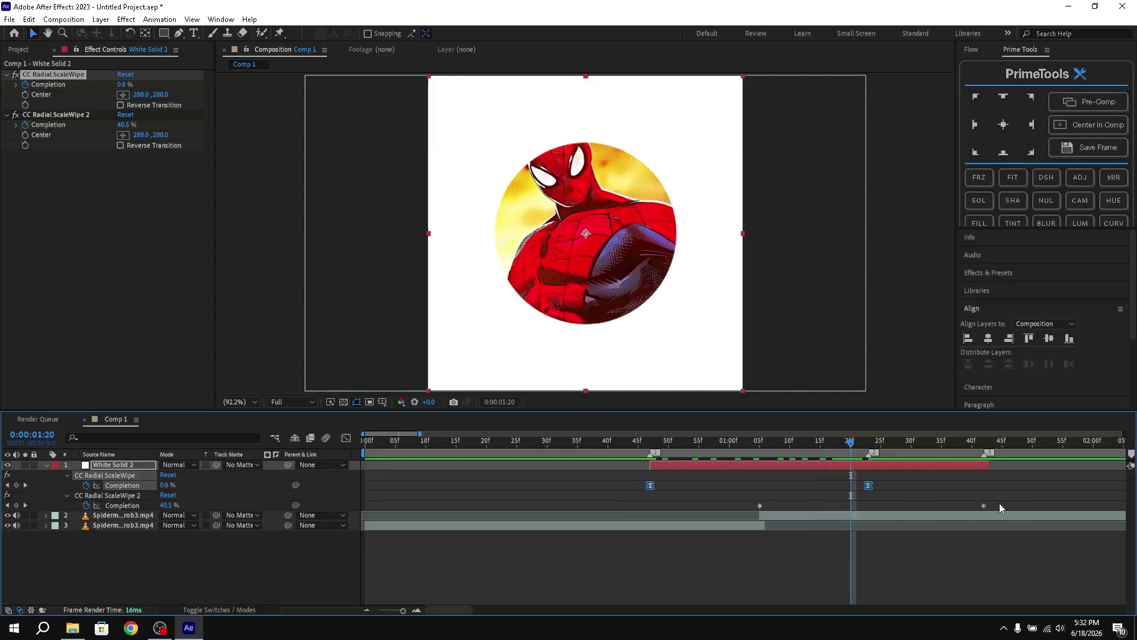
Step: Apply Easy Ease to both Completion keyframes of the second CC Radial ScaleWipe on the white solid
{"action": "left_click_drag", "start_coordinate": [1011, 507], "coordinate": [705, 503]}
{"action": "right_click", "coordinate": [759, 507]}
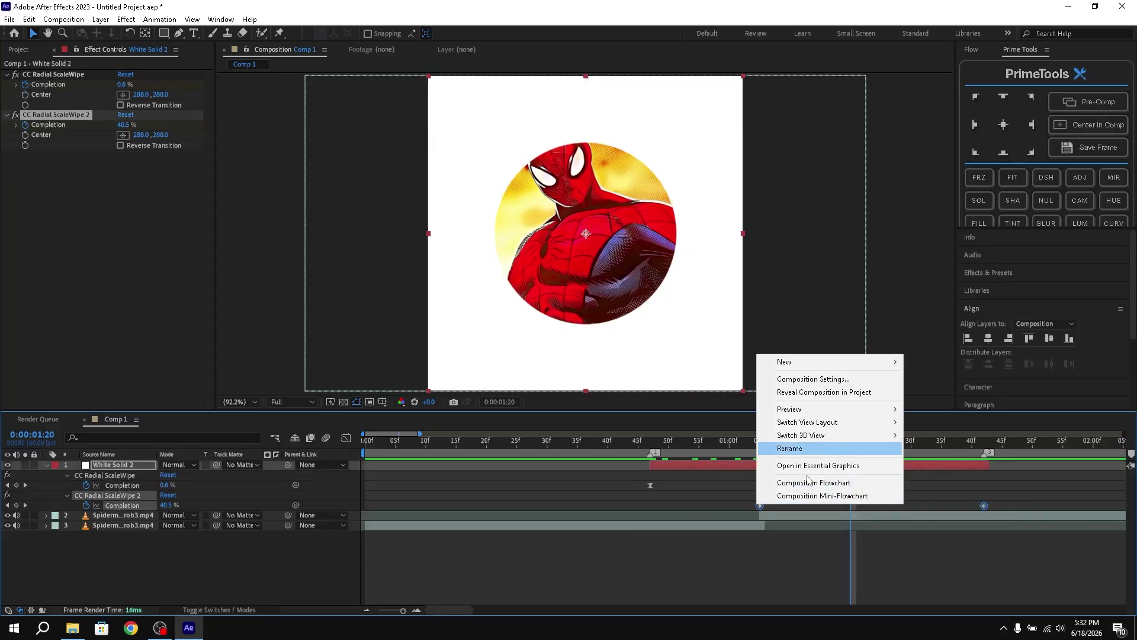
{"action": "left_click", "coordinate": [780, 535]}
{"action": "left_click_drag", "start_coordinate": [747, 505], "coordinate": [997, 506]}
{"action": "right_click", "coordinate": [985, 507]}
{"action": "mouse_move", "coordinate": [1019, 563]}
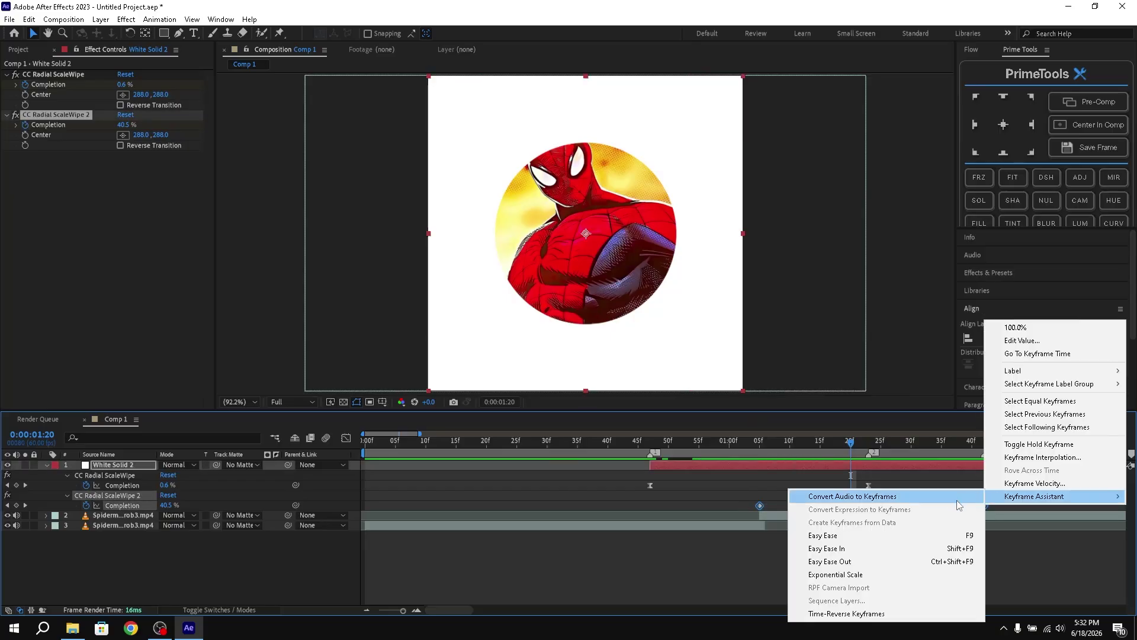
{"action": "left_click", "coordinate": [848, 536]}
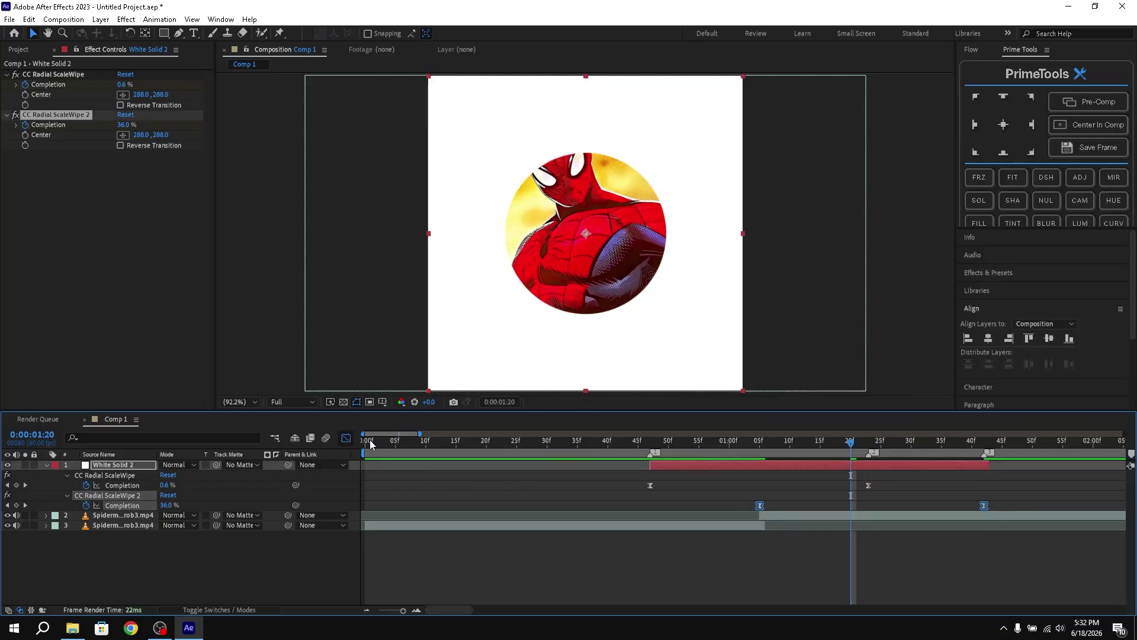
Step: Give the second wipe's Completion curve a fast start by raising the outgoing handle to about 43% near 0:00:01:11, lowering the incoming handle slightly, and scrub through it
{"action": "left_click", "coordinate": [345, 438]}
{"action": "left_click_drag", "start_coordinate": [748, 564], "coordinate": [1029, 465]}
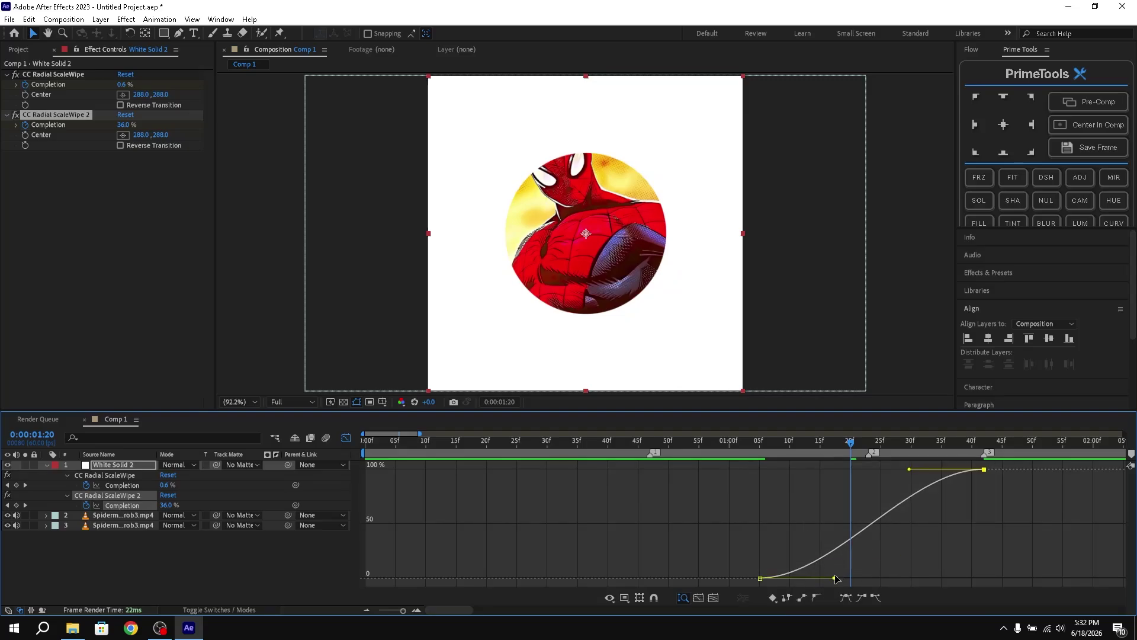
{"action": "left_click_drag", "start_coordinate": [834, 578], "coordinate": [798, 528]}
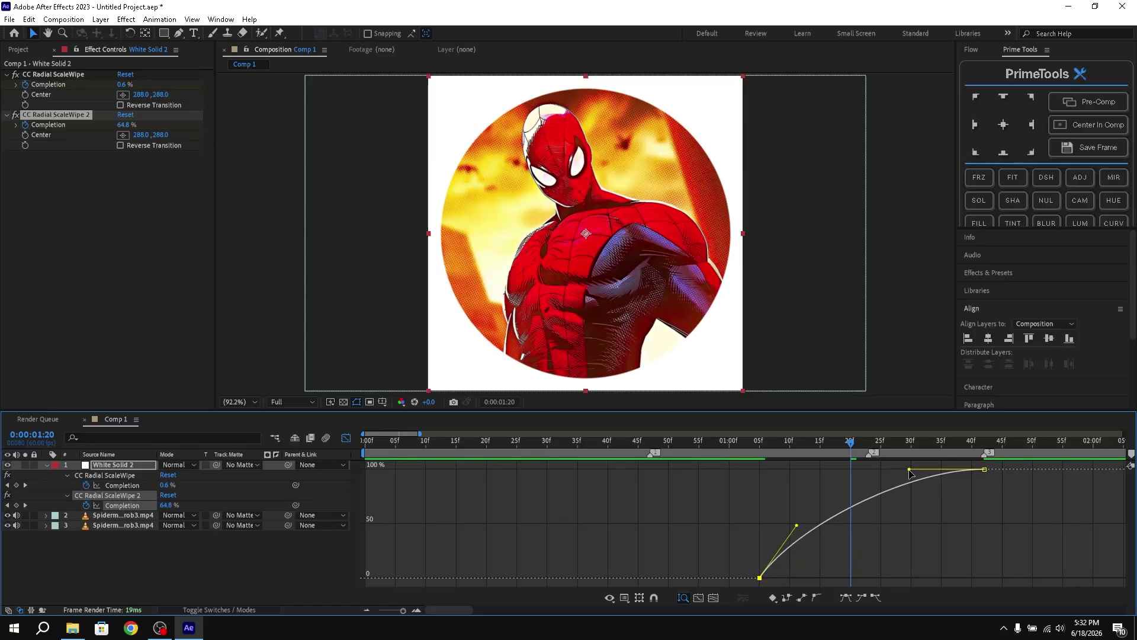
{"action": "left_click_drag", "start_coordinate": [909, 470], "coordinate": [906, 475]}
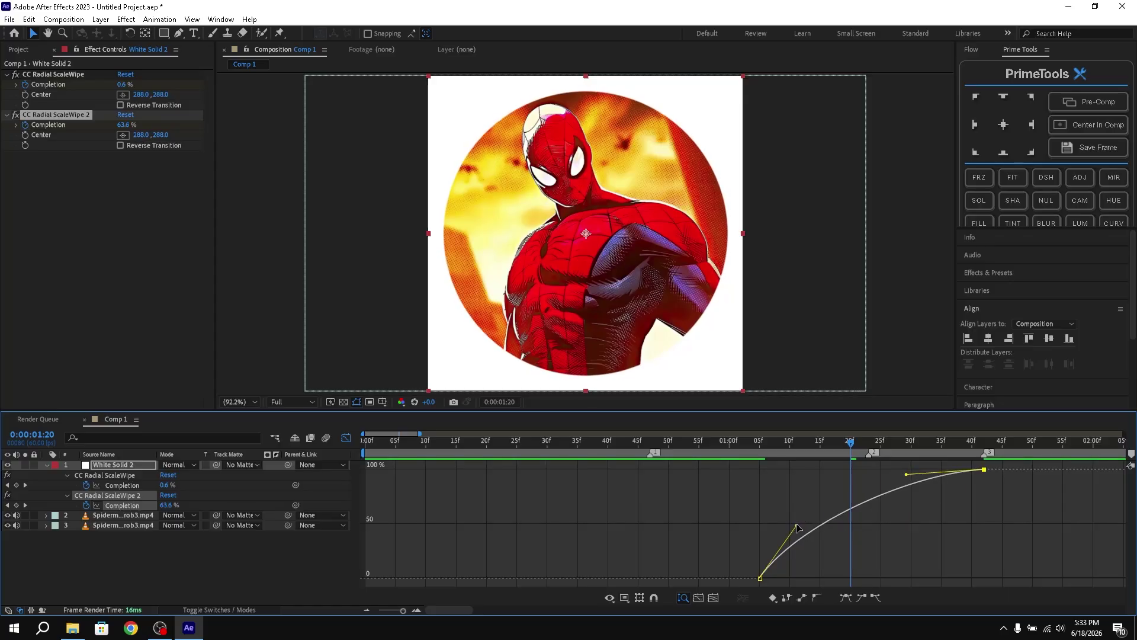
{"action": "left_click_drag", "start_coordinate": [797, 527], "coordinate": [796, 531]}
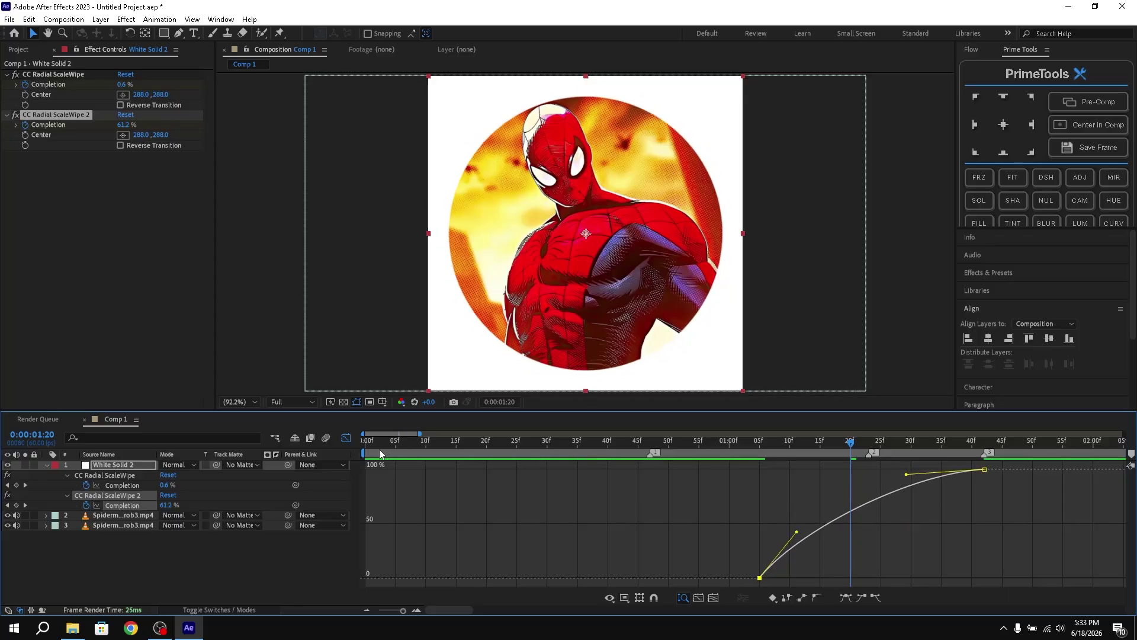
{"action": "left_click", "coordinate": [347, 438]}
{"action": "left_click_drag", "start_coordinate": [853, 456], "coordinate": [632, 461]}
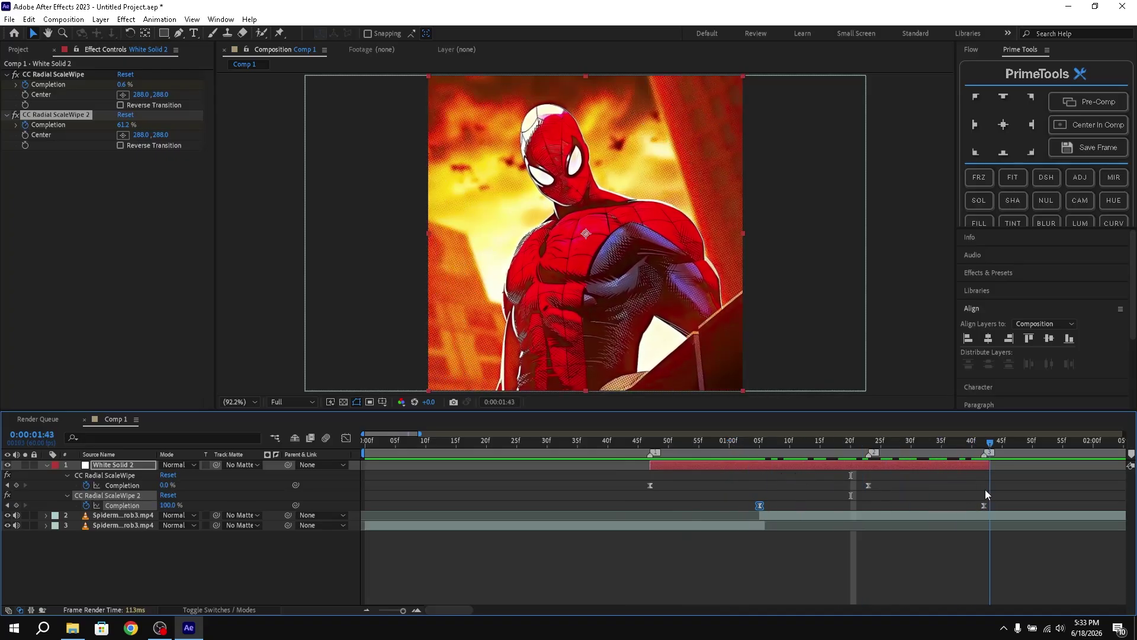
{"action": "key", "text": "space"}
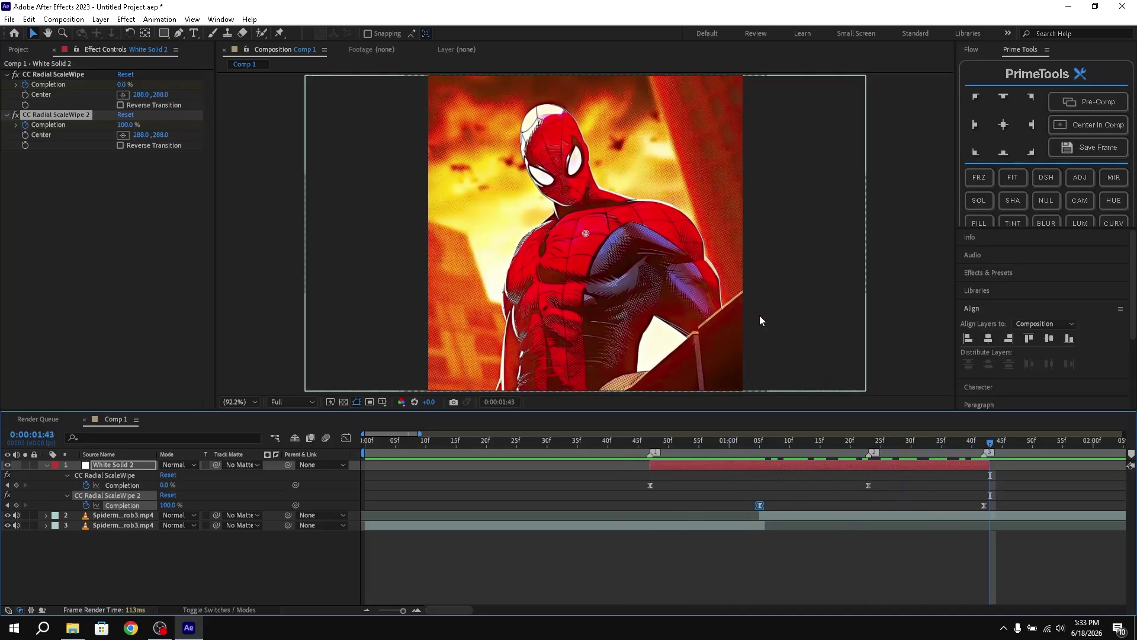
Step: Add a Gaussian Blur to the white solid at 0:00:00:55 with Blurriness set to 35
{"action": "left_click", "coordinate": [699, 466]}
{"action": "left_click", "coordinate": [701, 451]}
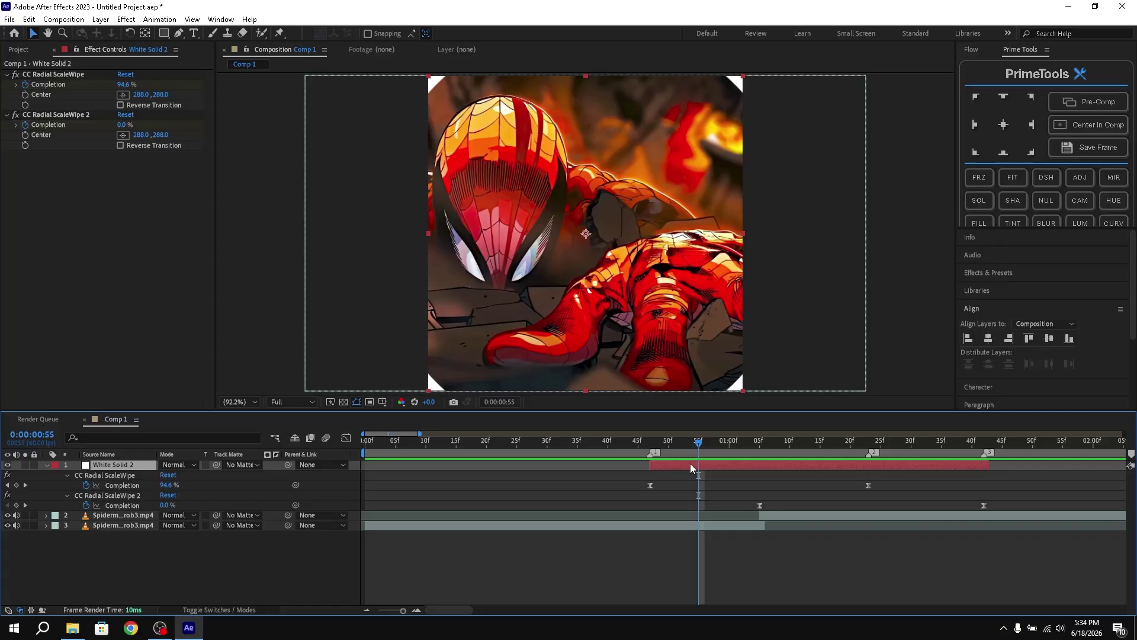
{"action": "key", "text": "ctrl+space"}
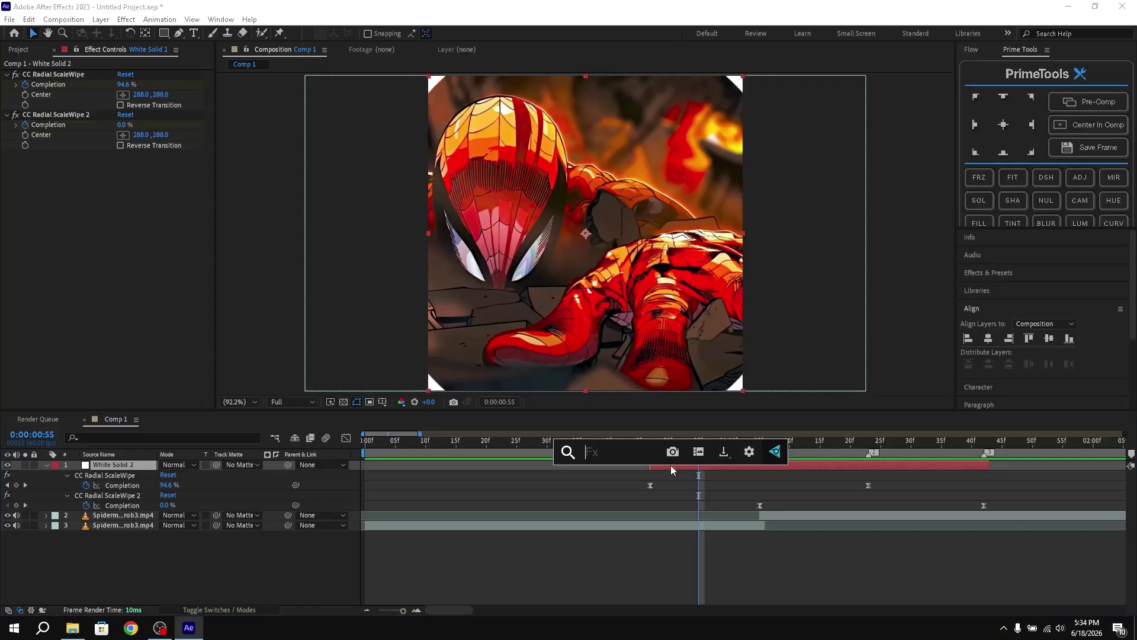
{"action": "type", "text": "ga"}
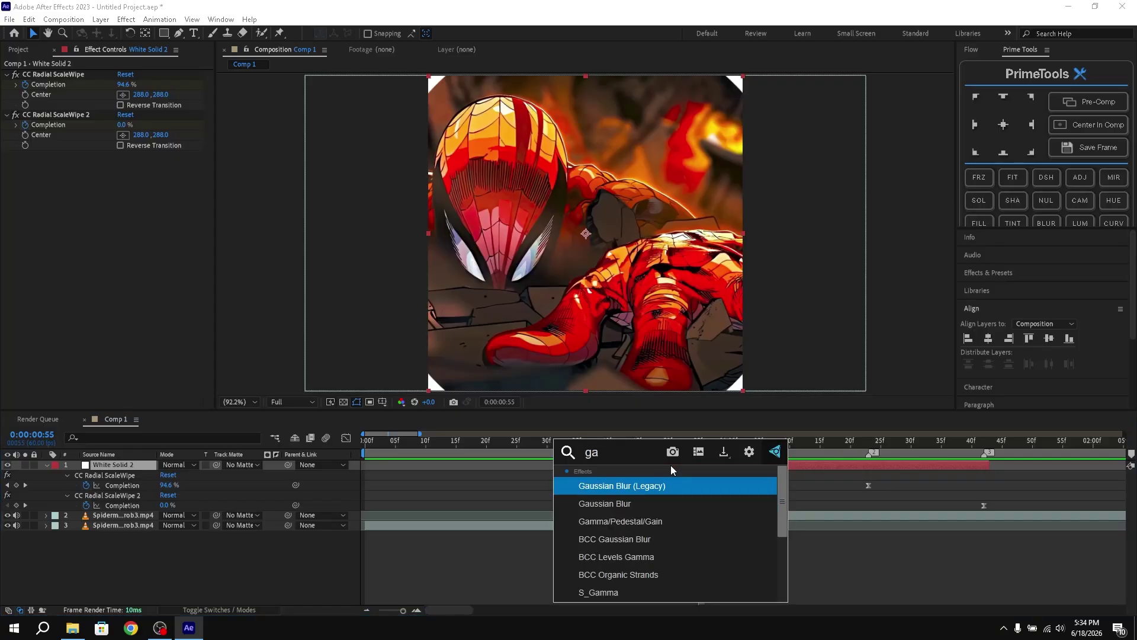
{"action": "left_click", "coordinate": [613, 503]}
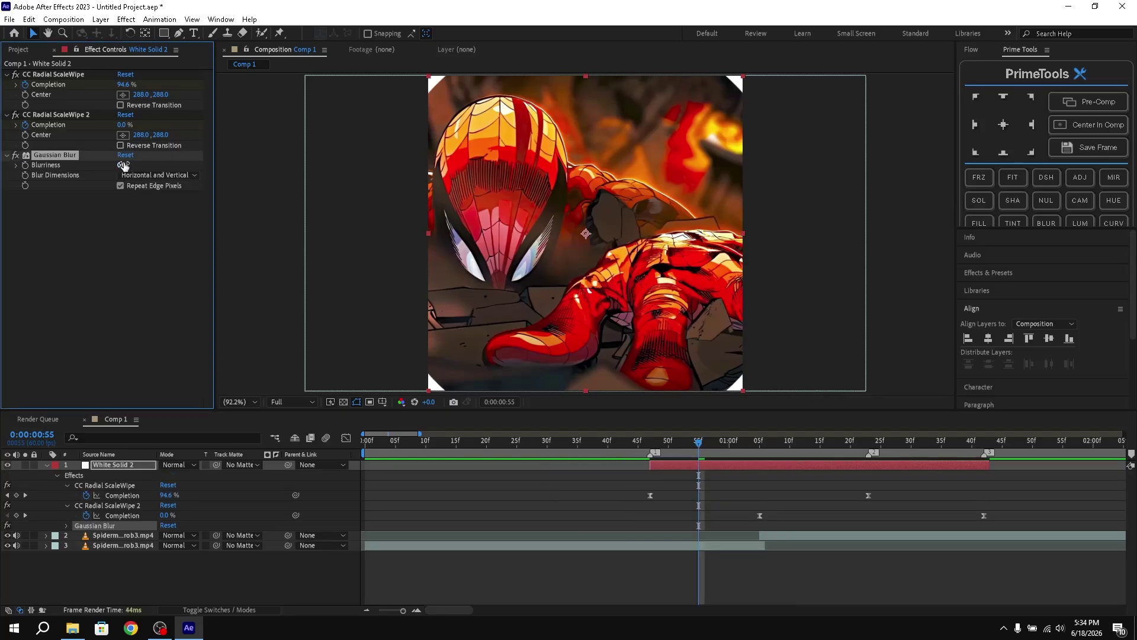
{"action": "left_click", "coordinate": [123, 166]}
{"action": "type", "text": "35"}
{"action": "key", "text": "Return"}
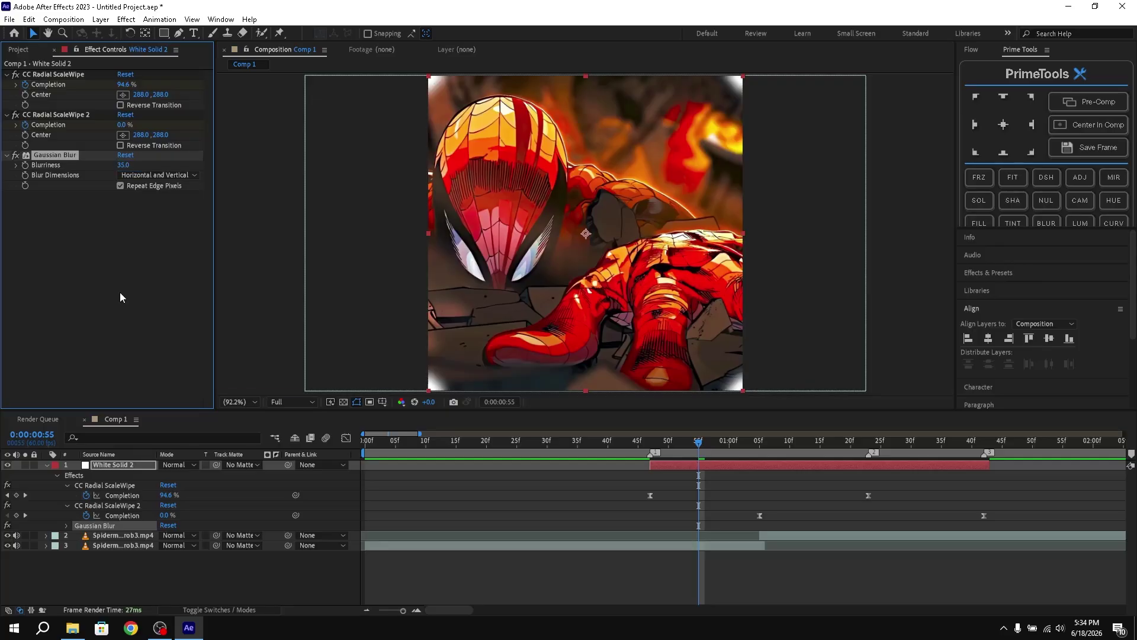
{"action": "left_click", "coordinate": [120, 293]}
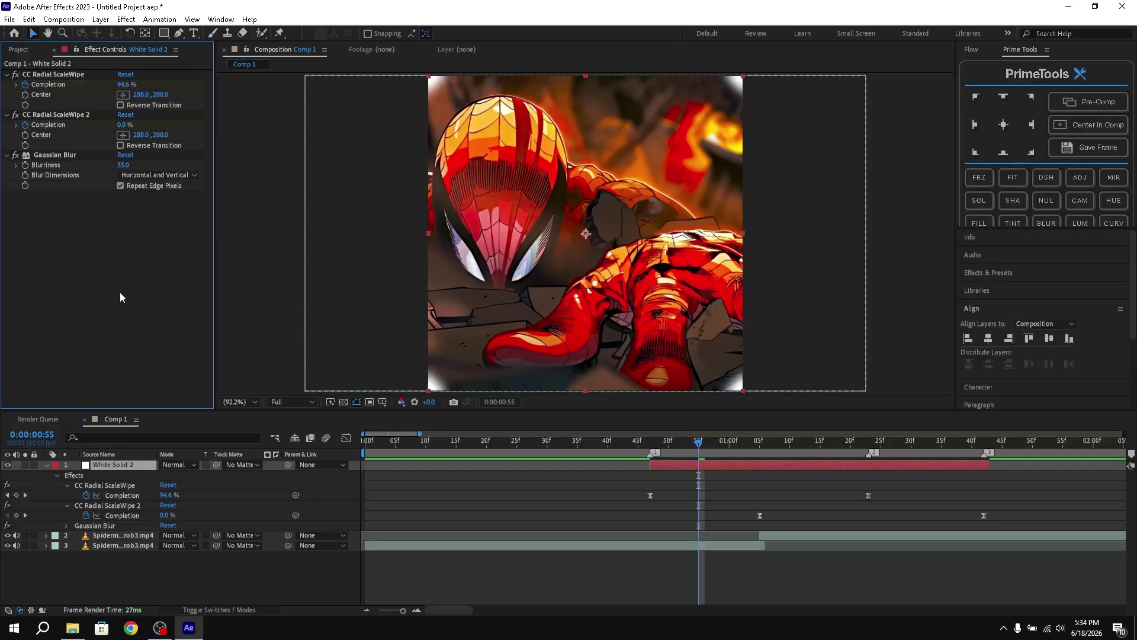
Step: Add a Drop Shadow to the white solid with 75% opacity and a softness of 100
{"action": "key", "text": "ctrl+space"}
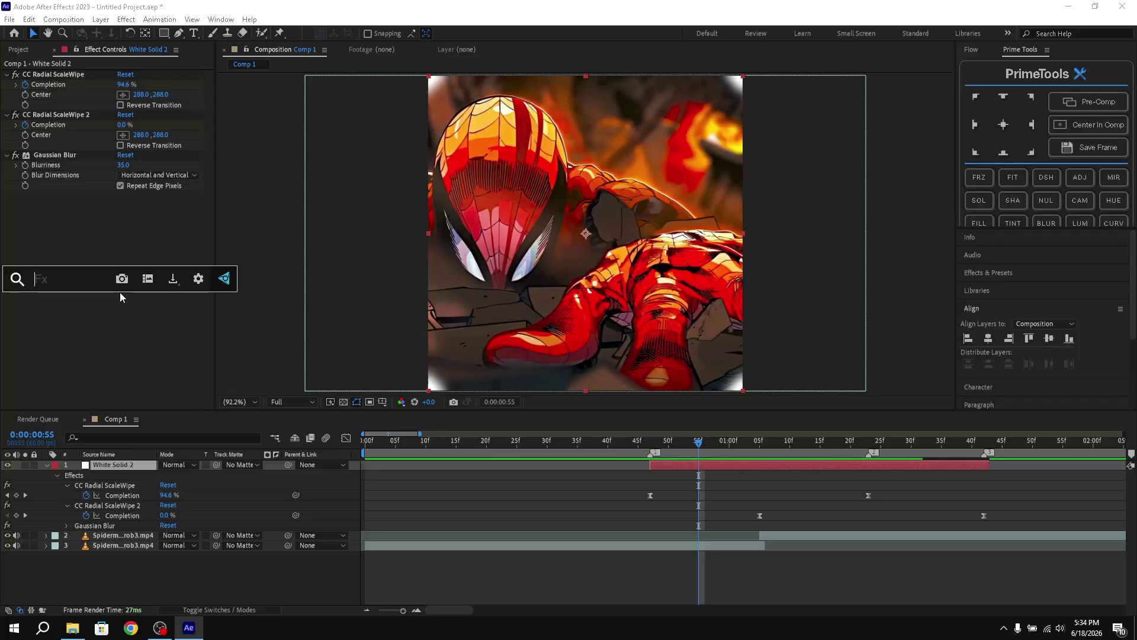
{"action": "type", "text": "drop"}
{"action": "key", "text": "Return"}
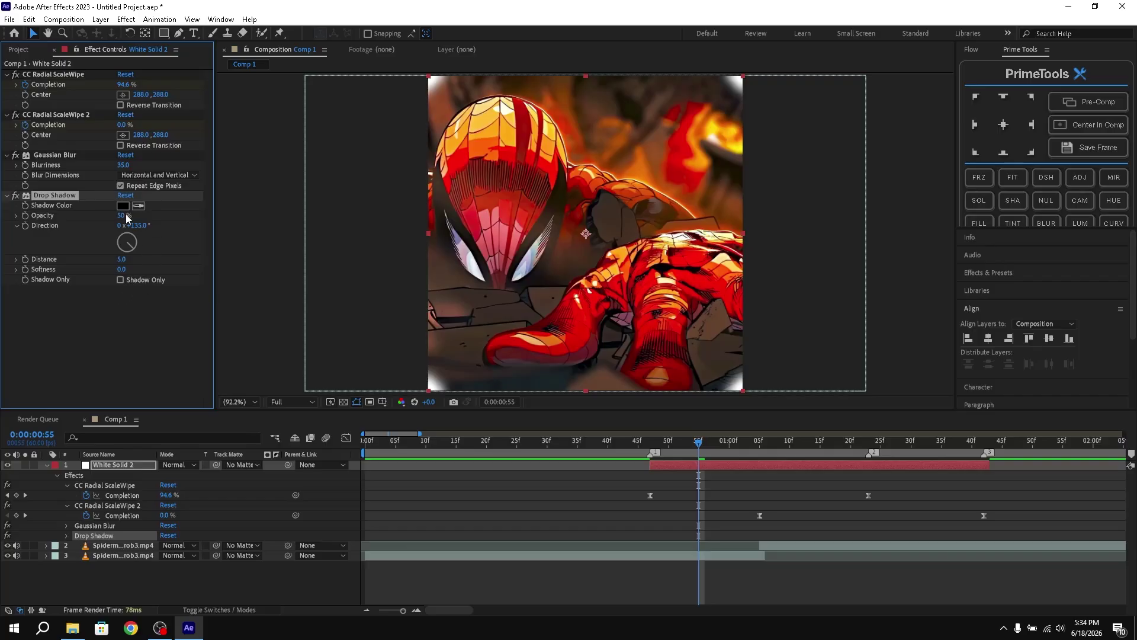
{"action": "left_click", "coordinate": [122, 215]}
{"action": "type", "text": "75"}
{"action": "key", "text": "Return"}
{"action": "left_click", "coordinate": [123, 270]}
{"action": "type", "text": "100"}
{"action": "key", "text": "Return"}
Step: Add the Deep Glow effect to the white solid and set its radius to 356
{"action": "key", "text": "ctrl+space"}
{"action": "type", "text": "deep"}
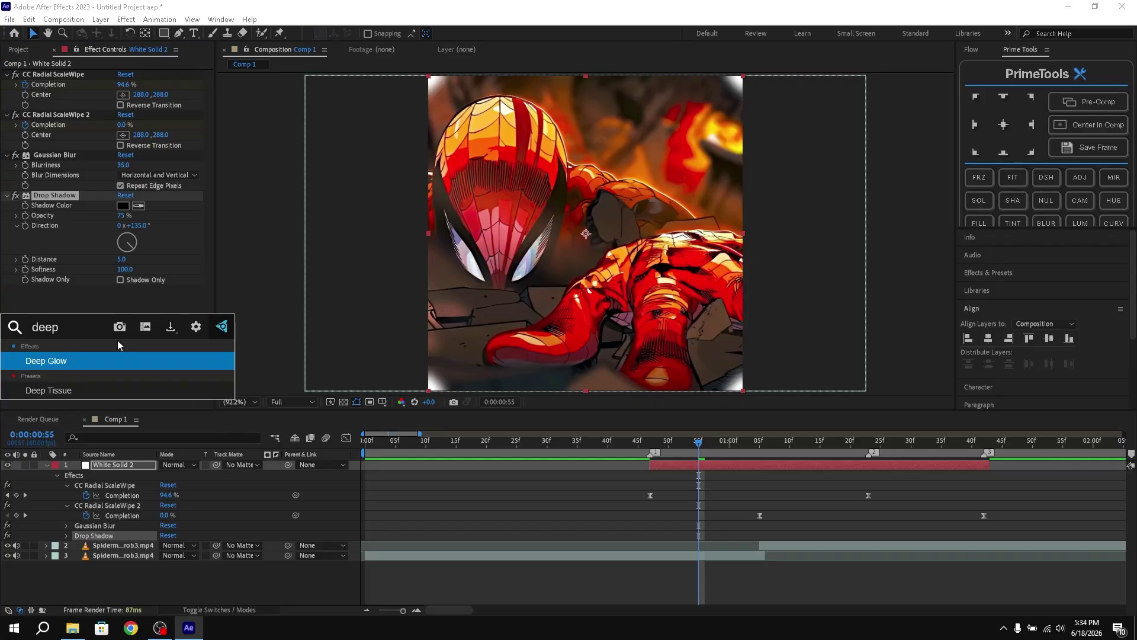
{"action": "left_click", "coordinate": [58, 356]}
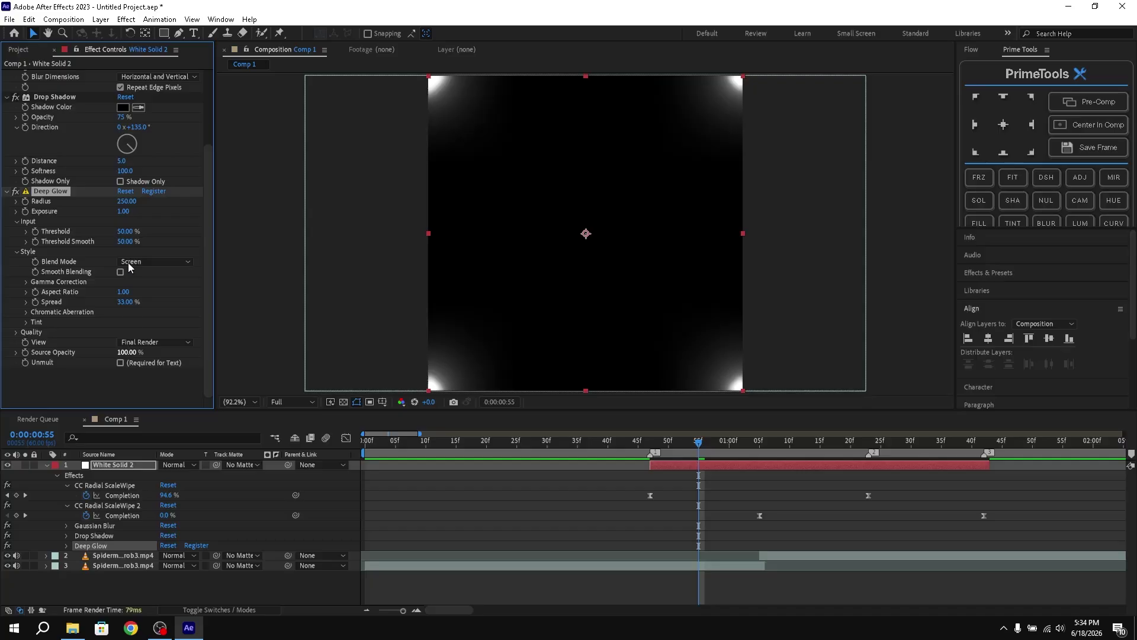
{"action": "left_click", "coordinate": [126, 202]}
{"action": "type", "text": "356"}
{"action": "key", "text": "Return"}
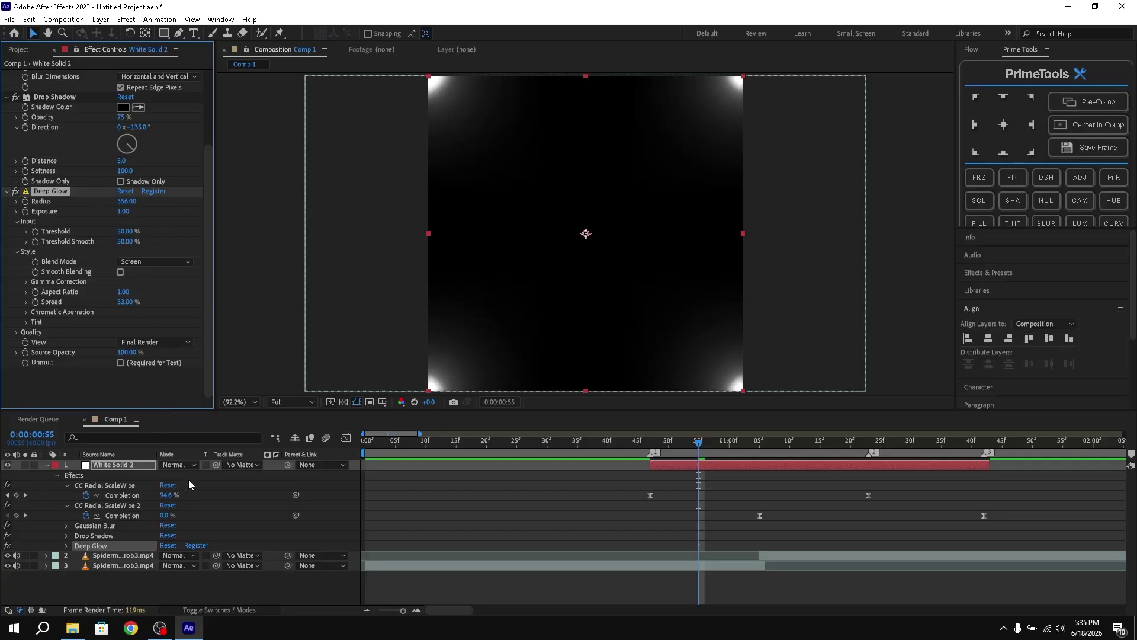
Step: Set the white solid's blending mode to Screen and scrub back to 0:00:00:46 to check the glow
{"action": "left_click", "coordinate": [178, 465]}
{"action": "left_click", "coordinate": [246, 249]}
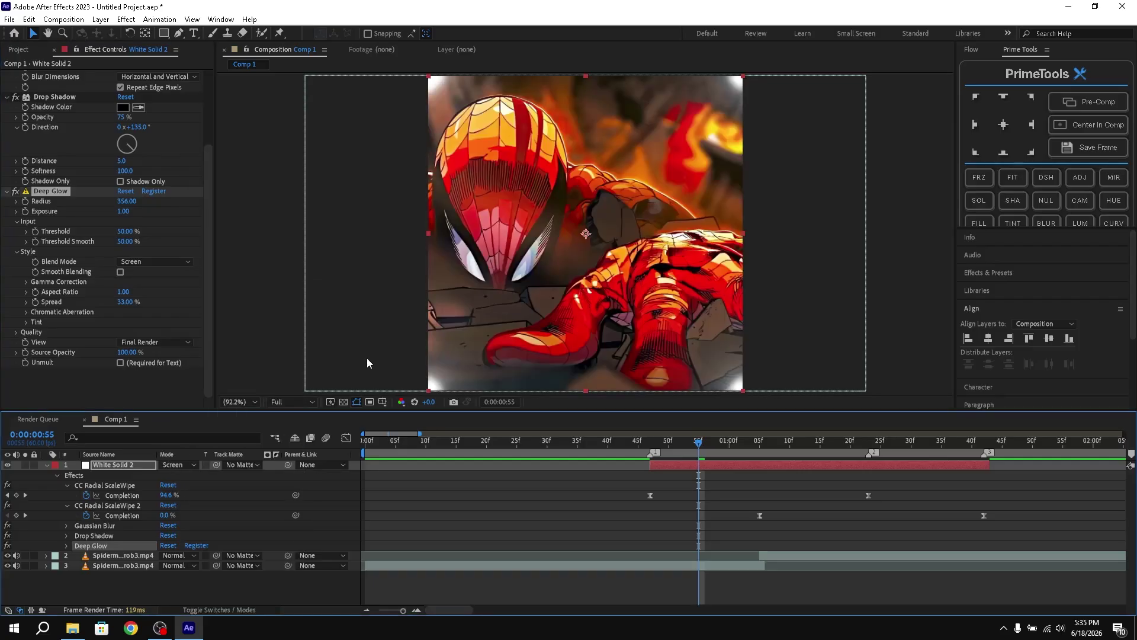
{"action": "left_click_drag", "start_coordinate": [679, 450], "coordinate": [643, 454]}
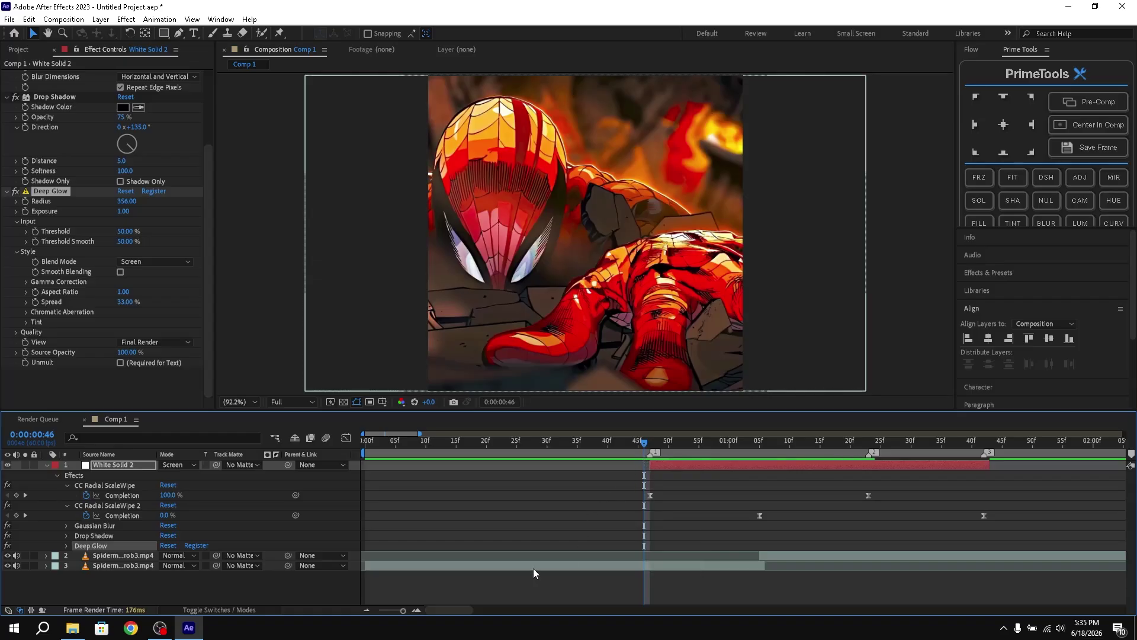
Step: Set Deep Glow's exposure to 0.7 and preview the transition from 0:00:00:37 and again from the beginning
{"action": "left_click", "coordinate": [124, 211]}
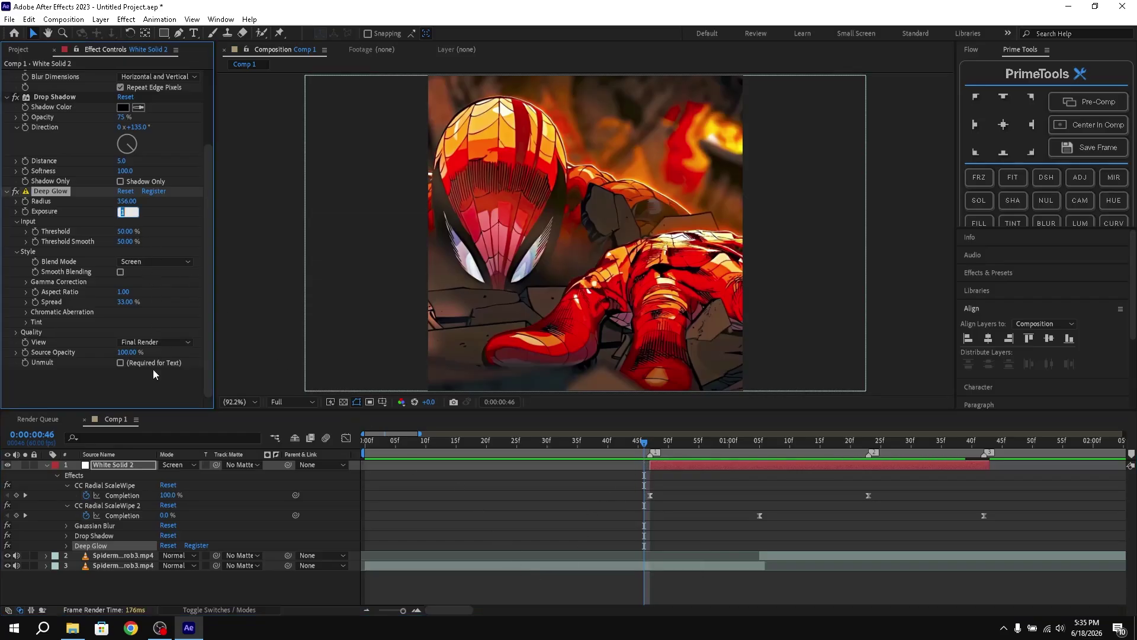
{"action": "type", "text": "0.7"}
{"action": "left_click", "coordinate": [154, 370]}
{"action": "left_click", "coordinate": [592, 454]}
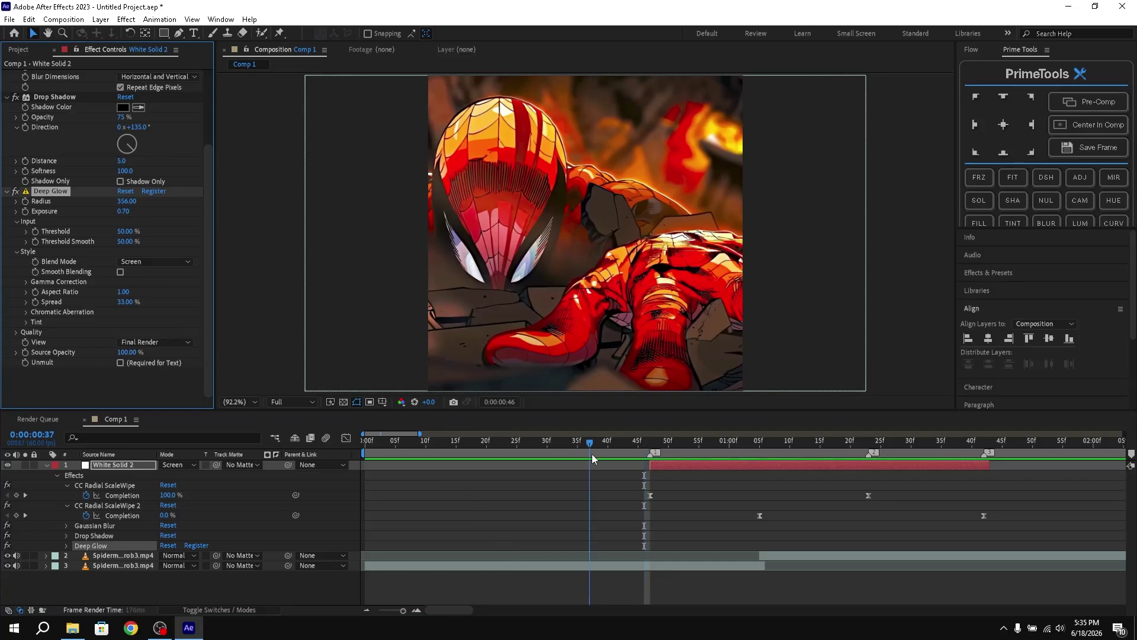
{"action": "key", "text": "space"}
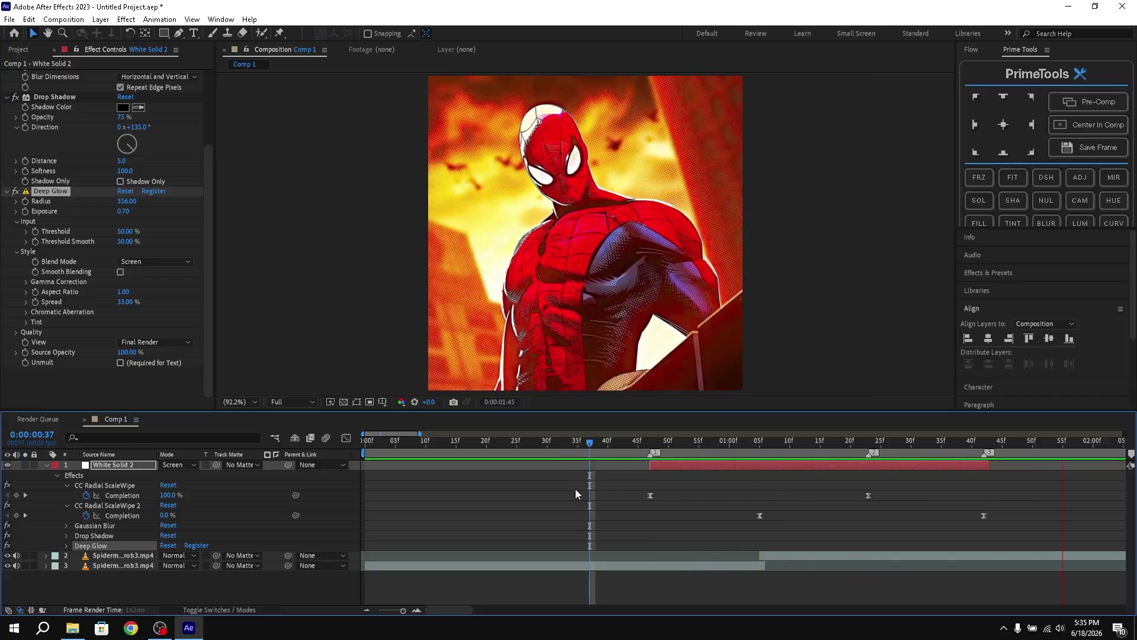
{"action": "key", "text": "space"}
{"action": "key", "text": "space"}
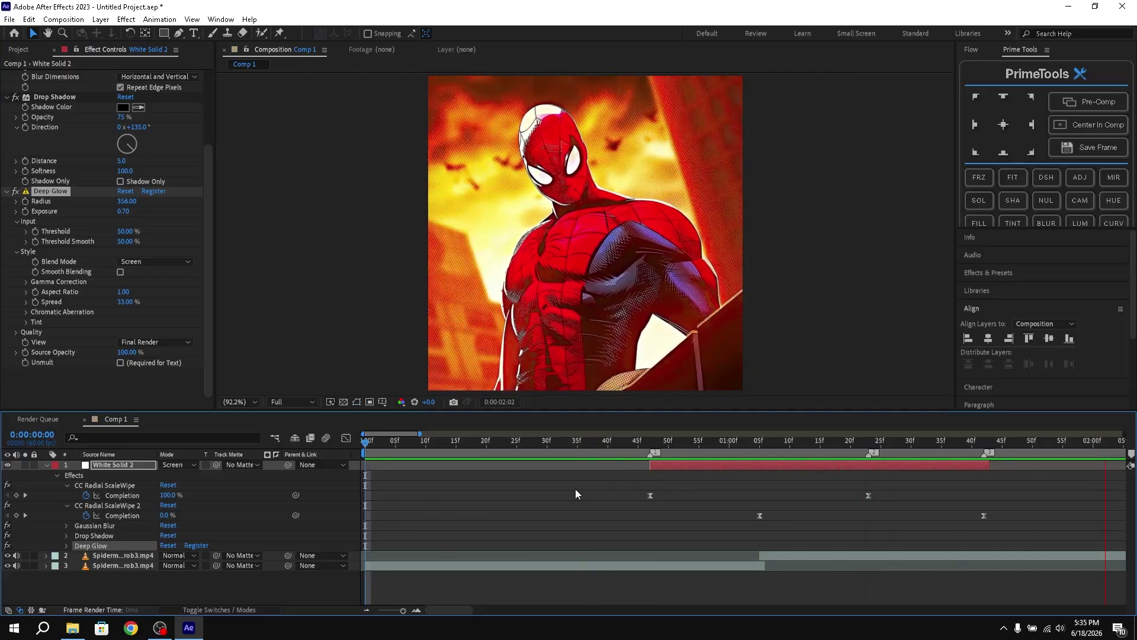
{"action": "key", "text": "space"}
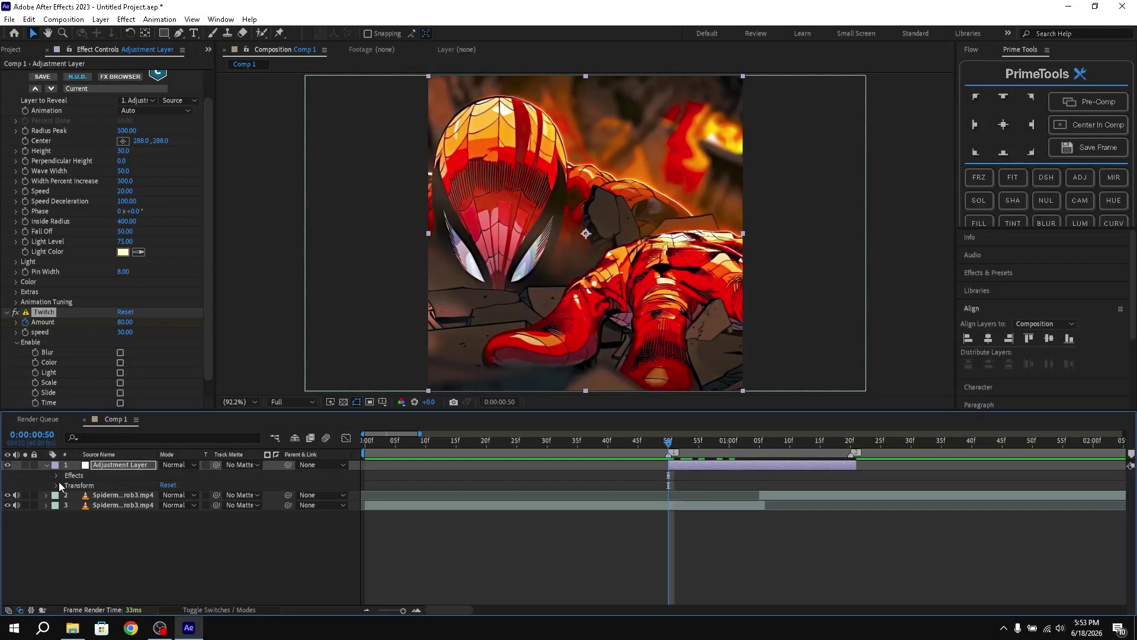
Step: Expand the adjustment layer's Twitch properties and add Amount keyframes at 0:00:01:05 and 0:00:01:20
{"action": "left_click", "coordinate": [55, 476]}
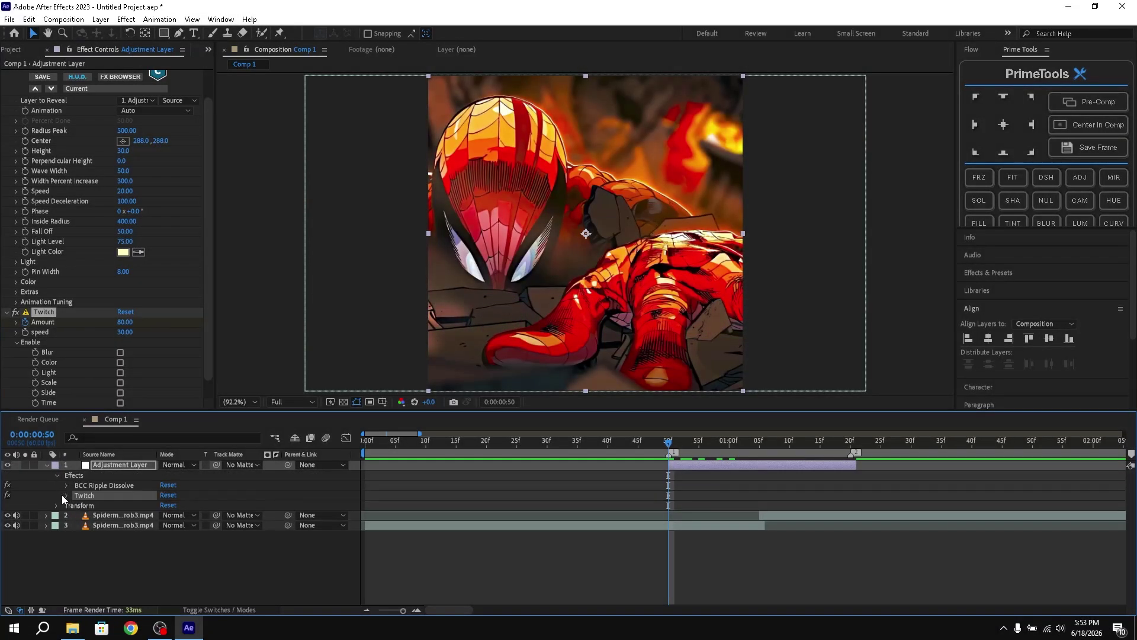
{"action": "left_click", "coordinate": [65, 496]}
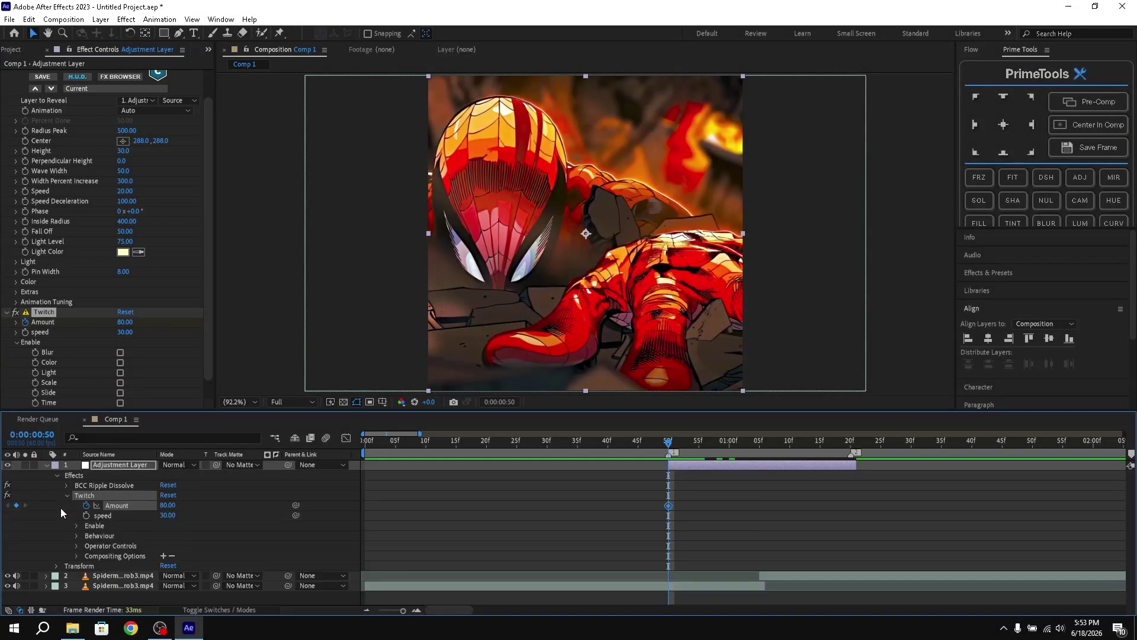
{"action": "left_click_drag", "start_coordinate": [669, 445], "coordinate": [759, 450]}
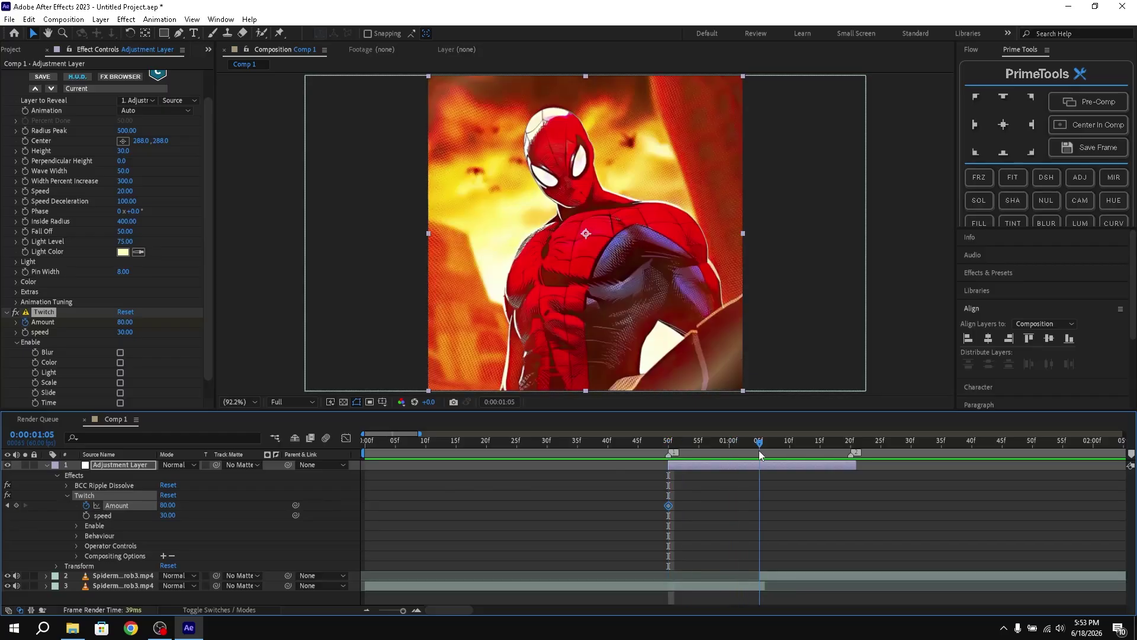
{"action": "left_click", "coordinate": [16, 505]}
{"action": "left_click_drag", "start_coordinate": [763, 445], "coordinate": [851, 446]}
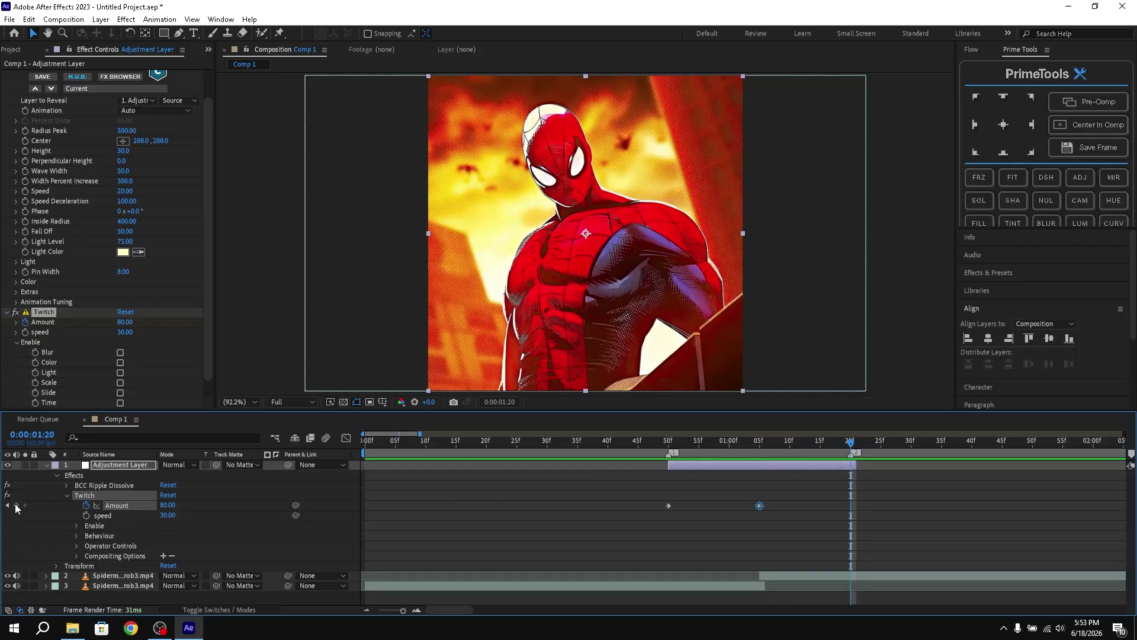
{"action": "left_click", "coordinate": [16, 505]}
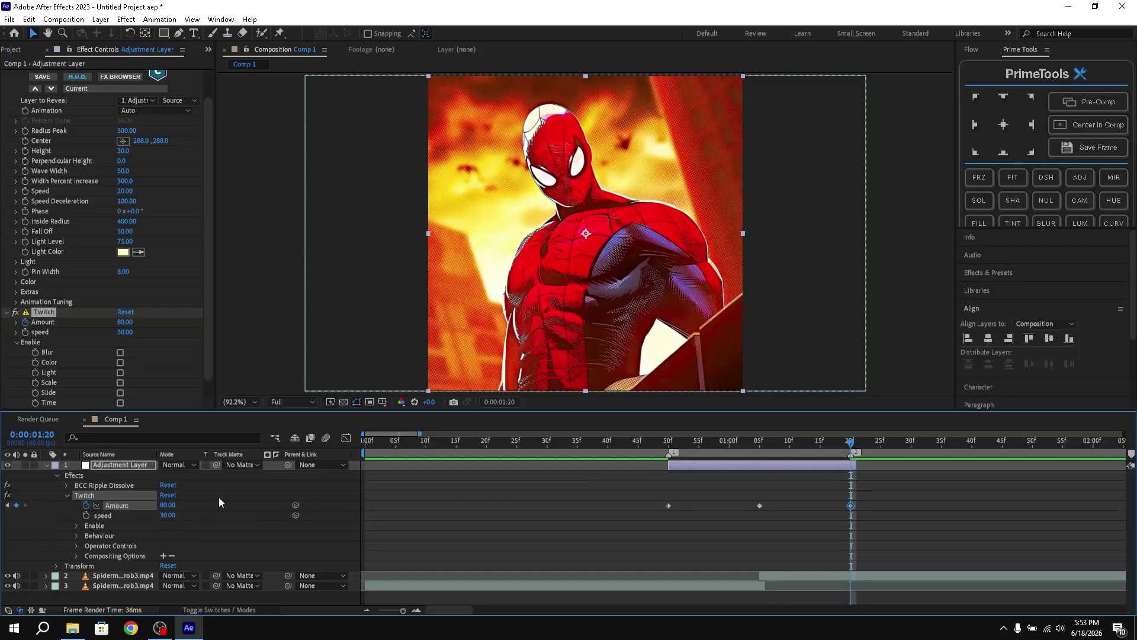
Step: Set the Twitch Amount to 0 at the 0:00:01:20 and 0:00:00:50 keyframes, and return to the middle keyframe
{"action": "left_click", "coordinate": [167, 505]}
{"action": "type", "text": "0"}
{"action": "key", "text": "Return"}
{"action": "left_click", "coordinate": [7, 506]}
{"action": "left_click", "coordinate": [7, 506]}
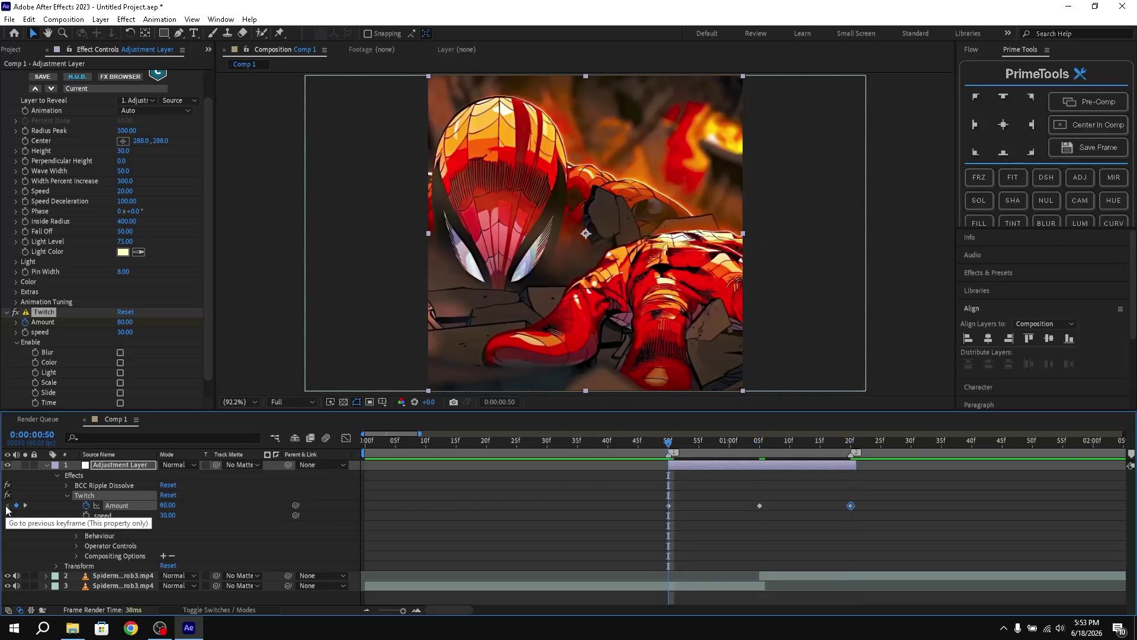
{"action": "left_click", "coordinate": [168, 505]}
{"action": "type", "text": "0"}
{"action": "key", "text": "Return"}
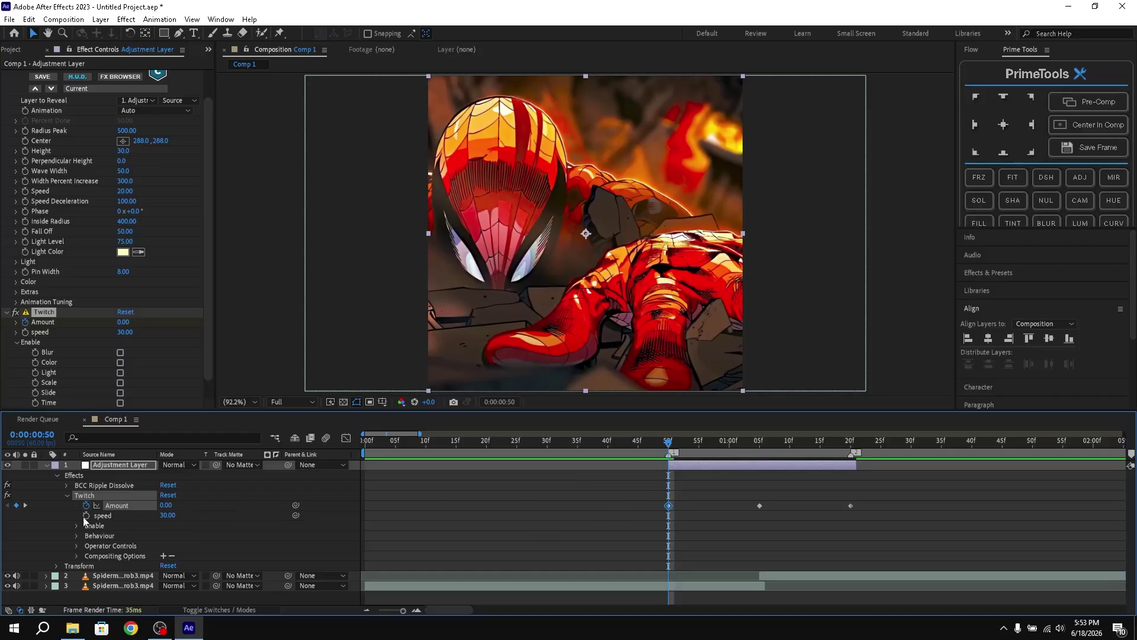
{"action": "left_click", "coordinate": [25, 505]}
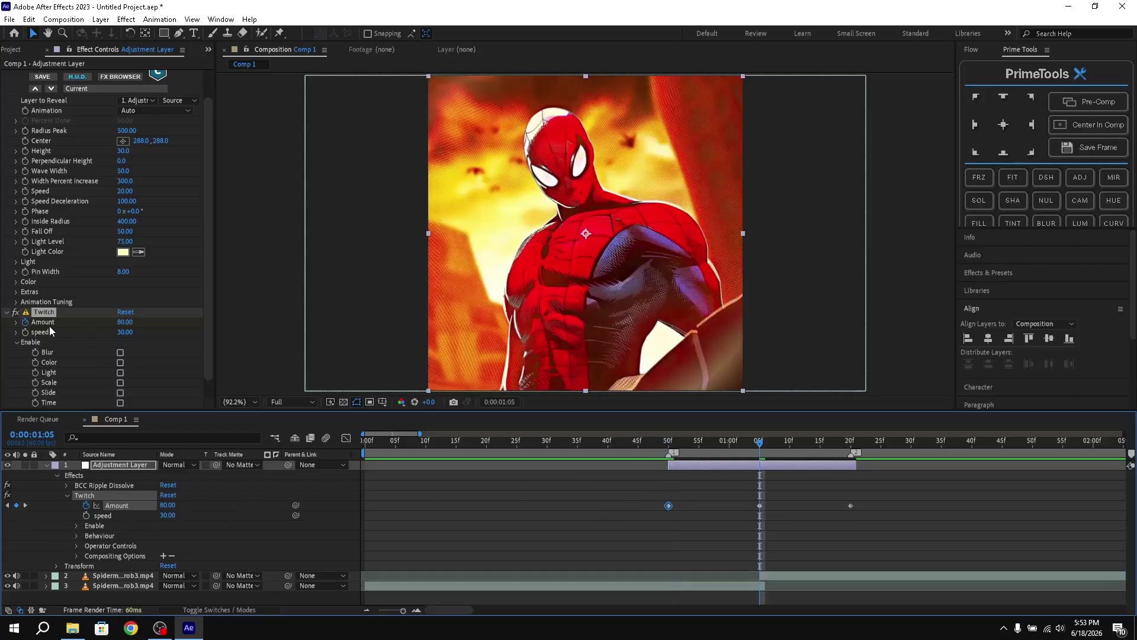
Step: Collapse Twitch's Enable options and preview the transition from 0:00:00:42 and again from the beginning
{"action": "scroll", "coordinate": [209, 307], "scroll_direction": "down", "scroll_amount": 1}
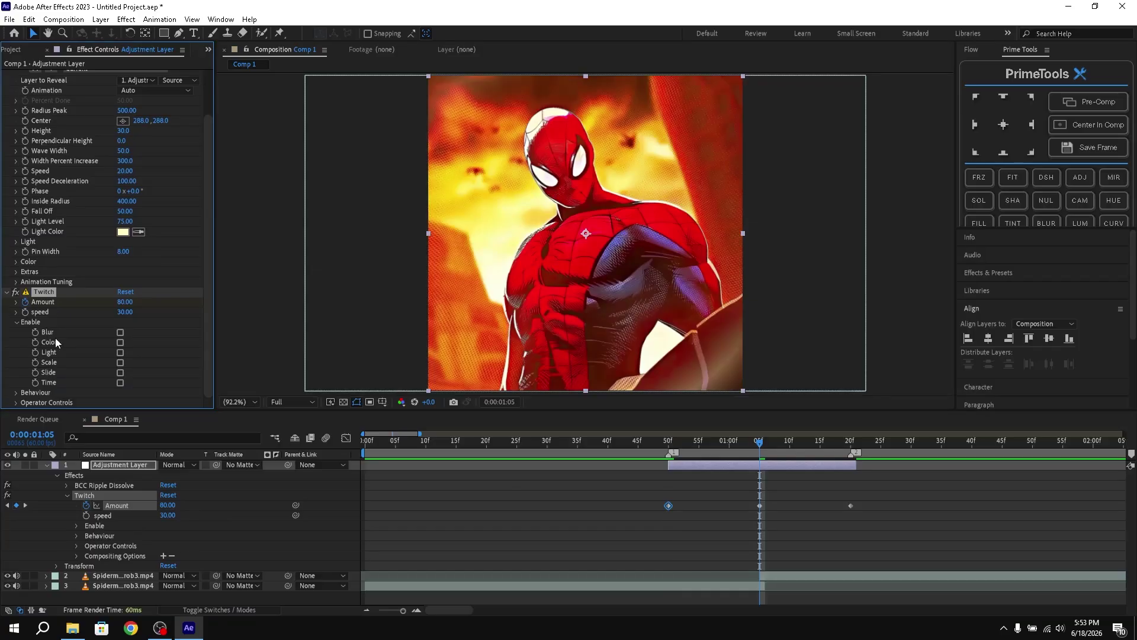
{"action": "left_click", "coordinate": [19, 329]}
{"action": "left_click", "coordinate": [17, 322]}
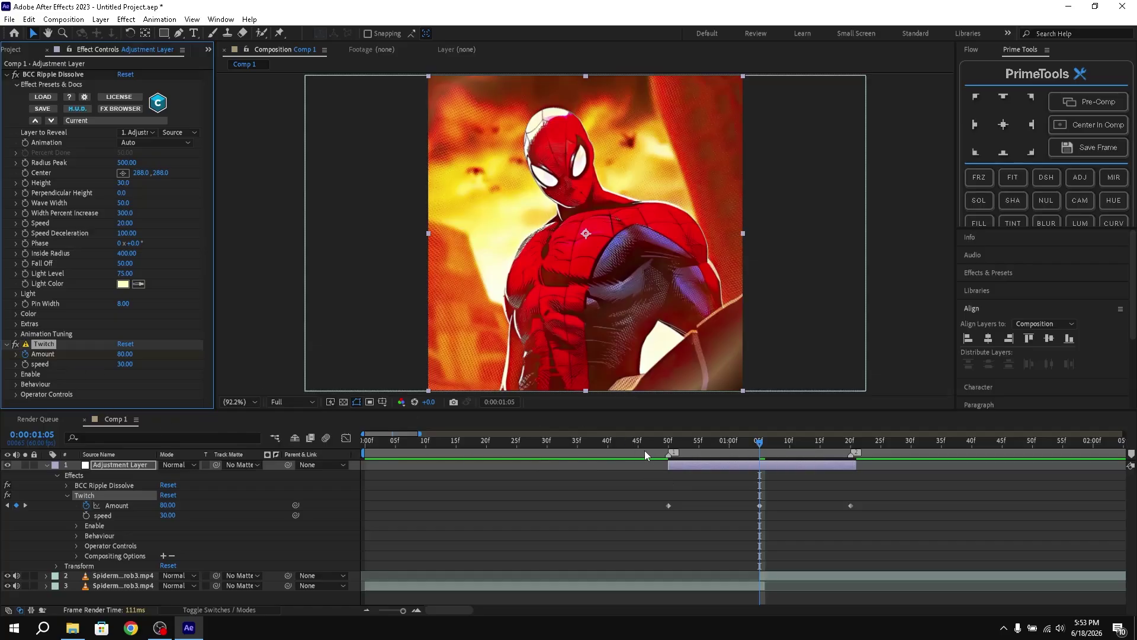
{"action": "left_click", "coordinate": [619, 457]}
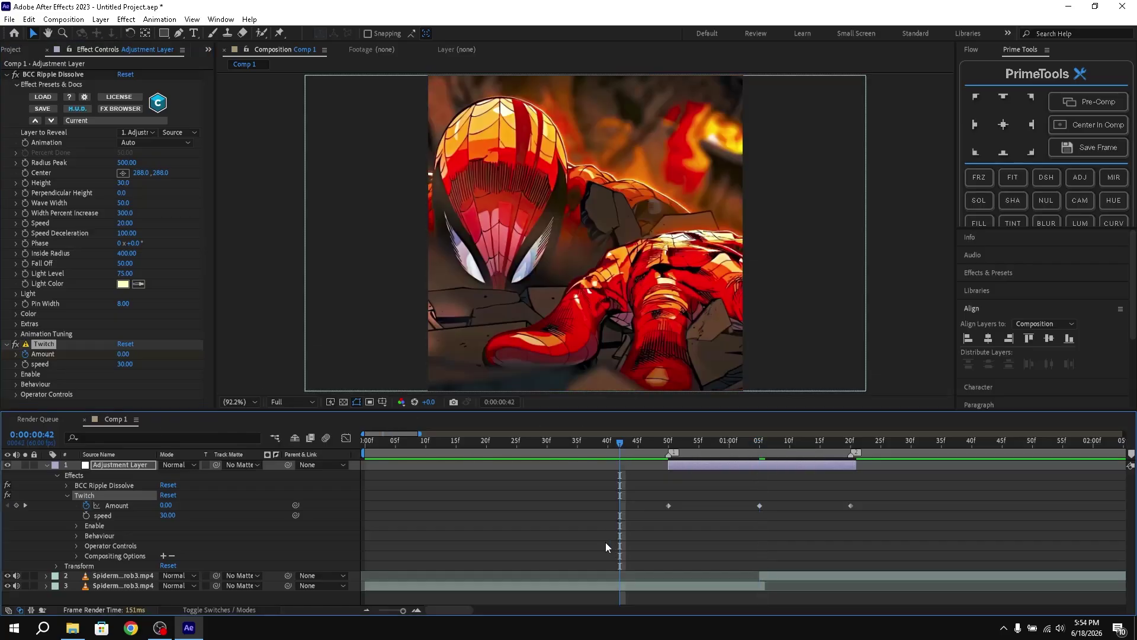
{"action": "key", "text": "space"}
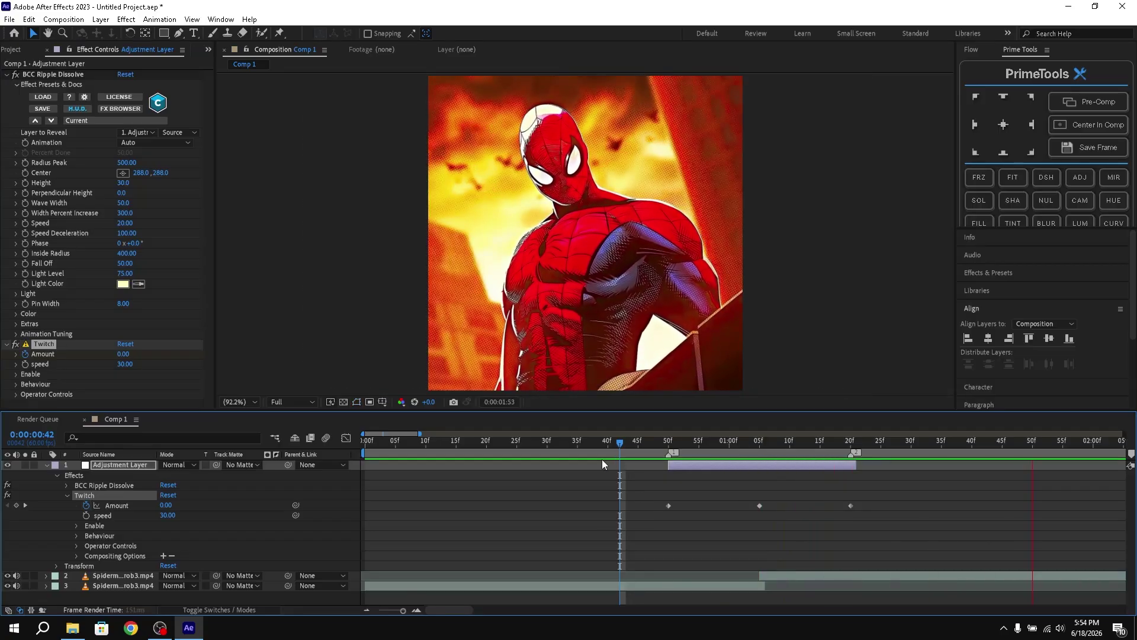
{"action": "key", "text": "Home"}
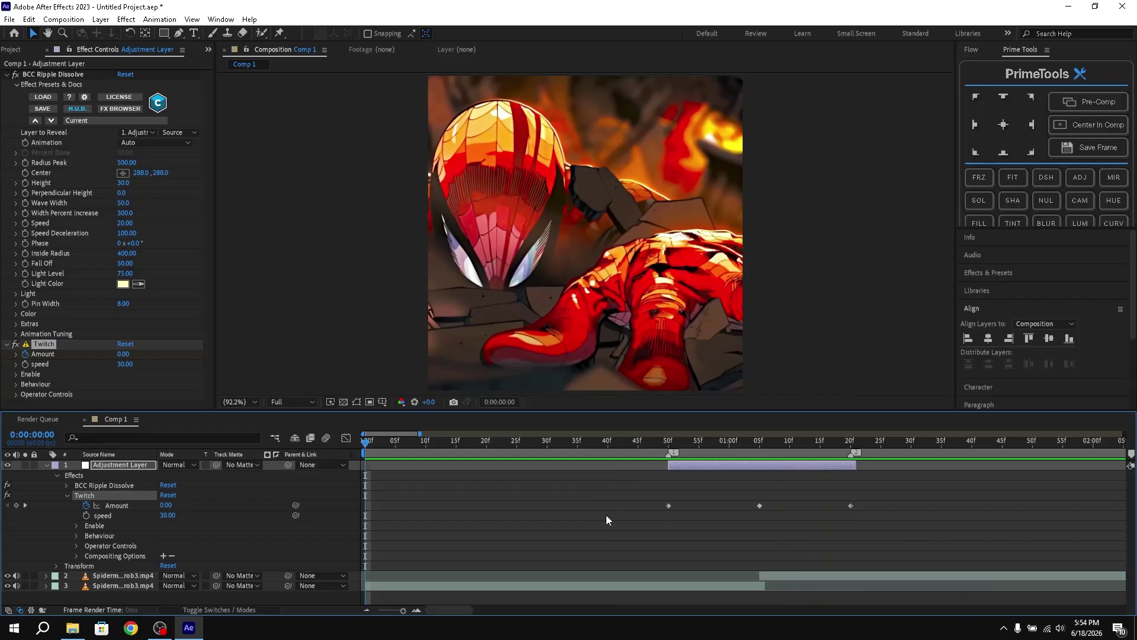
{"action": "key", "text": "space"}
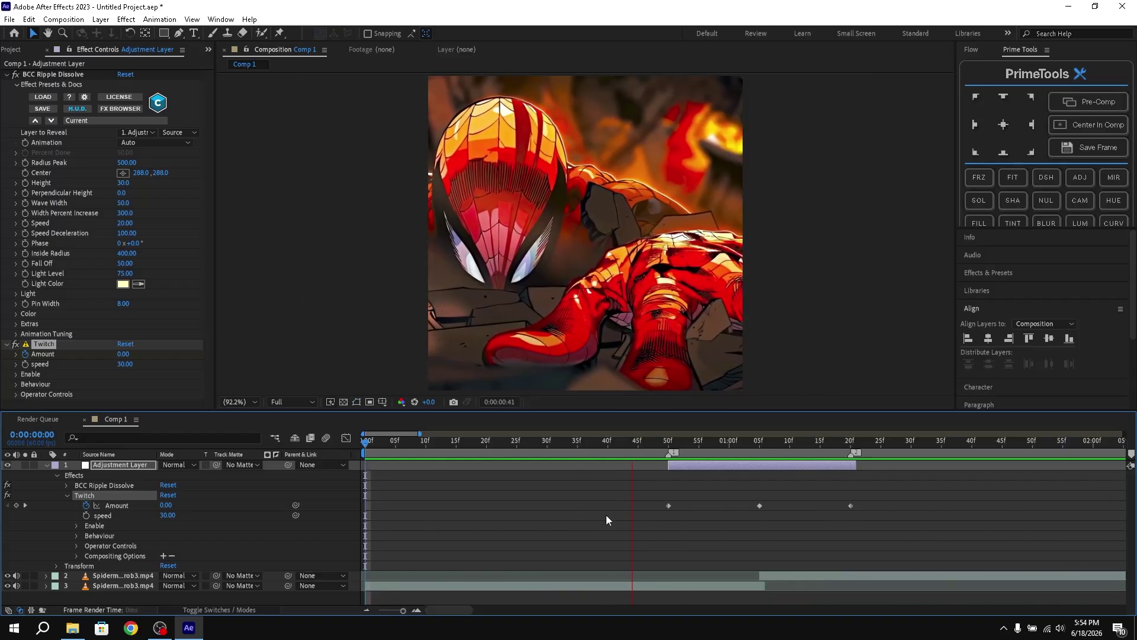
{"action": "key", "text": "space"}
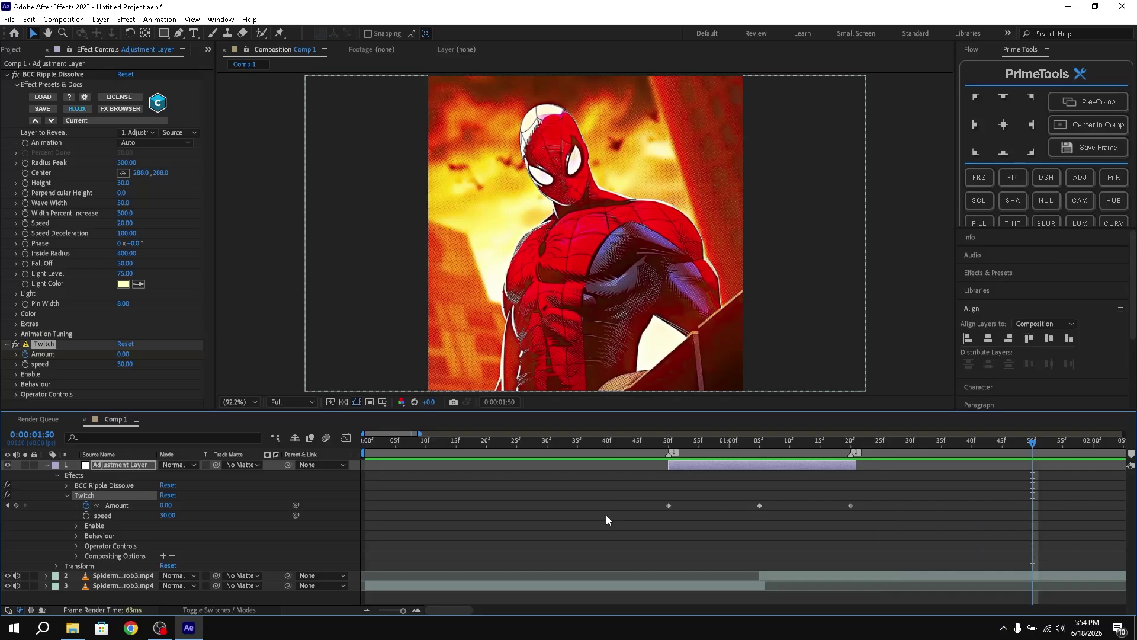
{"action": "key", "text": "Home"}
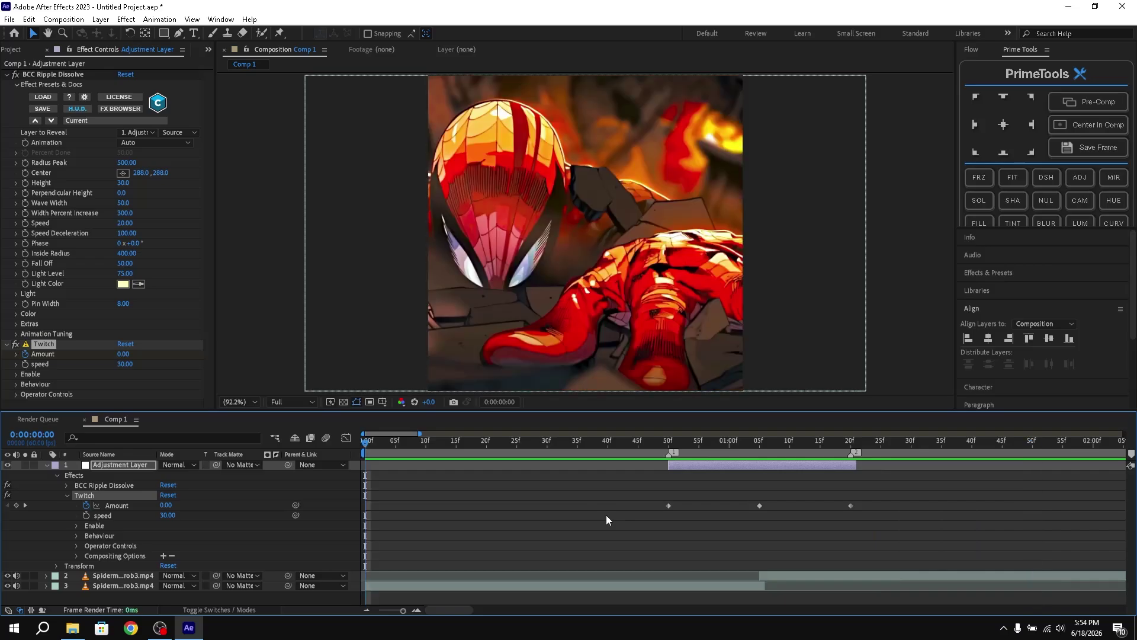
Step: Apply the Deep Glow effect to the adjustment layer
{"action": "left_click", "coordinate": [683, 467]}
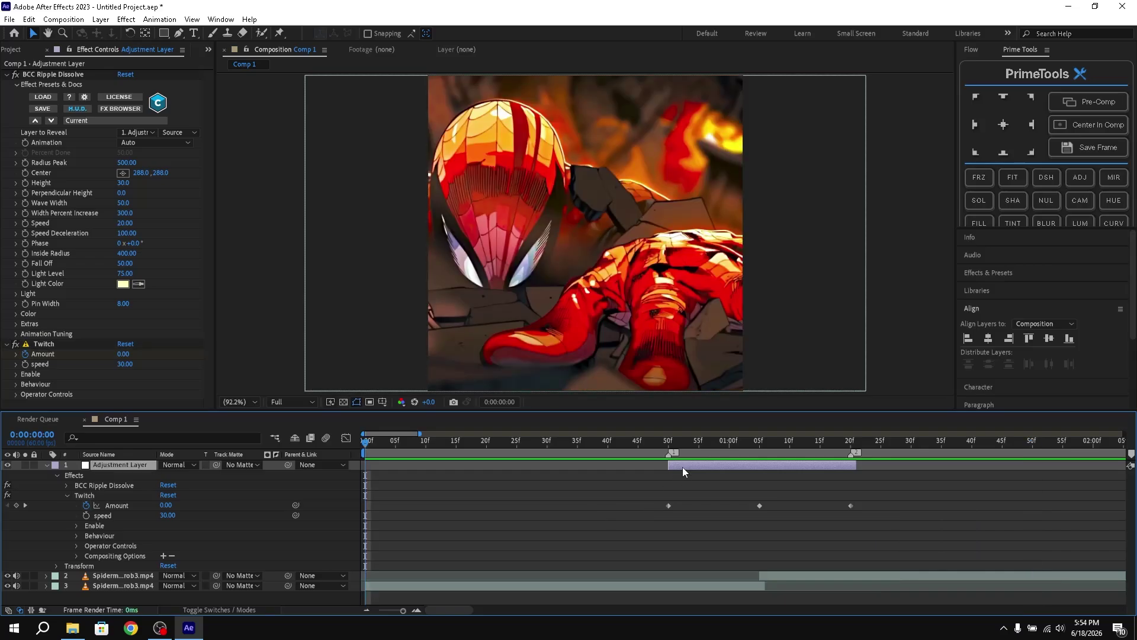
{"action": "key", "text": "ctrl+space"}
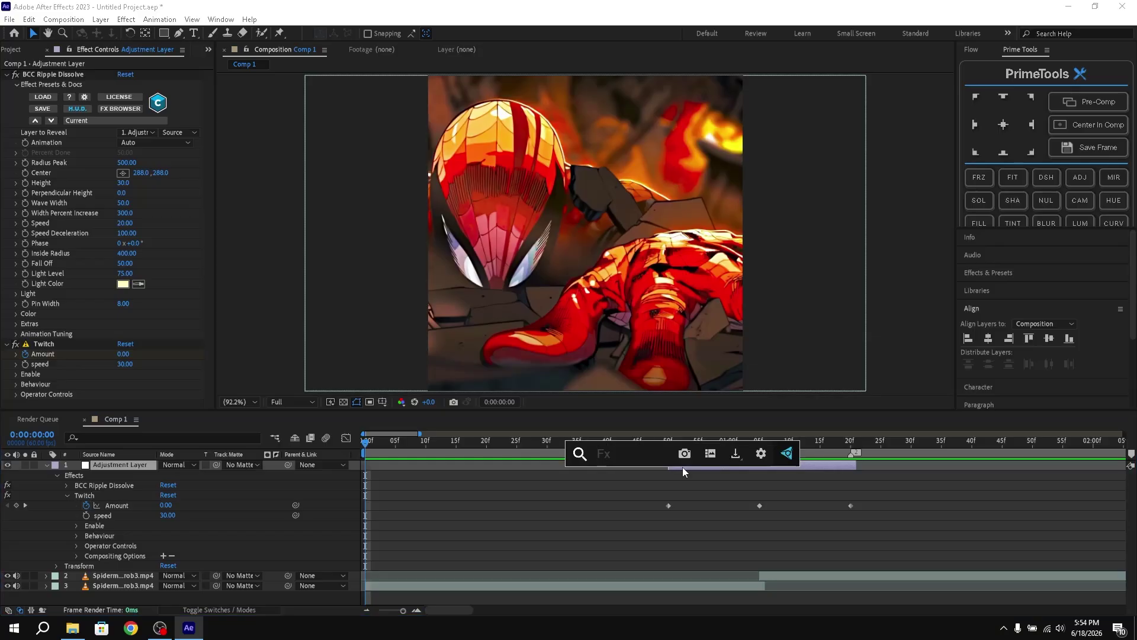
{"action": "type", "text": "deep"}
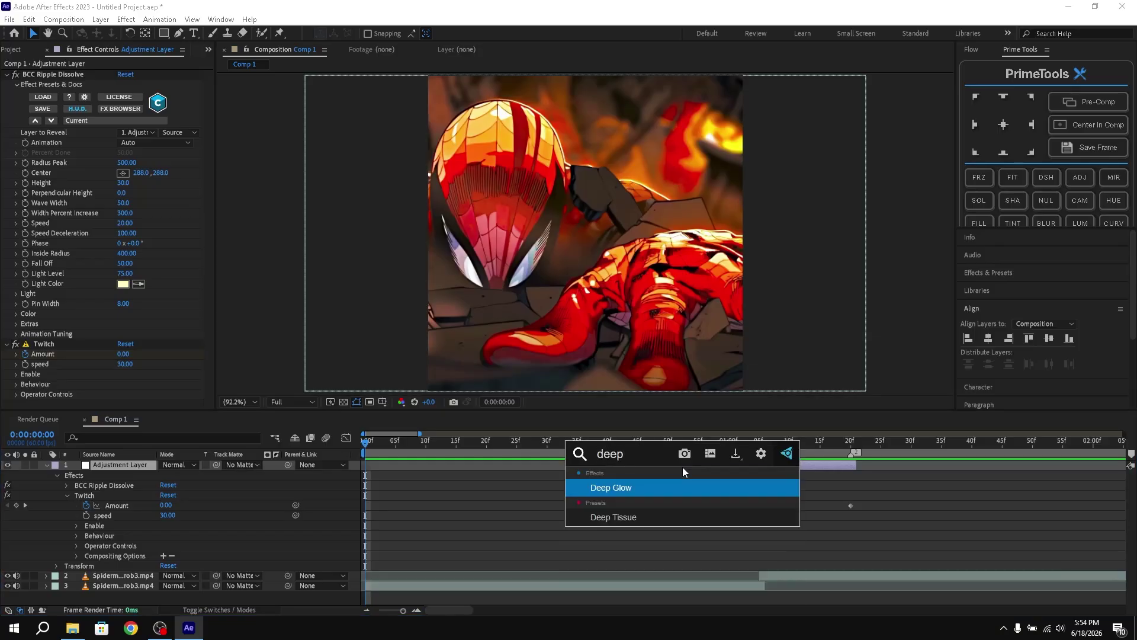
{"action": "left_click", "coordinate": [623, 489]}
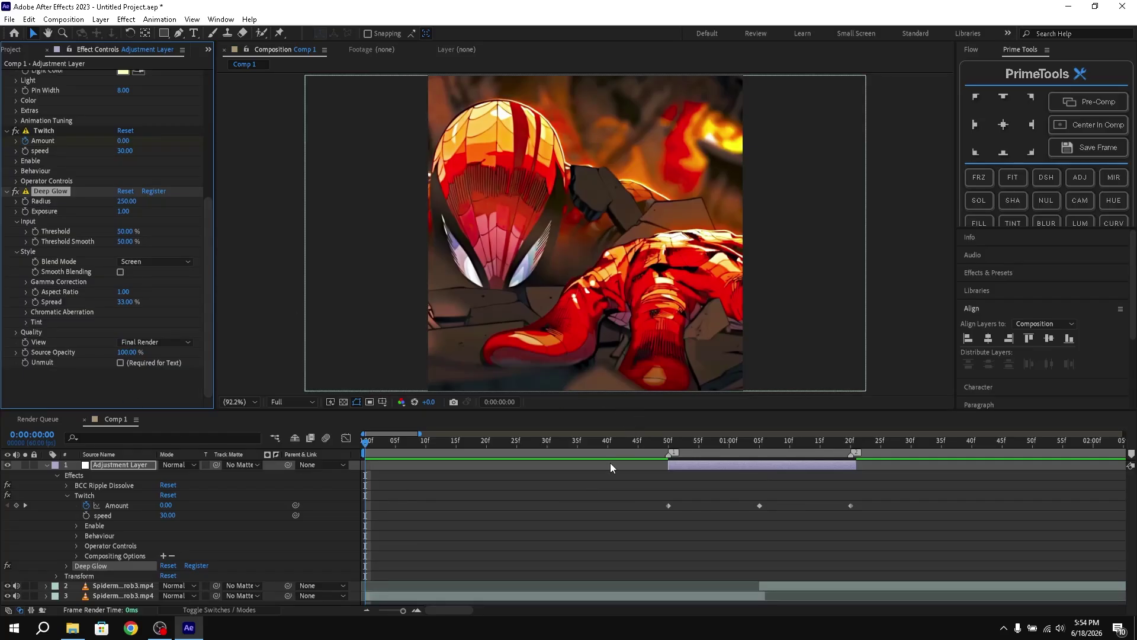
Step: At 0:00:00:50, set Deep Glow's Radius to 350 and Exposure to 0.7, and turn on keyframing for both
{"action": "left_click", "coordinate": [714, 445]}
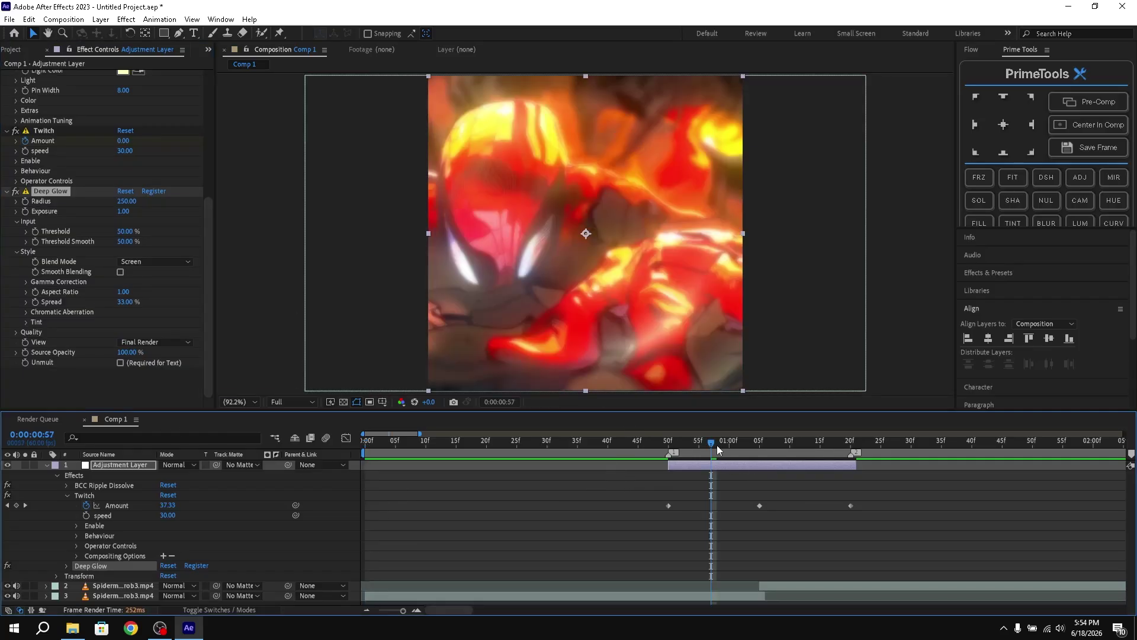
{"action": "left_click_drag", "start_coordinate": [701, 449], "coordinate": [669, 452]}
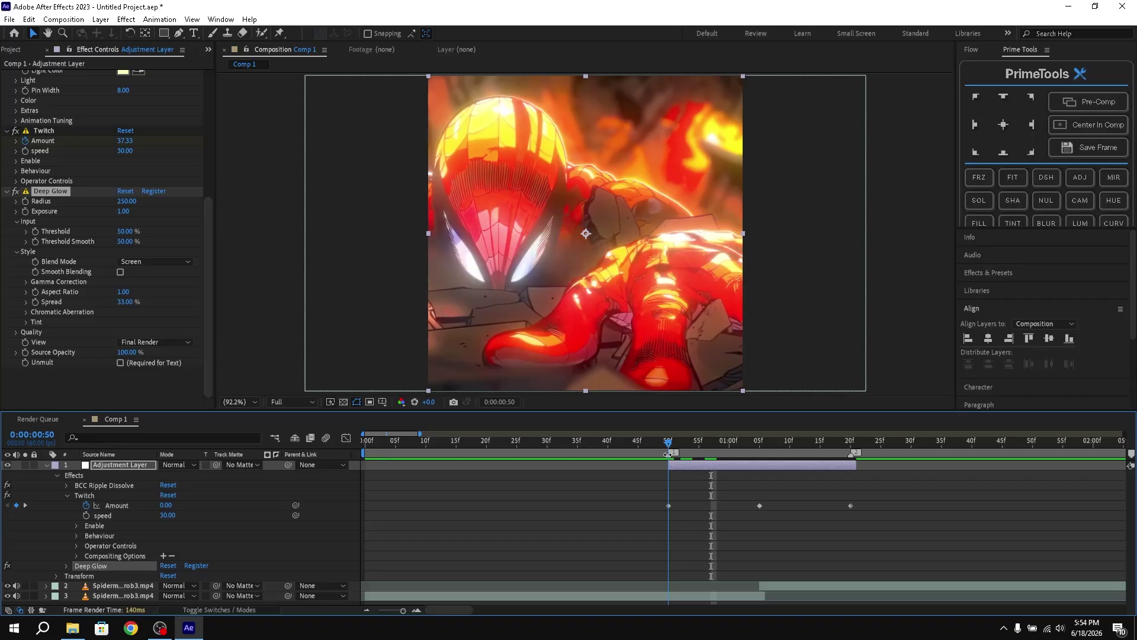
{"action": "left_click", "coordinate": [124, 201]}
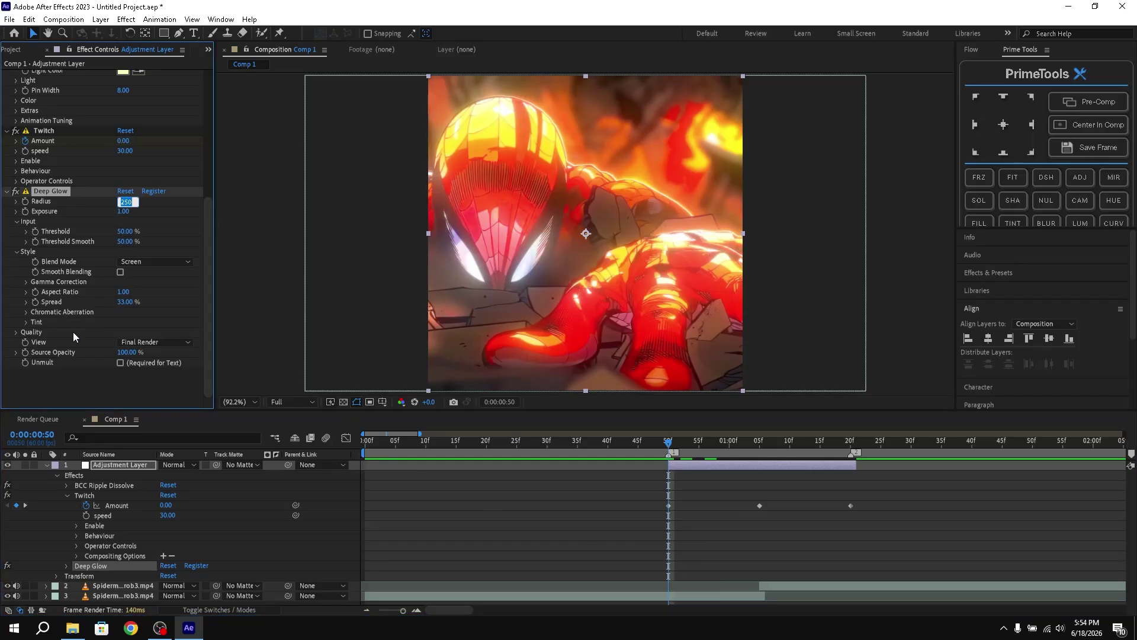
{"action": "type", "text": "350"}
{"action": "key", "text": "Return"}
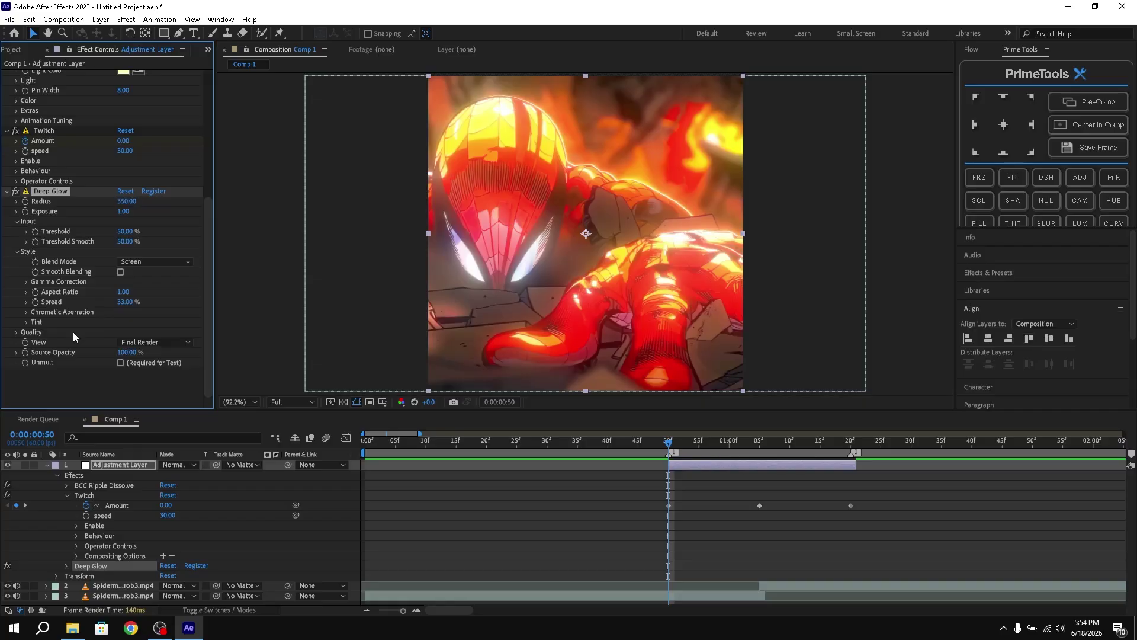
{"action": "left_click", "coordinate": [125, 212]}
{"action": "type", "text": ".7"}
{"action": "key", "text": "Return"}
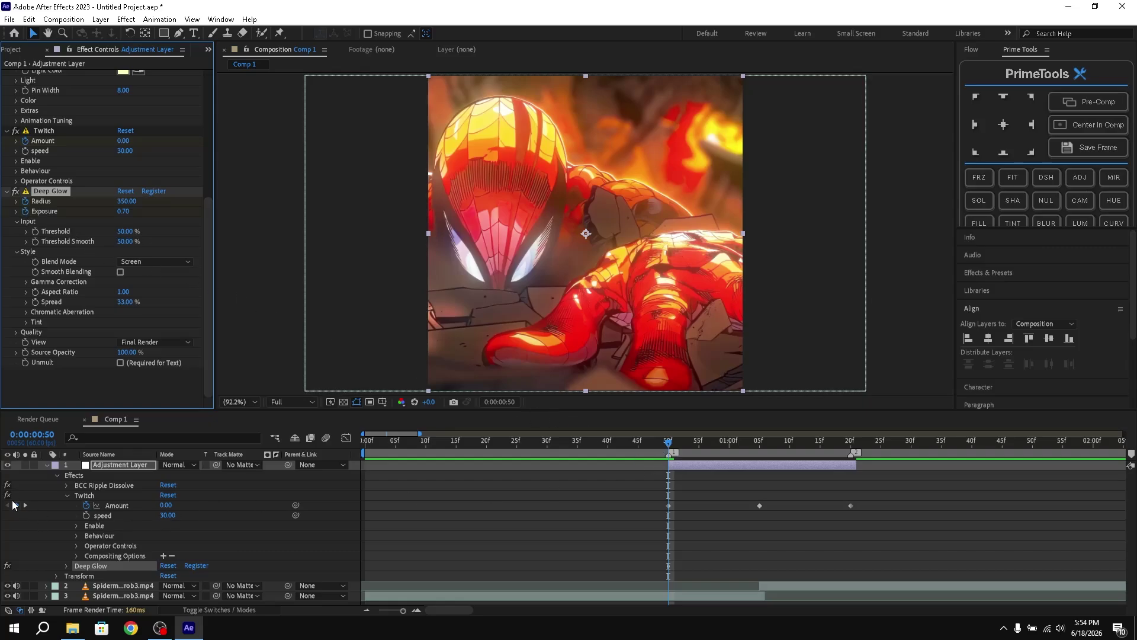
Step: Expand the adjustment layer's Deep Glow properties and add Radius and Exposure keyframes at 0:00:01:05
{"action": "left_click", "coordinate": [710, 469]}
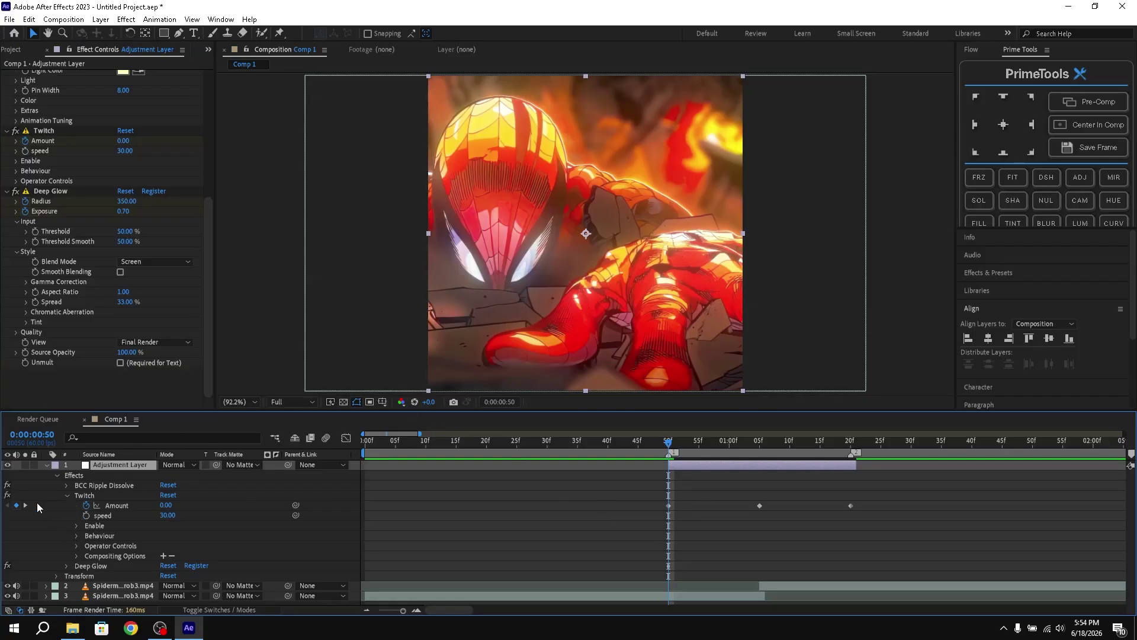
{"action": "left_click", "coordinate": [67, 496]}
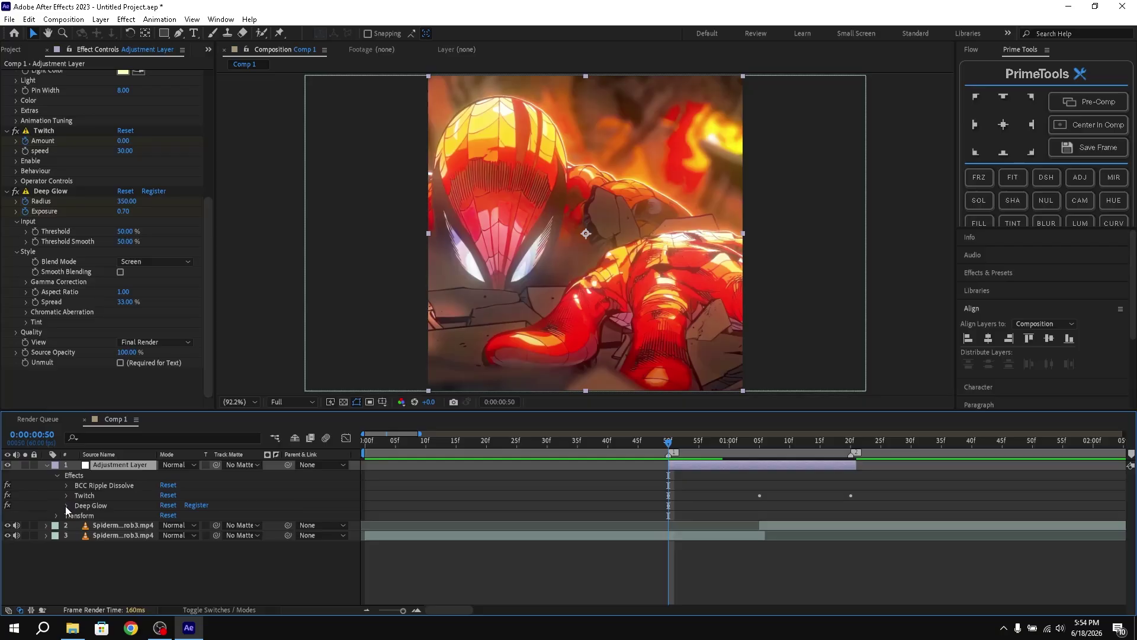
{"action": "left_click", "coordinate": [67, 506]}
{"action": "scroll", "coordinate": [111, 517], "scroll_direction": "down", "scroll_amount": 1}
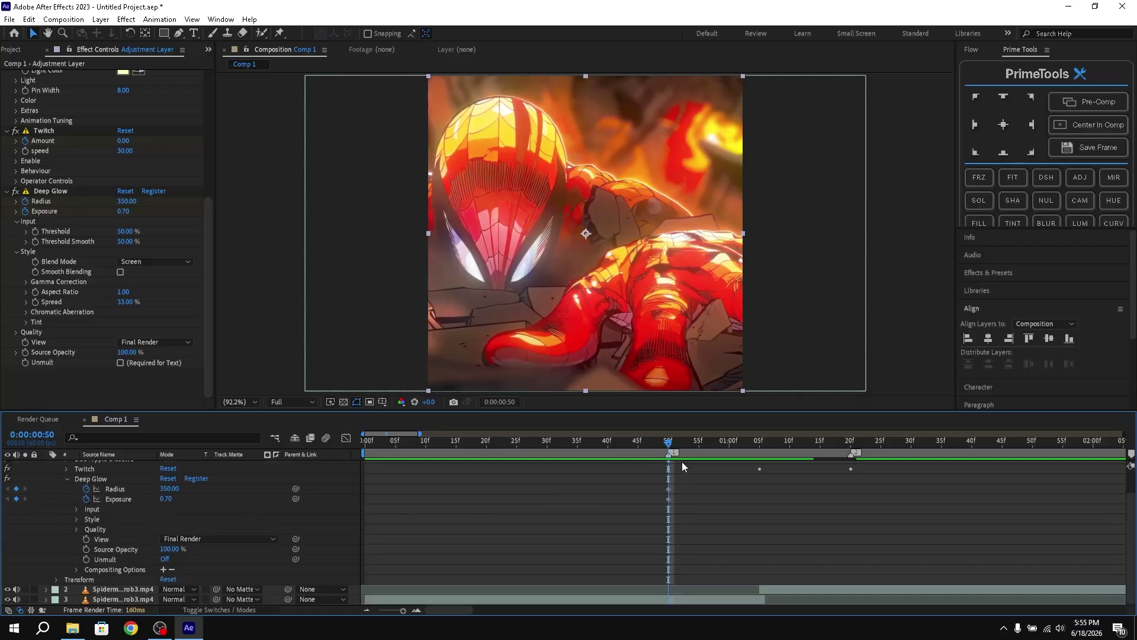
{"action": "left_click_drag", "start_coordinate": [669, 445], "coordinate": [752, 452]}
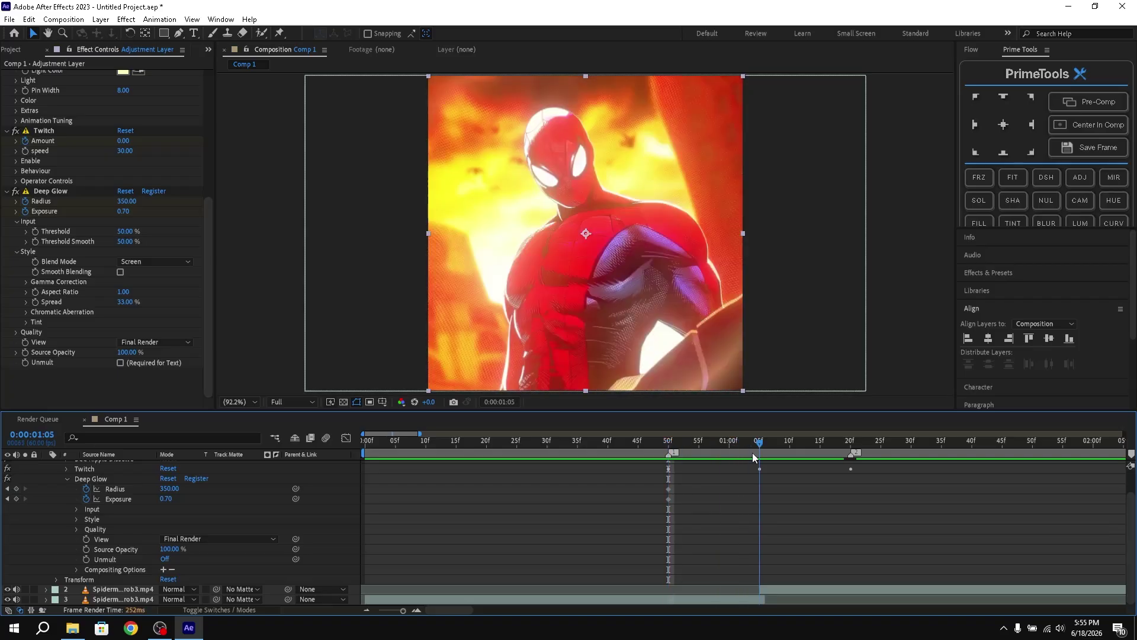
{"action": "left_click", "coordinate": [17, 488]}
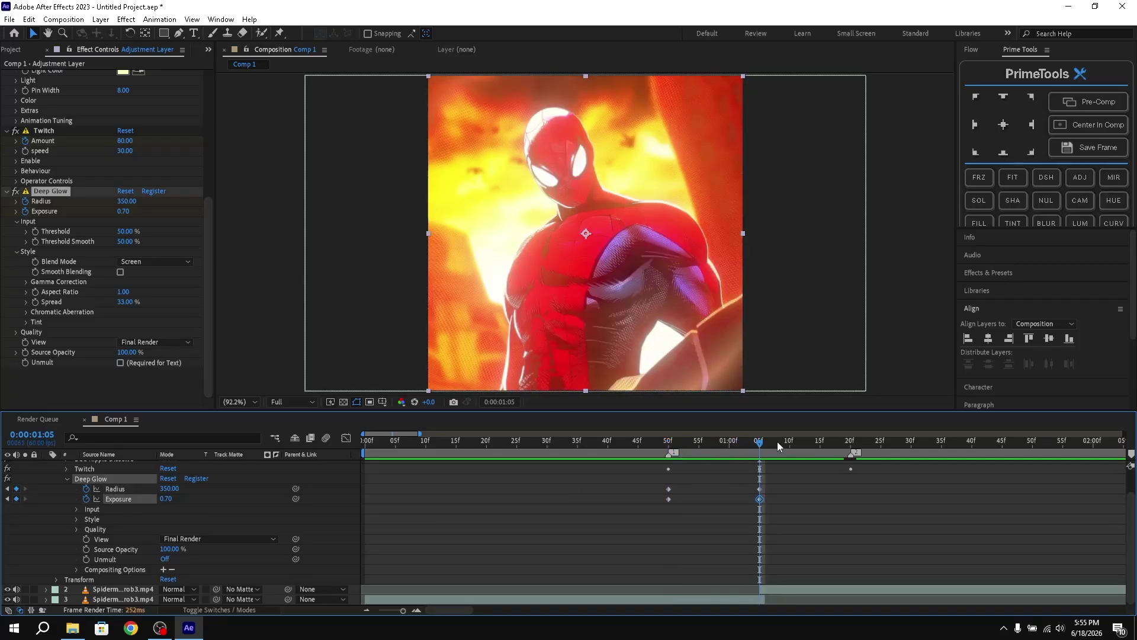
Step: Add Deep Glow Radius and Exposure keyframes at 0:00:01:20, both set to 0
{"action": "left_click_drag", "start_coordinate": [759, 446], "coordinate": [851, 450]}
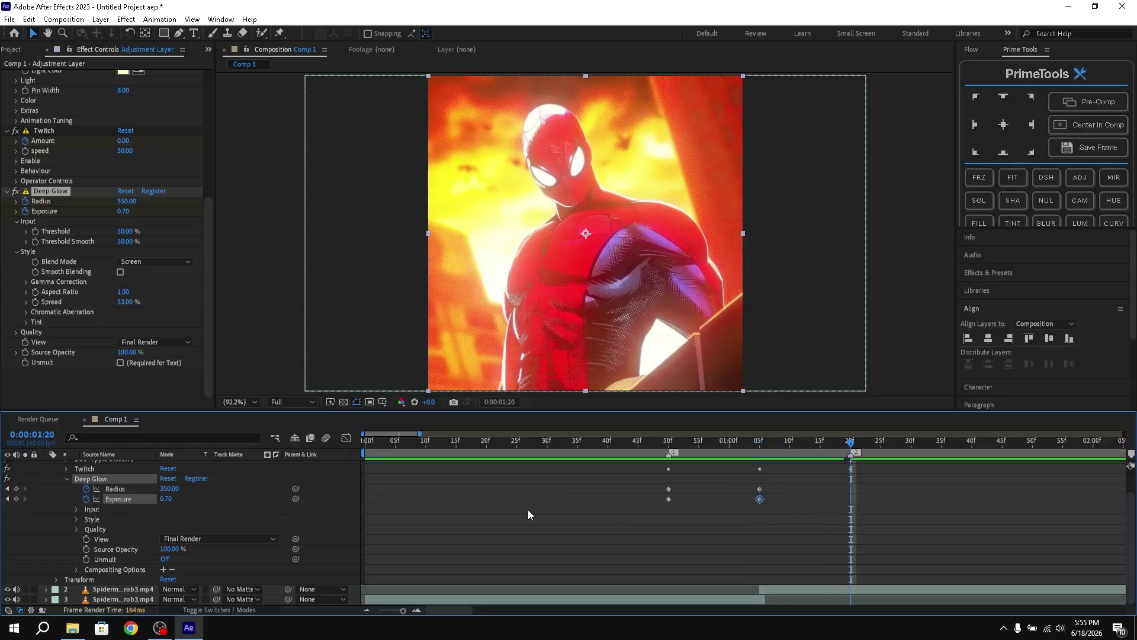
{"action": "left_click", "coordinate": [16, 487]}
{"action": "left_click", "coordinate": [16, 498]}
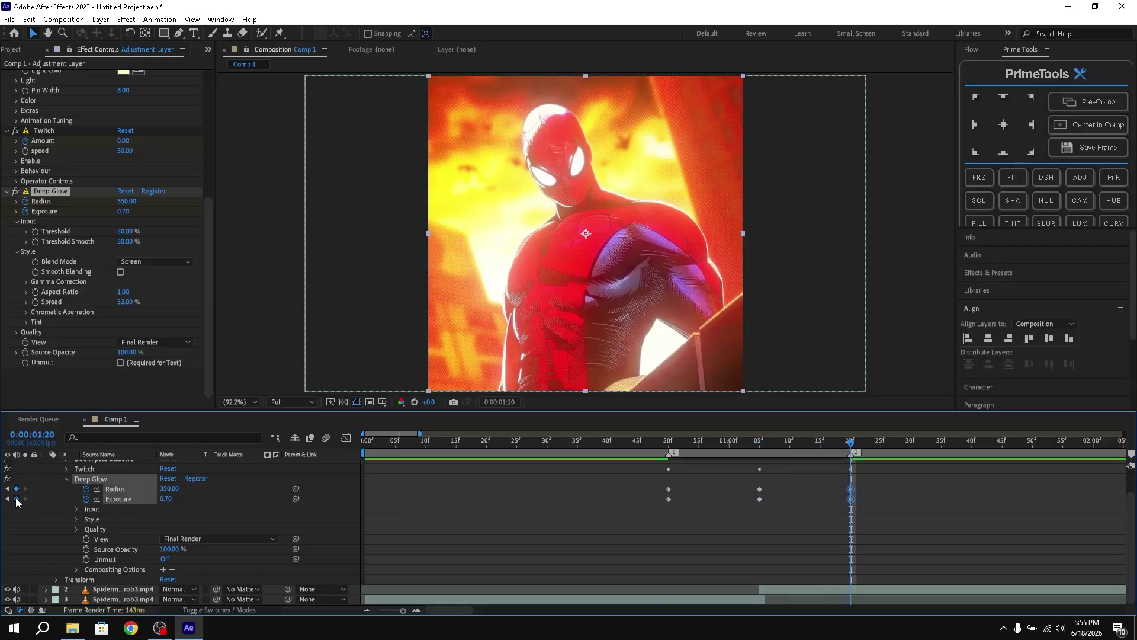
{"action": "left_click", "coordinate": [169, 488]}
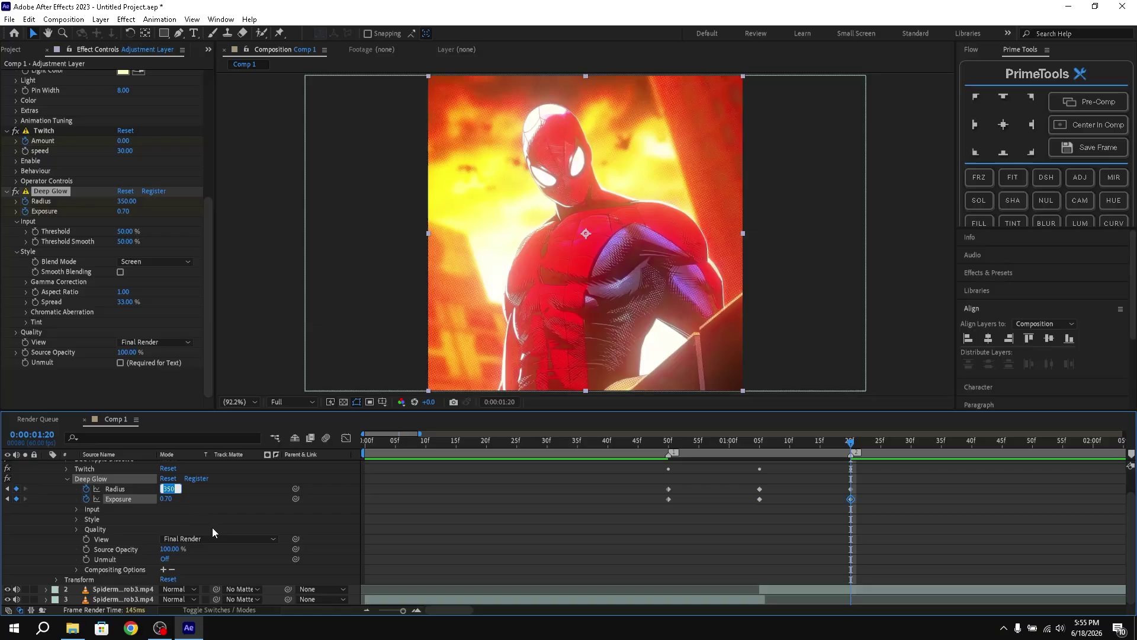
{"action": "type", "text": "0"}
{"action": "key", "text": "Return"}
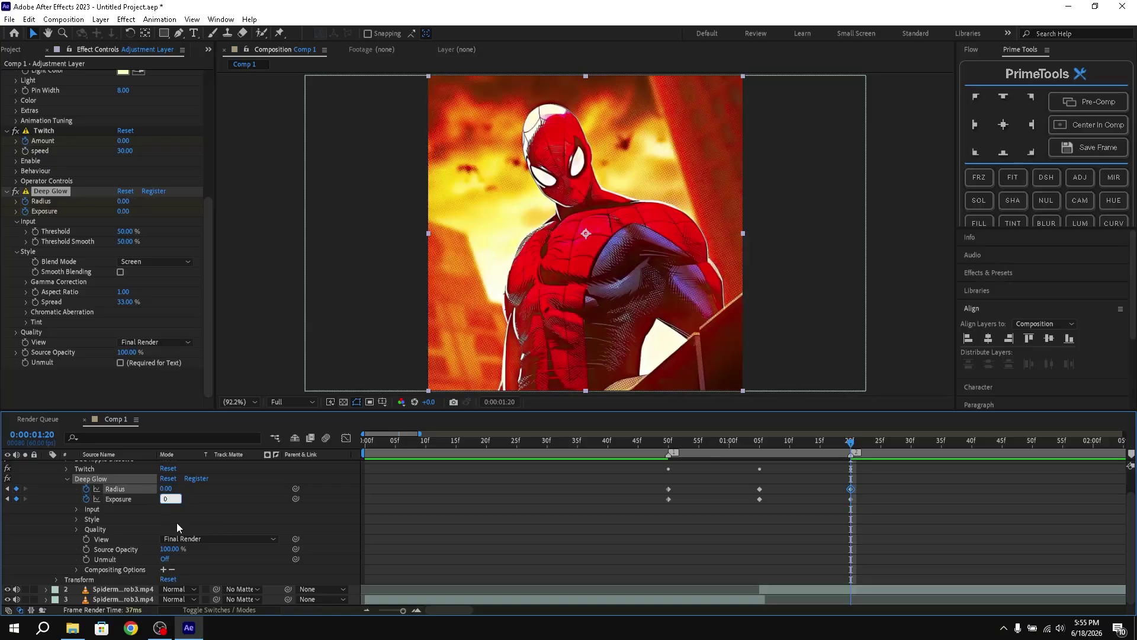
{"action": "key", "text": "Return"}
Step: Set Deep Glow's Radius and Exposure to 0 at the 0:00:00:50 keyframes
{"action": "left_click_drag", "start_coordinate": [686, 453], "coordinate": [669, 449]}
{"action": "left_click", "coordinate": [176, 484]}
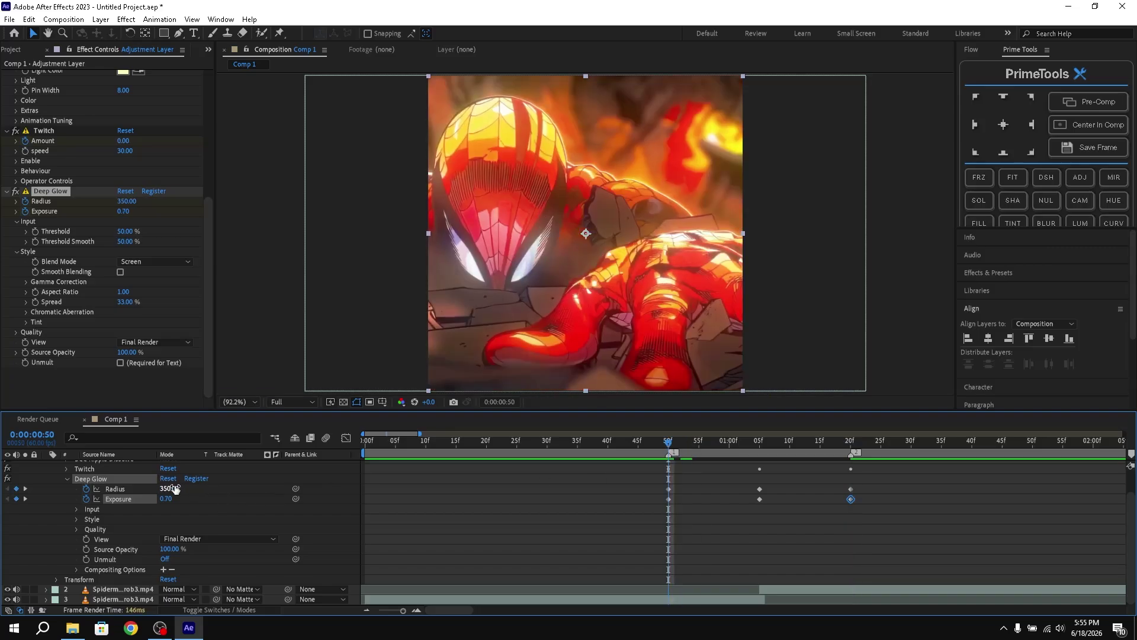
{"action": "type", "text": "0"}
{"action": "key", "text": "Return"}
{"action": "left_click", "coordinate": [169, 500]}
{"action": "type", "text": "0"}
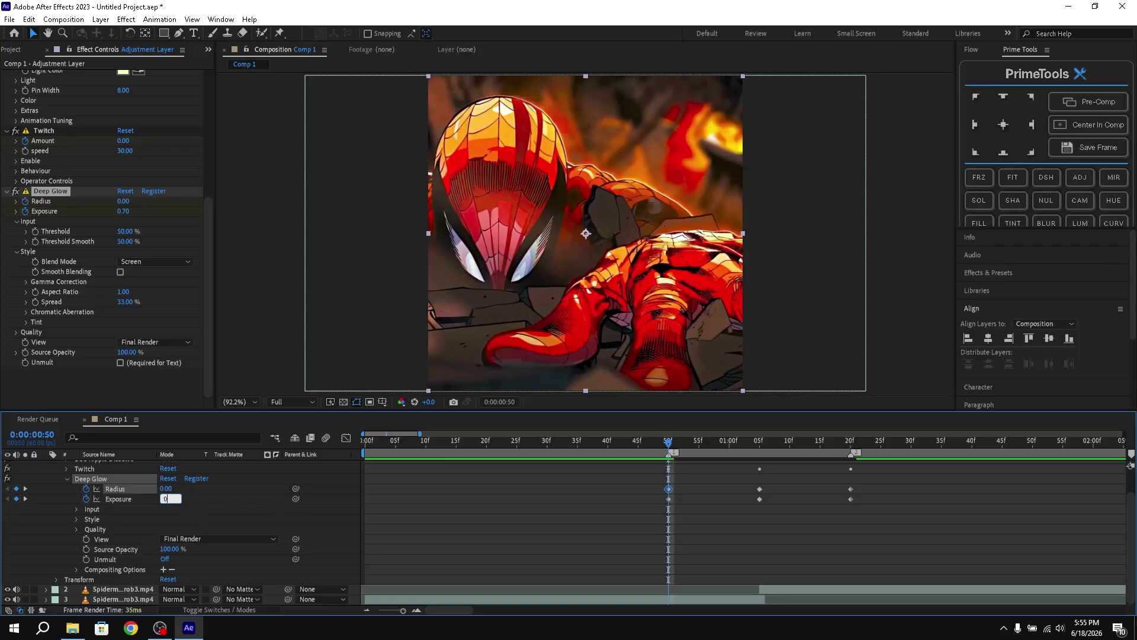
{"action": "key", "text": "Return"}
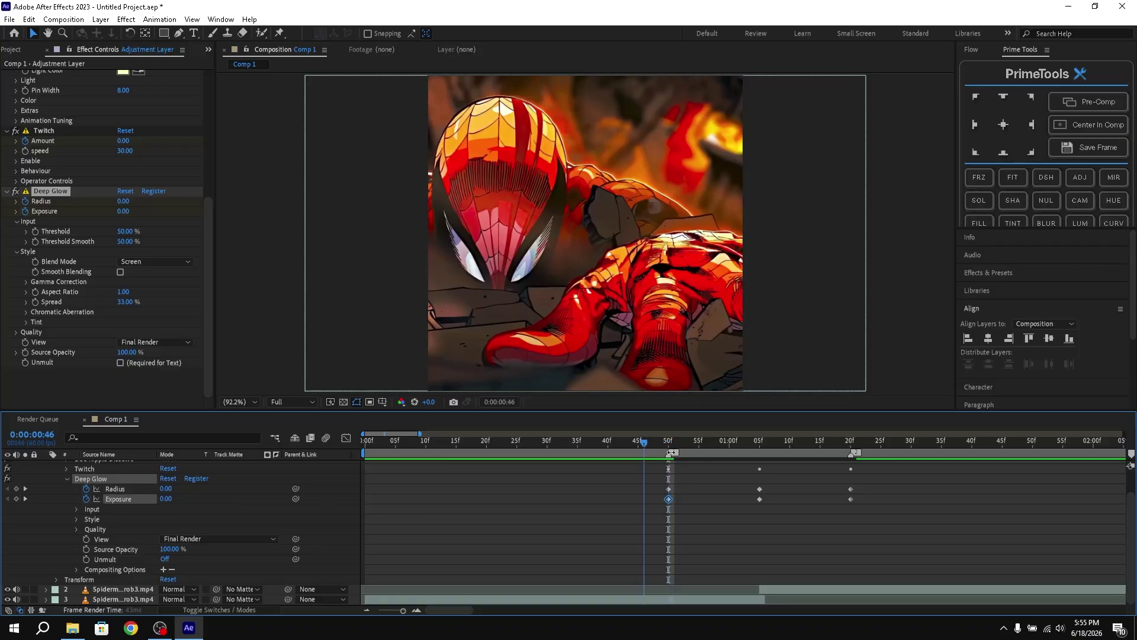
Step: Preview the glowing ripple transition from just before the adjustment layer and repeatedly from the beginning
{"action": "left_click", "coordinate": [757, 445]}
{"action": "left_click_drag", "start_coordinate": [757, 444], "coordinate": [627, 473]}
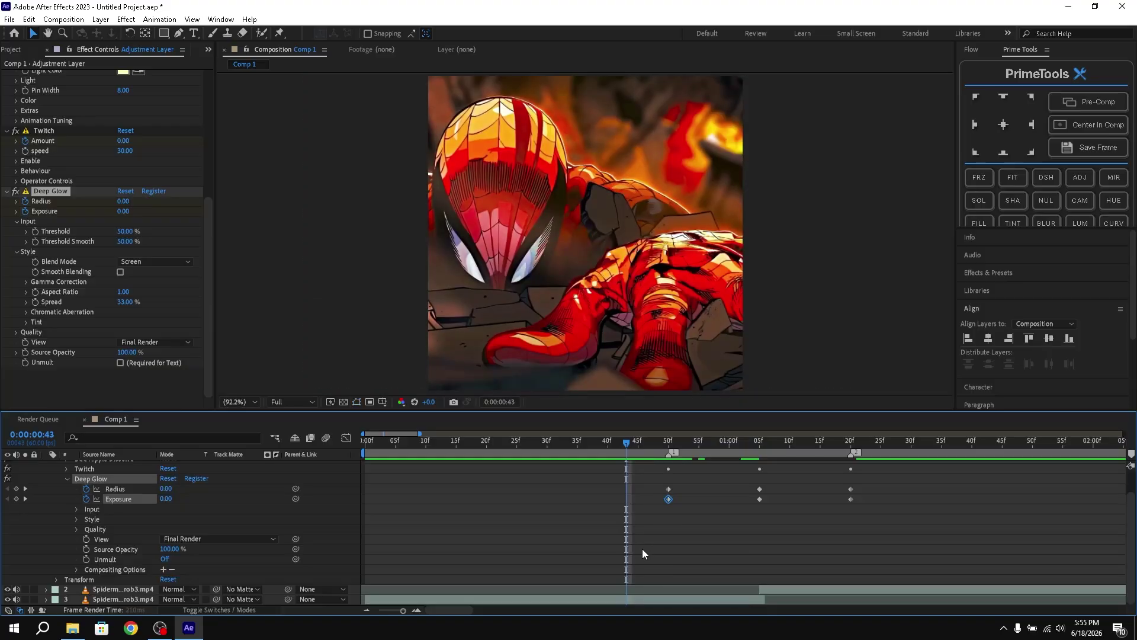
{"action": "key", "text": "space"}
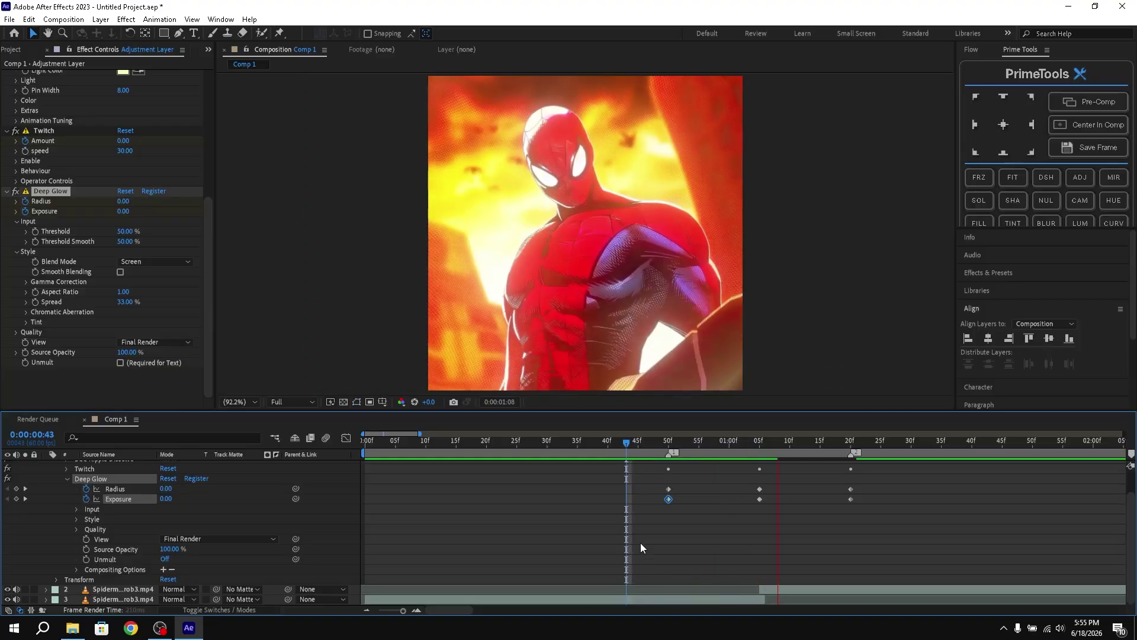
{"action": "left_click", "coordinate": [618, 454]}
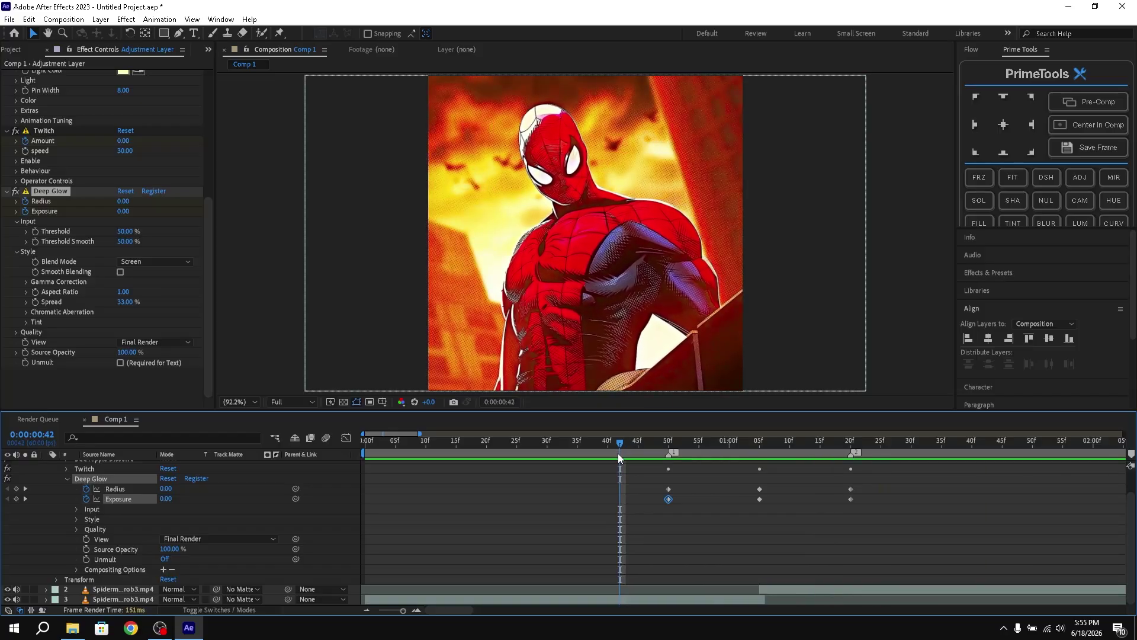
{"action": "key", "text": "space"}
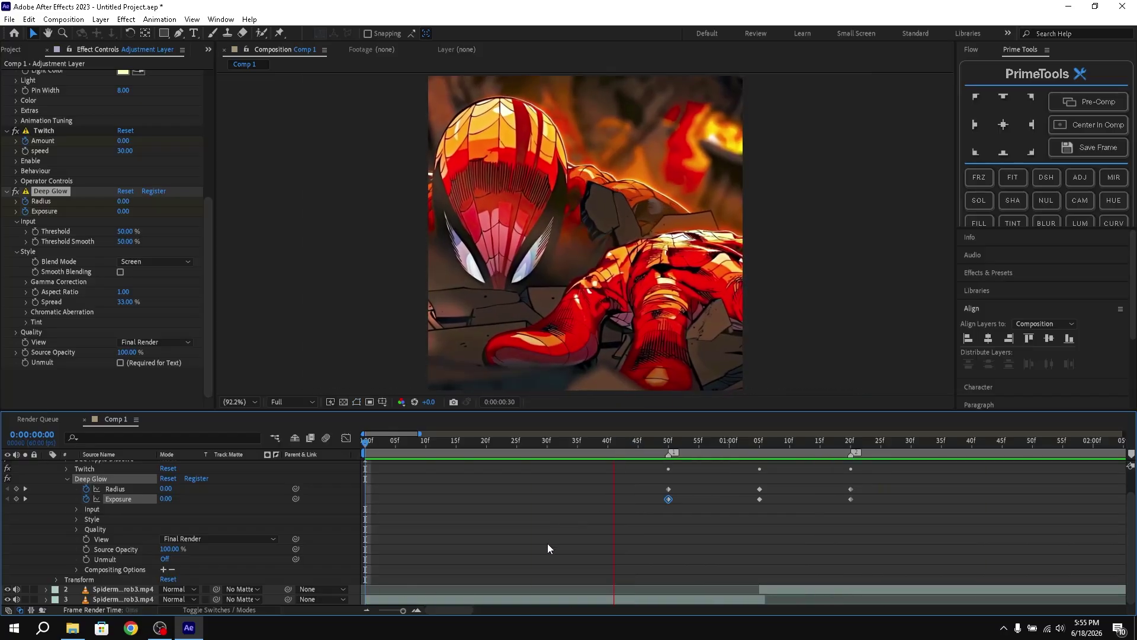
{"action": "key", "text": "space"}
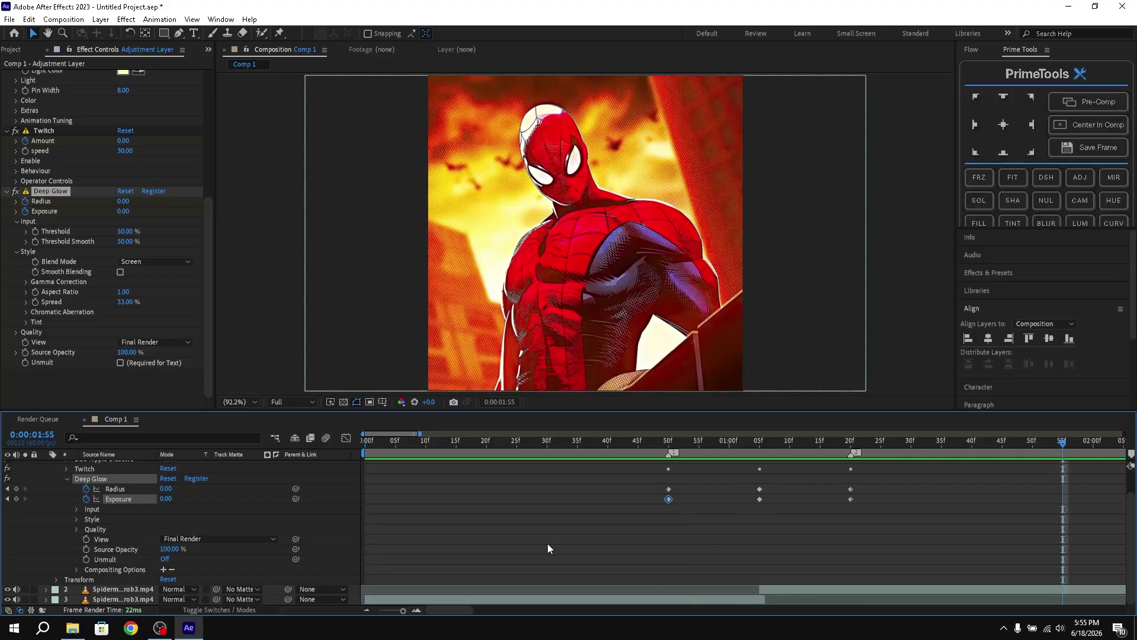
{"action": "key", "text": "space"}
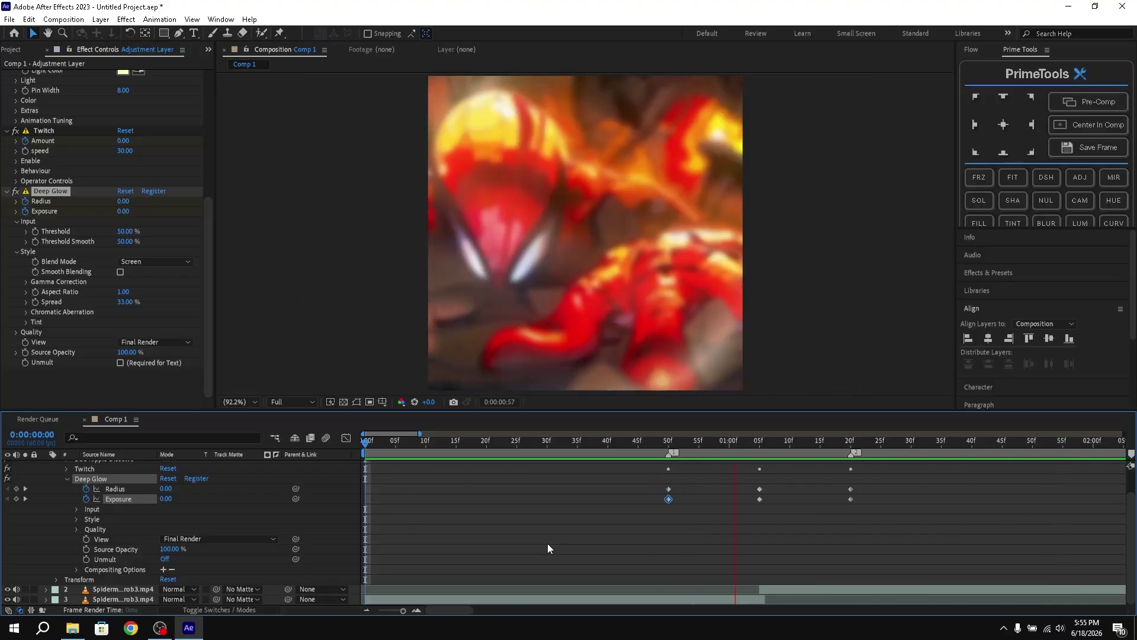
{"action": "key", "text": "space"}
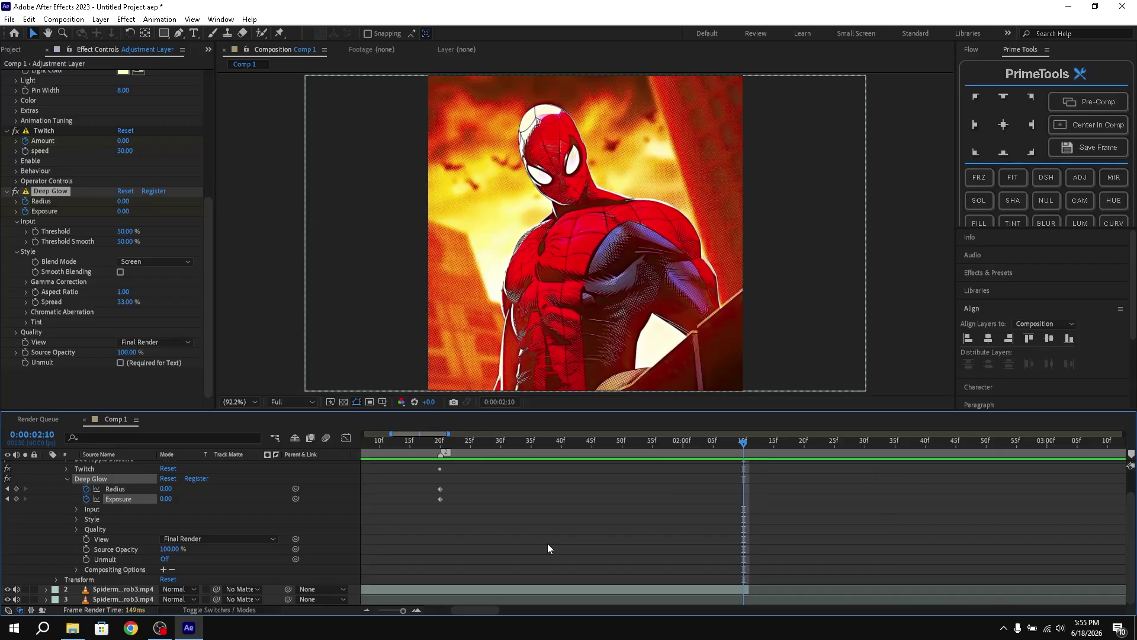
{"action": "key", "text": "space"}
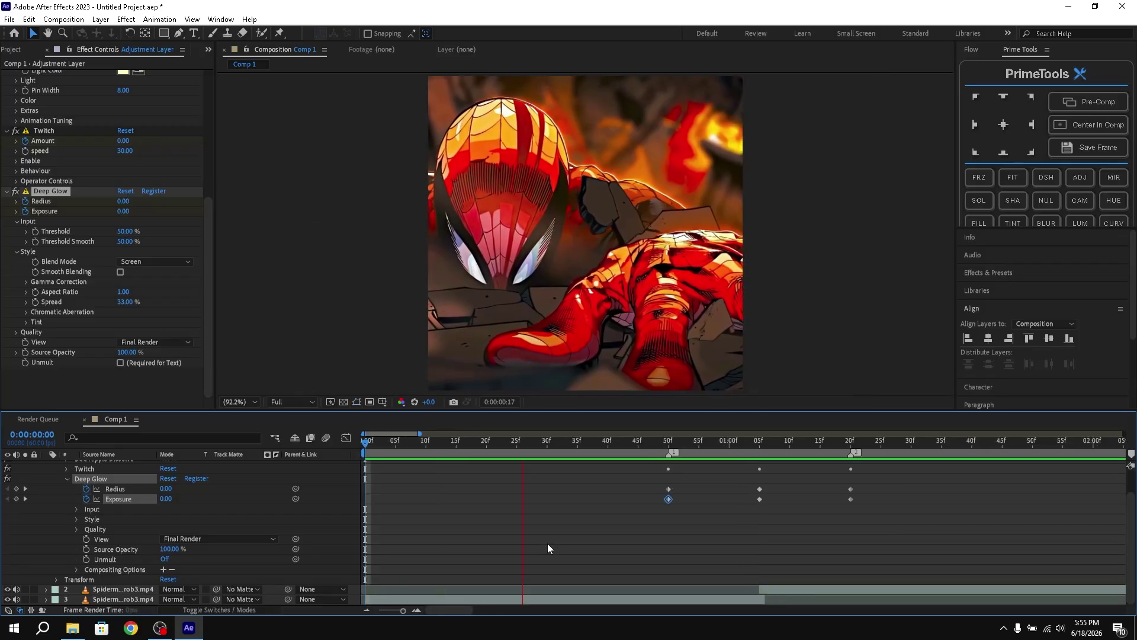